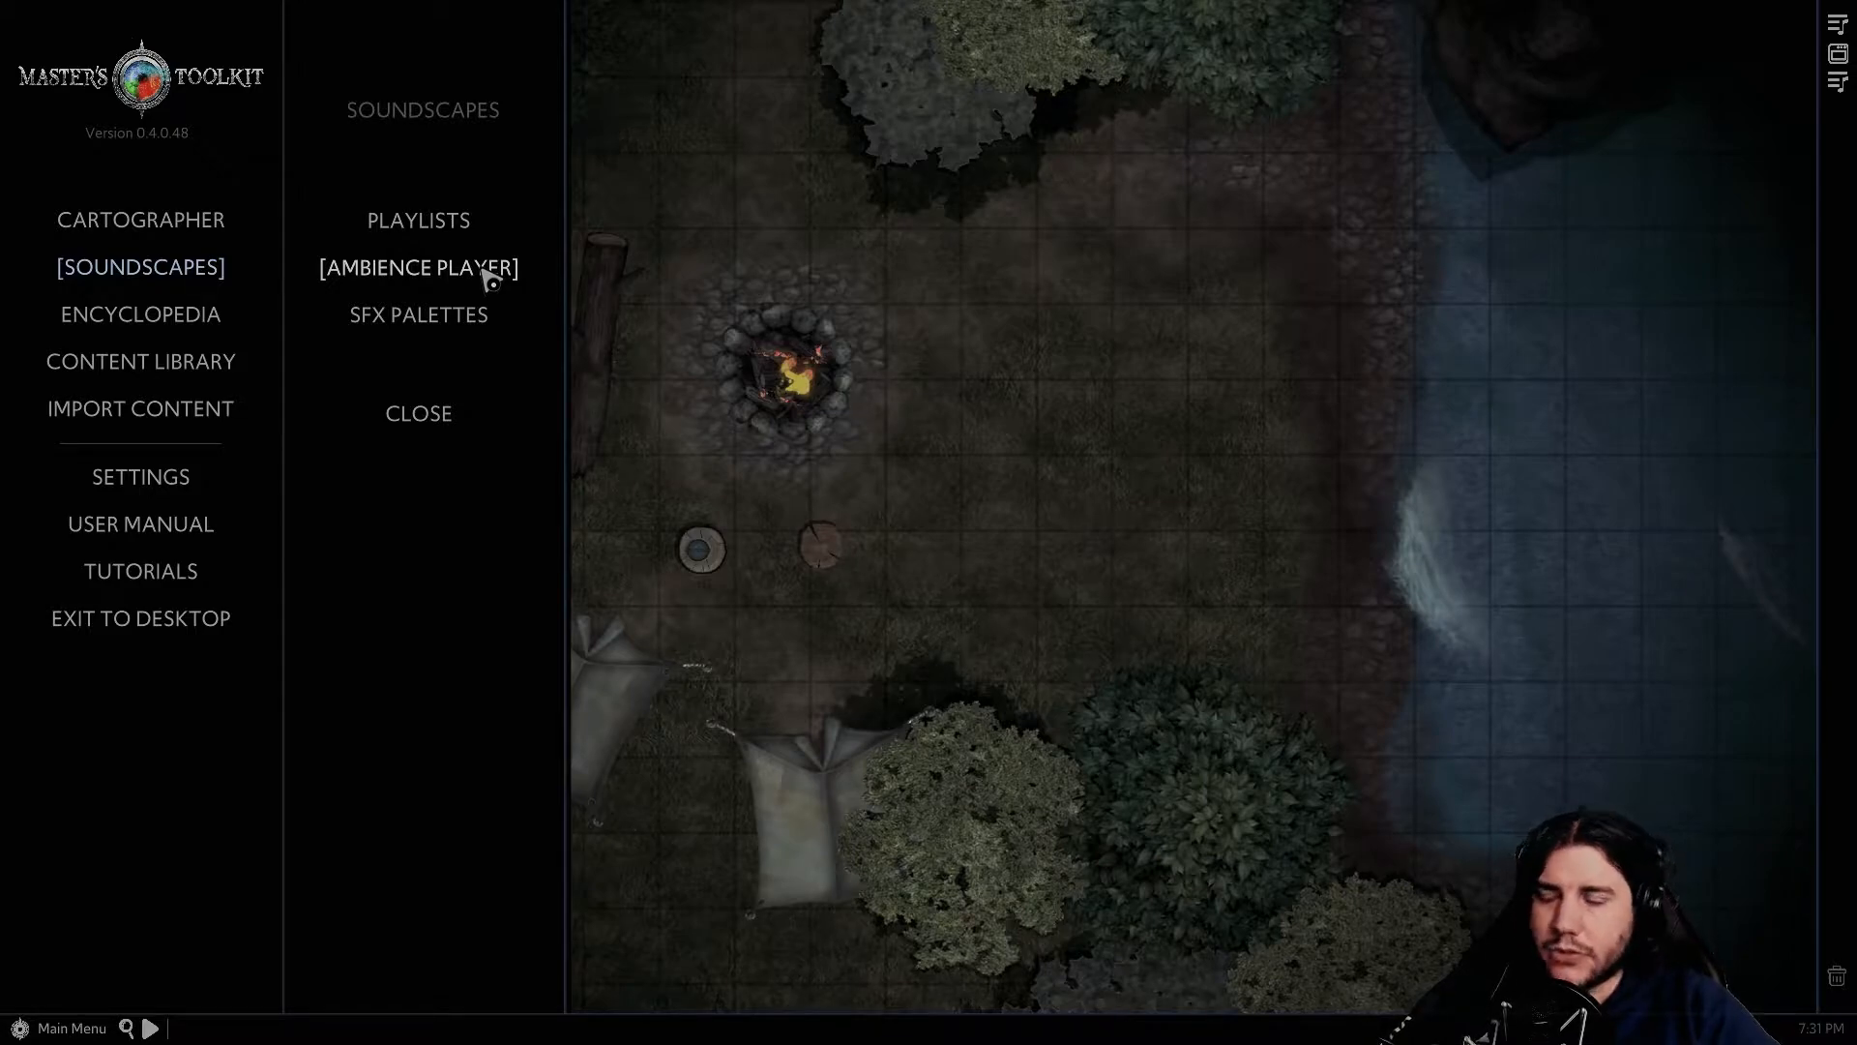
- Open the Ambience Player and expand the Arkenforge preset folder under Official Creators
{"action": "left_click", "coordinate": [488, 279]}
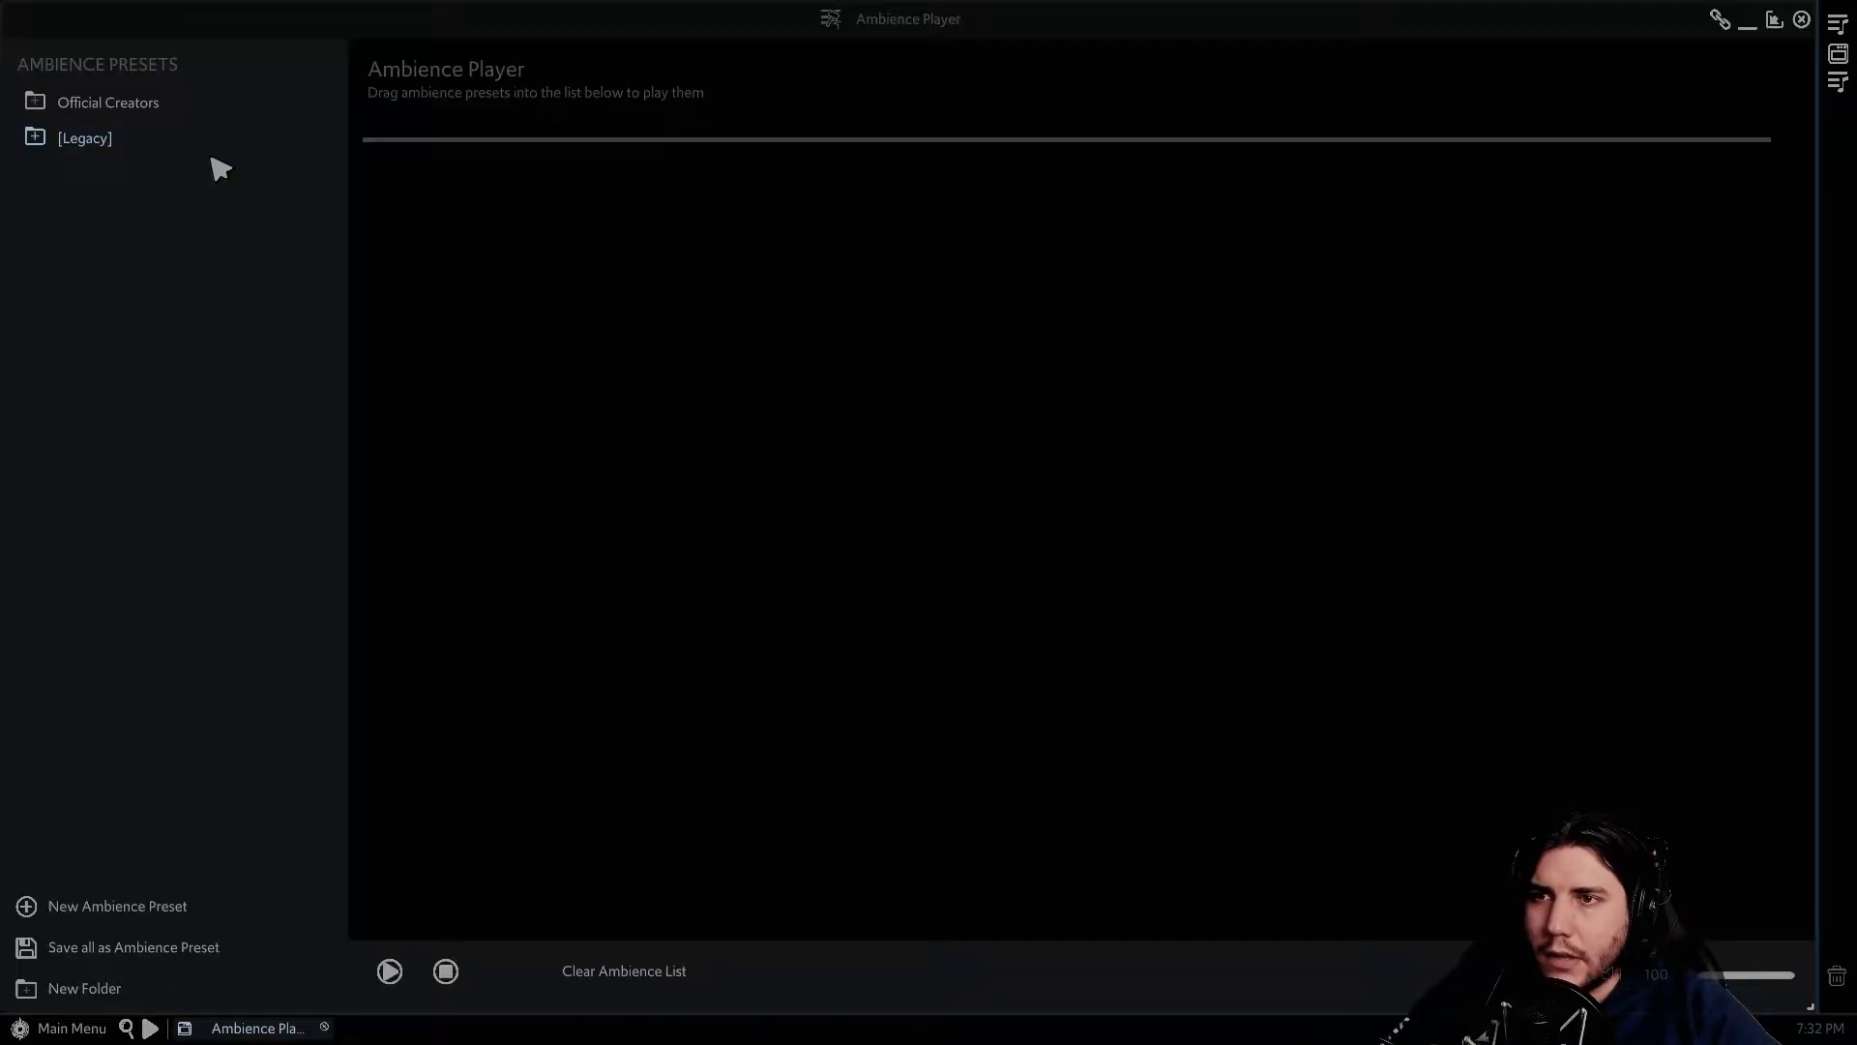
{"action": "left_click", "coordinate": [37, 104]}
{"action": "left_click", "coordinate": [61, 141]}
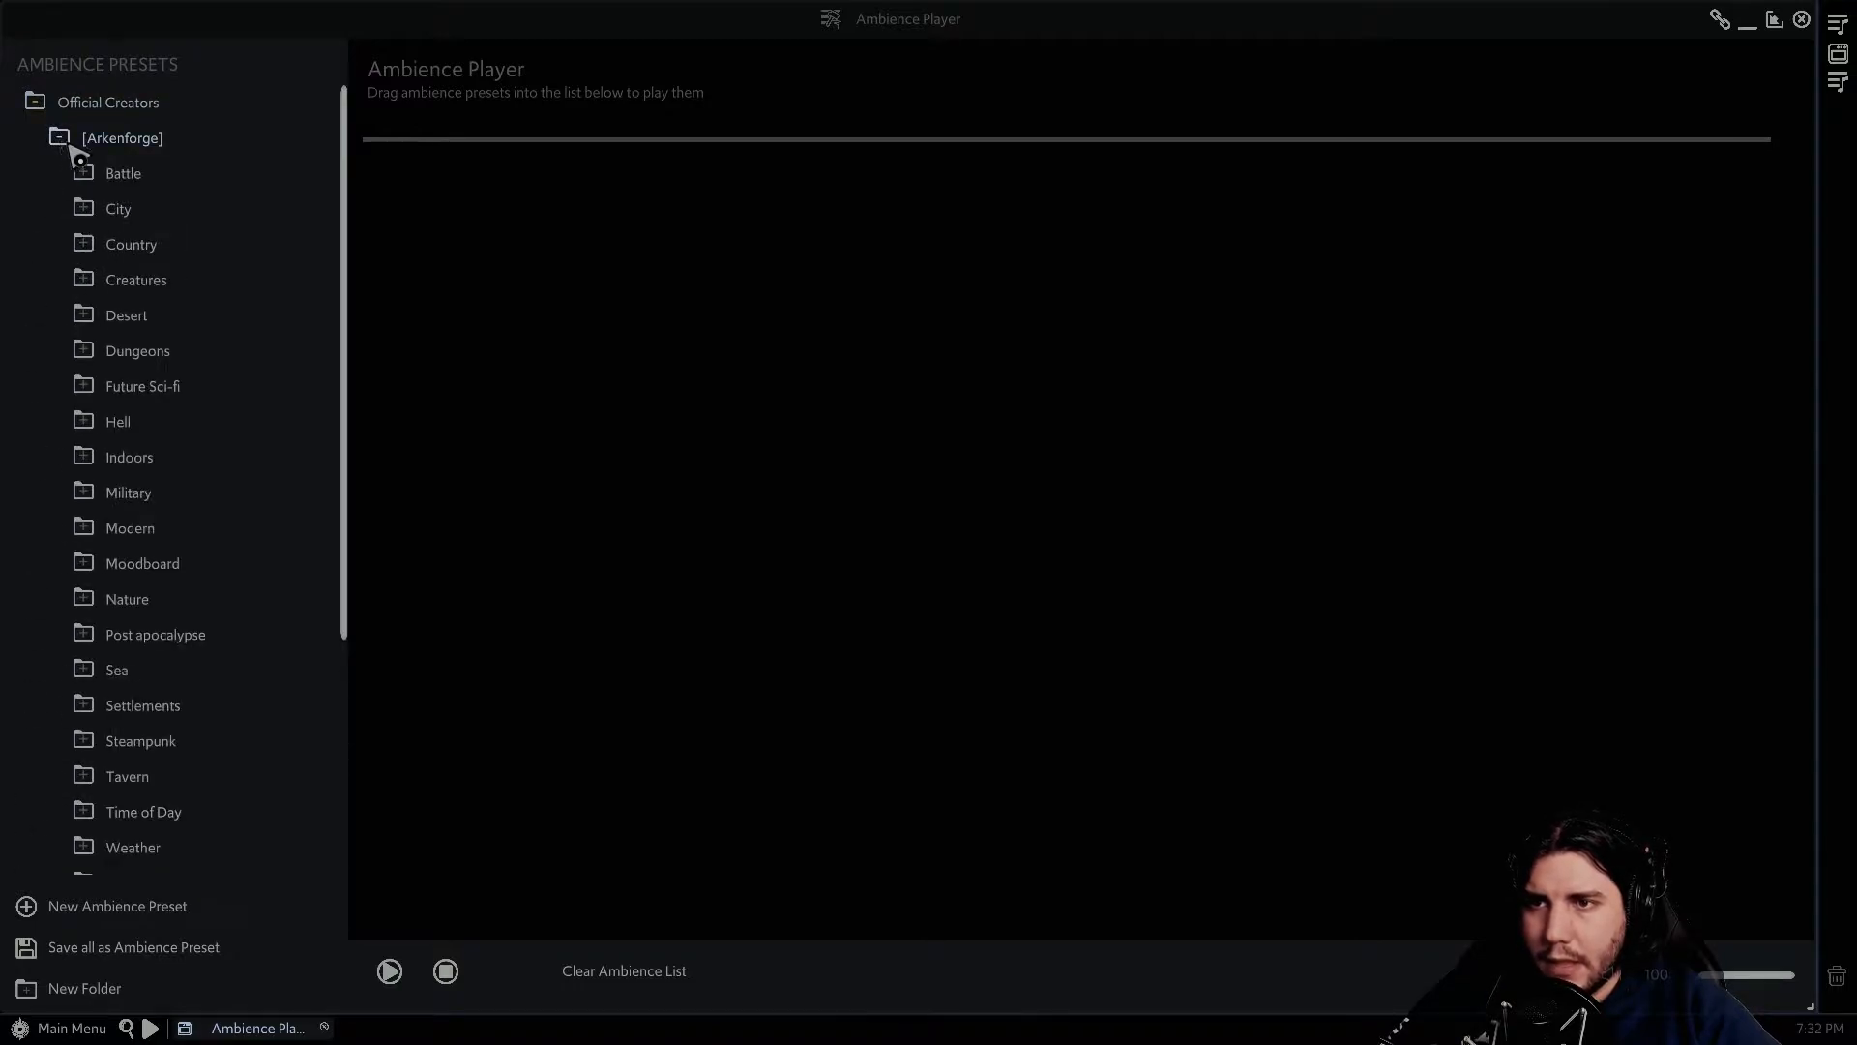
- Add the Burning remains and Cavalry presets from the Battle folder to the player and lower Cavalry's volume
{"action": "left_click", "coordinate": [84, 173]}
{"action": "left_click", "coordinate": [159, 216]}
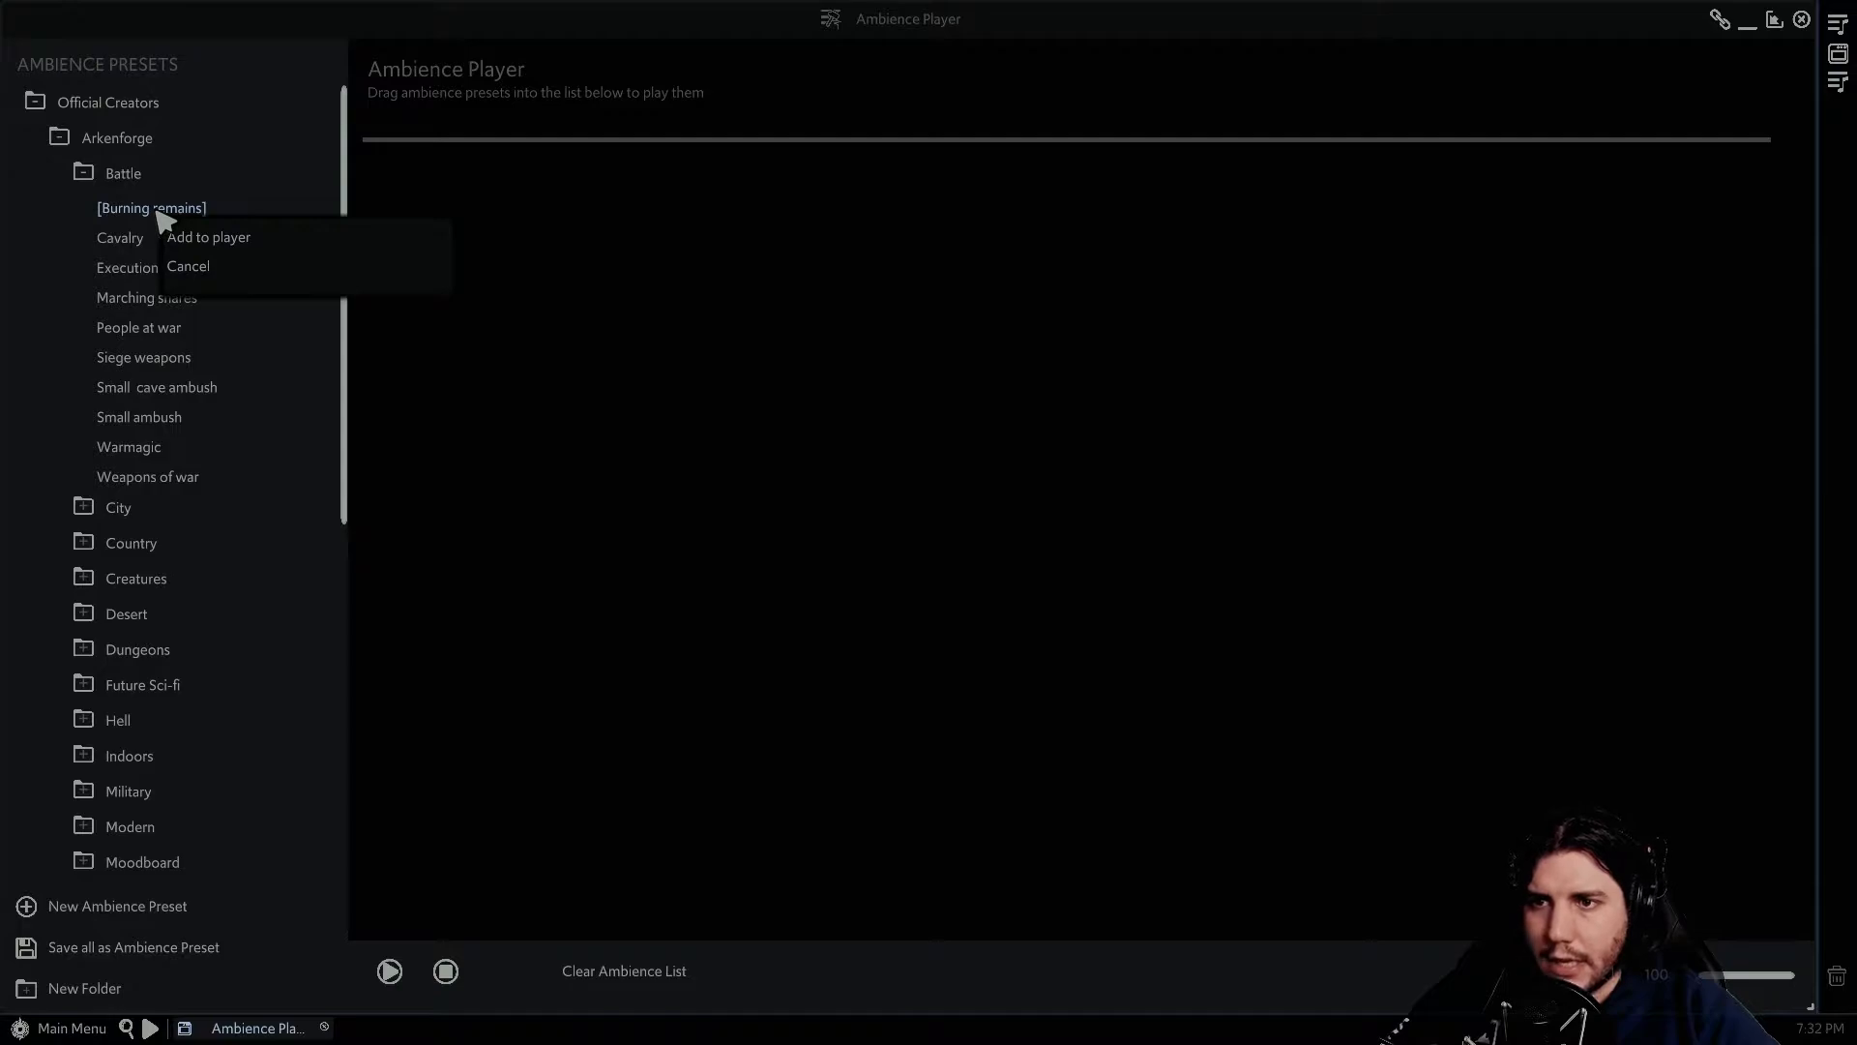
{"action": "left_click", "coordinate": [250, 242]}
{"action": "left_click_drag", "start_coordinate": [115, 238], "coordinate": [800, 361]}
{"action": "left_click_drag", "start_coordinate": [1616, 199], "coordinate": [1544, 201]}
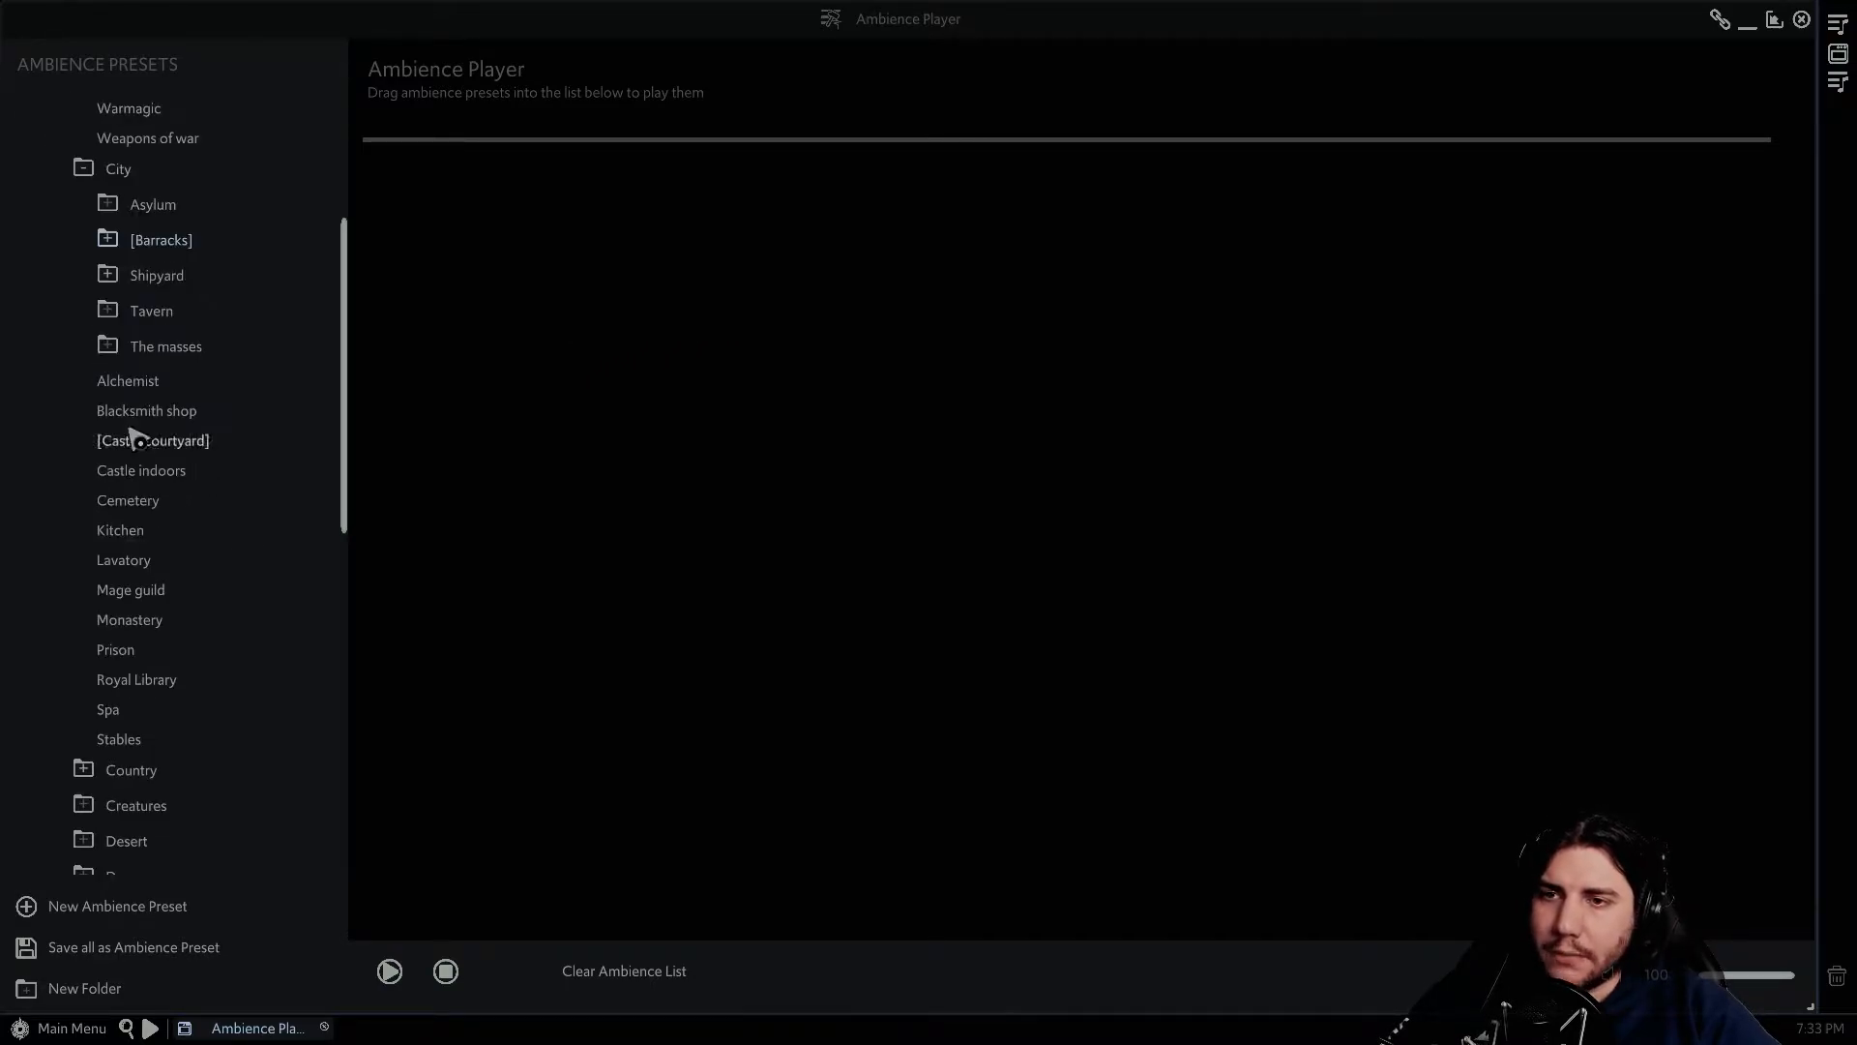
- Add the City presets Alchemist, Castle courtyard, Castle indoors and Cemetery to the player together and lower the overall ambience volume
{"action": "left_click", "coordinate": [129, 385]}
{"action": "left_click", "coordinate": [142, 443], "text": "ctrl"}
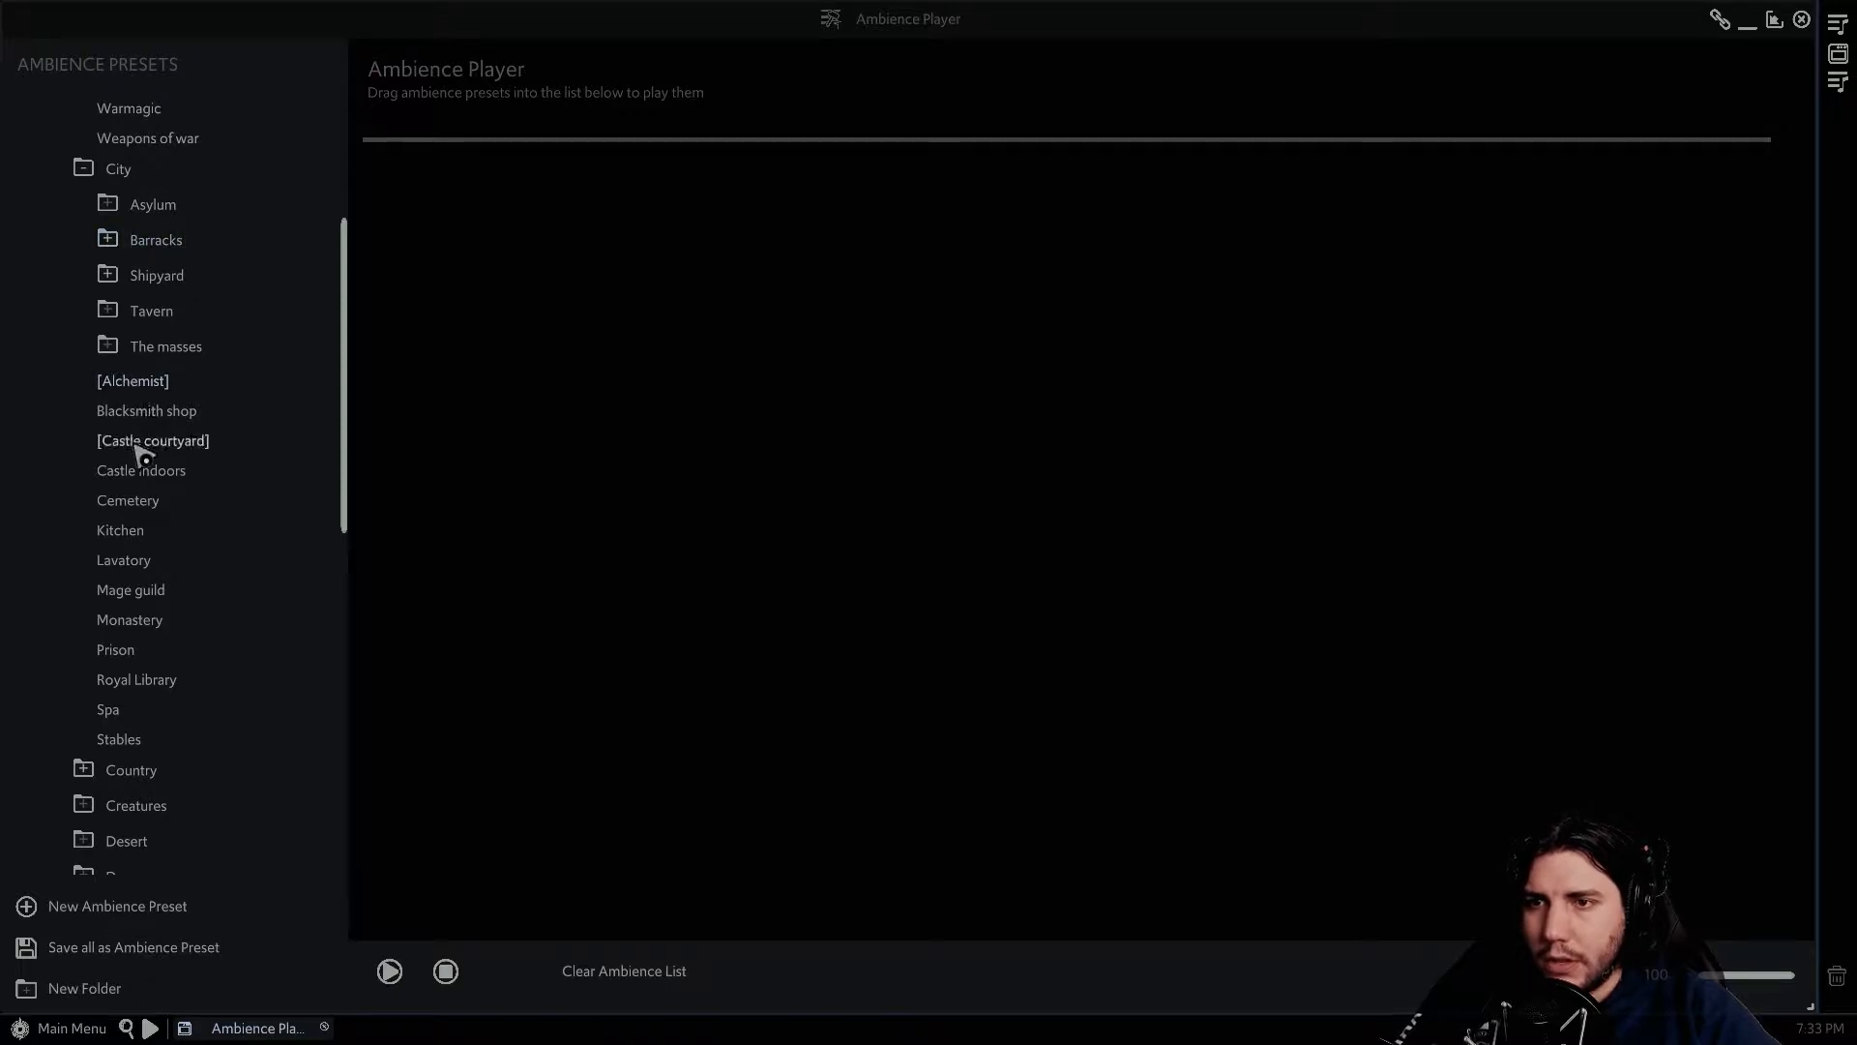
{"action": "left_click", "coordinate": [141, 473], "text": "ctrl"}
{"action": "left_click", "coordinate": [141, 499], "text": "ctrl"}
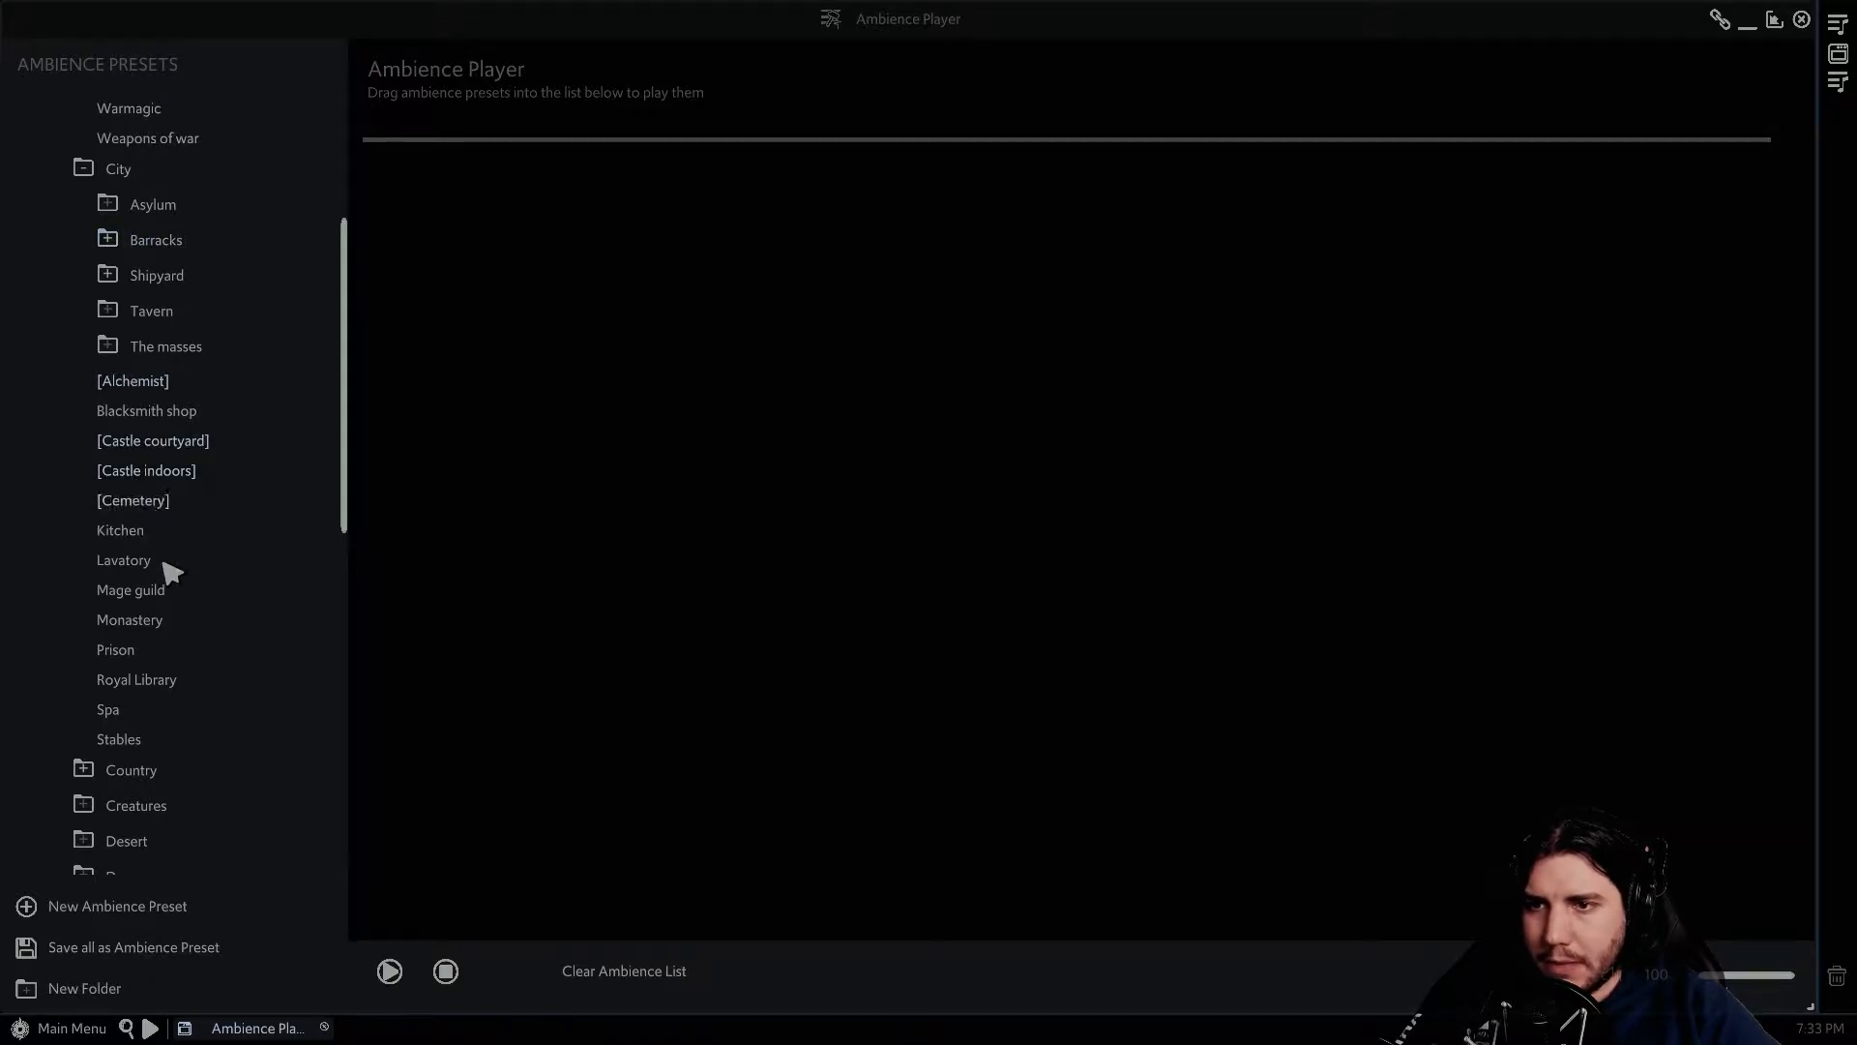
{"action": "left_click_drag", "start_coordinate": [119, 501], "coordinate": [787, 458]}
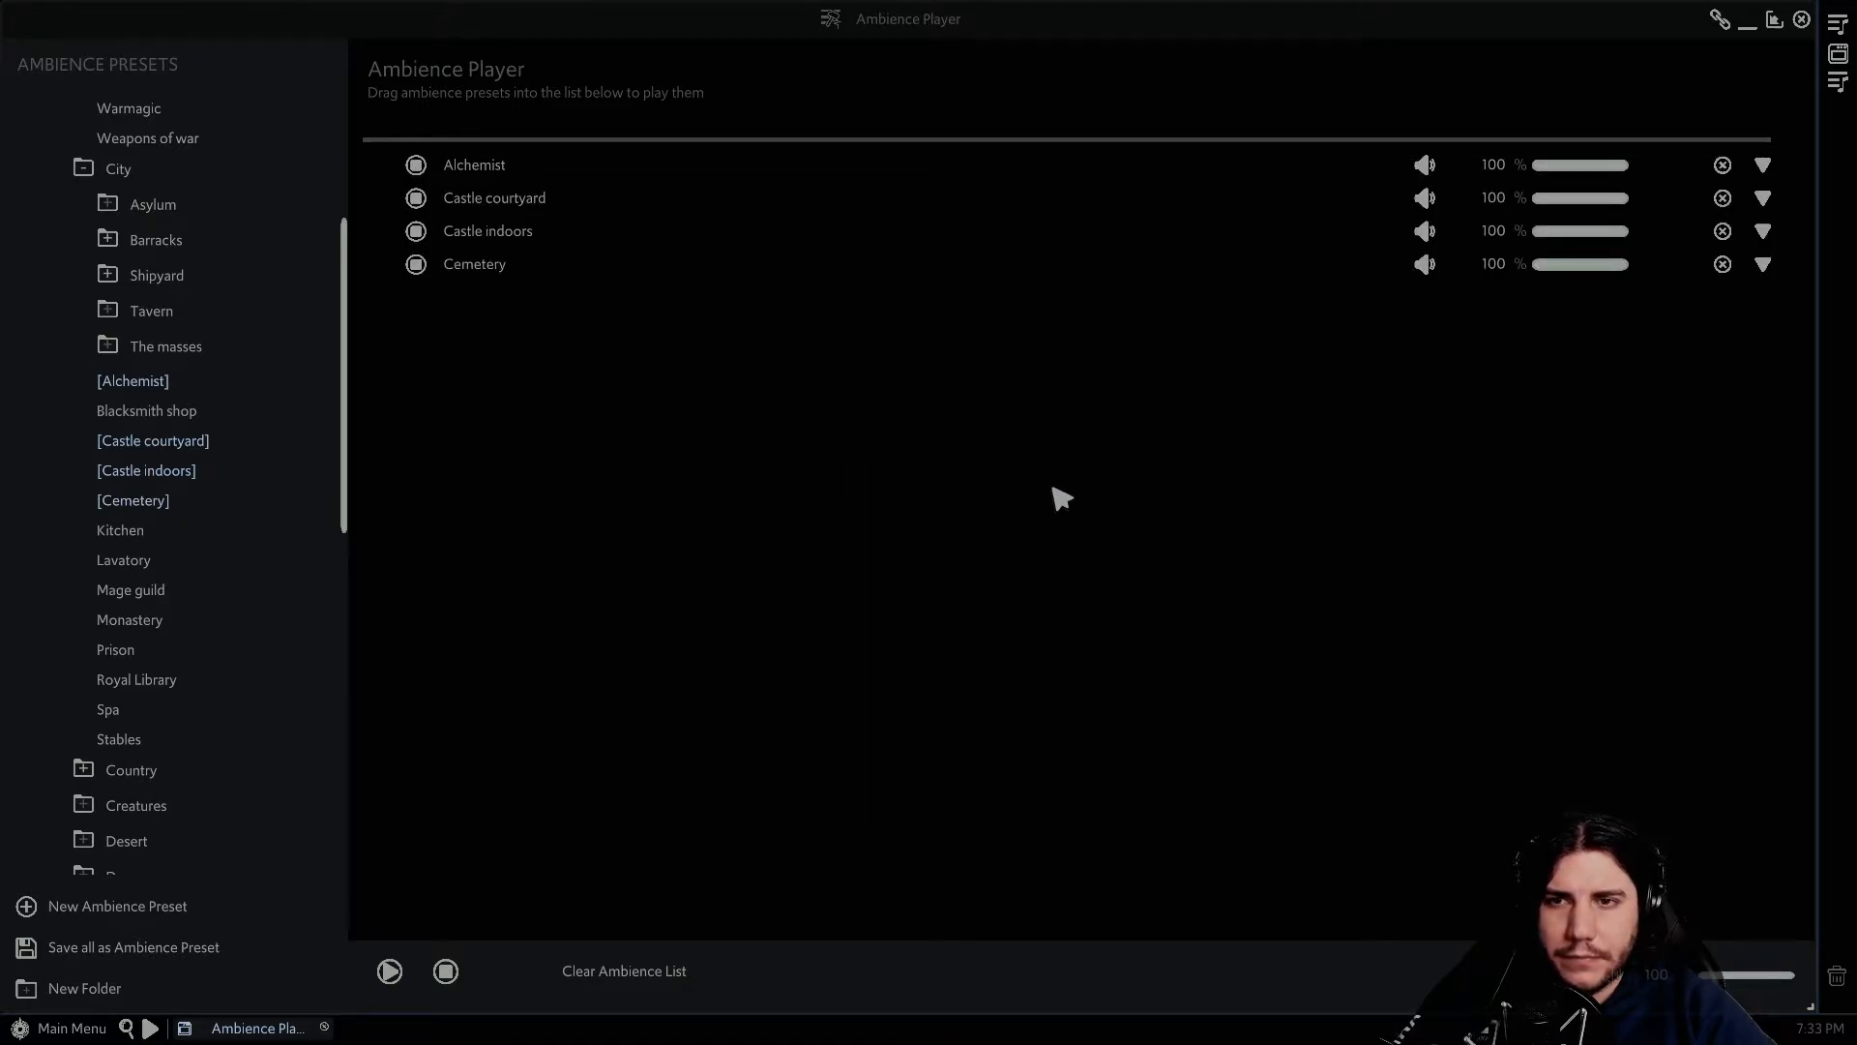
{"action": "left_click_drag", "start_coordinate": [1787, 977], "coordinate": [1727, 979]}
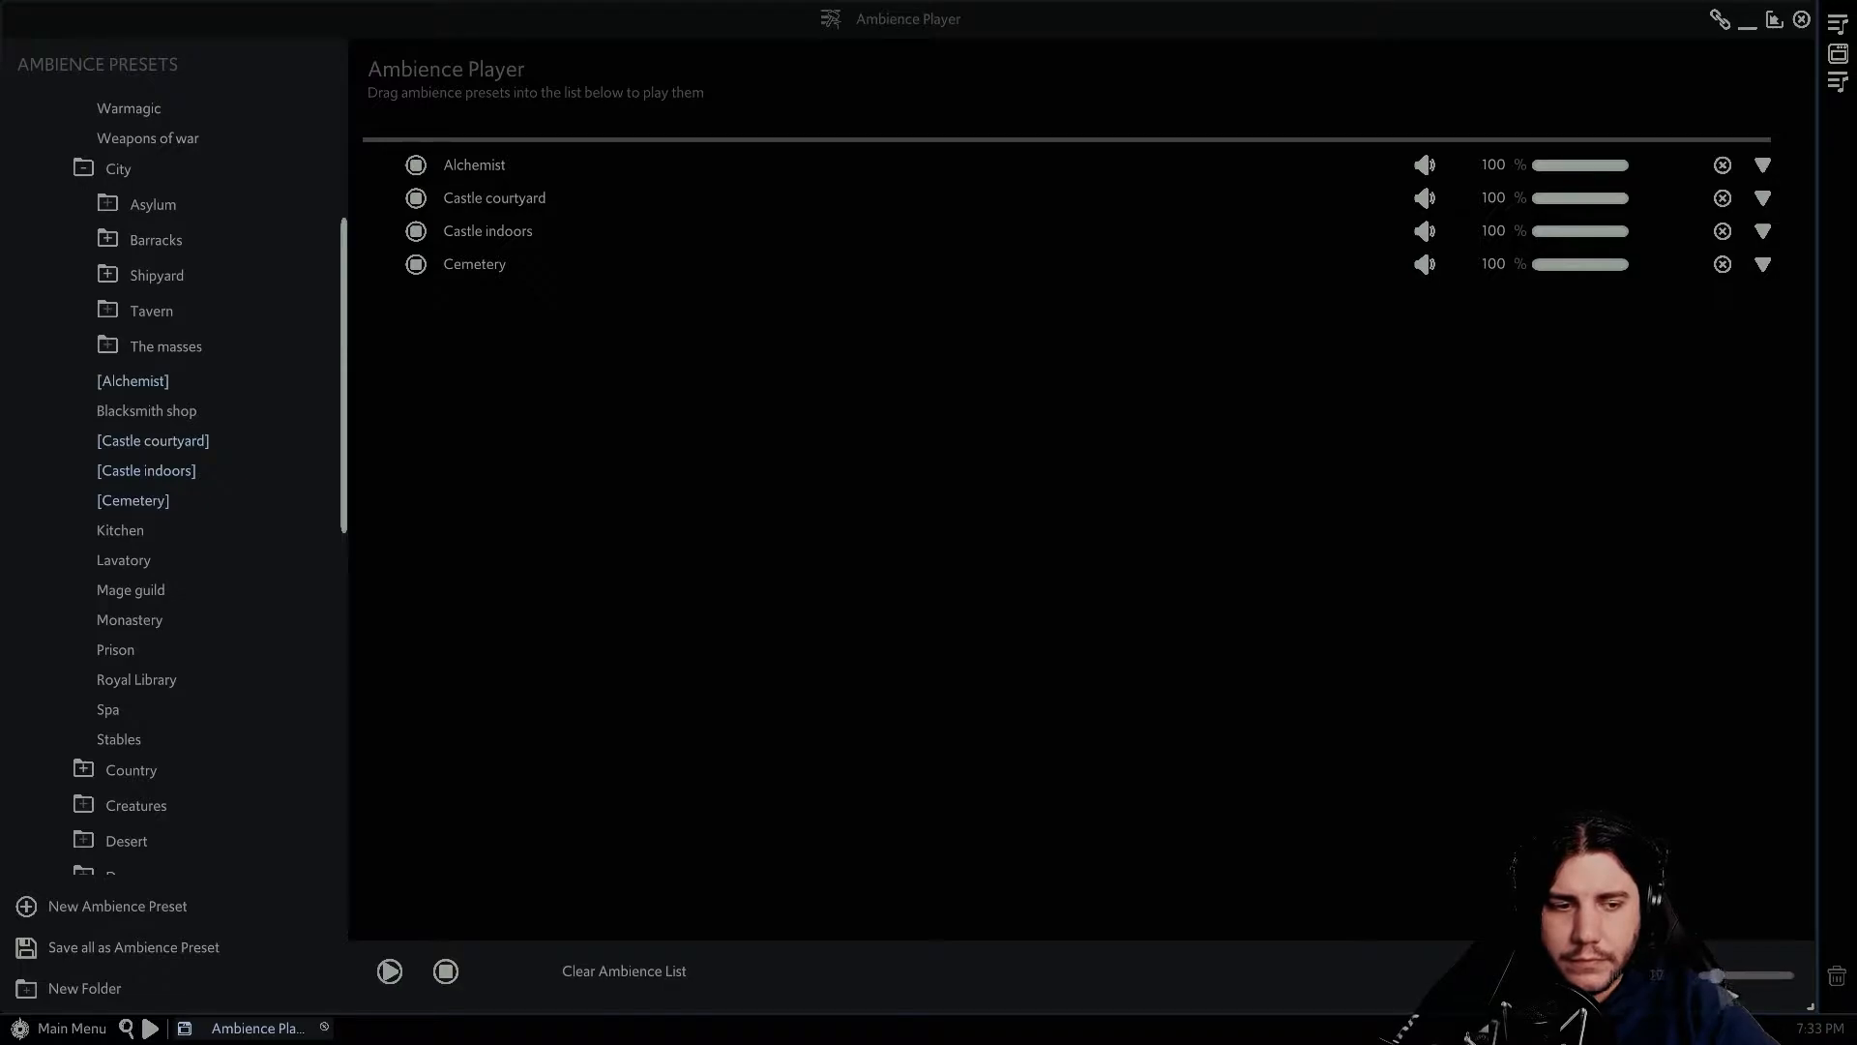
- Create a quick-access shortcut for the Alchemist preset and use it to toggle the preset out of and into the player
{"action": "left_click_drag", "start_coordinate": [112, 383], "coordinate": [1430, 379]}
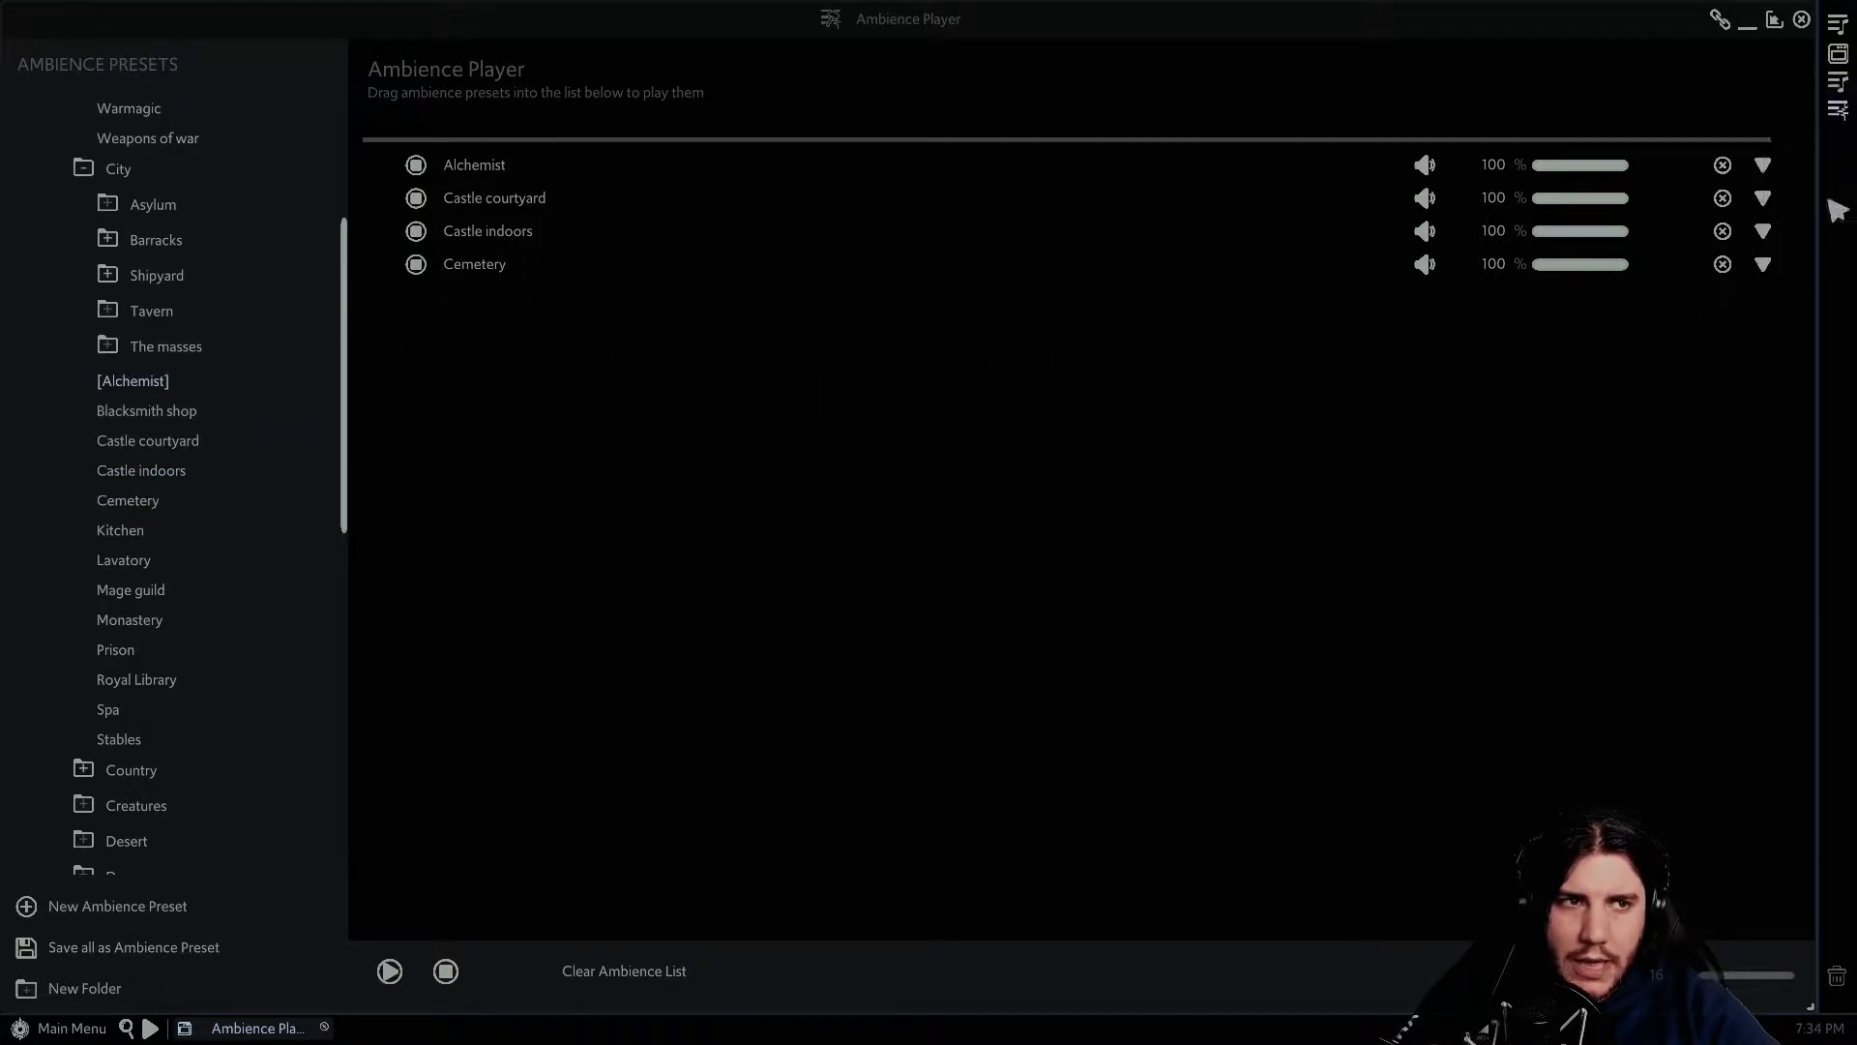
{"action": "left_click", "coordinate": [1841, 113]}
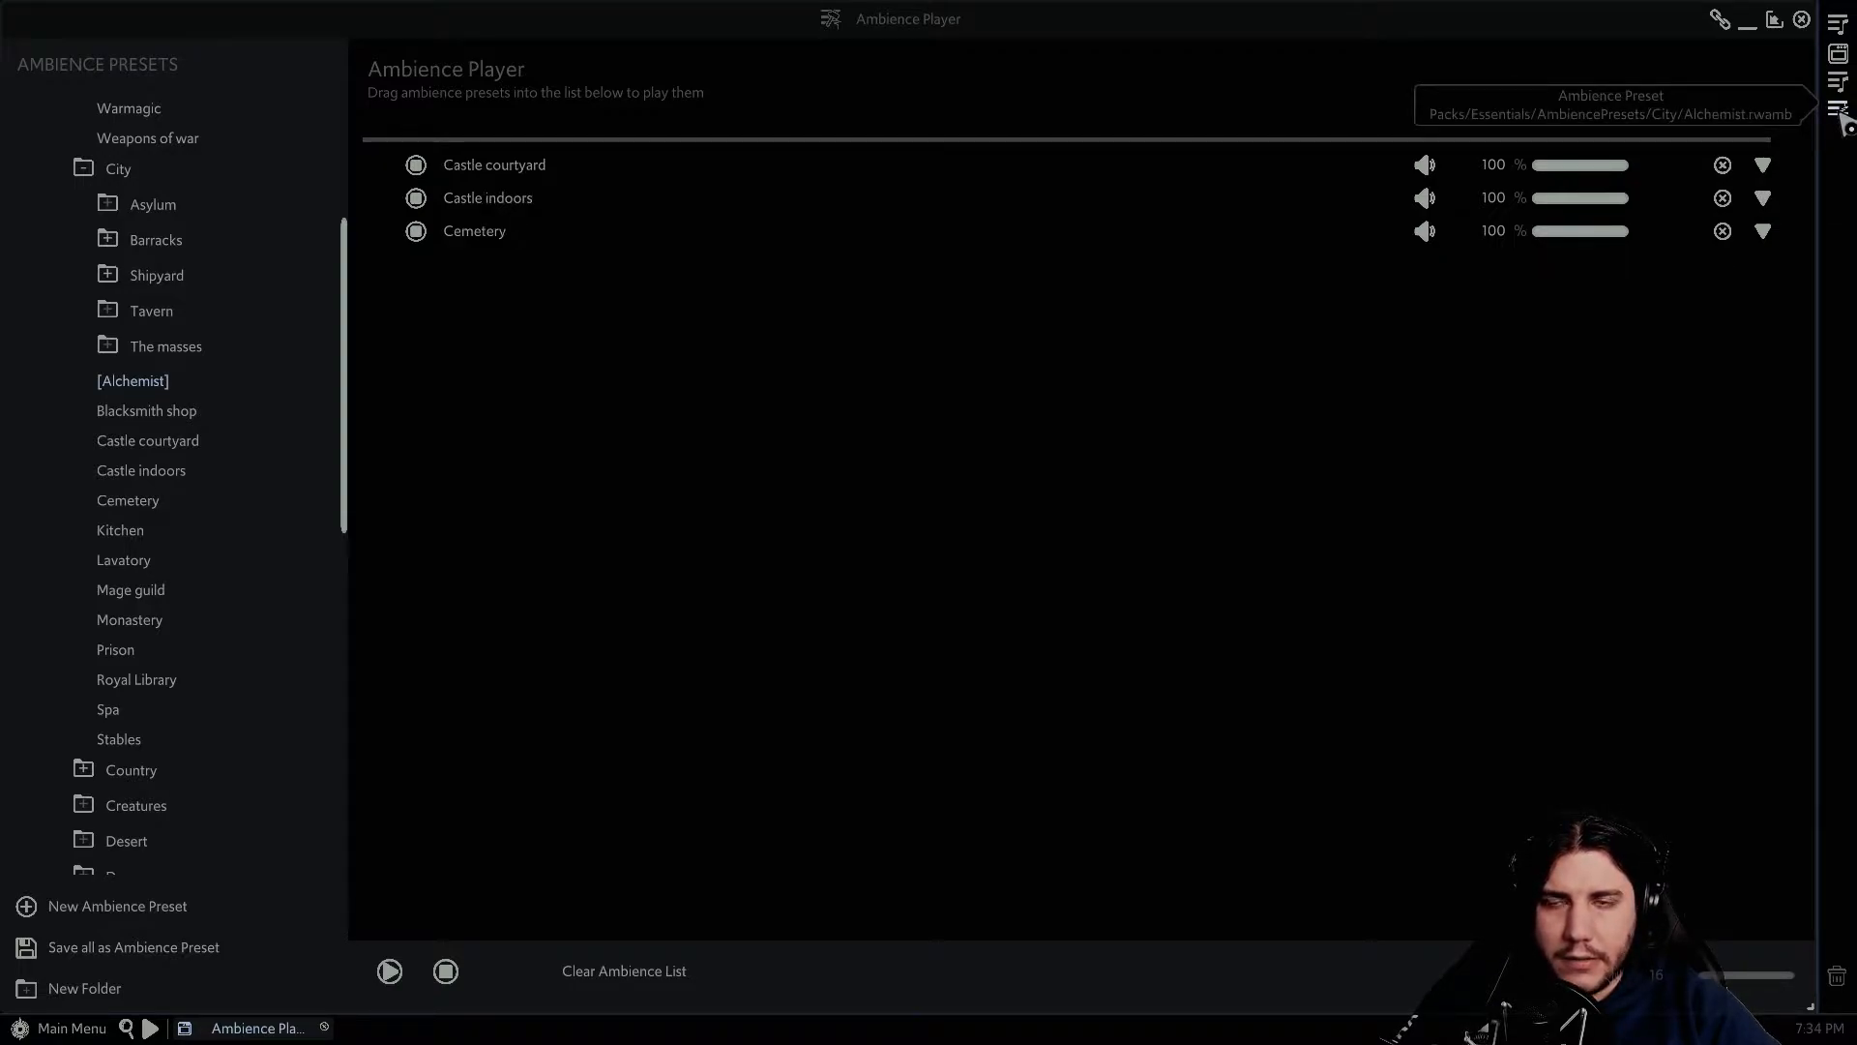
{"action": "left_click", "coordinate": [1840, 112]}
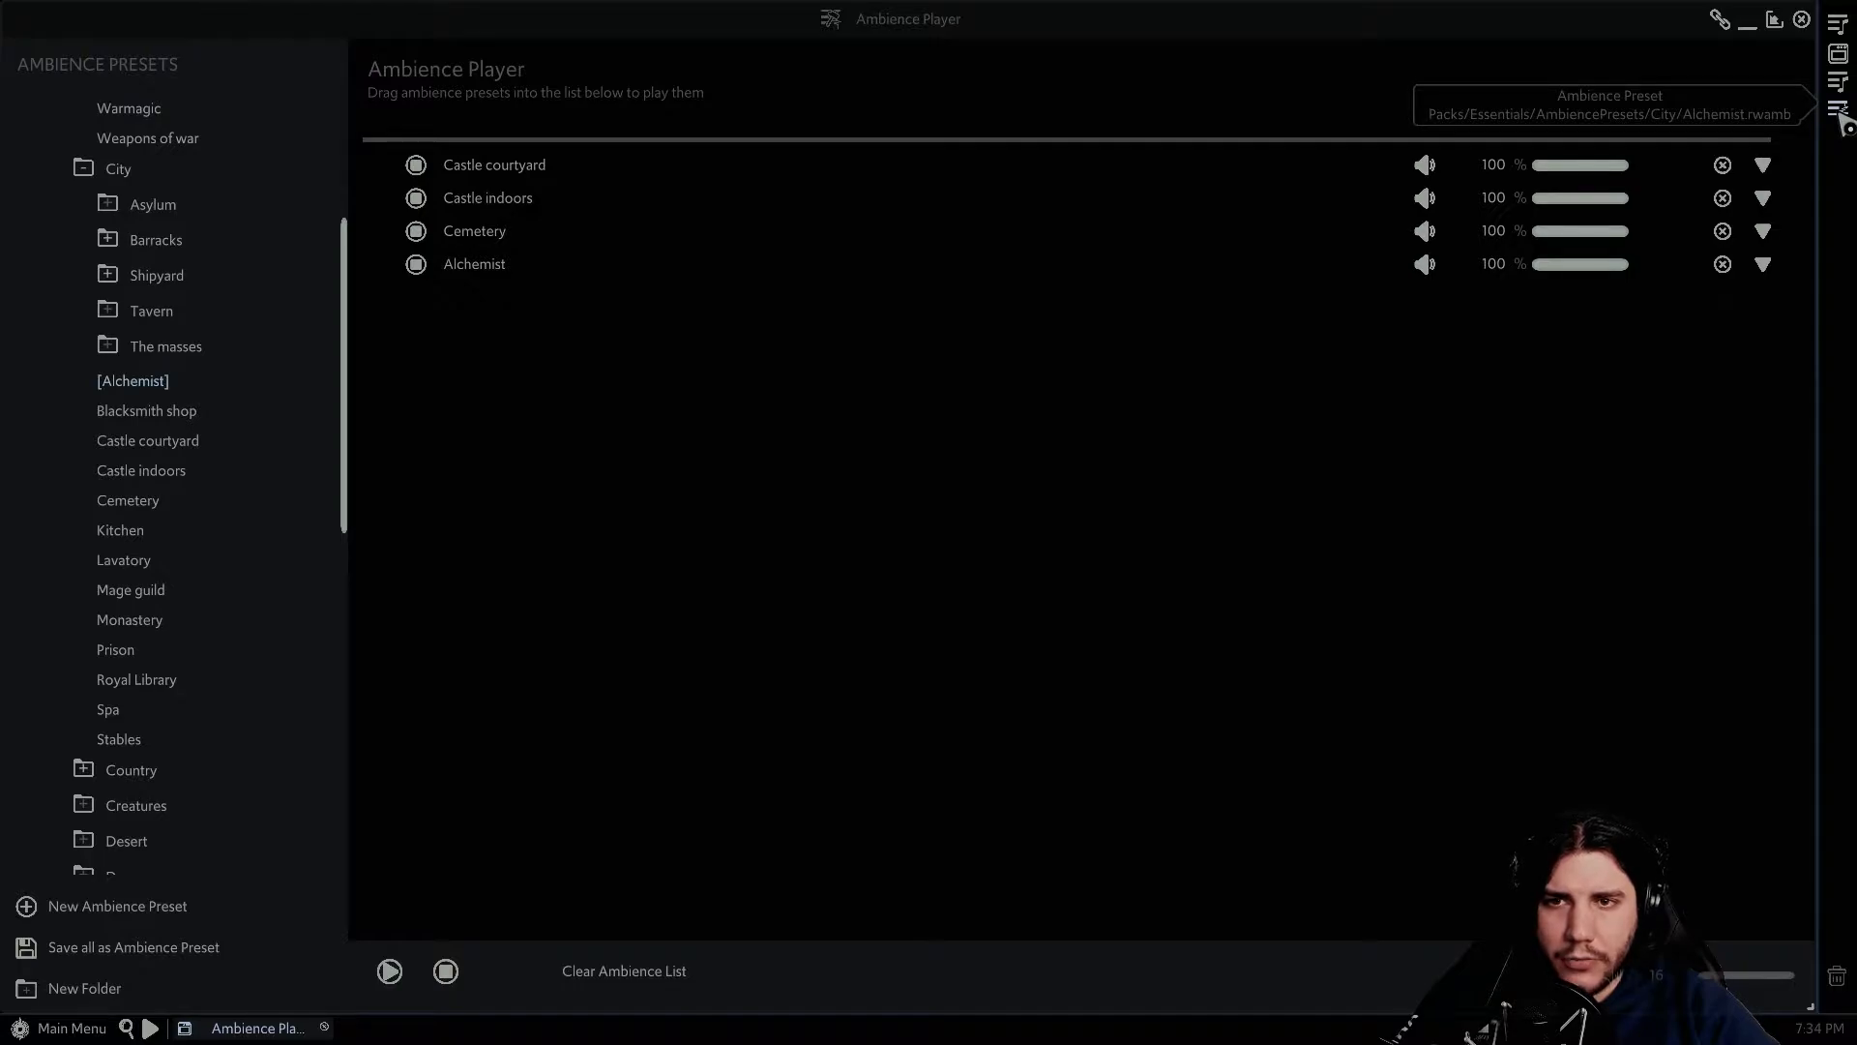
{"action": "left_click", "coordinate": [1840, 113]}
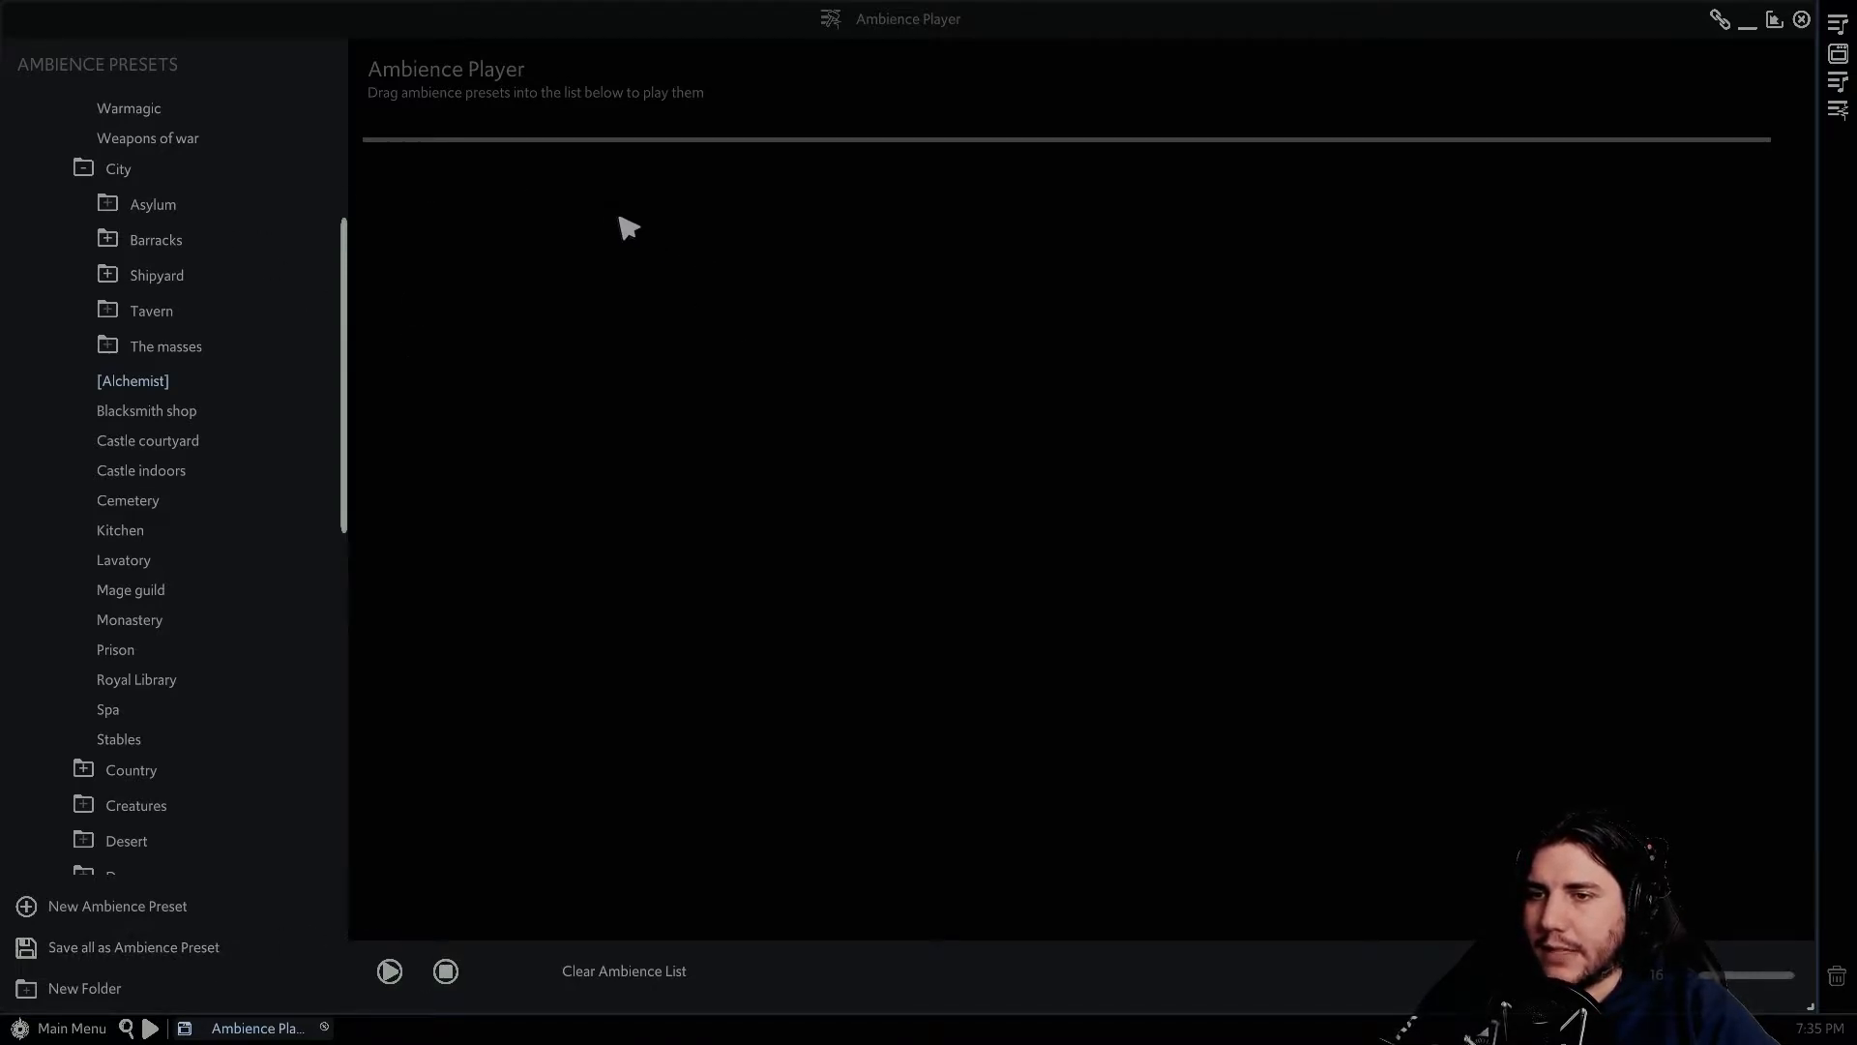
- Add the Blacksmith shop and Castle courtyard presets to the player and save them all as an ambience preset named Castle blacksmith
{"action": "left_click_drag", "start_coordinate": [148, 419], "coordinate": [697, 416]}
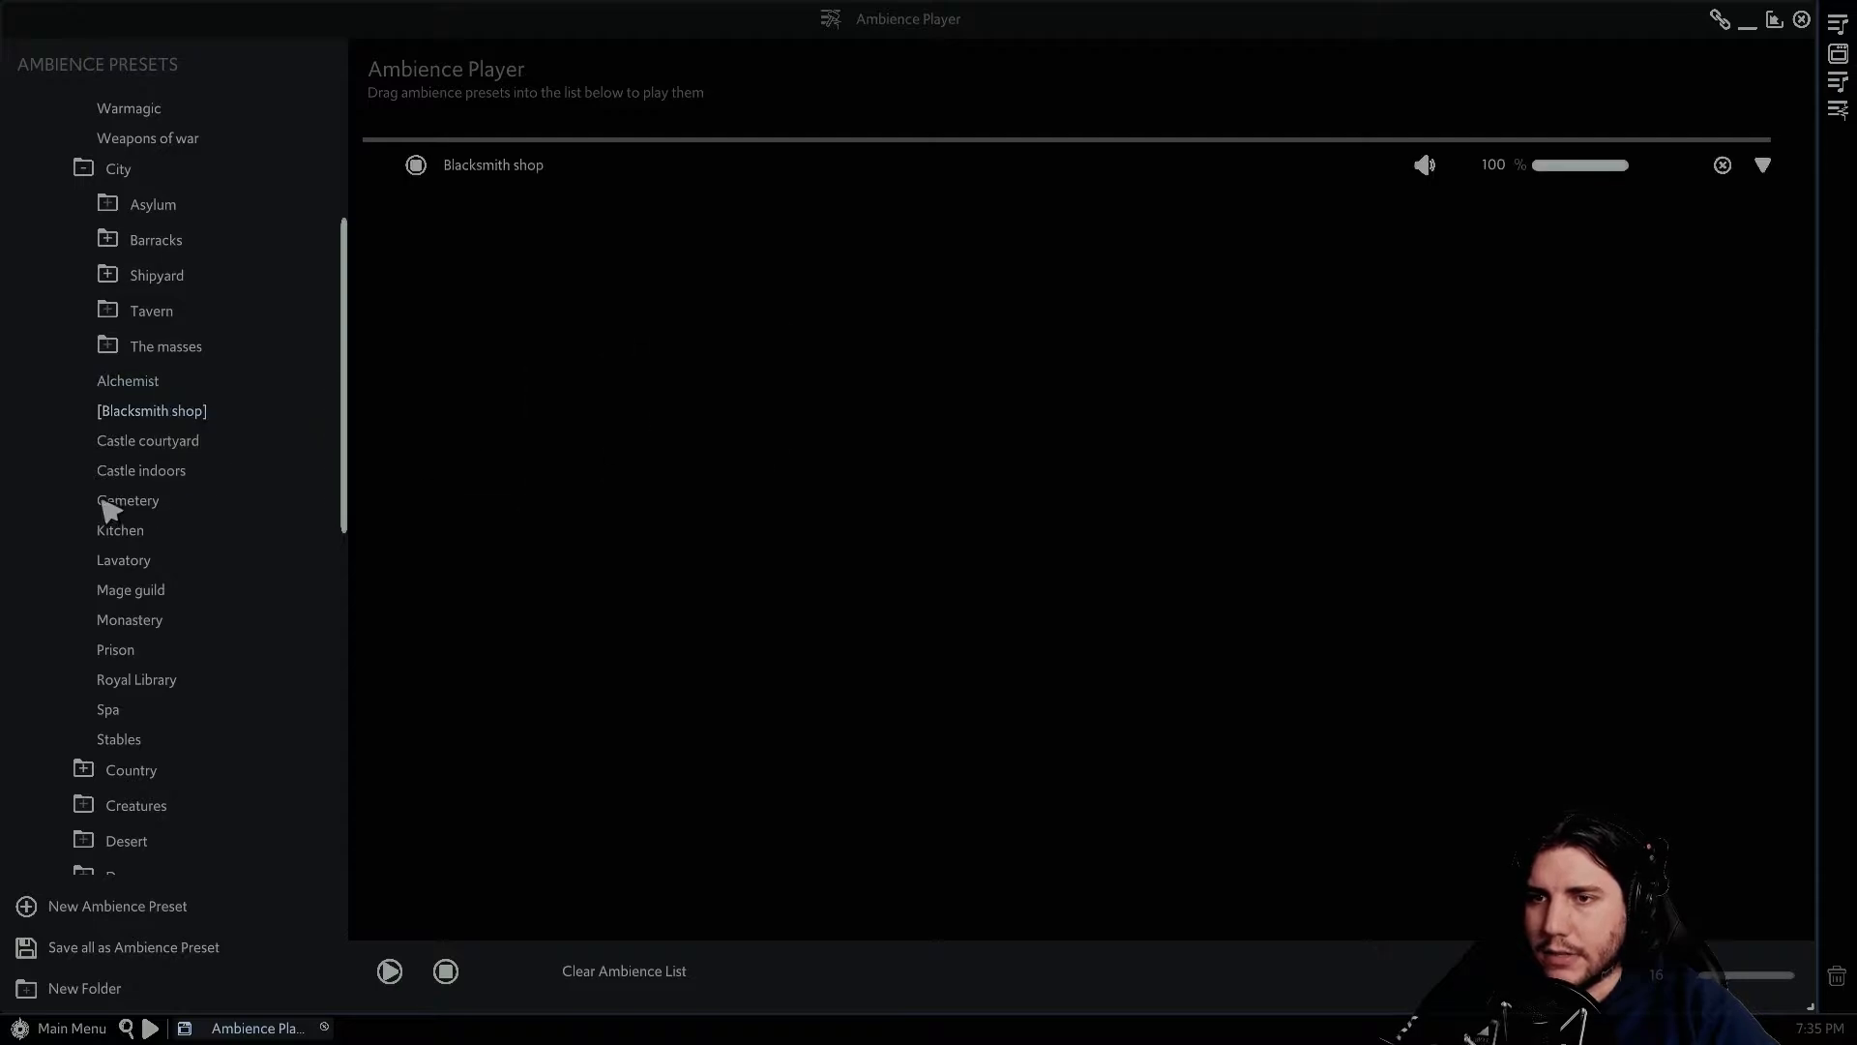
{"action": "left_click_drag", "start_coordinate": [152, 442], "coordinate": [861, 387]}
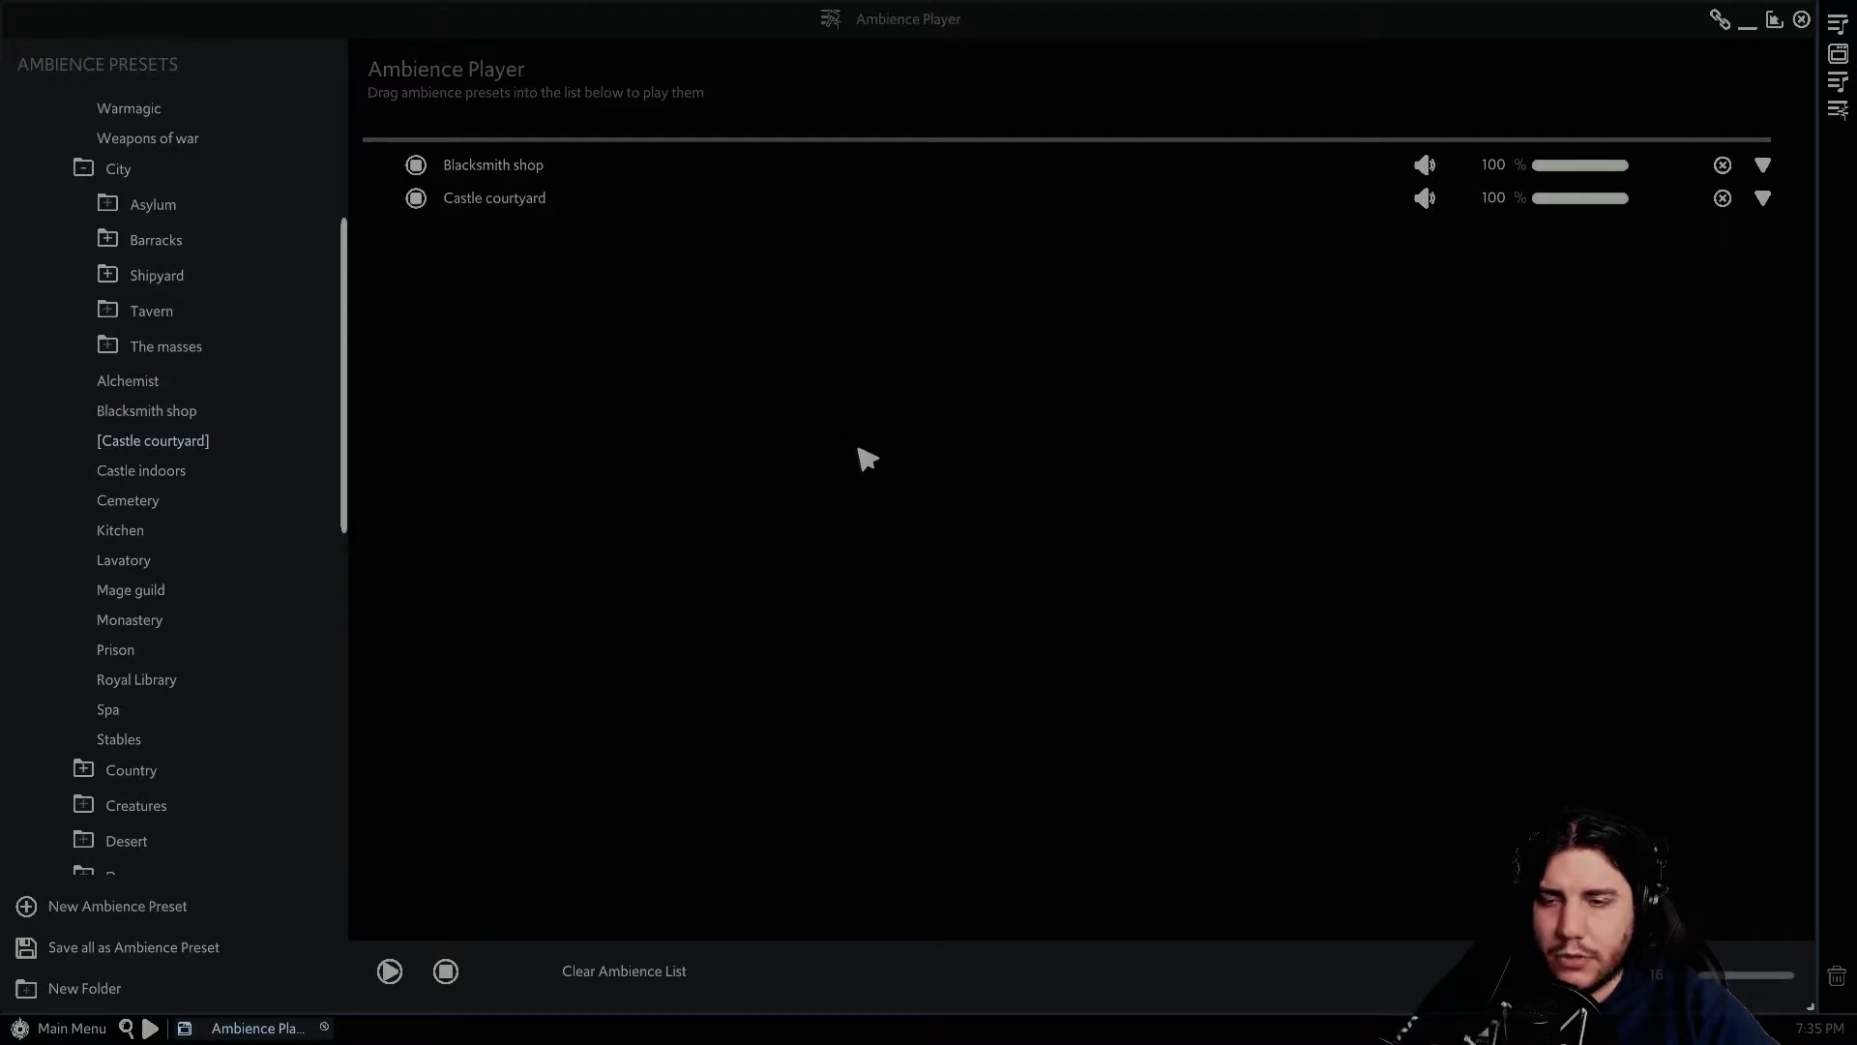
{"action": "scroll", "coordinate": [266, 540], "scroll_direction": "down", "scroll_amount": 3}
{"action": "left_click", "coordinate": [108, 952]}
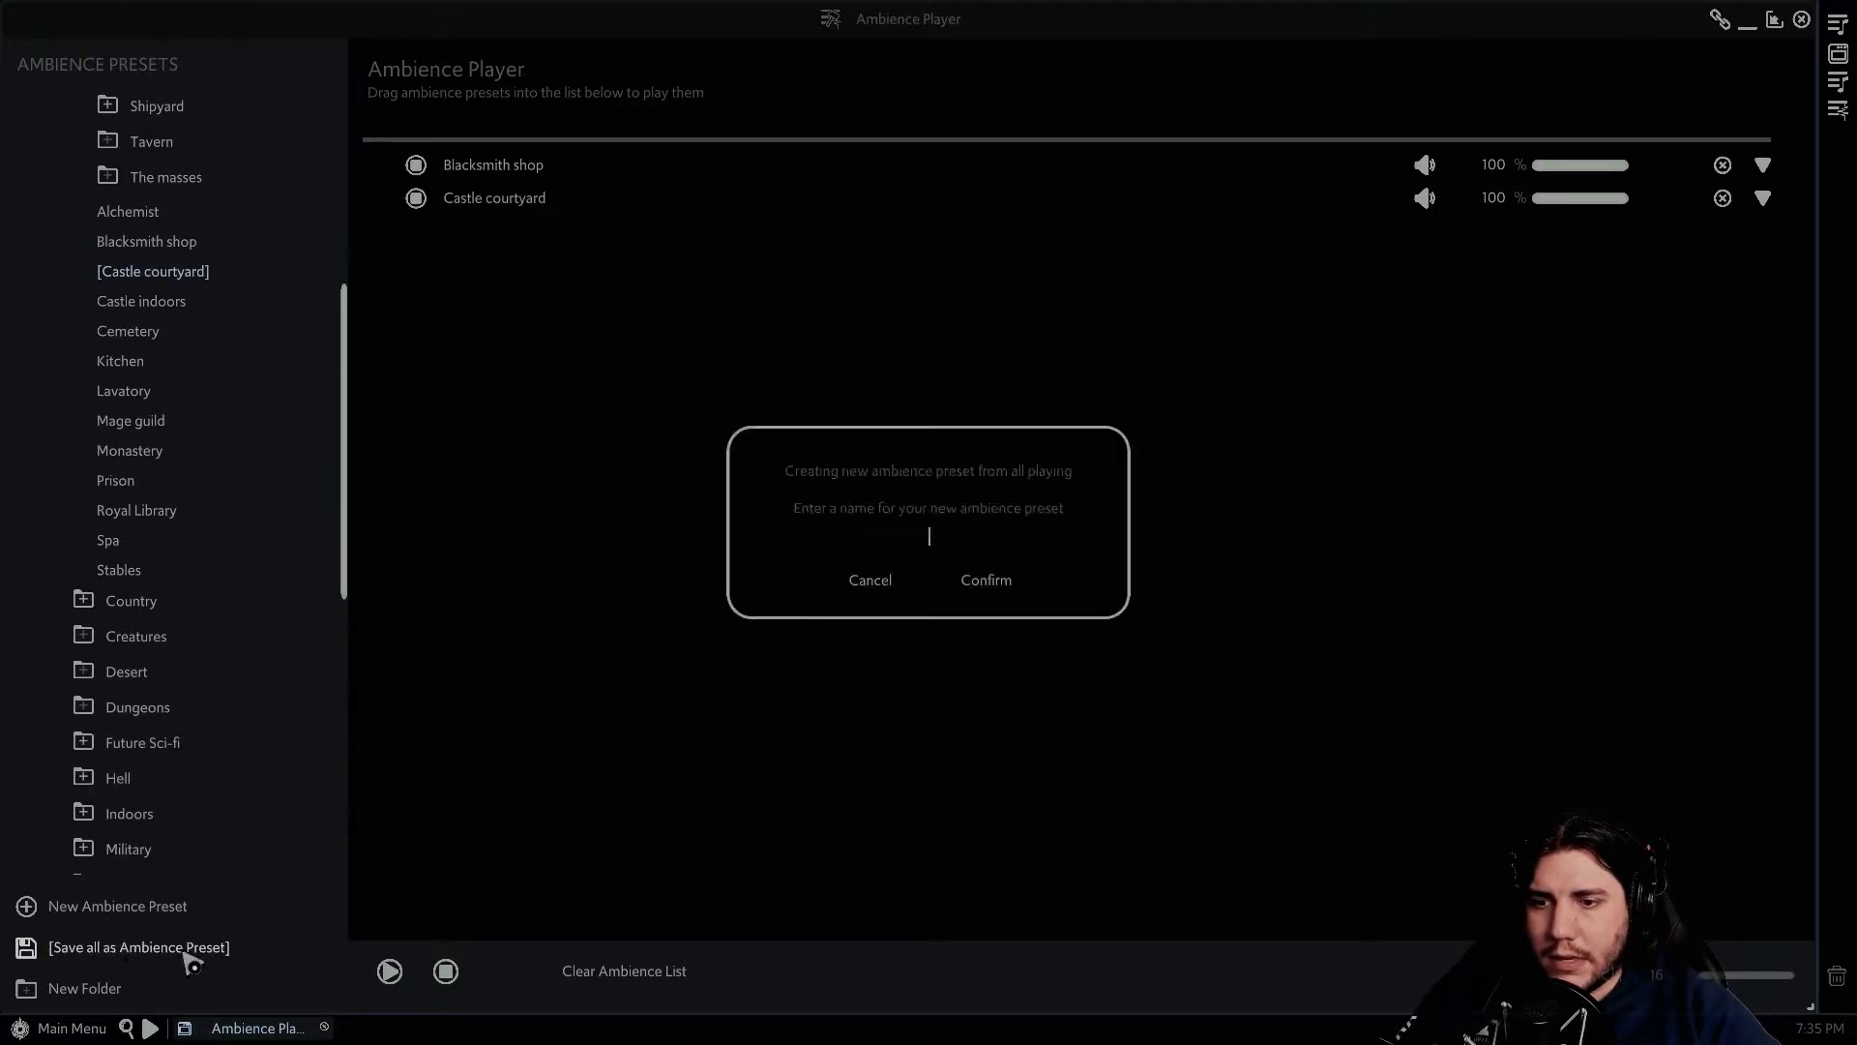
{"action": "left_click", "coordinate": [1027, 542]}
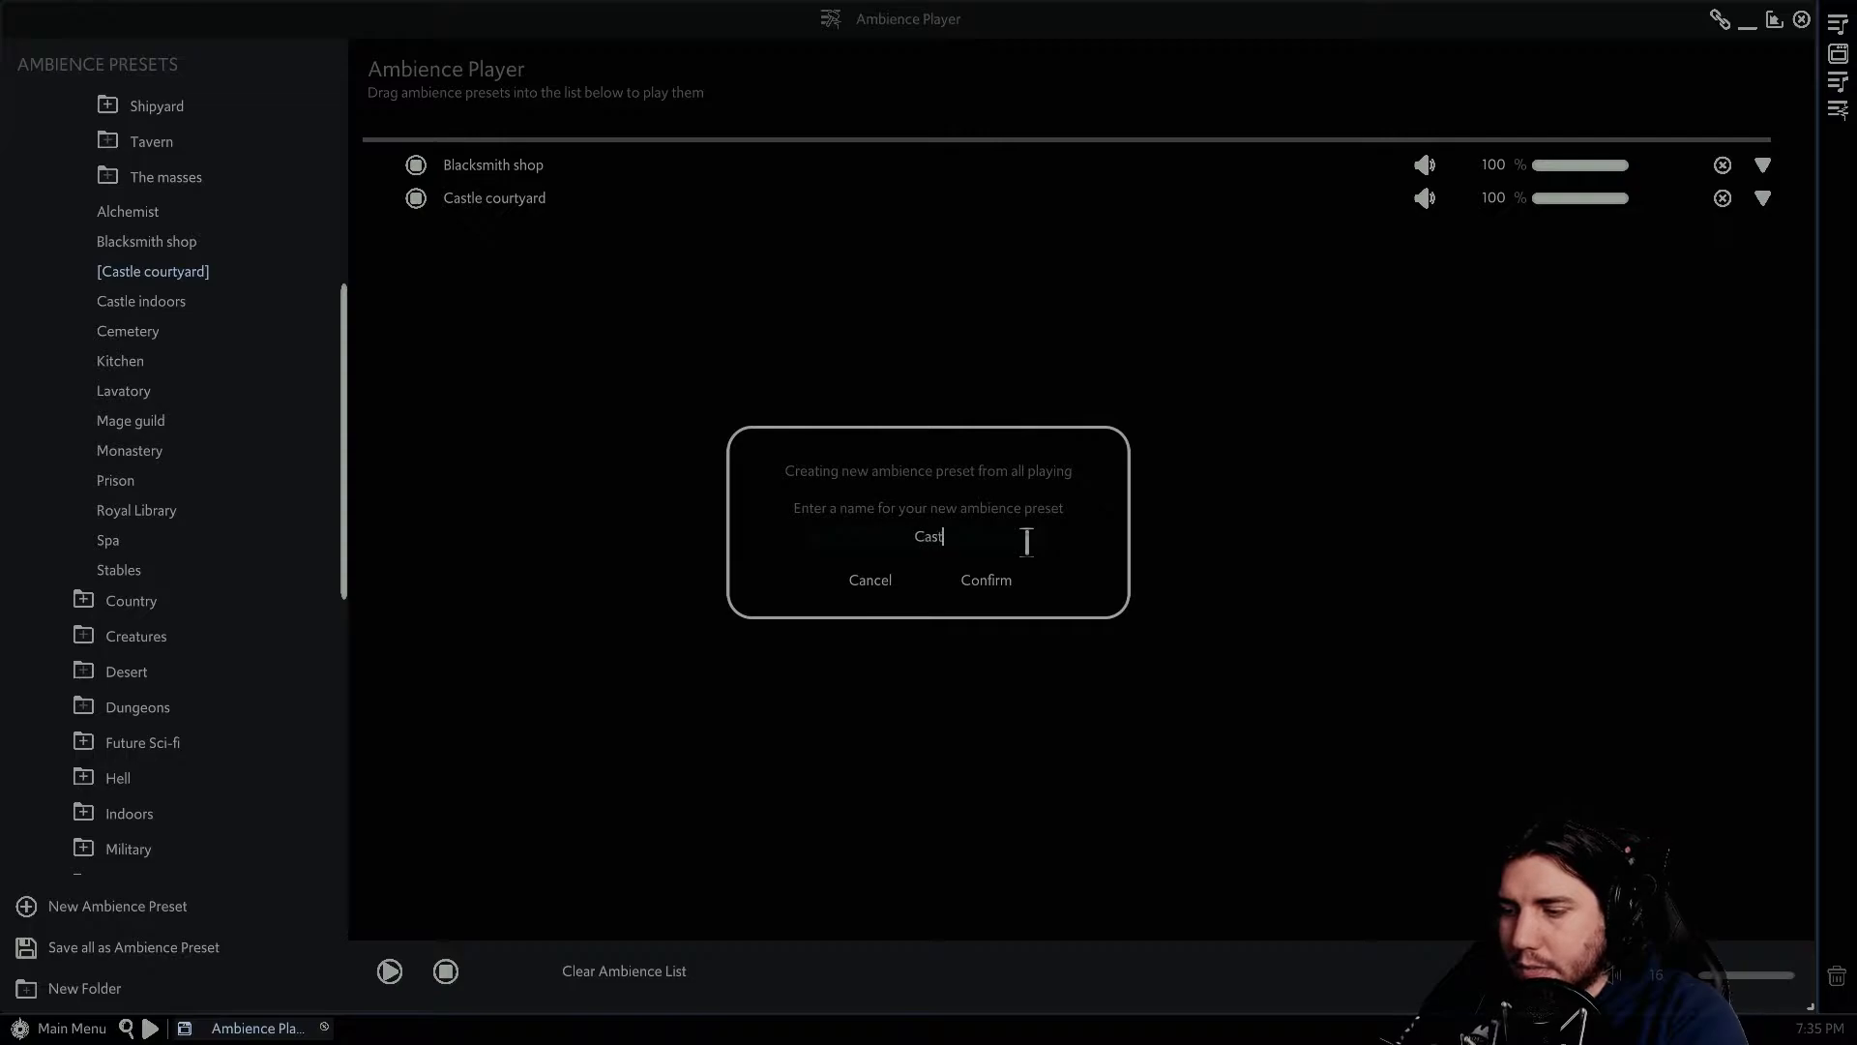
{"action": "type", "text": "Castle blac"}
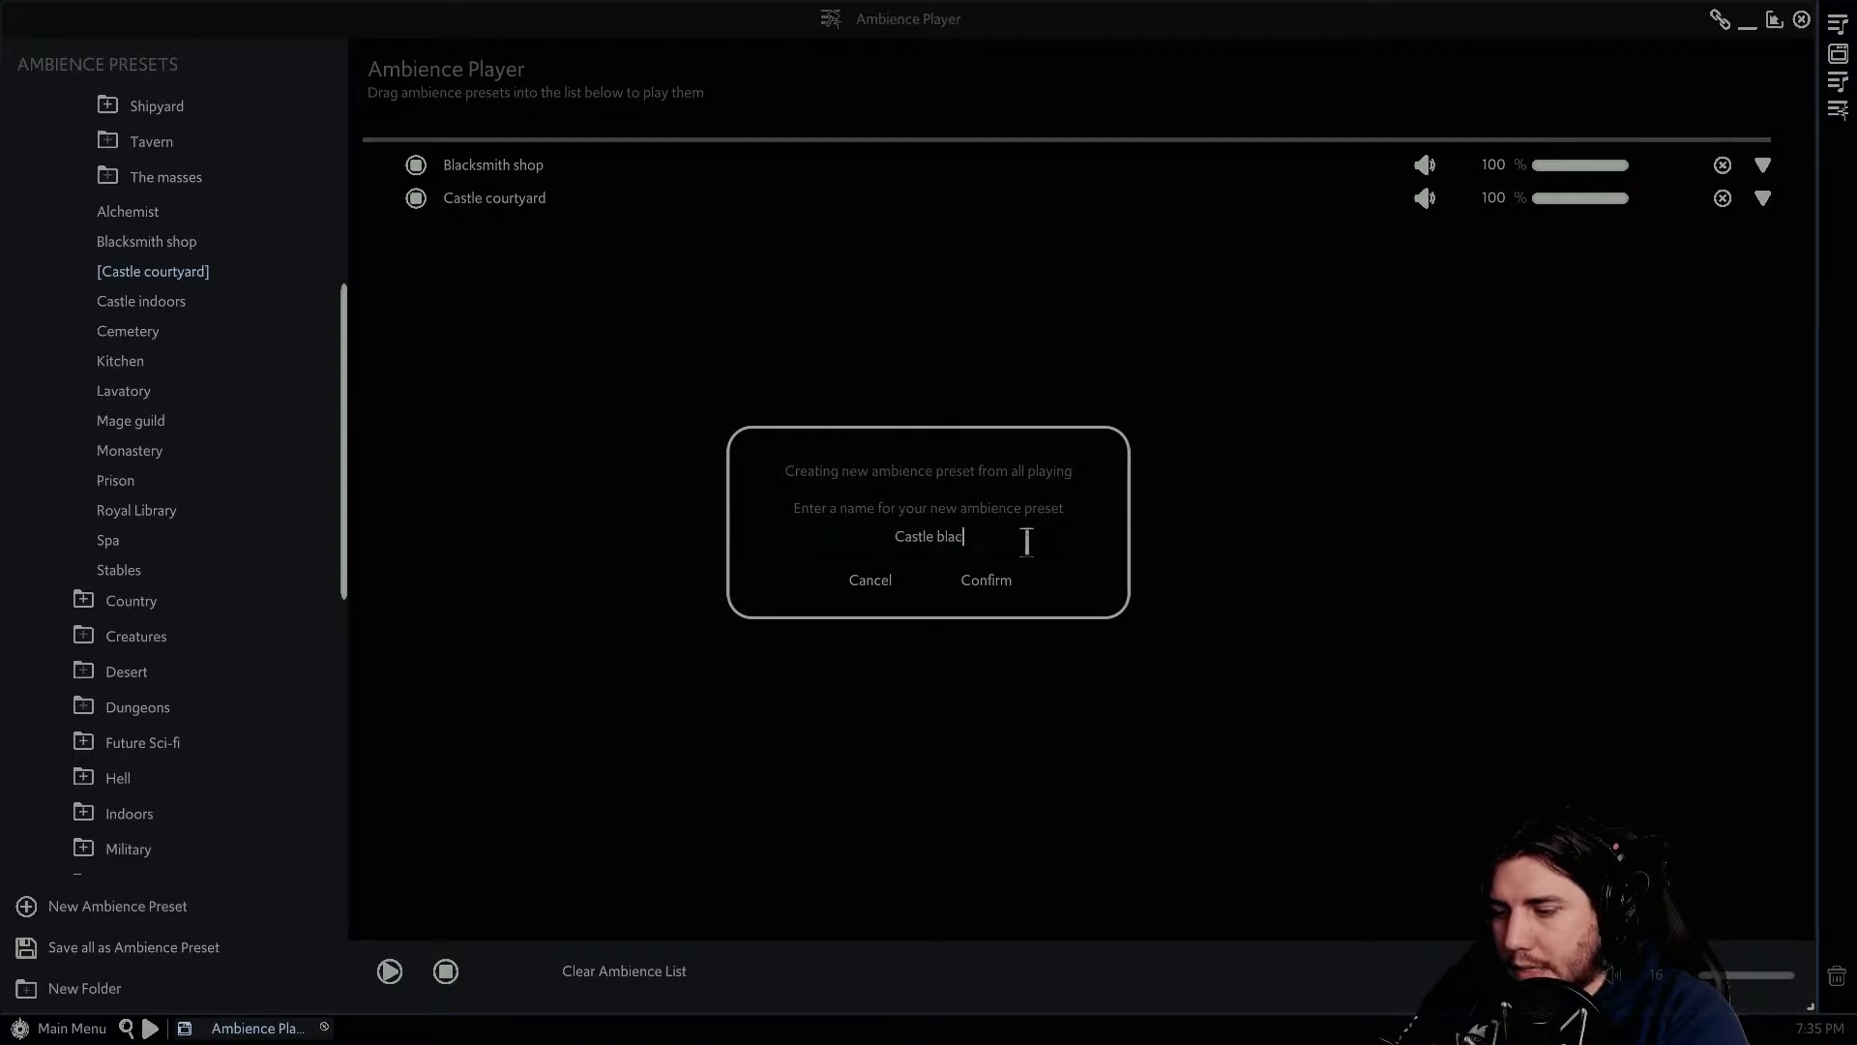
{"action": "type", "text": "ksmith"}
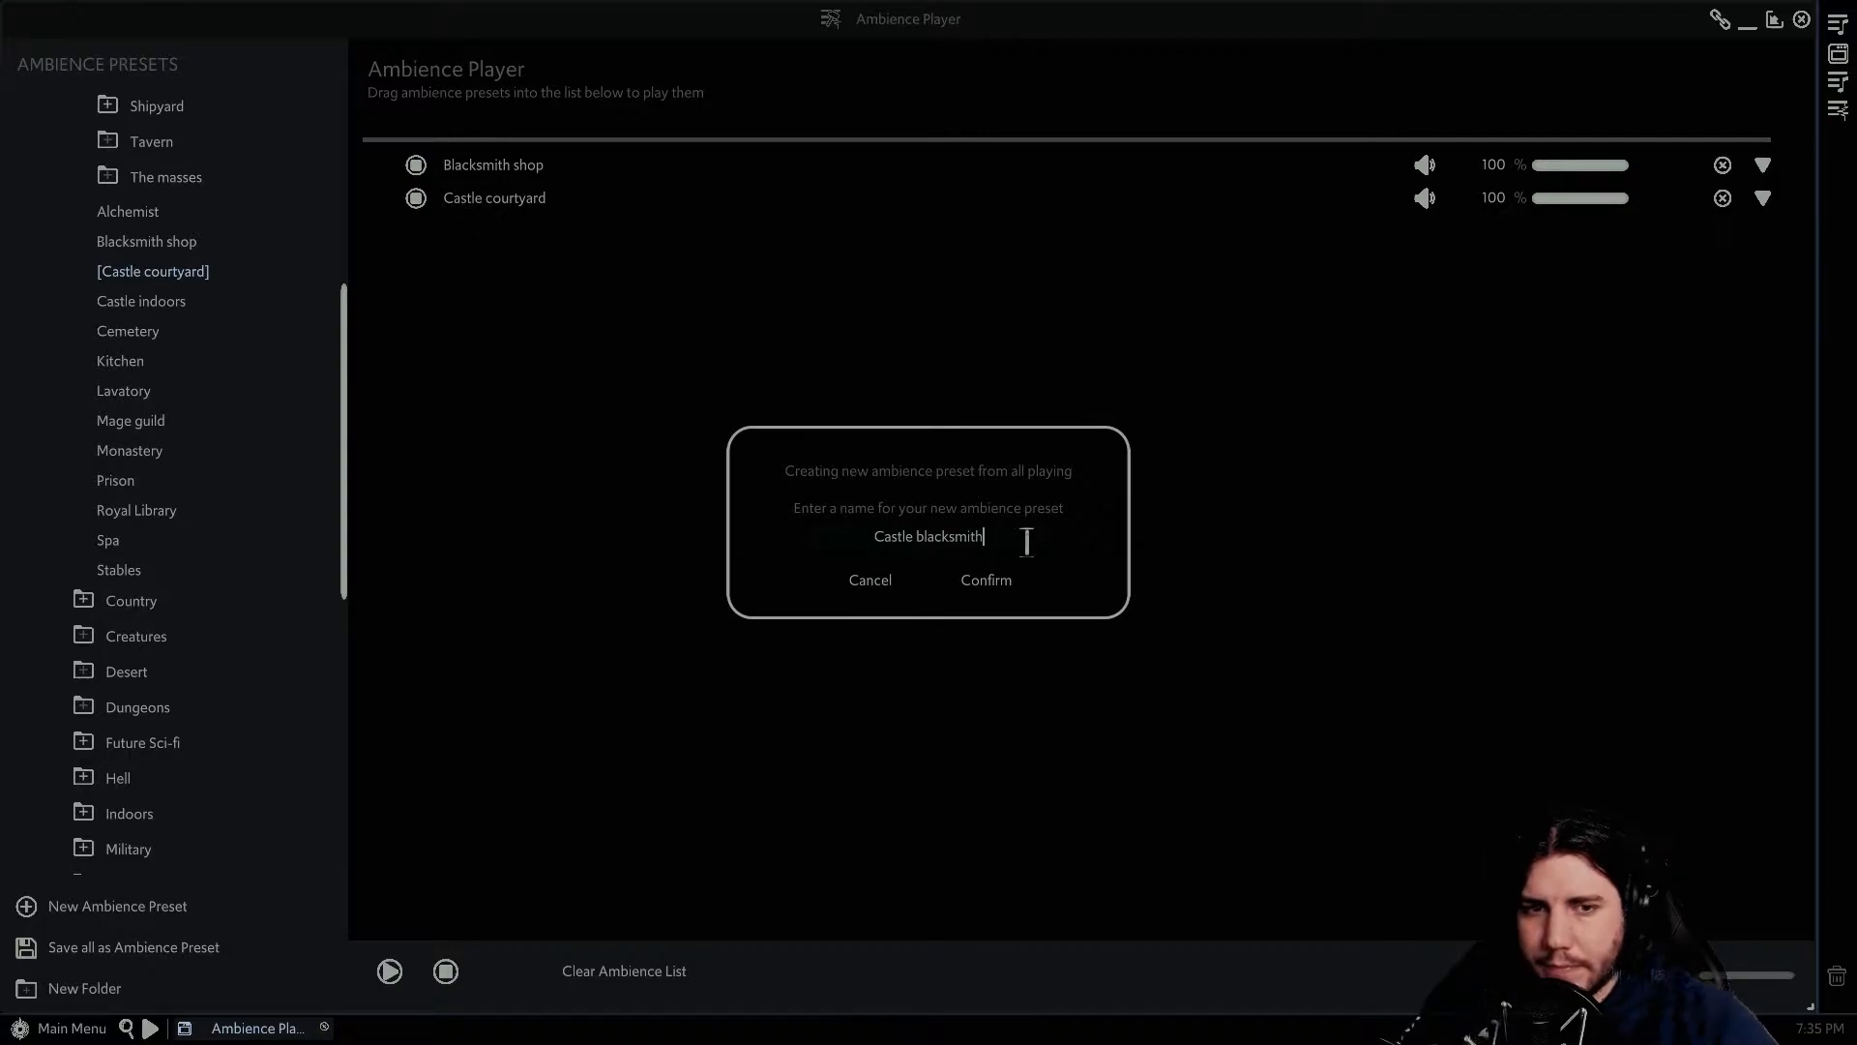
{"action": "left_click", "coordinate": [996, 583]}
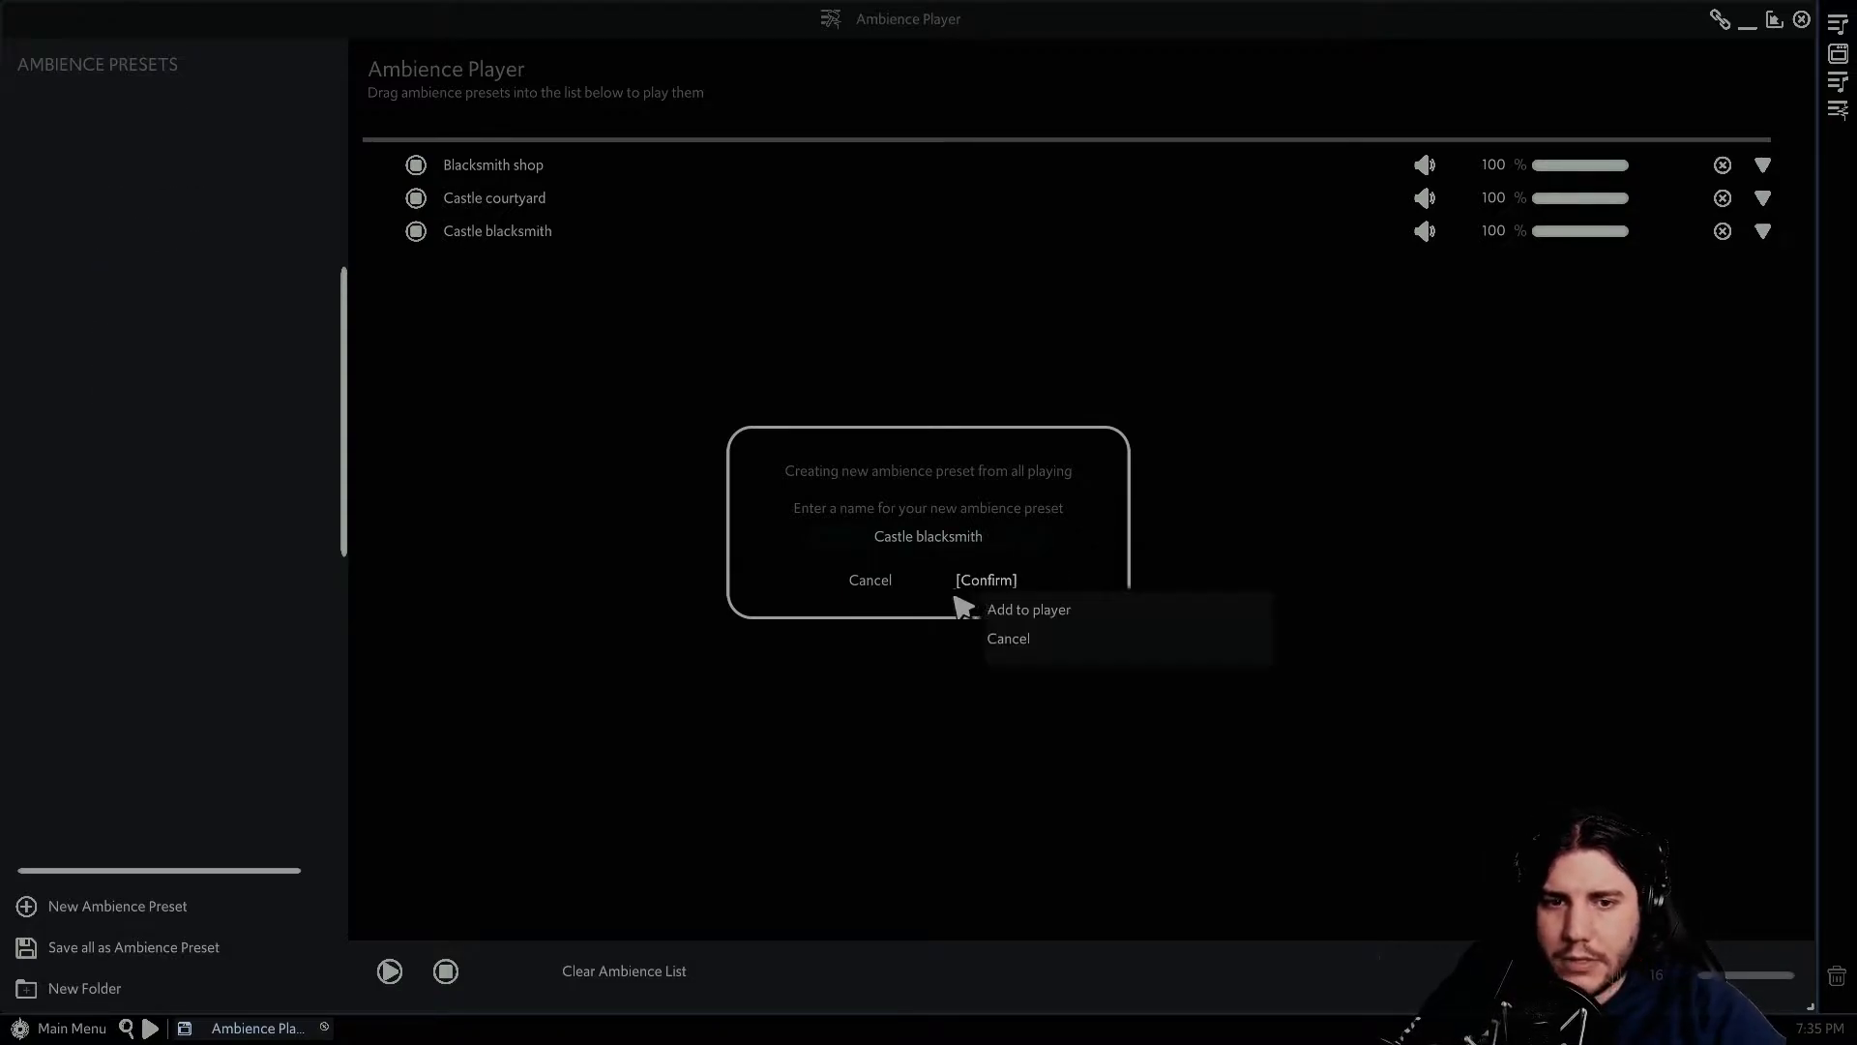
- Remove Blacksmith shop, Castle courtyard and Castle blacksmith from the player list
{"action": "scroll", "coordinate": [223, 580], "scroll_direction": "down", "scroll_amount": 20}
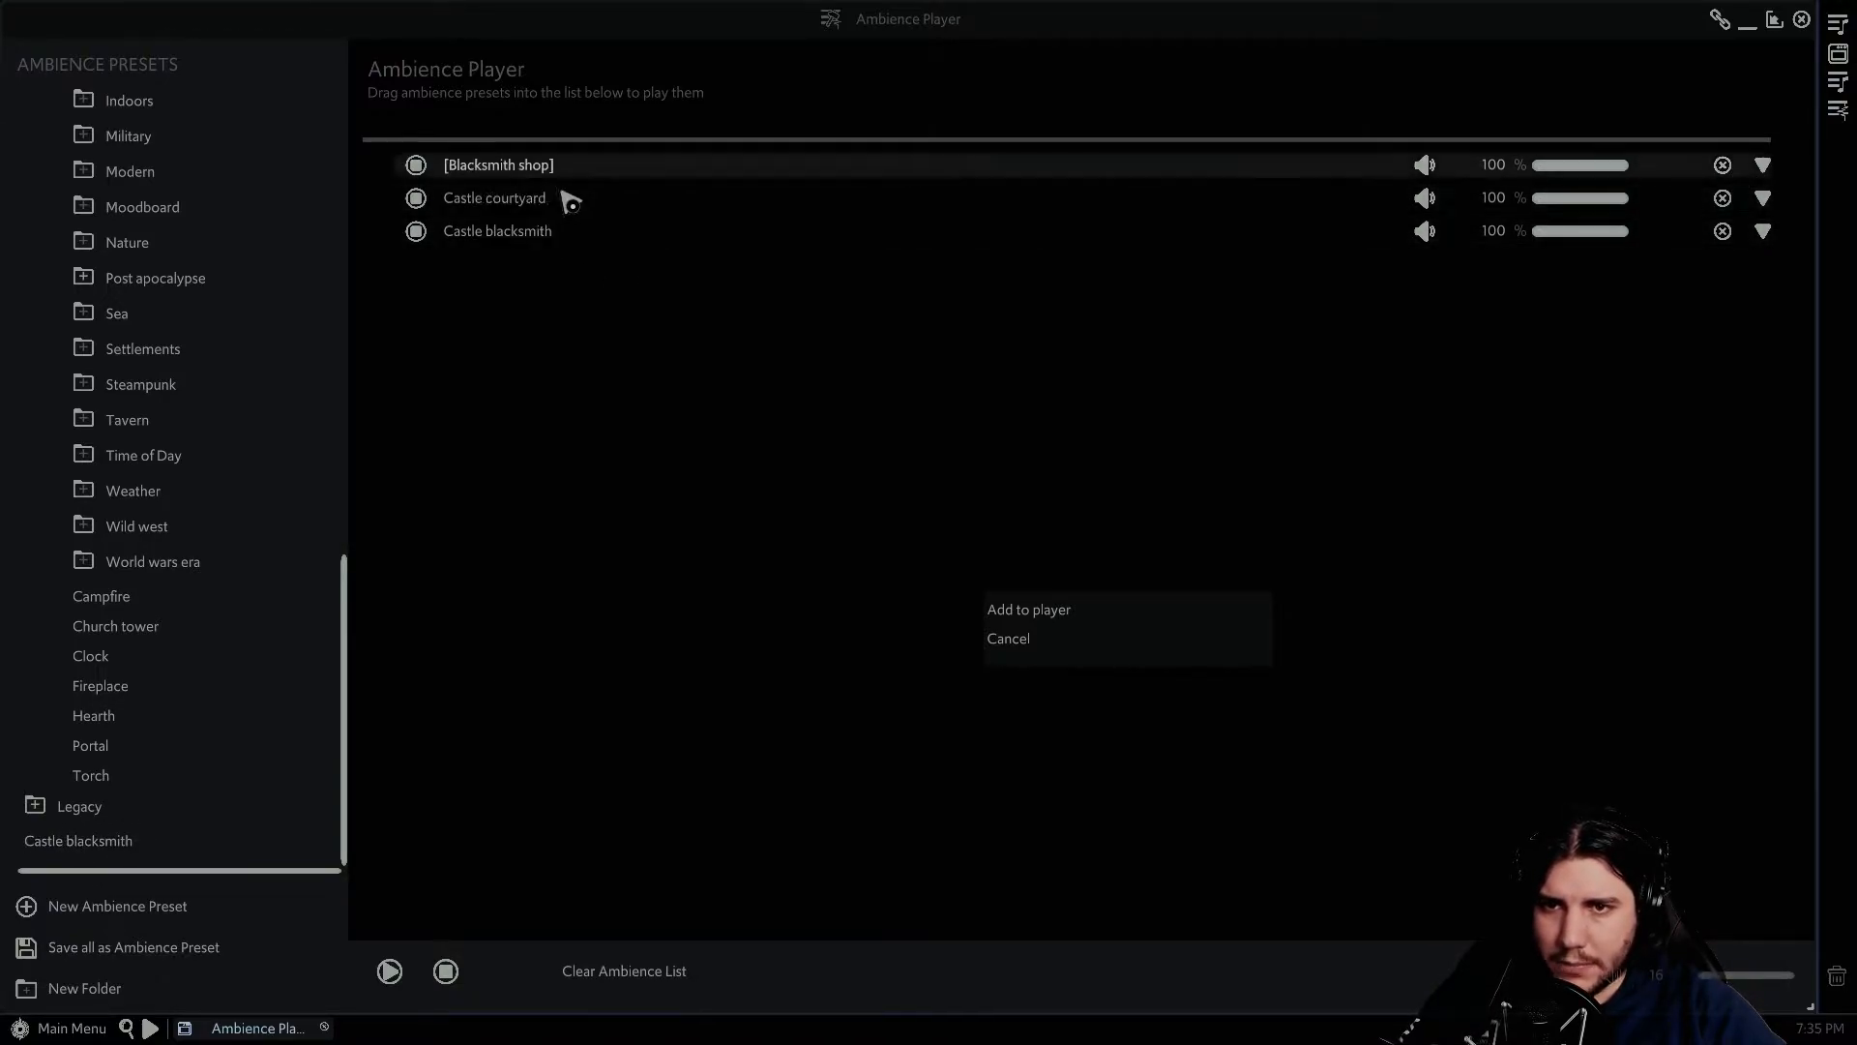
{"action": "left_click", "coordinate": [1722, 164]}
{"action": "left_click", "coordinate": [1723, 165]}
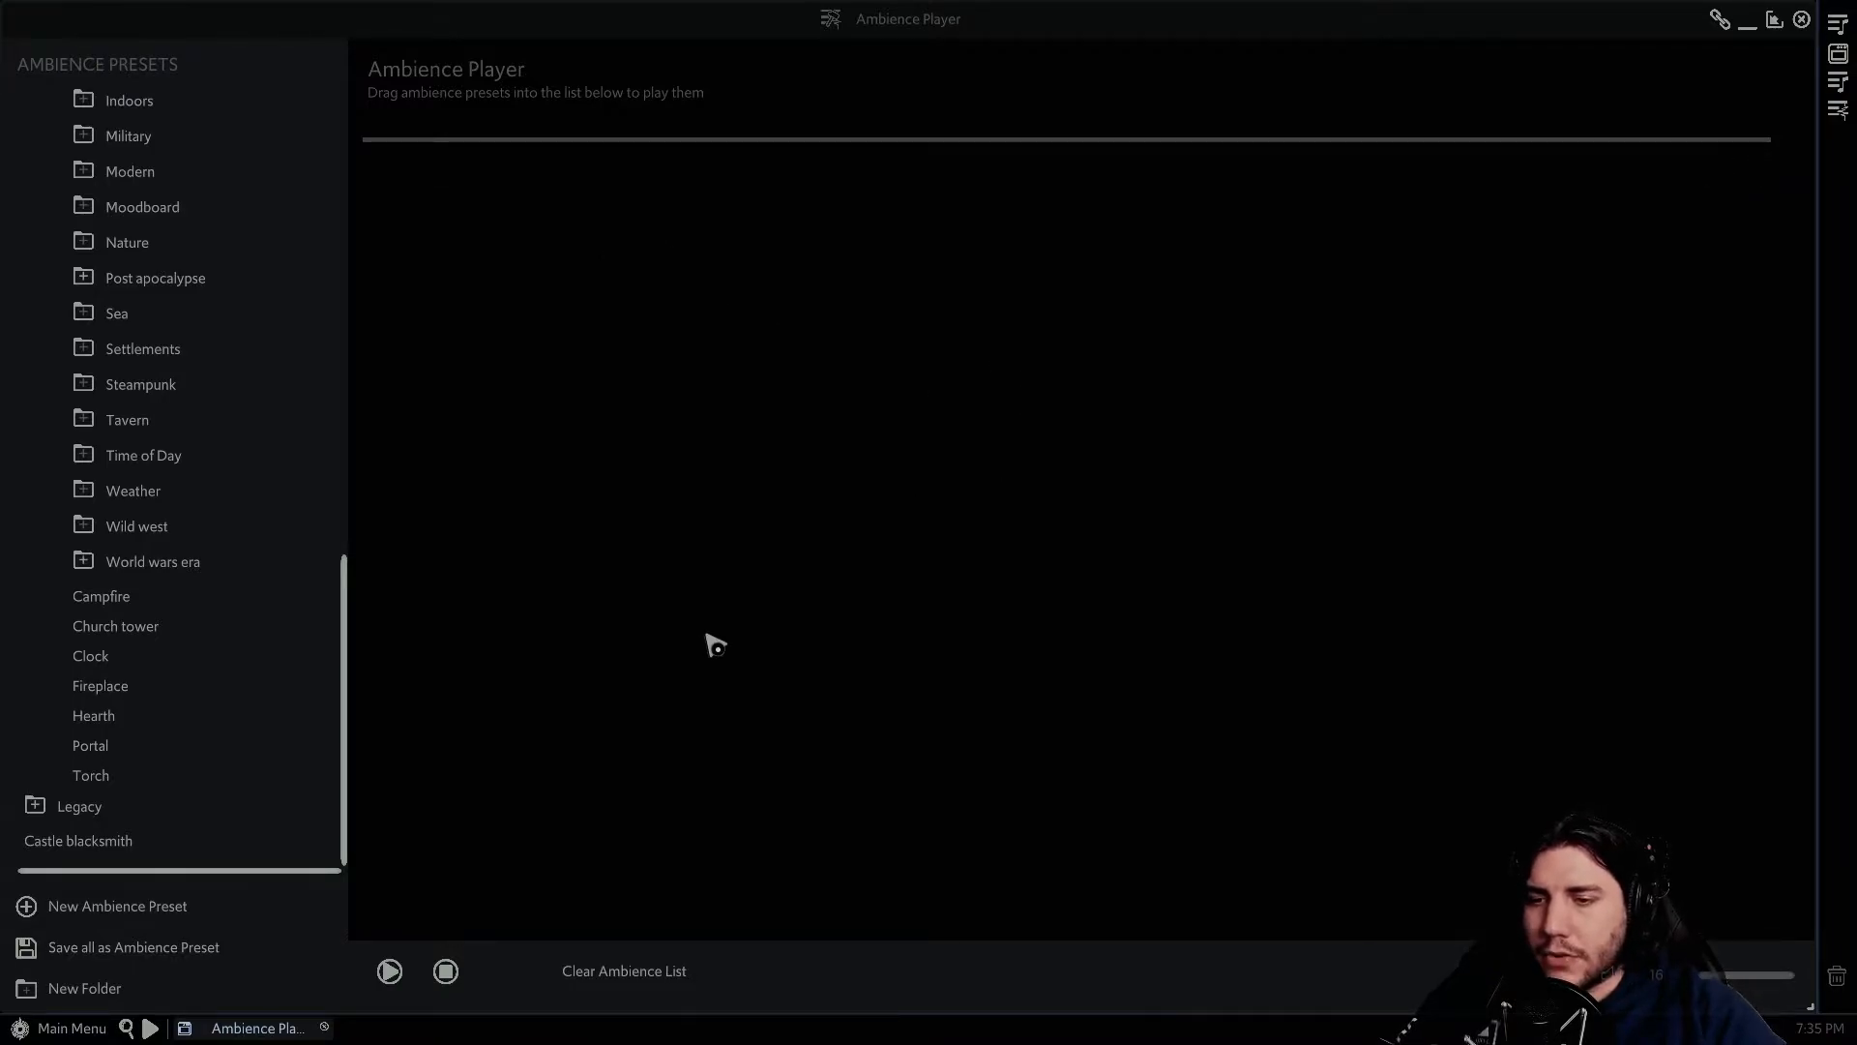
- Create a new empty ambience preset named Blacksmith
{"action": "left_click", "coordinate": [73, 908]}
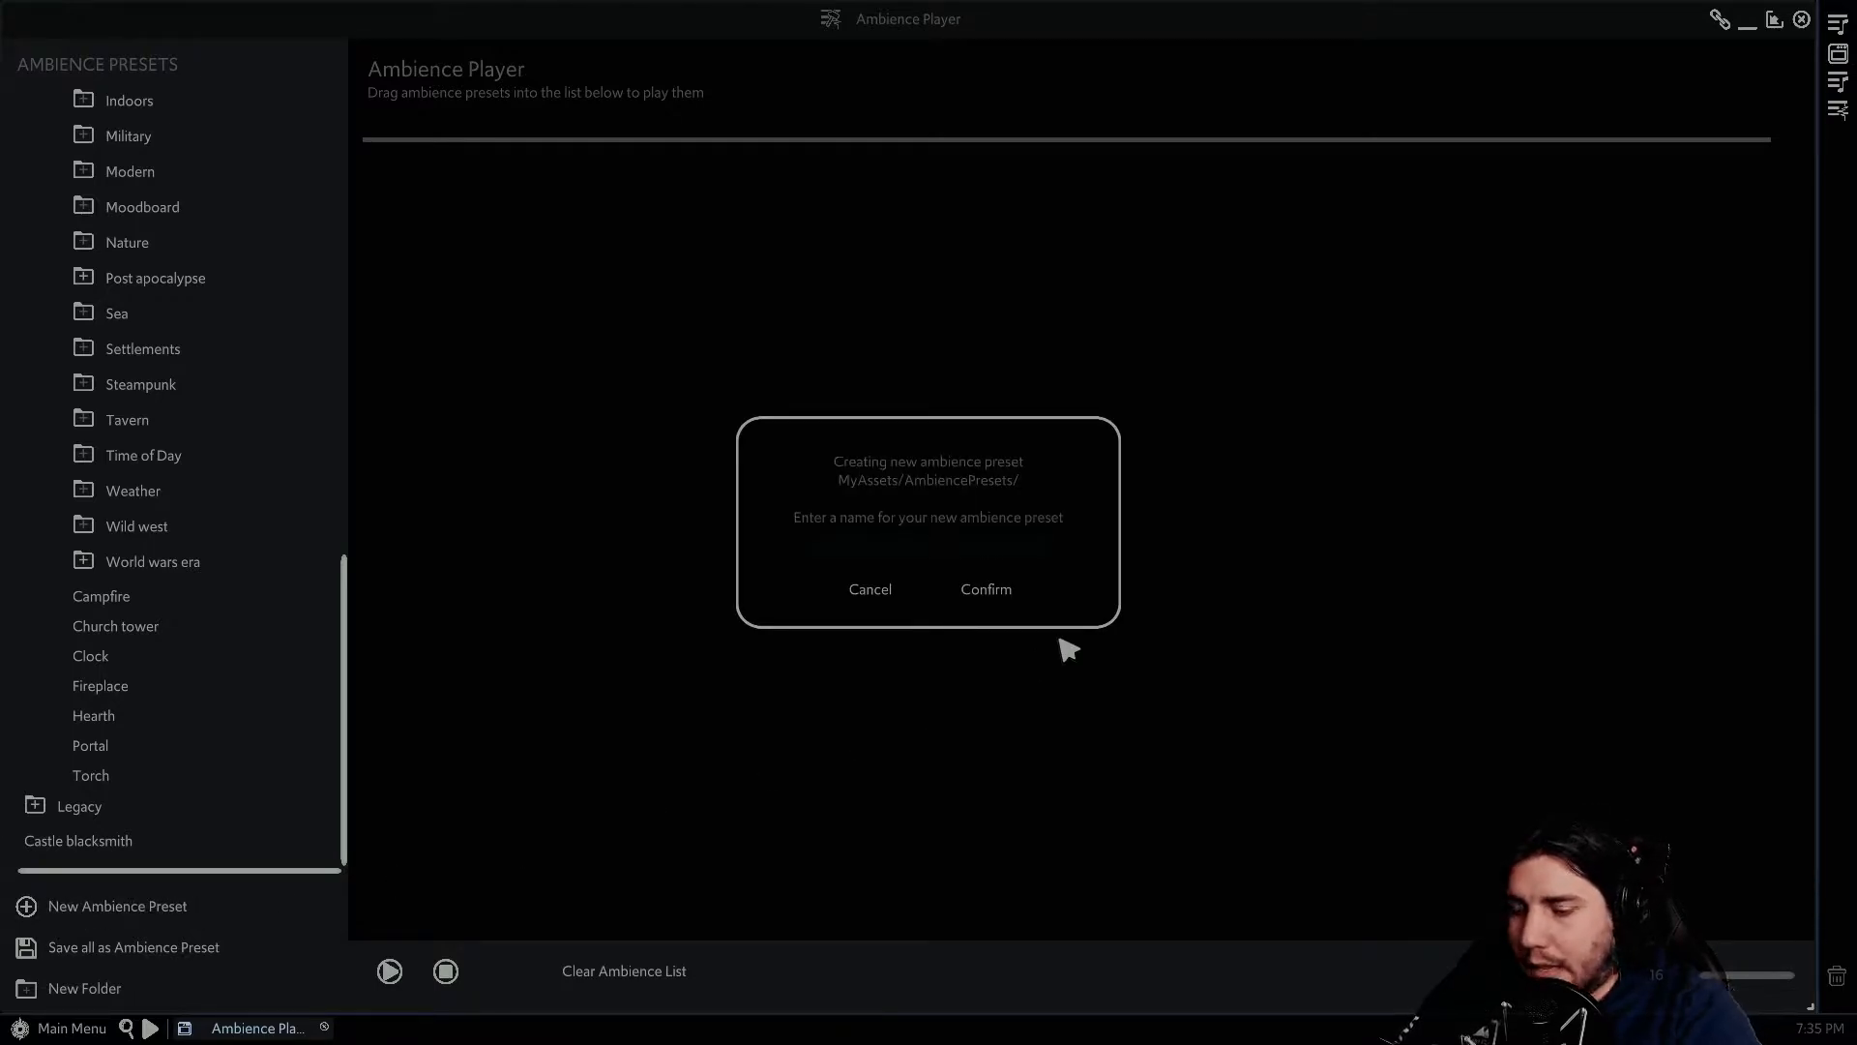
{"action": "type", "text": "Blacksmith"}
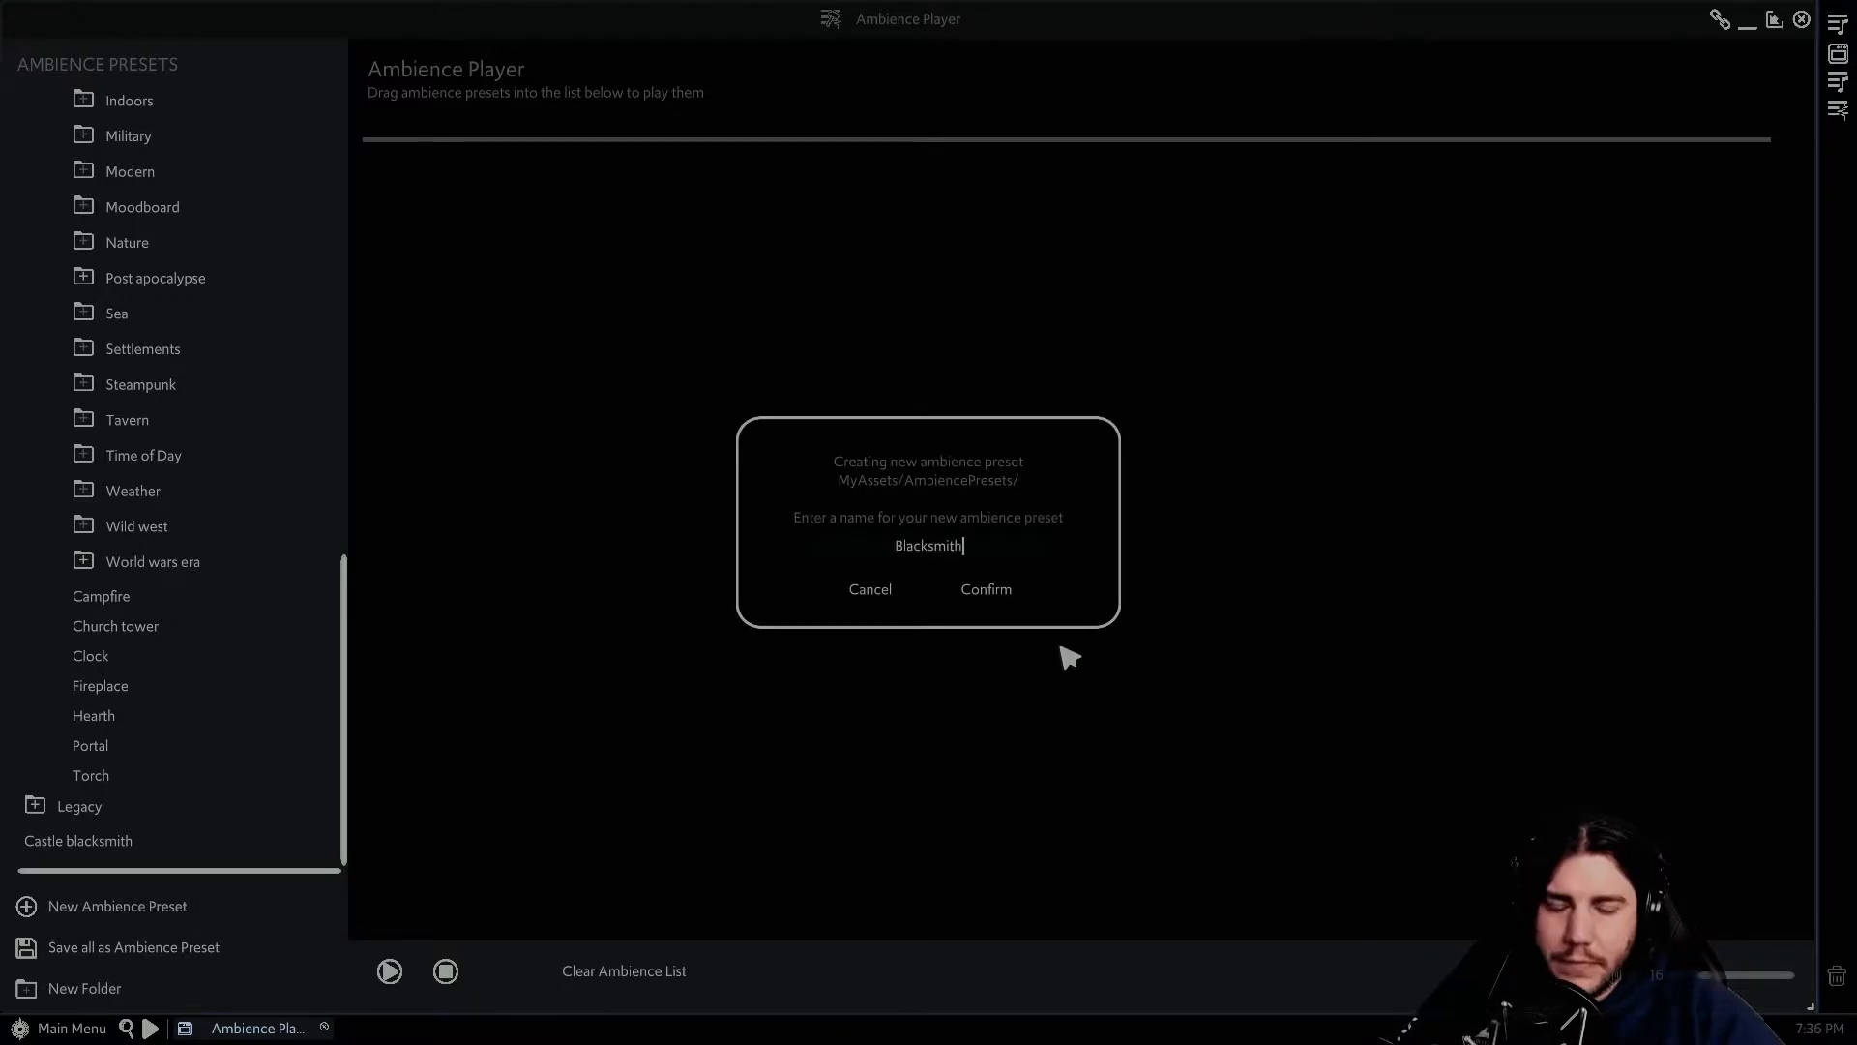
{"action": "left_click", "coordinate": [984, 590]}
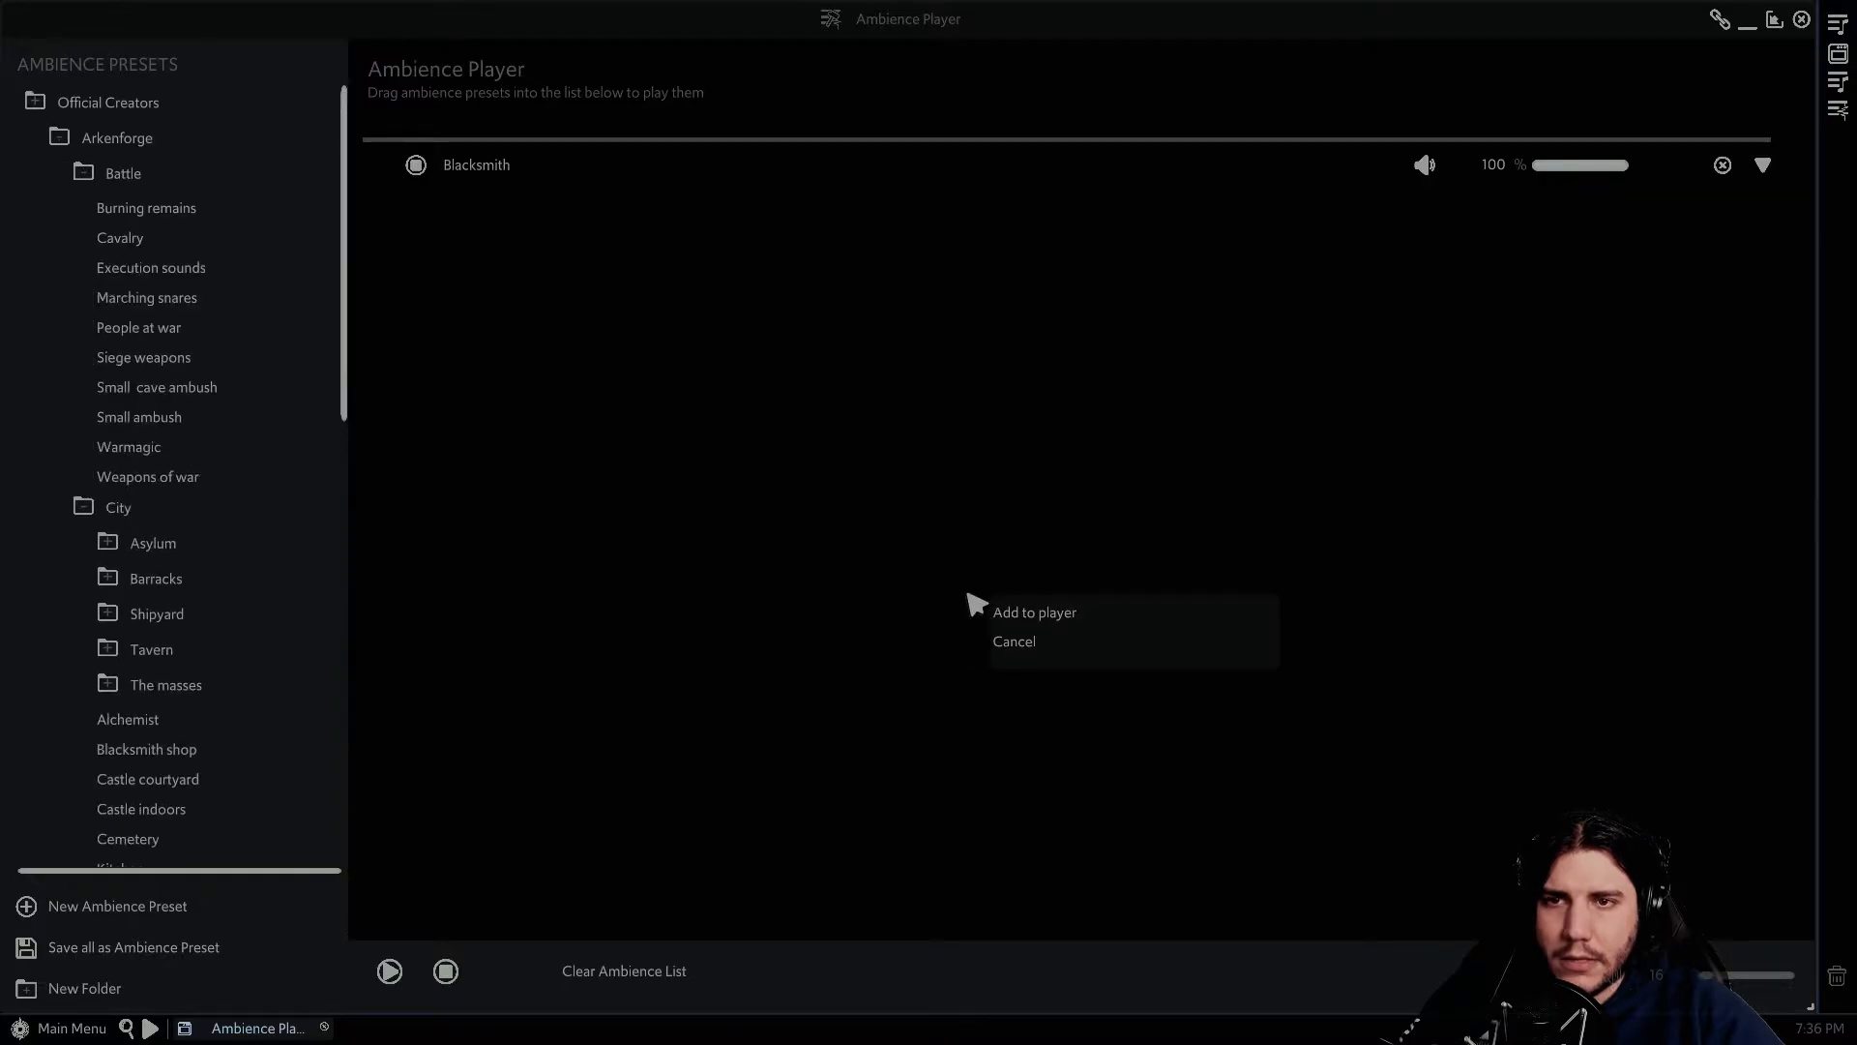
{"action": "left_click", "coordinate": [370, 200]}
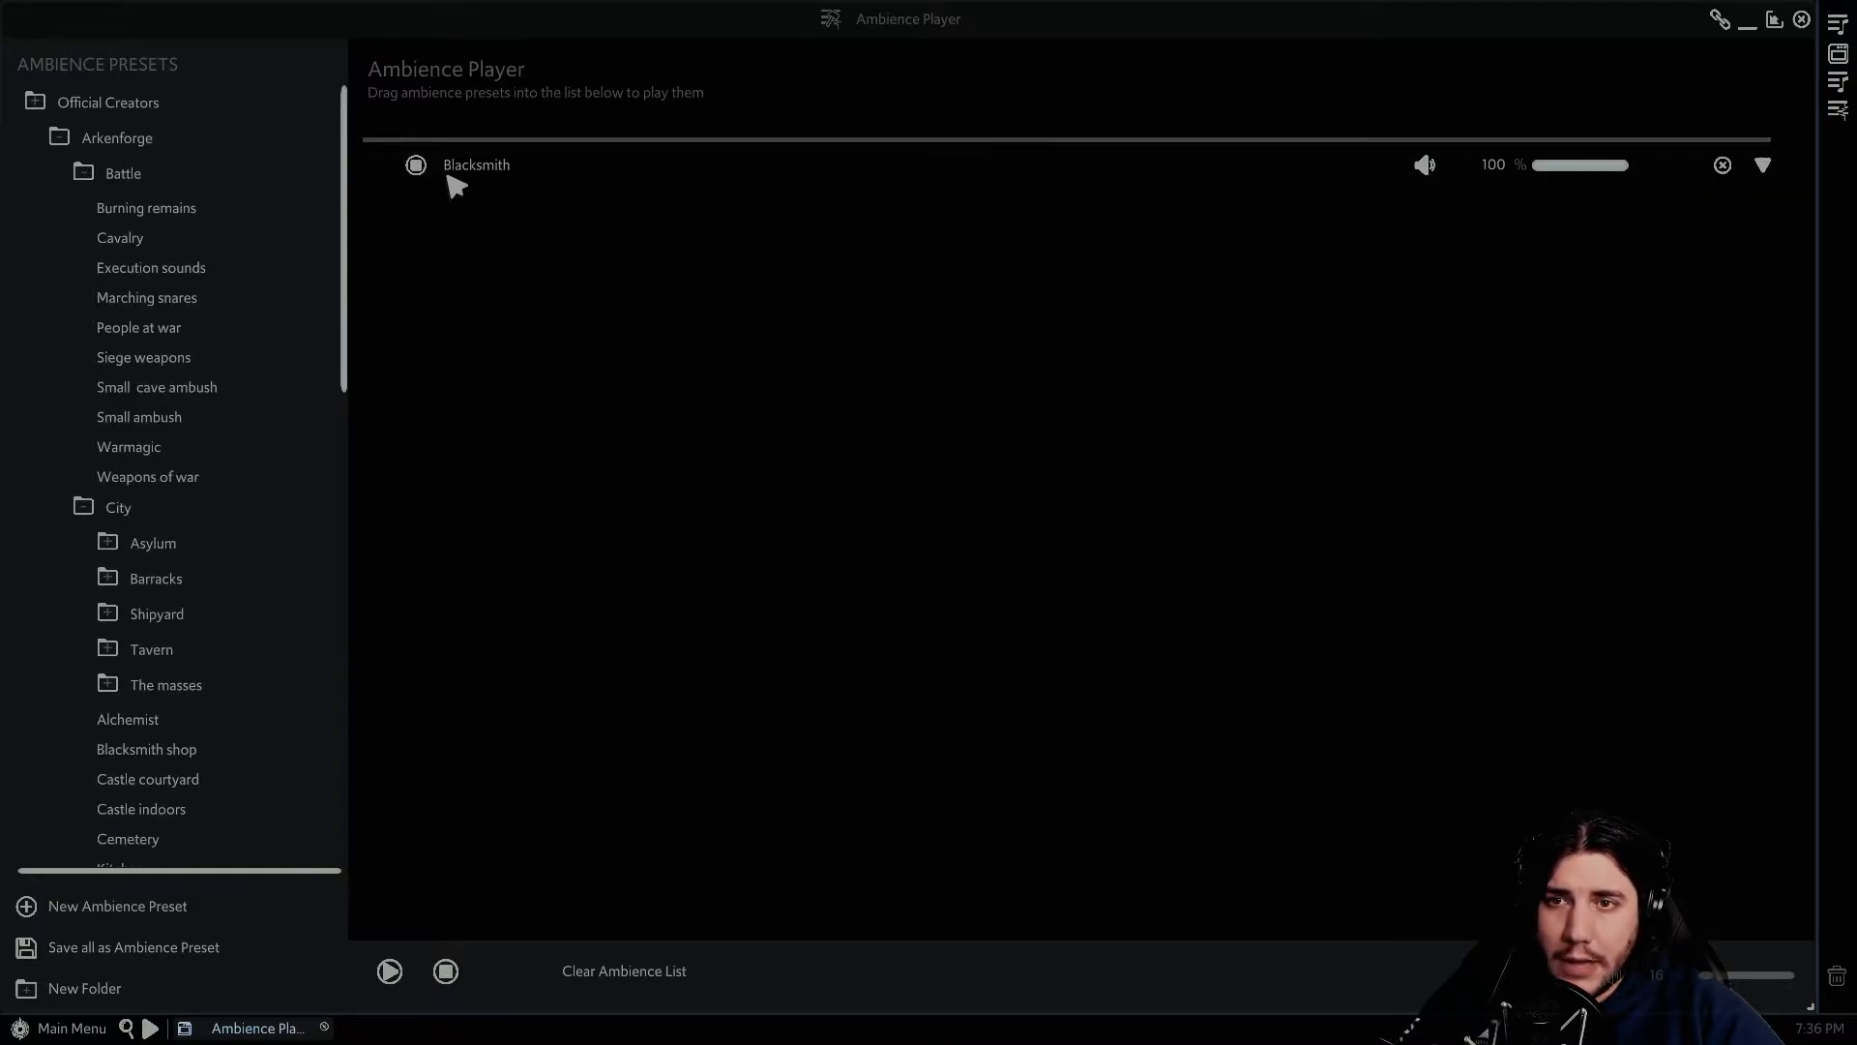
- Expand the Blacksmith preset and open the Content Library as the source for a new SFX, keeping the preset row uncovered
{"action": "left_click", "coordinate": [1762, 166]}
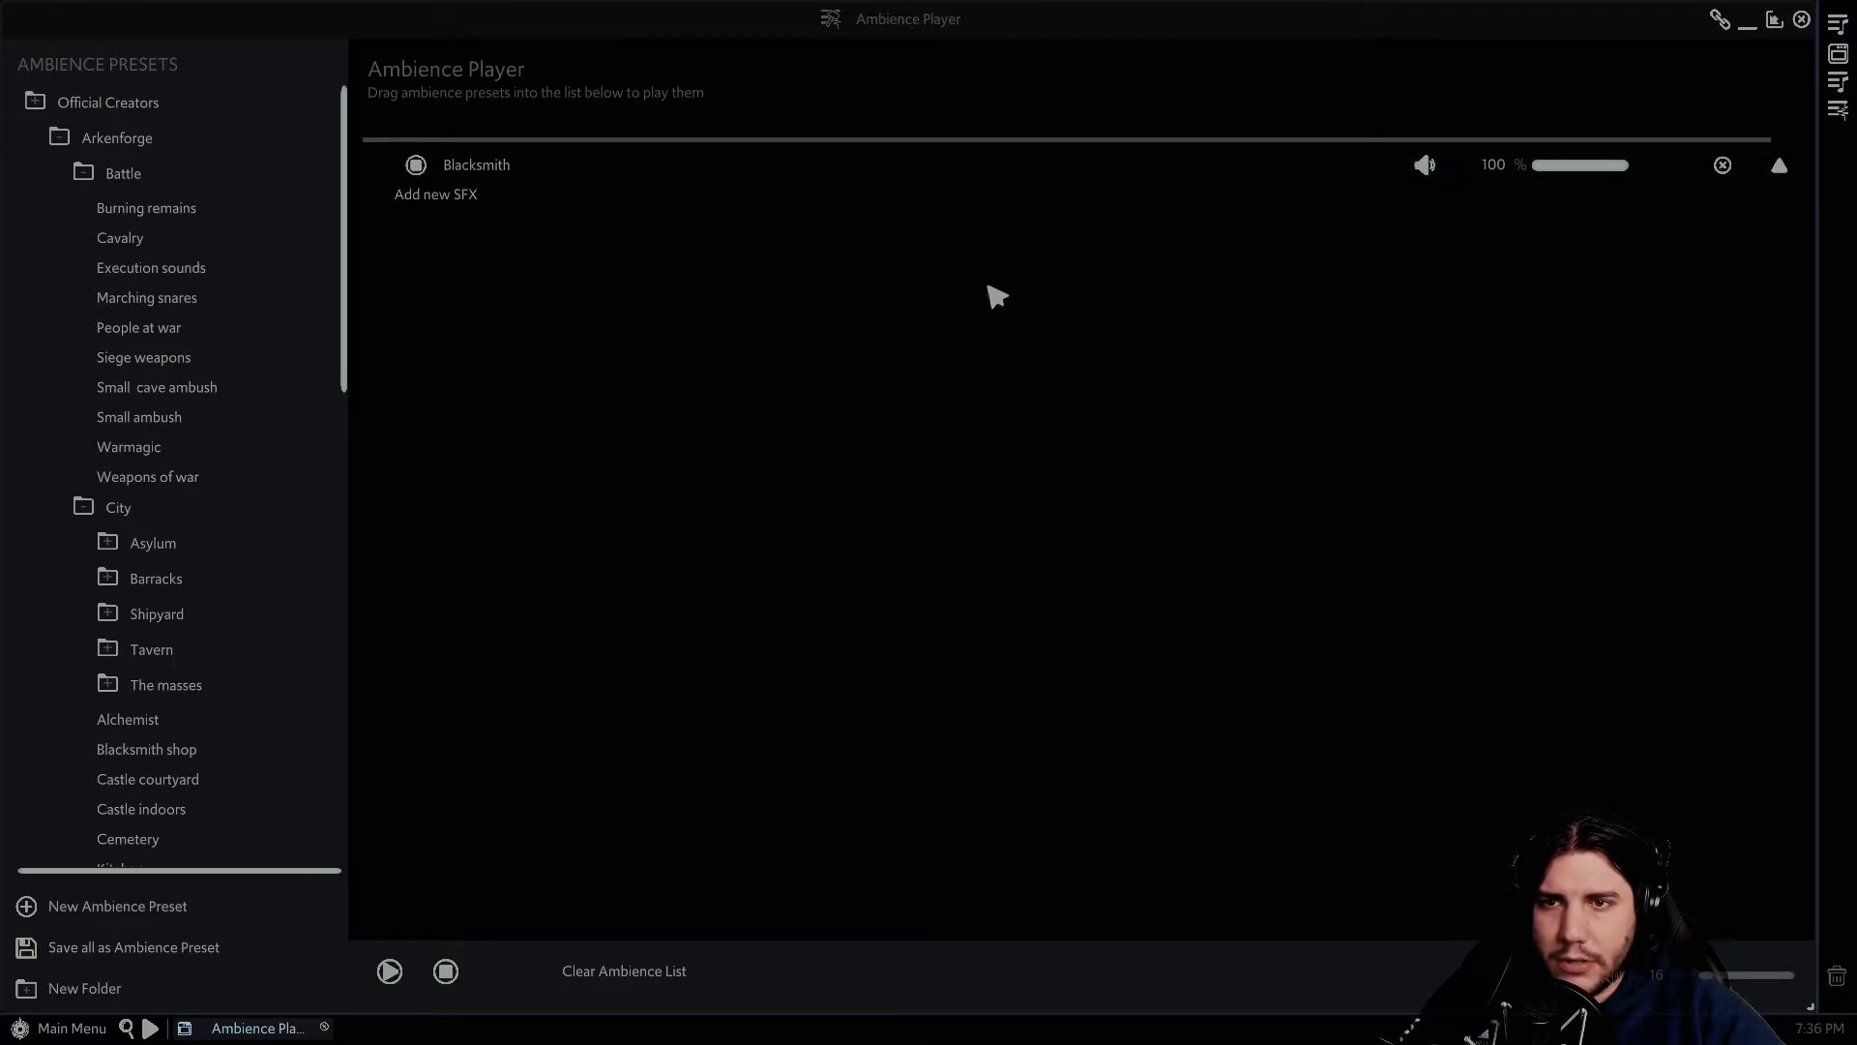
{"action": "left_click", "coordinate": [433, 193]}
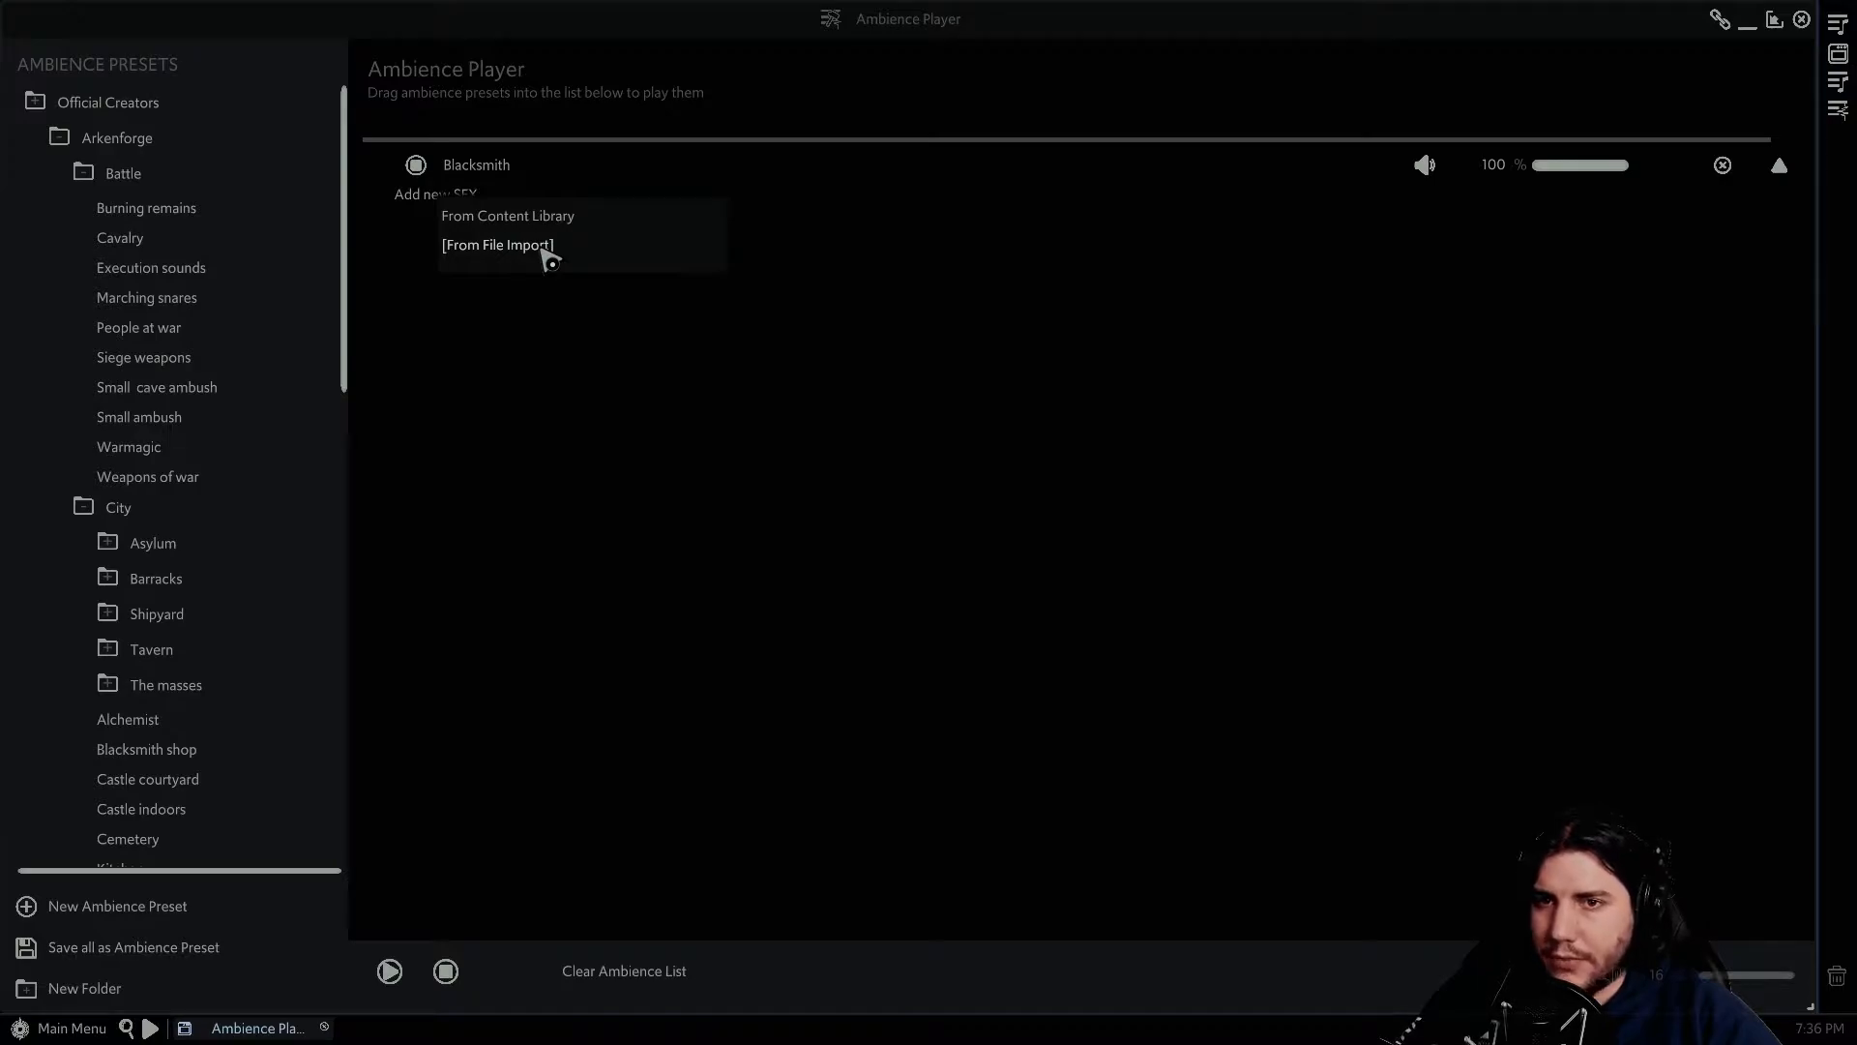
{"action": "left_click", "coordinate": [530, 218]}
{"action": "left_click_drag", "start_coordinate": [771, 91], "coordinate": [1253, 159]}
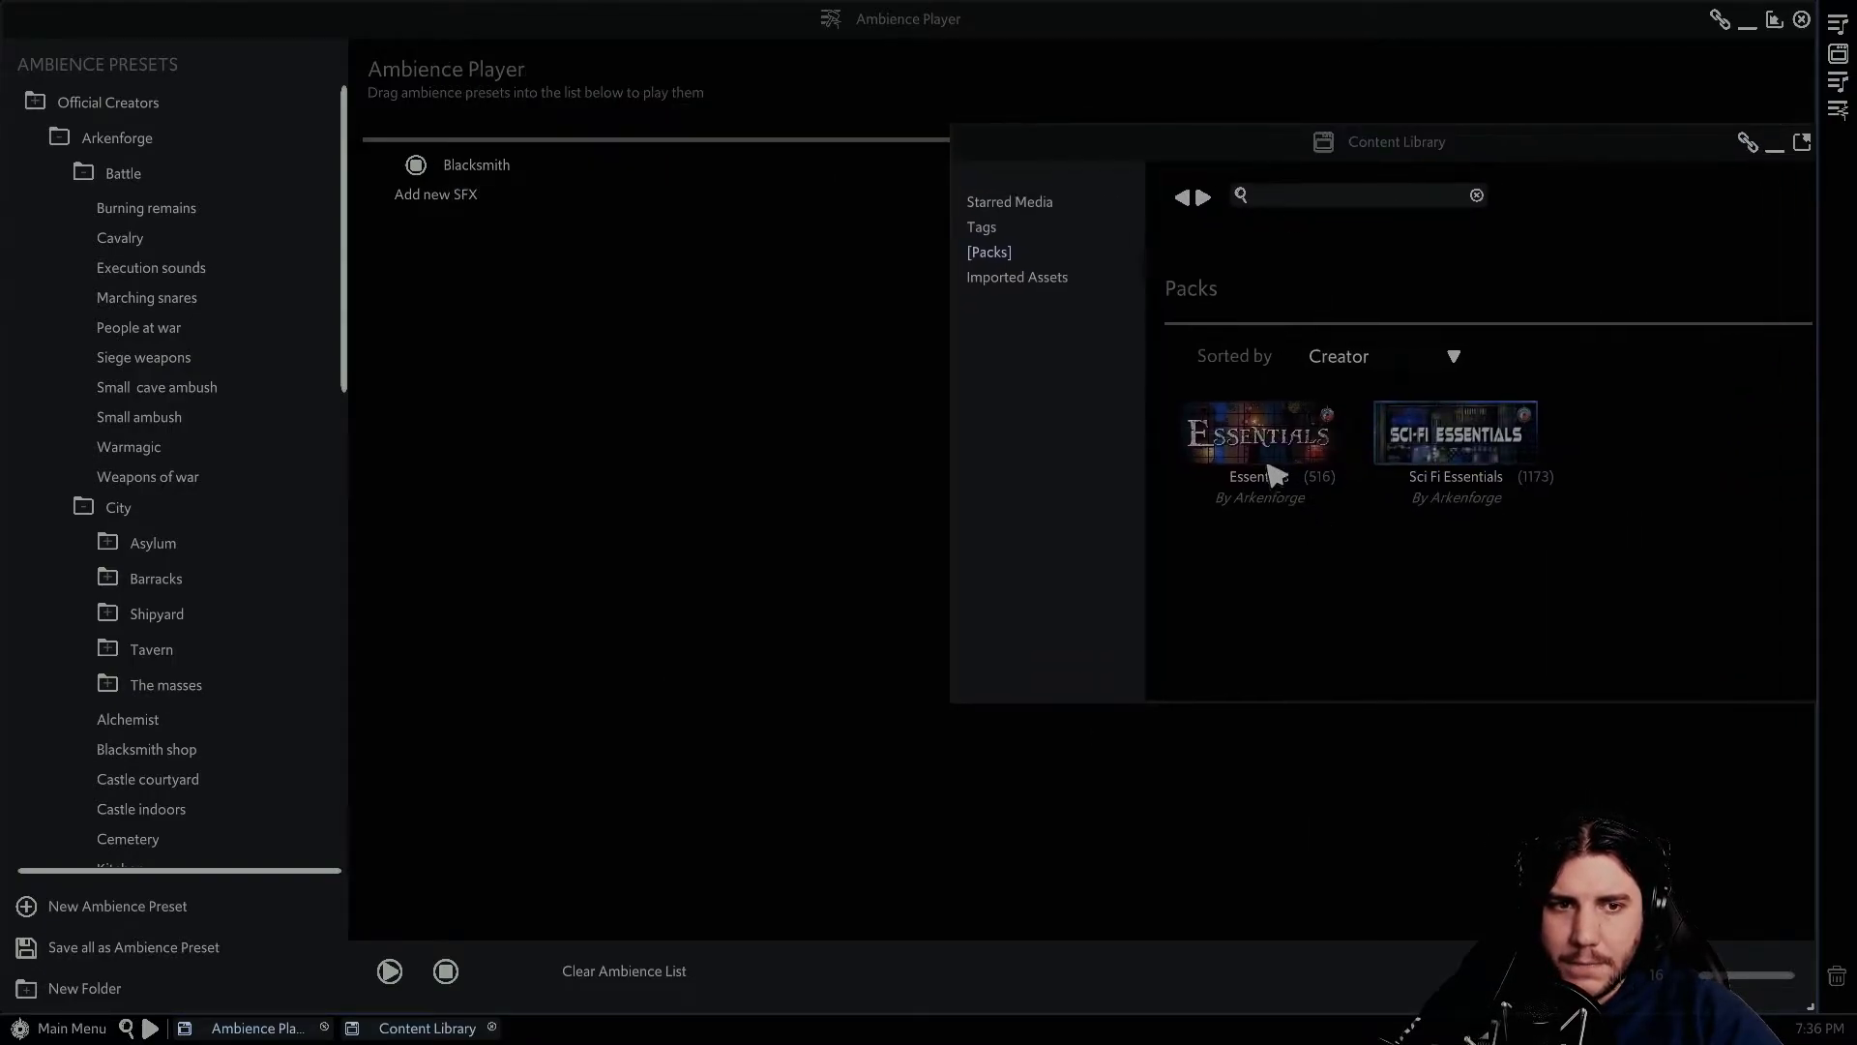
- Find the Metal door close sound in the Essentials pack and add it to the Blacksmith preset
{"action": "left_click", "coordinate": [1272, 469]}
{"action": "scroll", "coordinate": [1407, 484], "scroll_direction": "down", "scroll_amount": 4}
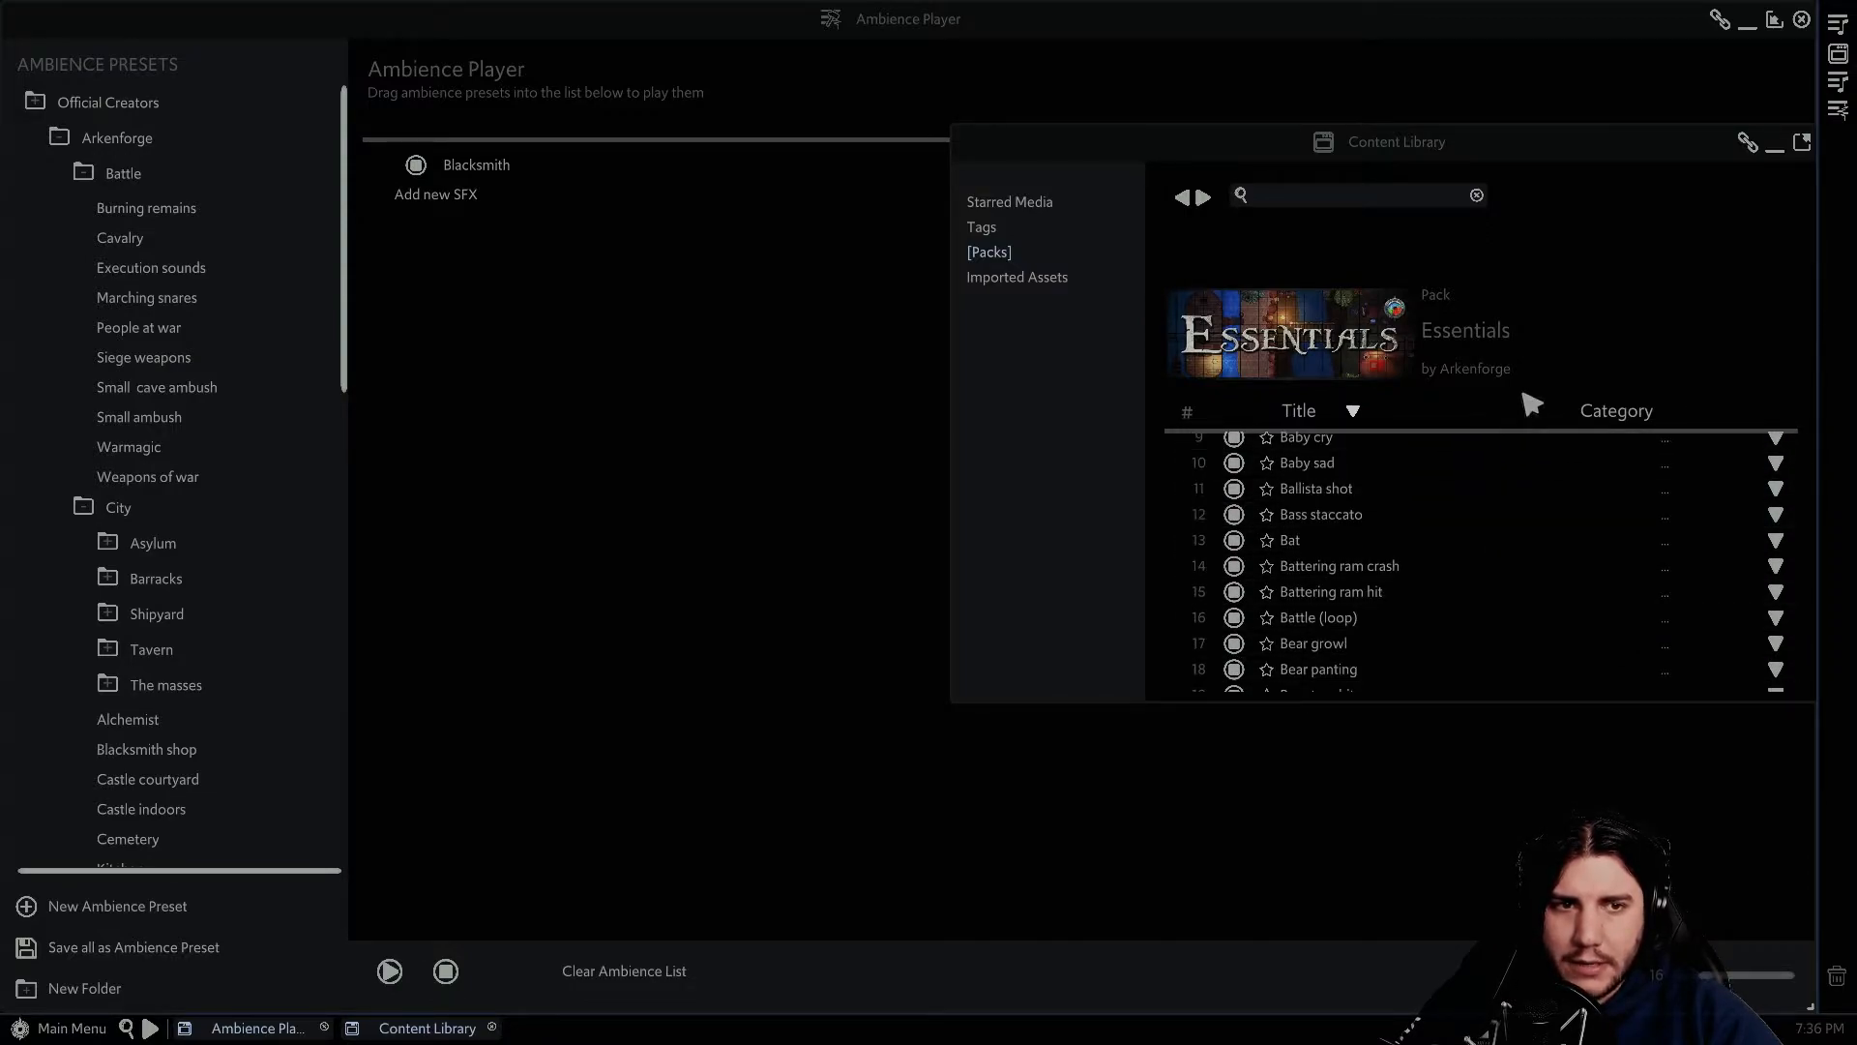
{"action": "left_click_drag", "start_coordinate": [1572, 162], "coordinate": [1479, 139]}
{"action": "left_click", "coordinate": [892, 203]}
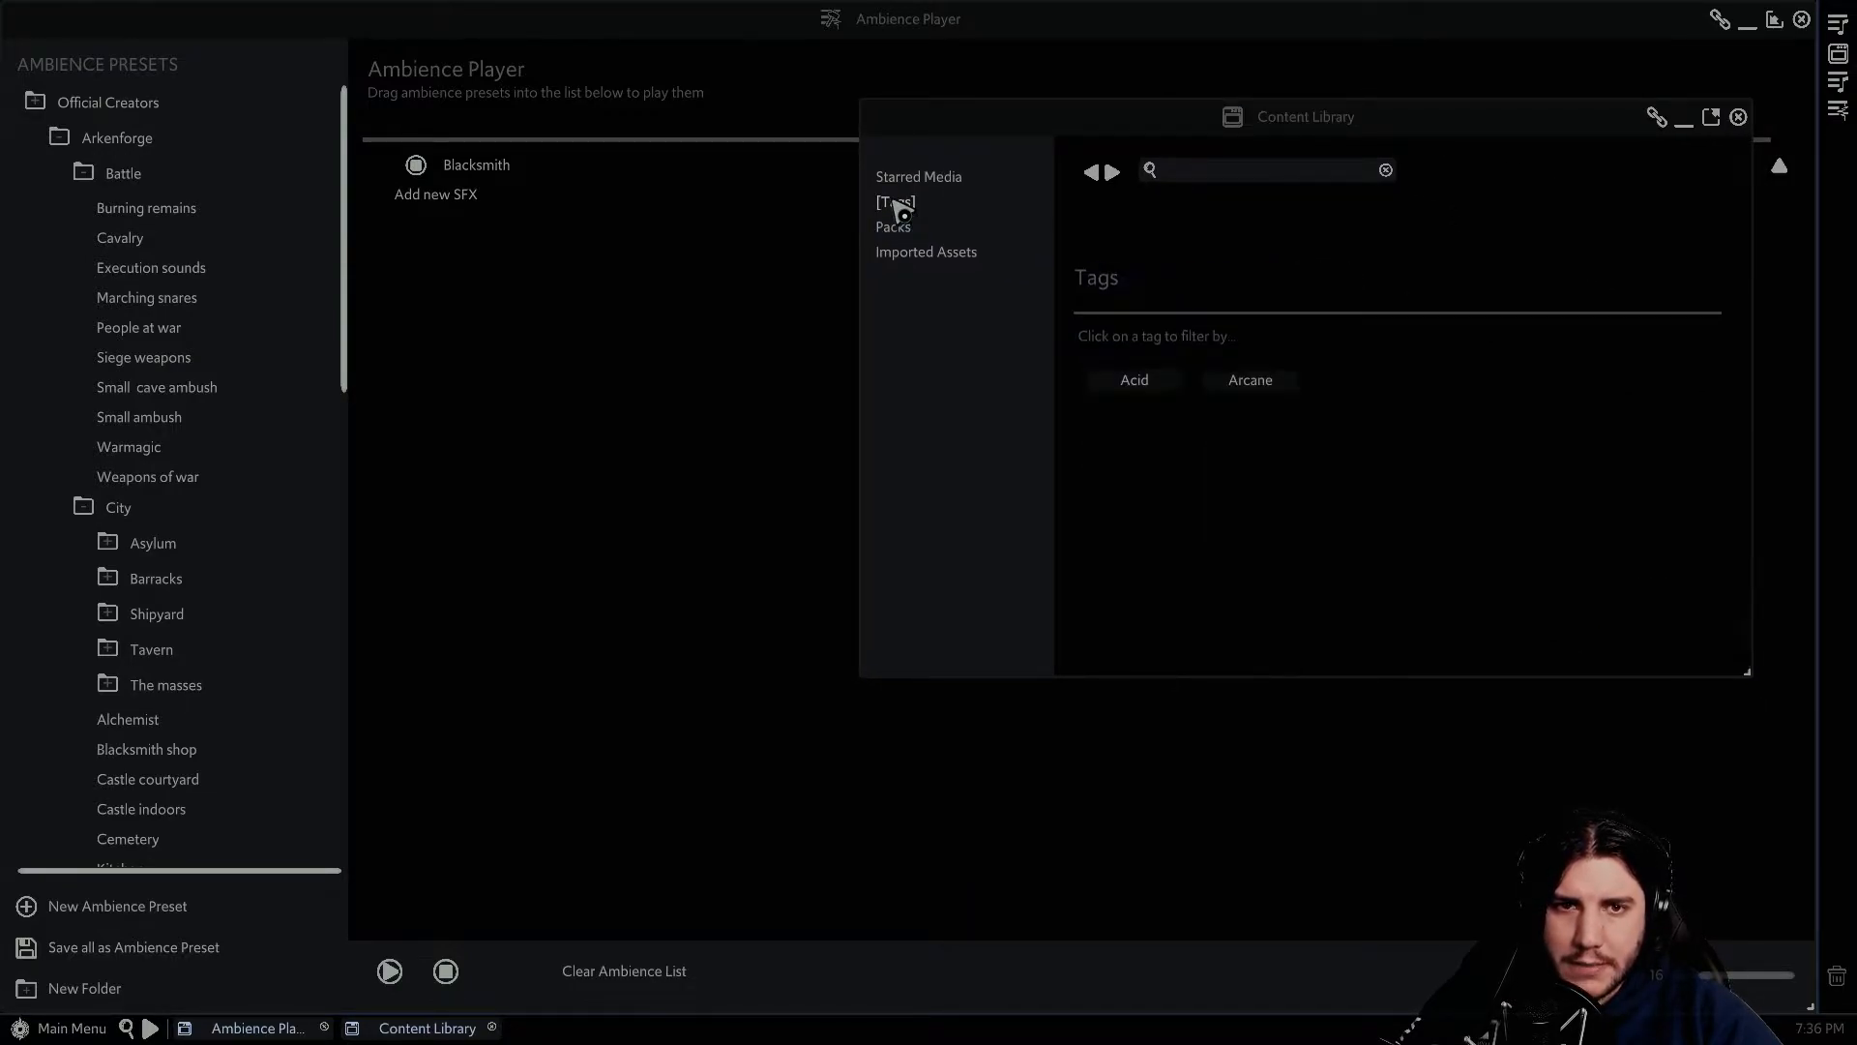
{"action": "left_click", "coordinate": [919, 253]}
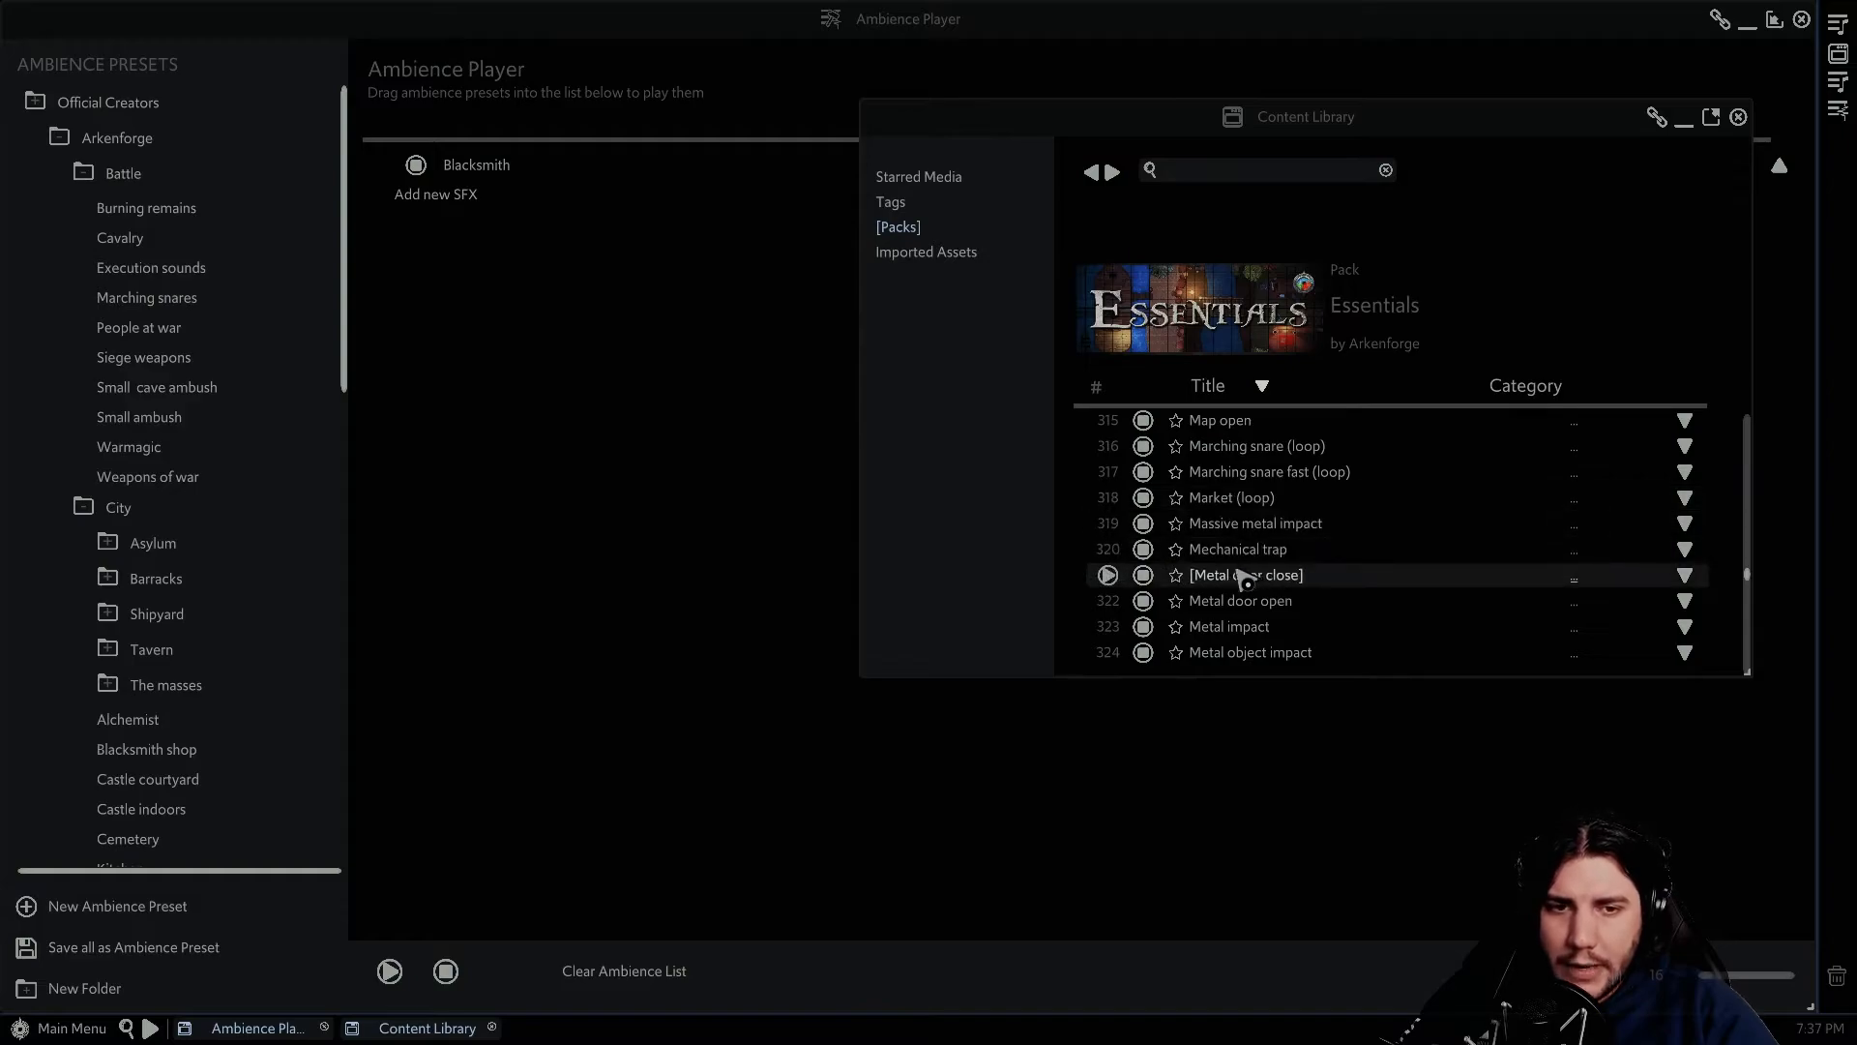
{"action": "left_click_drag", "start_coordinate": [1257, 583], "coordinate": [537, 460]}
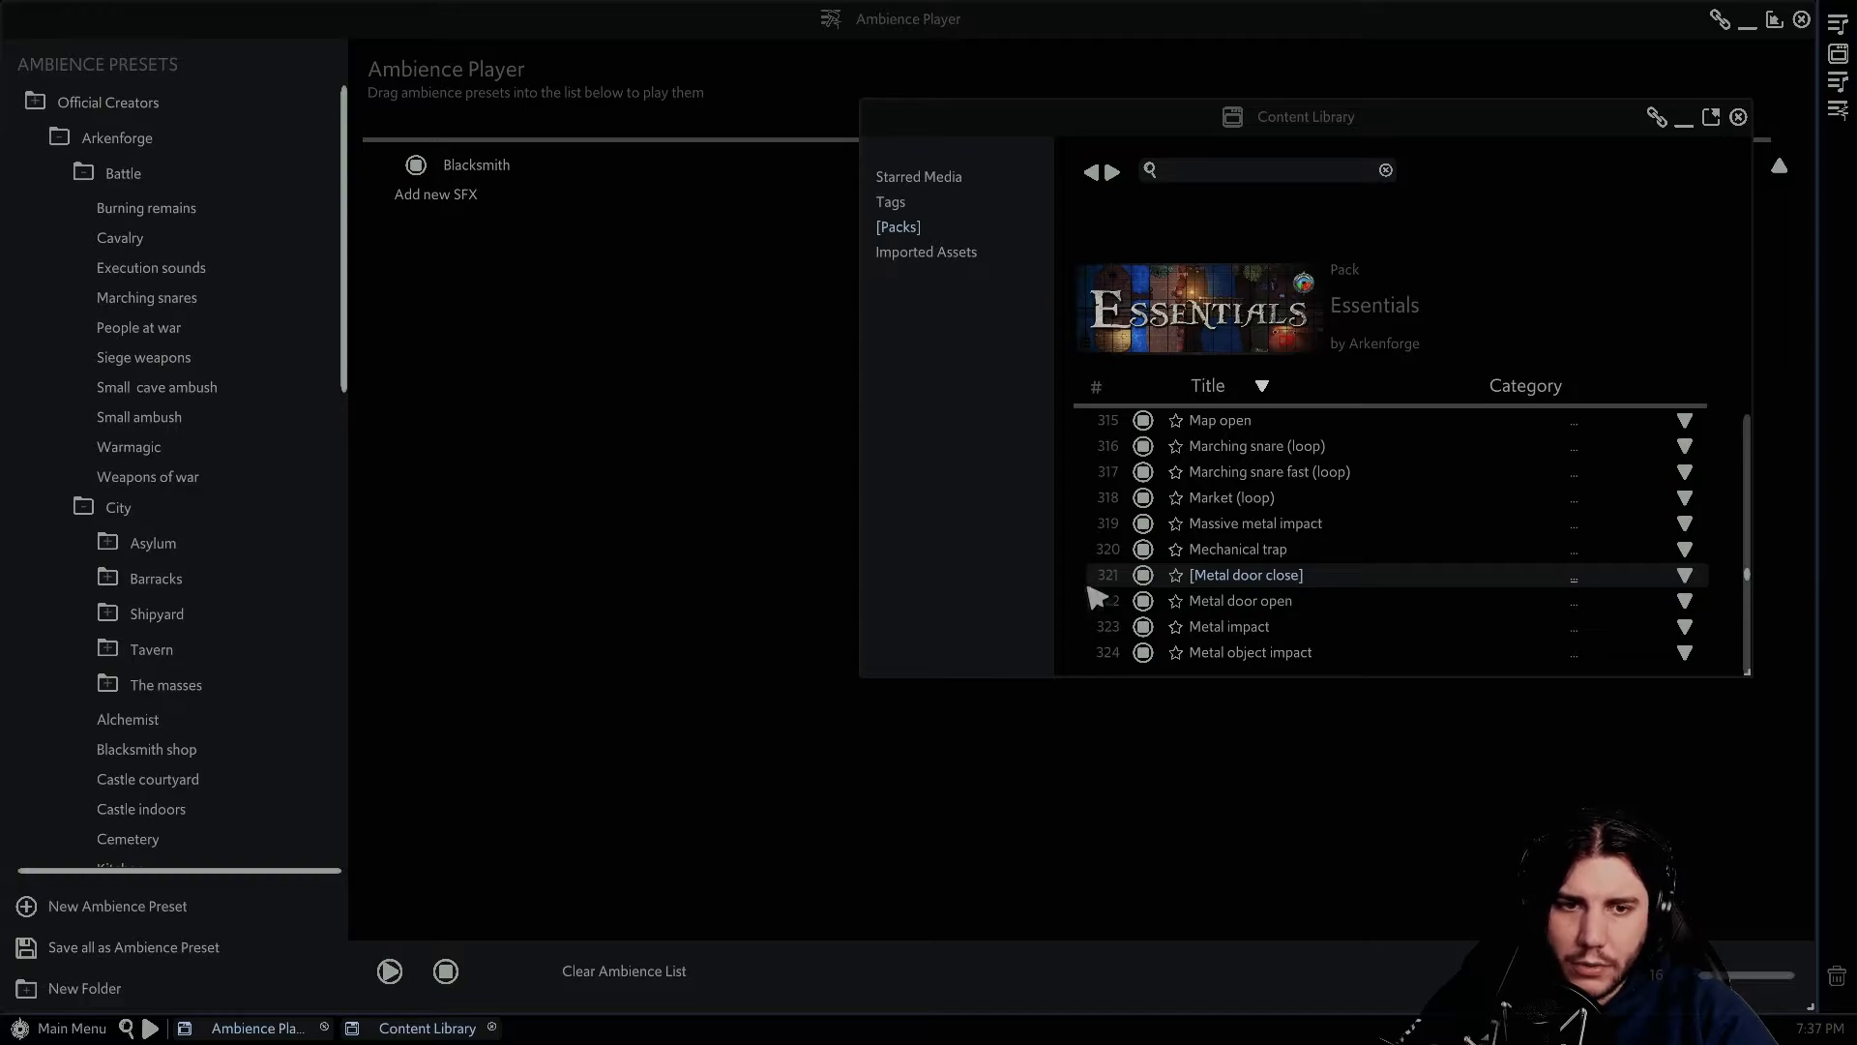
{"action": "mouse_move", "coordinate": [1289, 576]}
{"action": "left_mouse_down"}
{"action": "mouse_move", "coordinate": [762, 579]}
{"action": "mouse_move", "coordinate": [454, 222]}
{"action": "mouse_move", "coordinate": [527, 171]}
{"action": "mouse_move", "coordinate": [497, 166]}
{"action": "mouse_move", "coordinate": [513, 174]}
{"action": "left_mouse_up"}
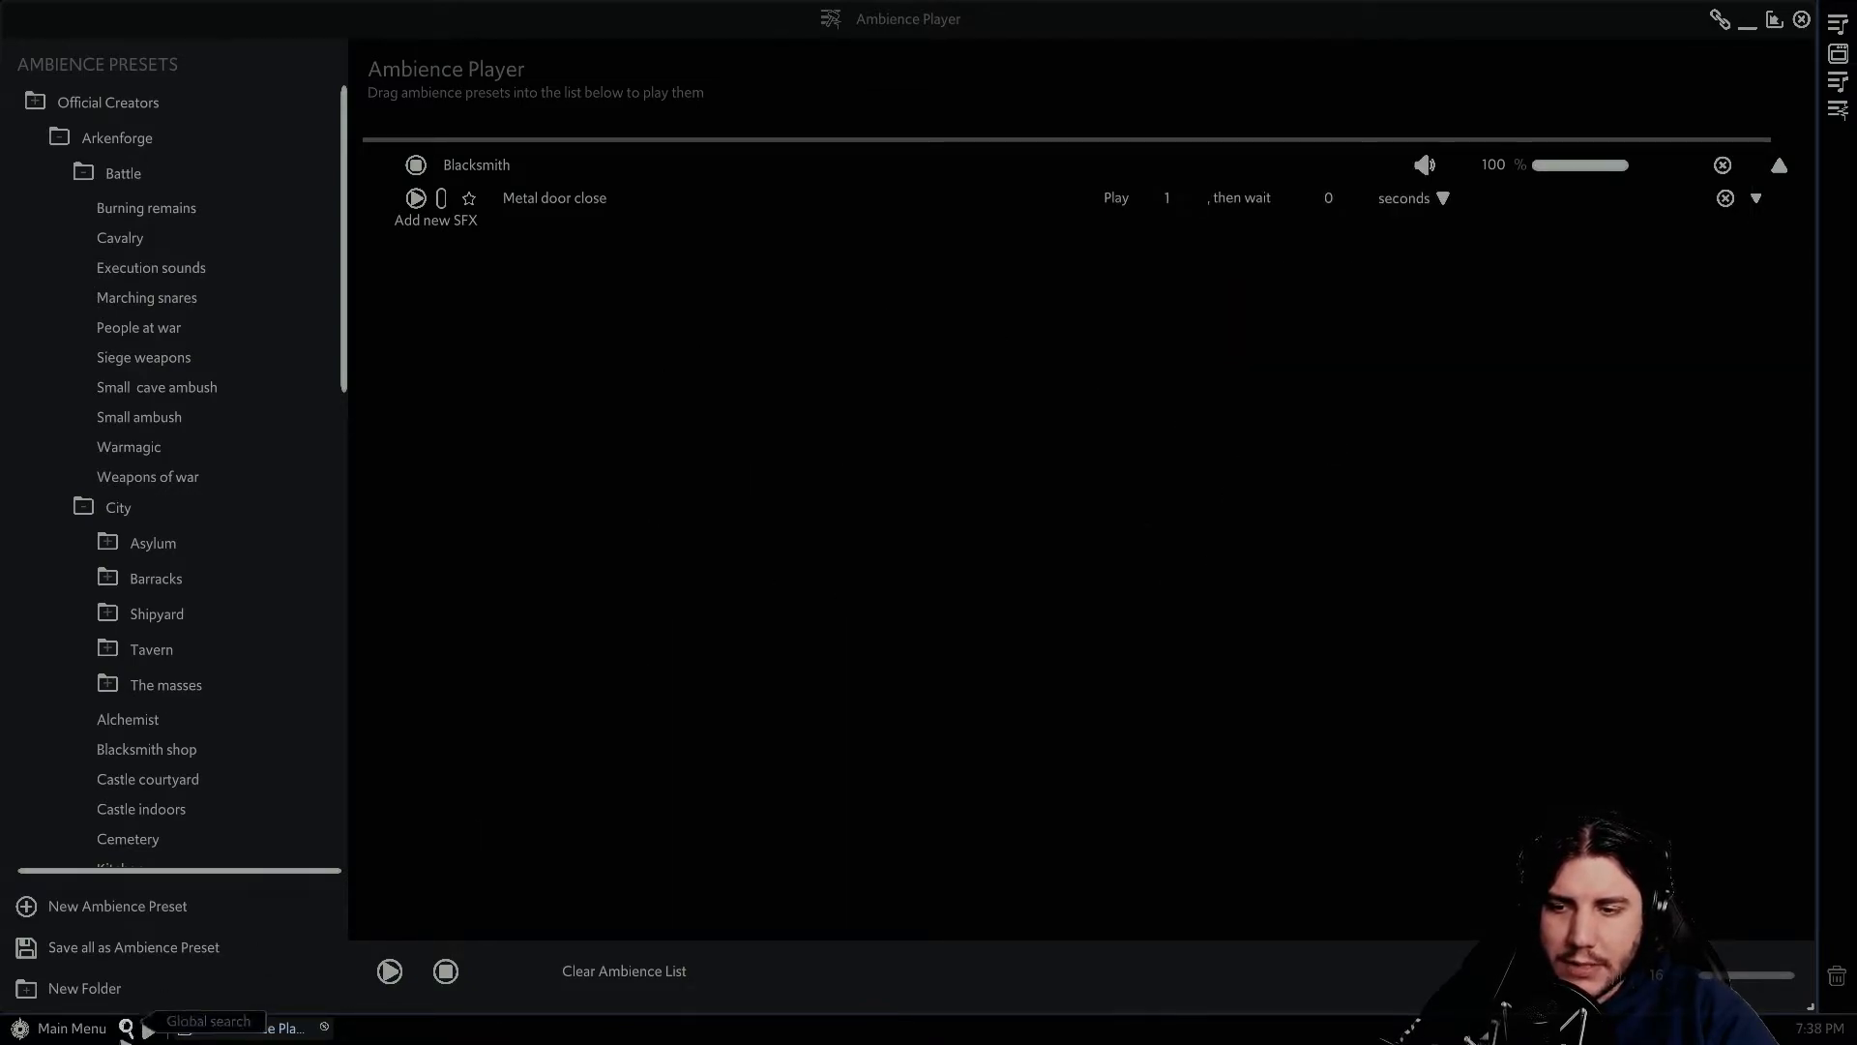
- Run a Global Search limited to SFX content for names containing "blacks", keeping the Blacksmith preset row uncovered
{"action": "left_click", "coordinate": [127, 1026]}
{"action": "left_click_drag", "start_coordinate": [837, 76], "coordinate": [1367, 336]}
{"action": "left_click", "coordinate": [1392, 404]}
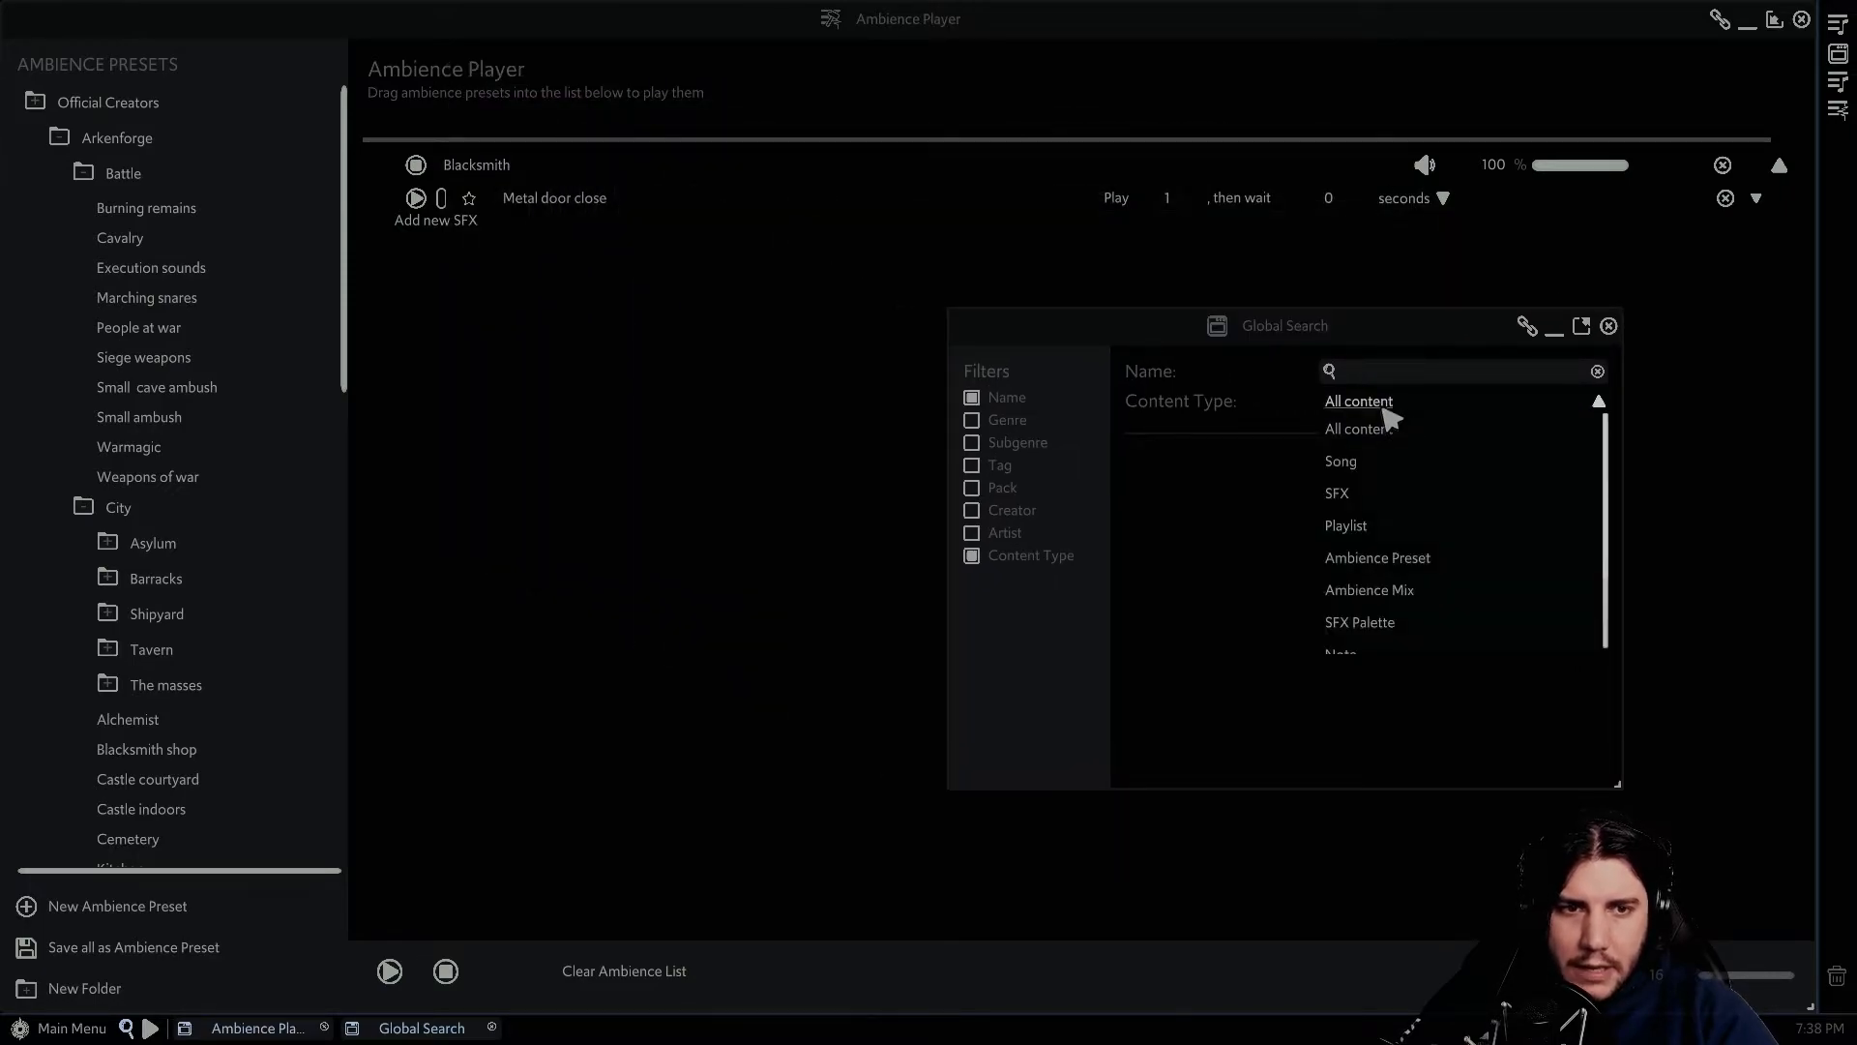
{"action": "left_click", "coordinate": [1340, 499]}
{"action": "left_click", "coordinate": [1397, 370]}
{"action": "type", "text": "black"}
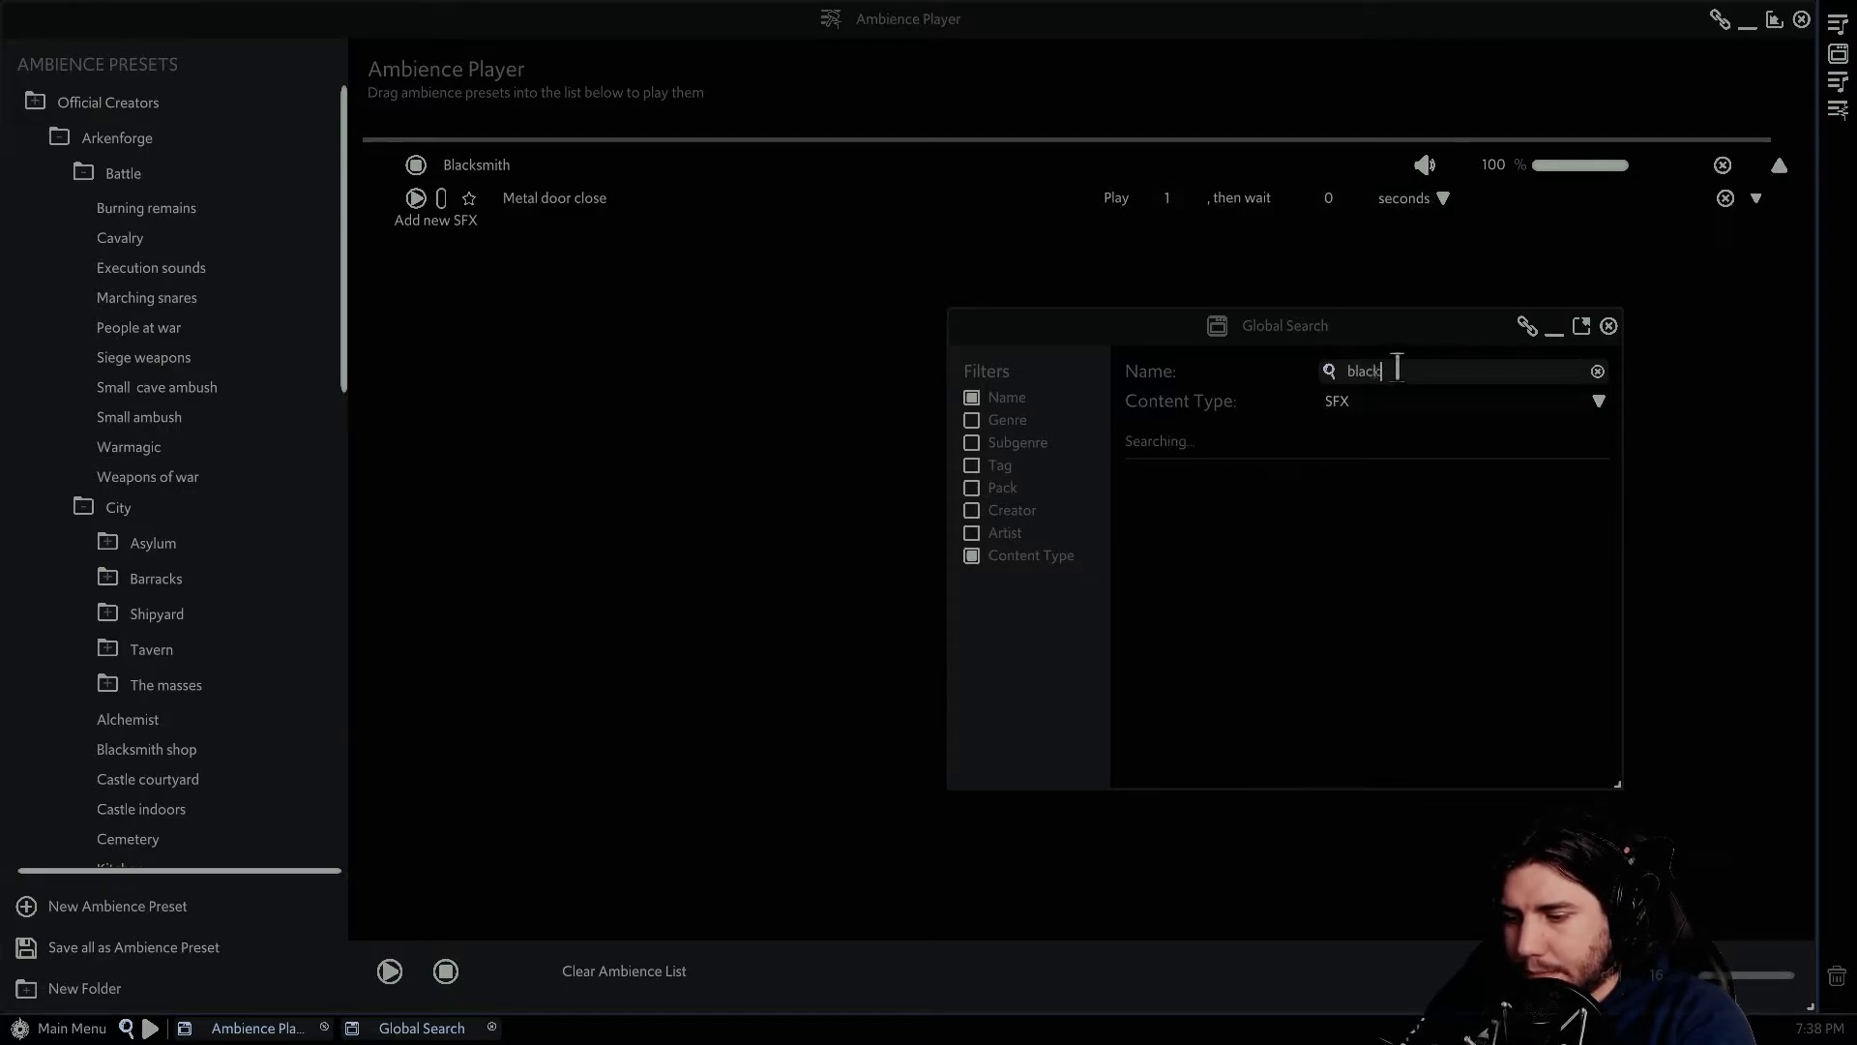
{"action": "type", "text": "s"}
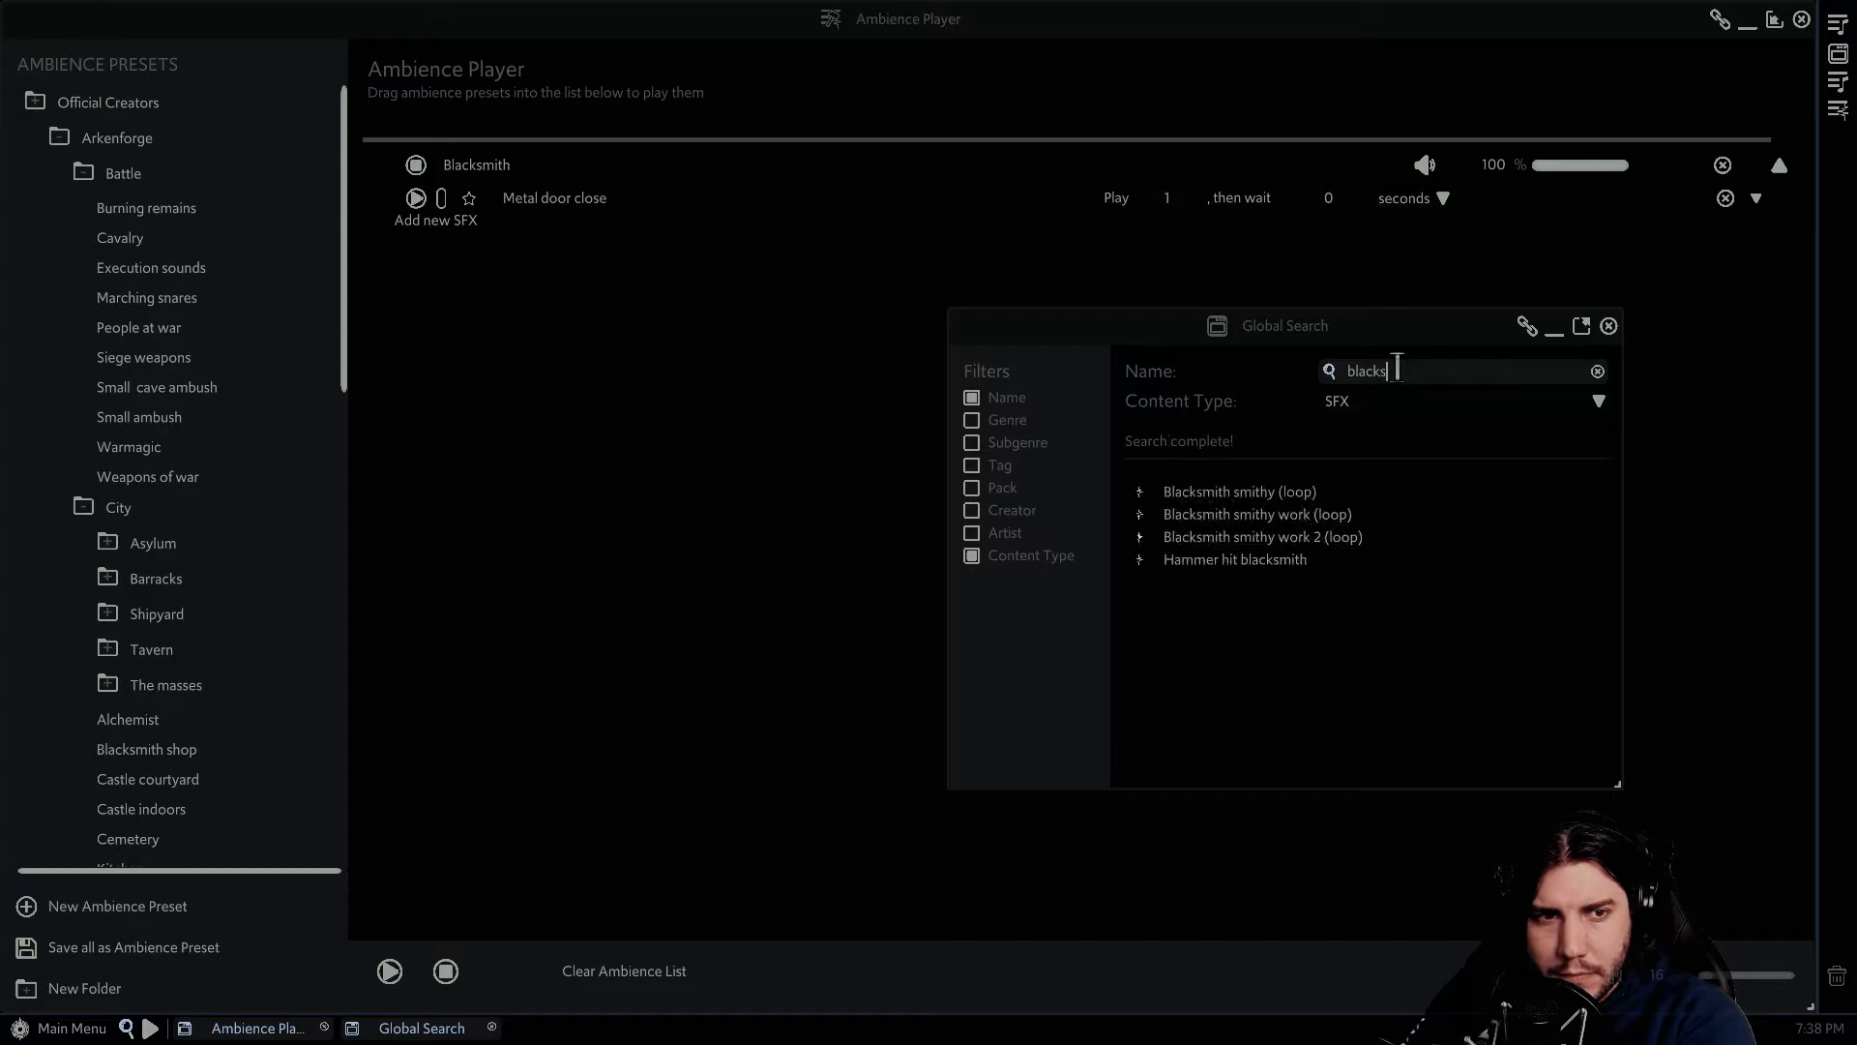
- Add Blacksmith smithy (loop), smithy work (loop), smithy work 2 (loop) and Hammer hit blacksmith to the Blacksmith preset, and close the search
{"action": "left_click_drag", "start_coordinate": [1240, 538], "coordinate": [613, 169]}
{"action": "left_click_drag", "start_coordinate": [1248, 516], "coordinate": [585, 166]}
{"action": "left_click_drag", "start_coordinate": [1285, 539], "coordinate": [619, 208]}
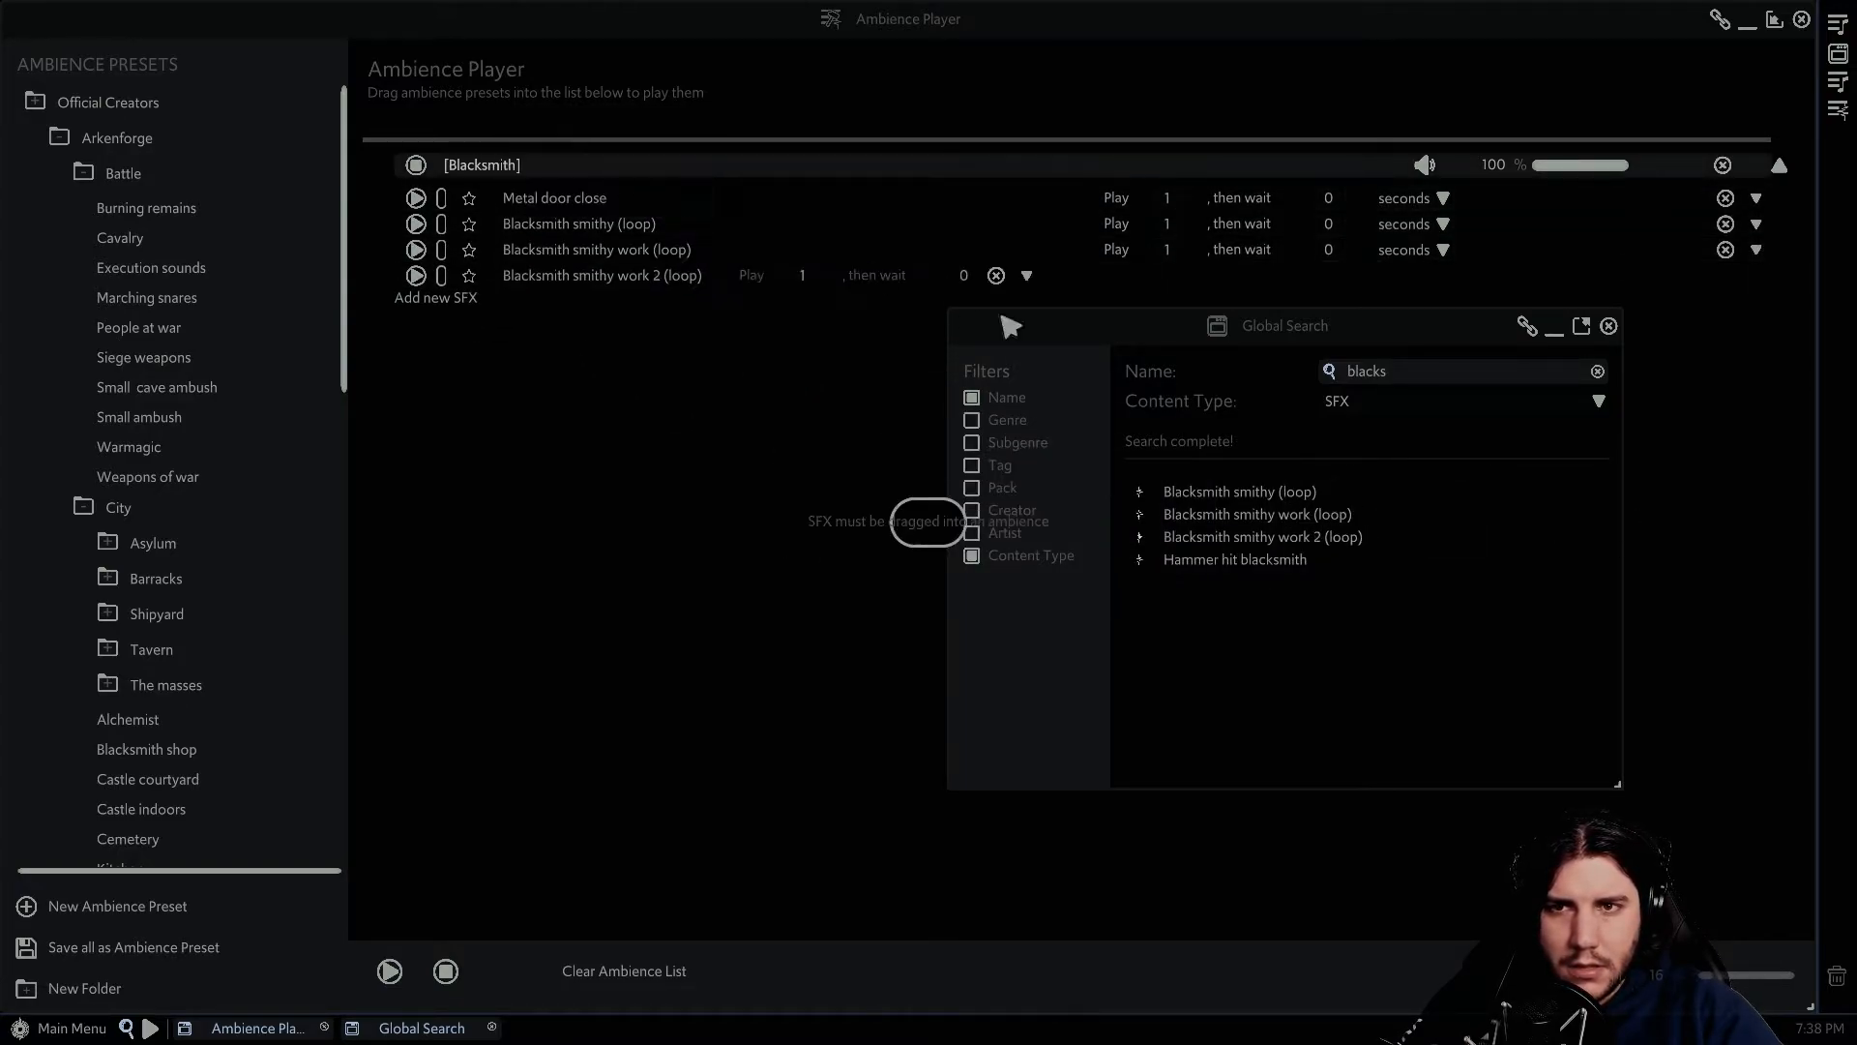
{"action": "left_click_drag", "start_coordinate": [1277, 561], "coordinate": [555, 171]}
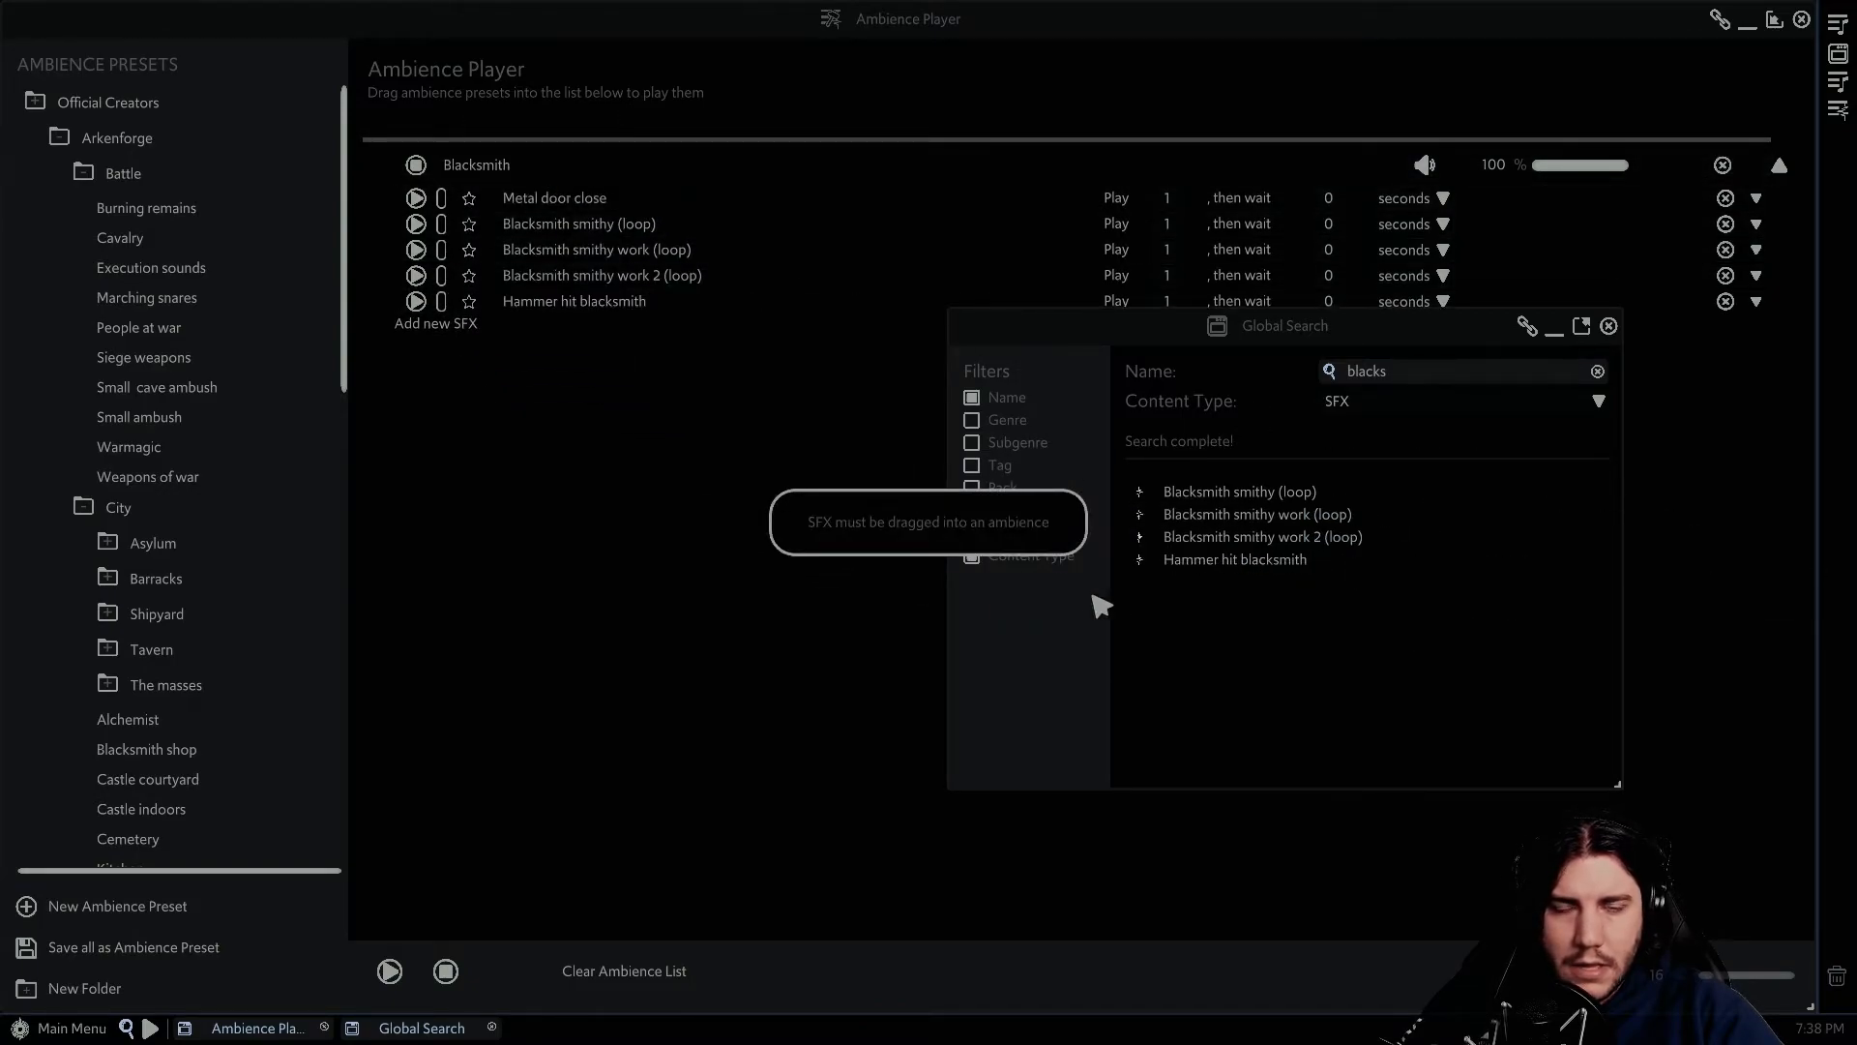
{"action": "left_click", "coordinate": [1609, 325]}
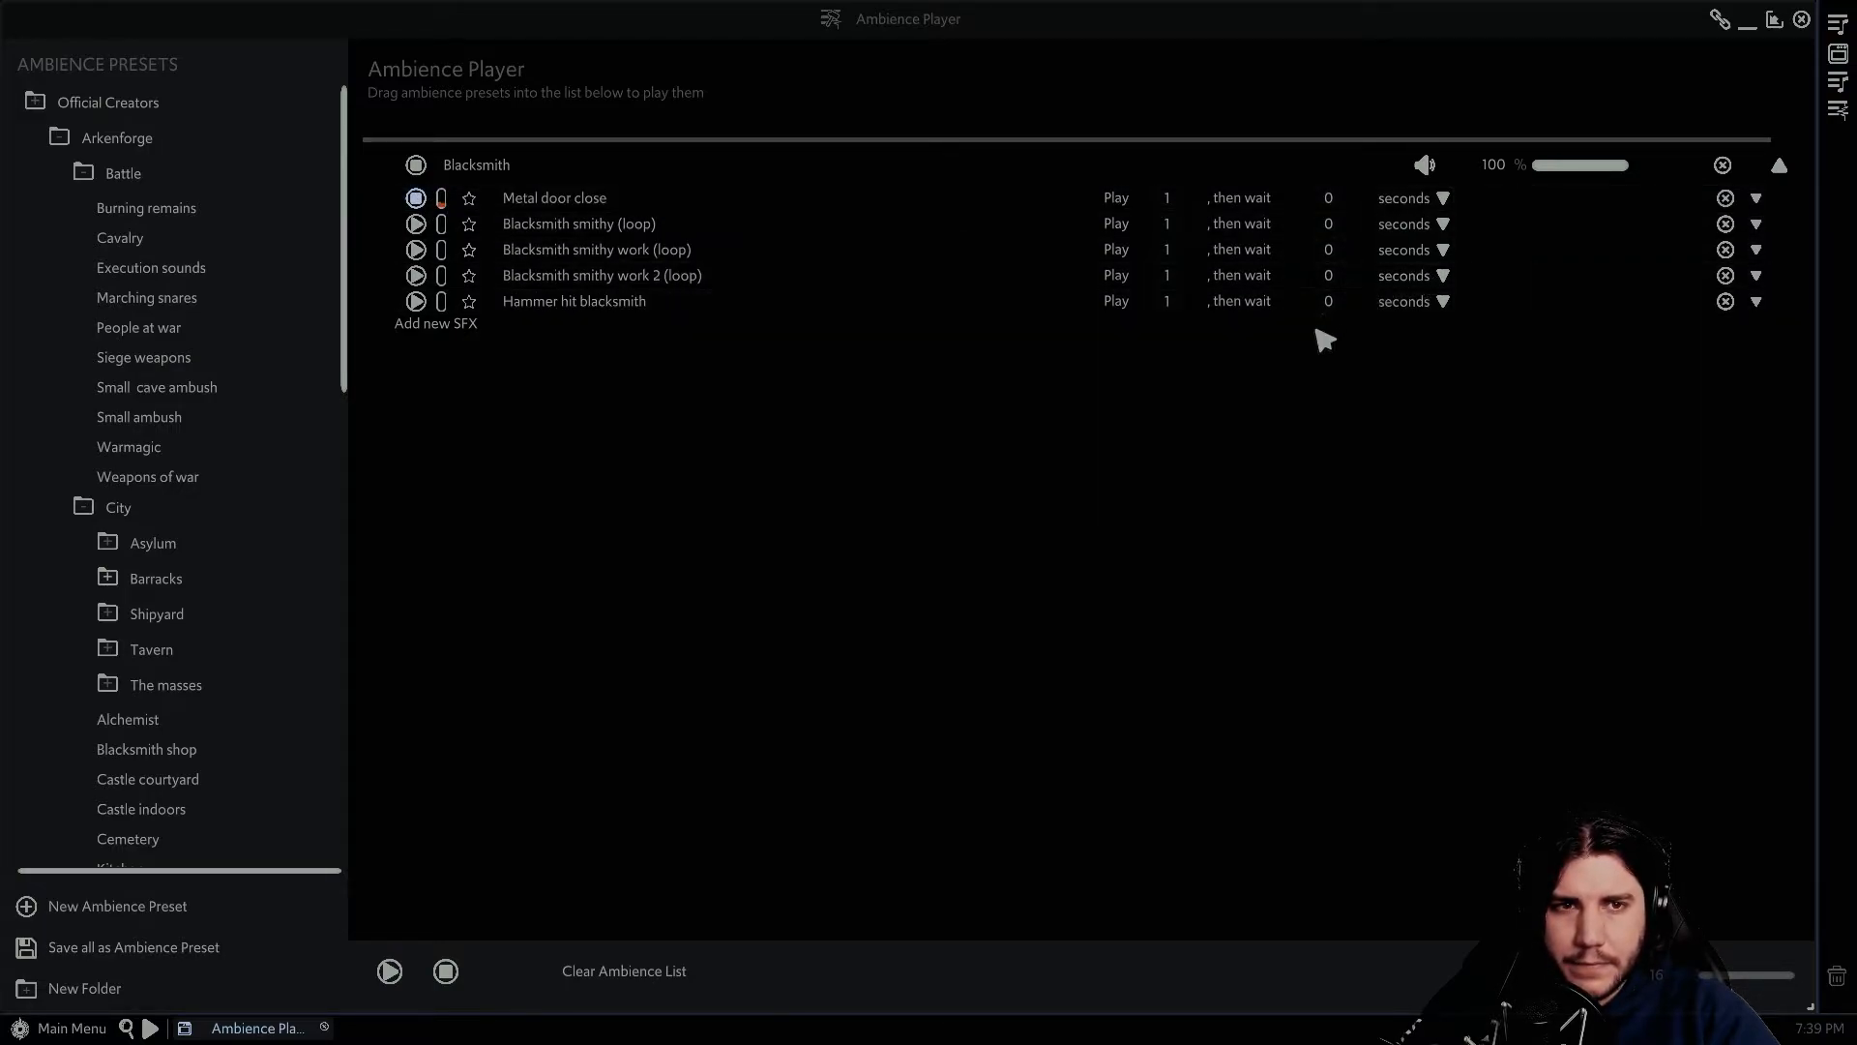
- Set the Metal door close sound's volume to 27% and add a Volume Variance effect of 50%
{"action": "left_click", "coordinate": [1757, 198]}
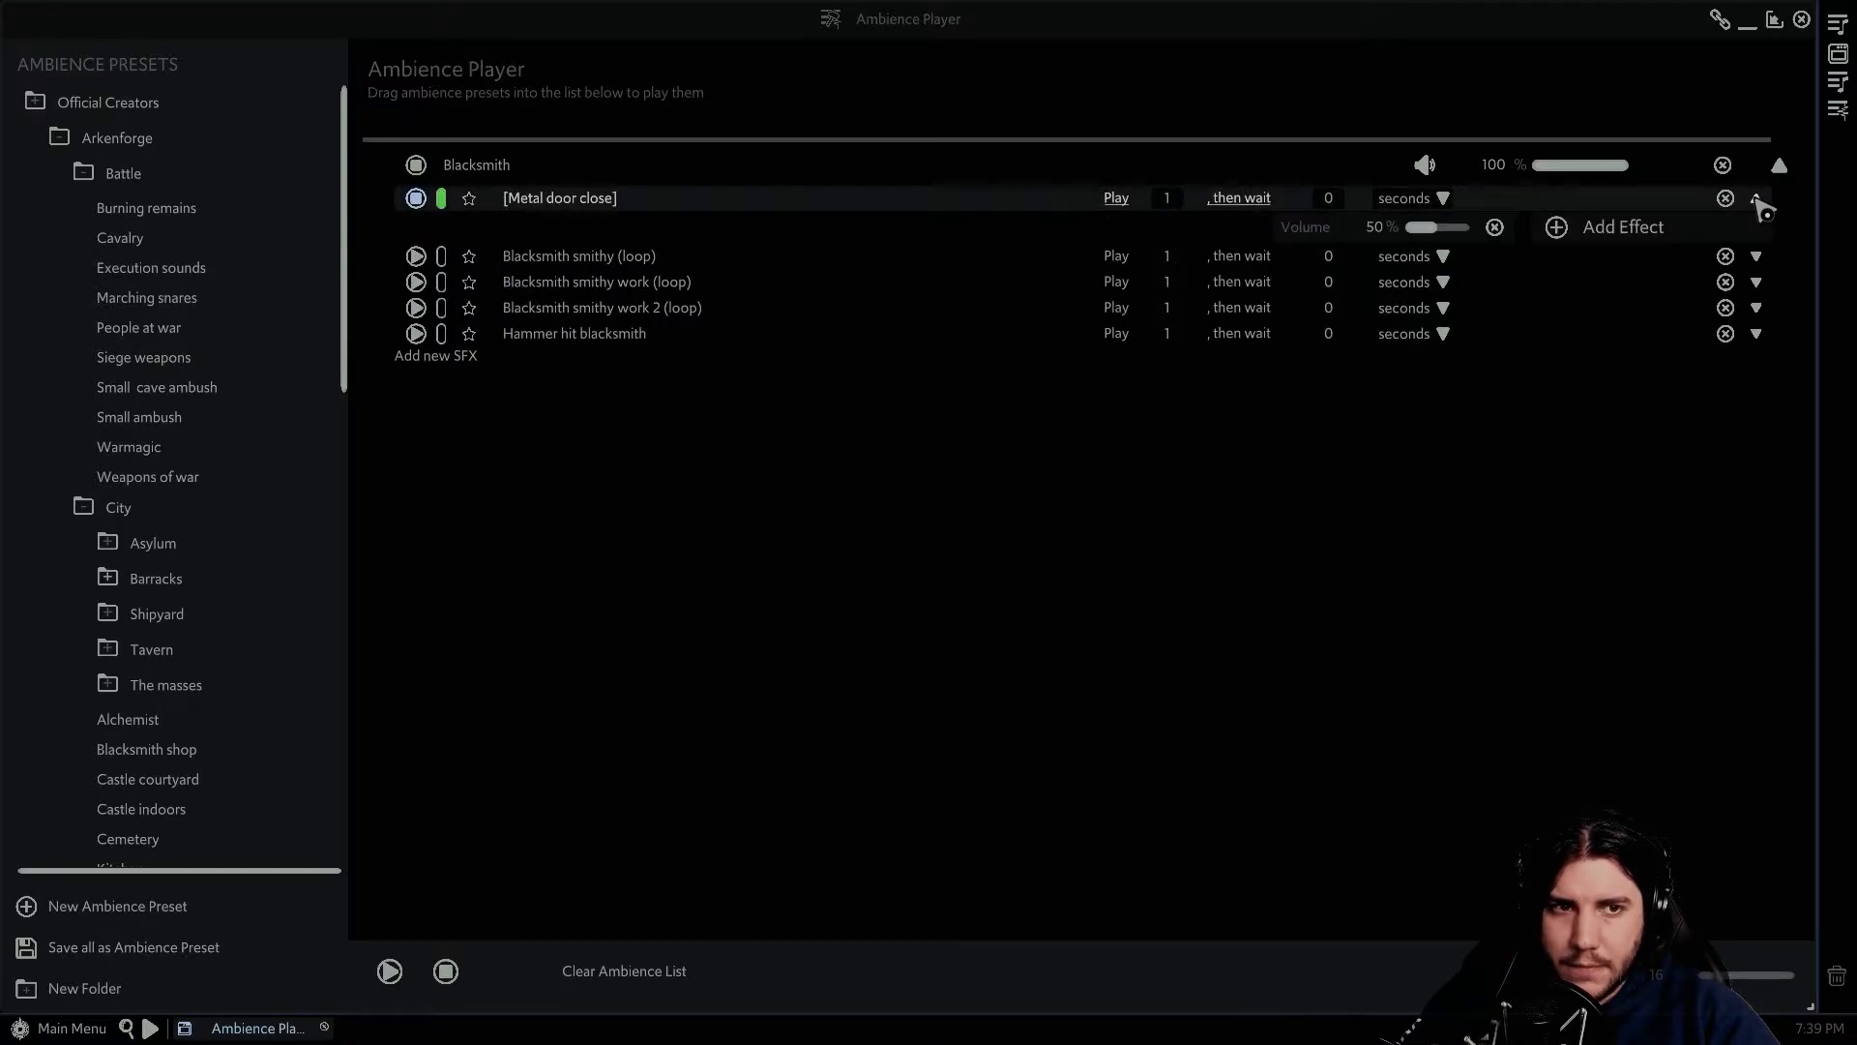
{"action": "left_click_drag", "start_coordinate": [1435, 228], "coordinate": [1429, 236]}
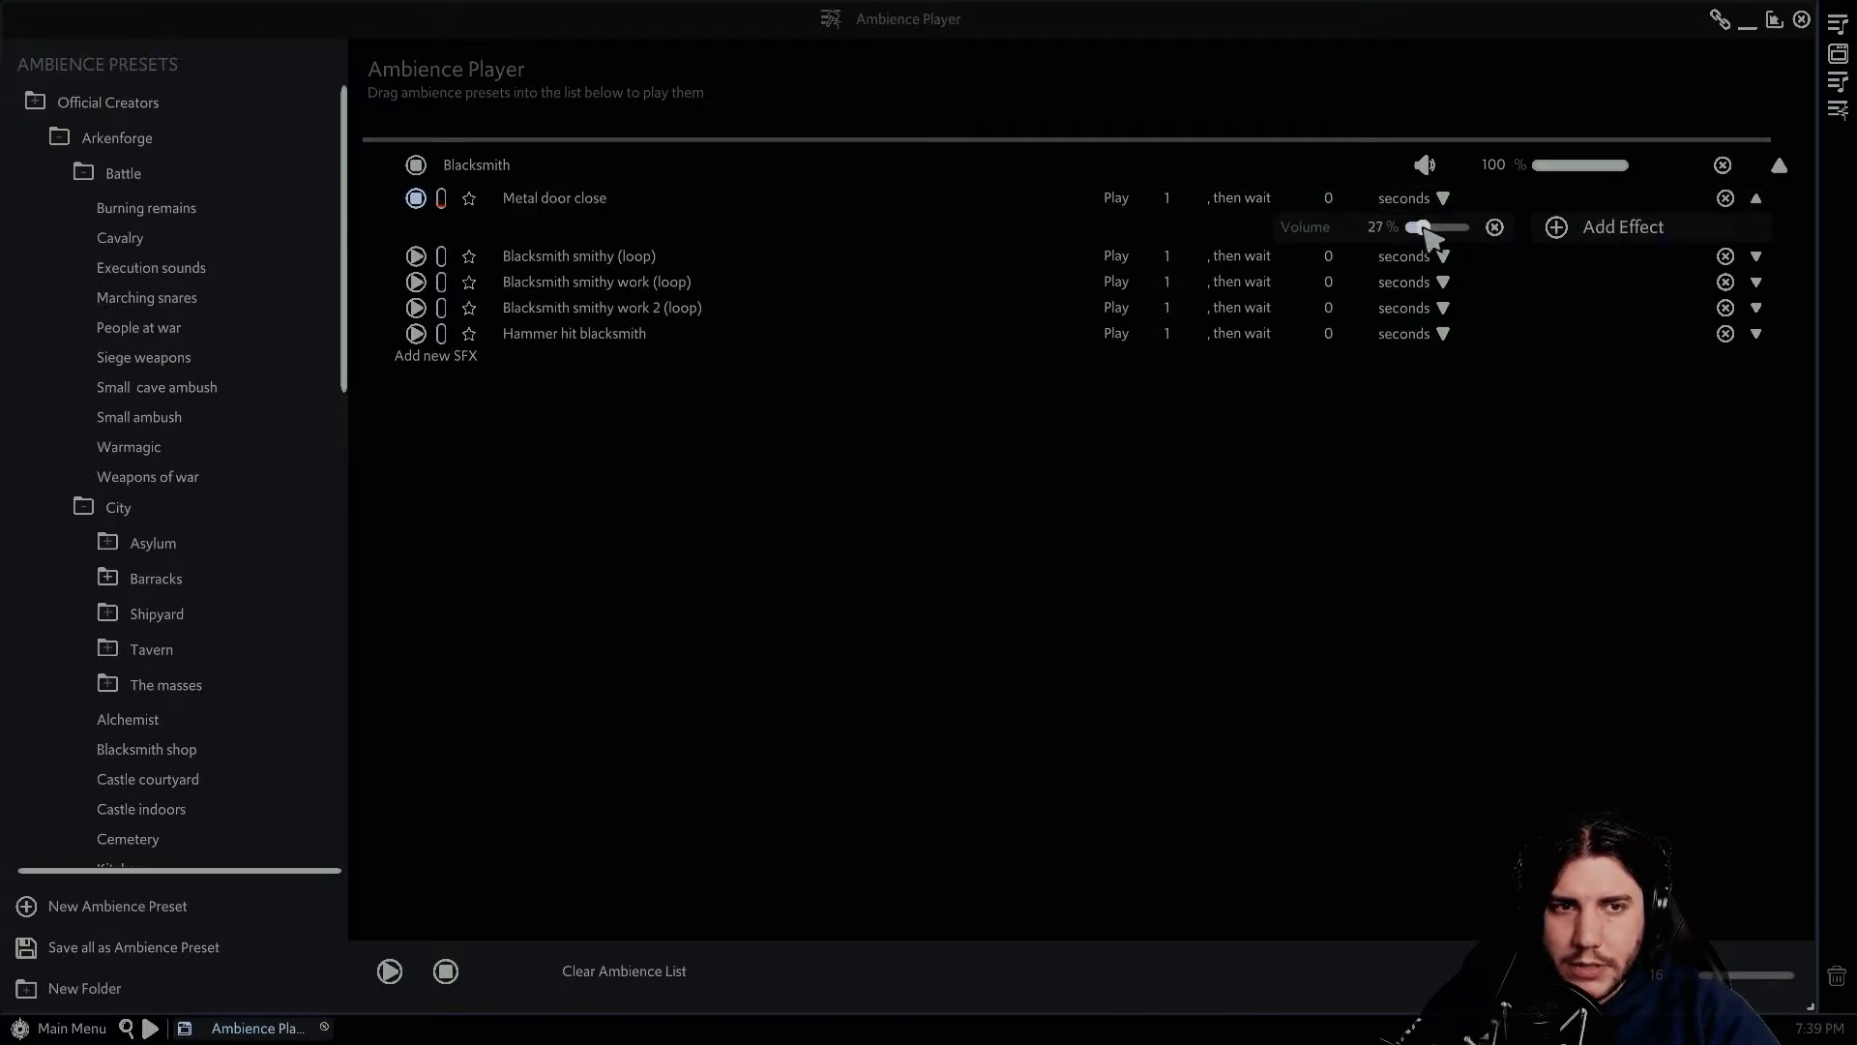
{"action": "left_click", "coordinate": [1586, 234]}
{"action": "mouse_move", "coordinate": [1668, 257]}
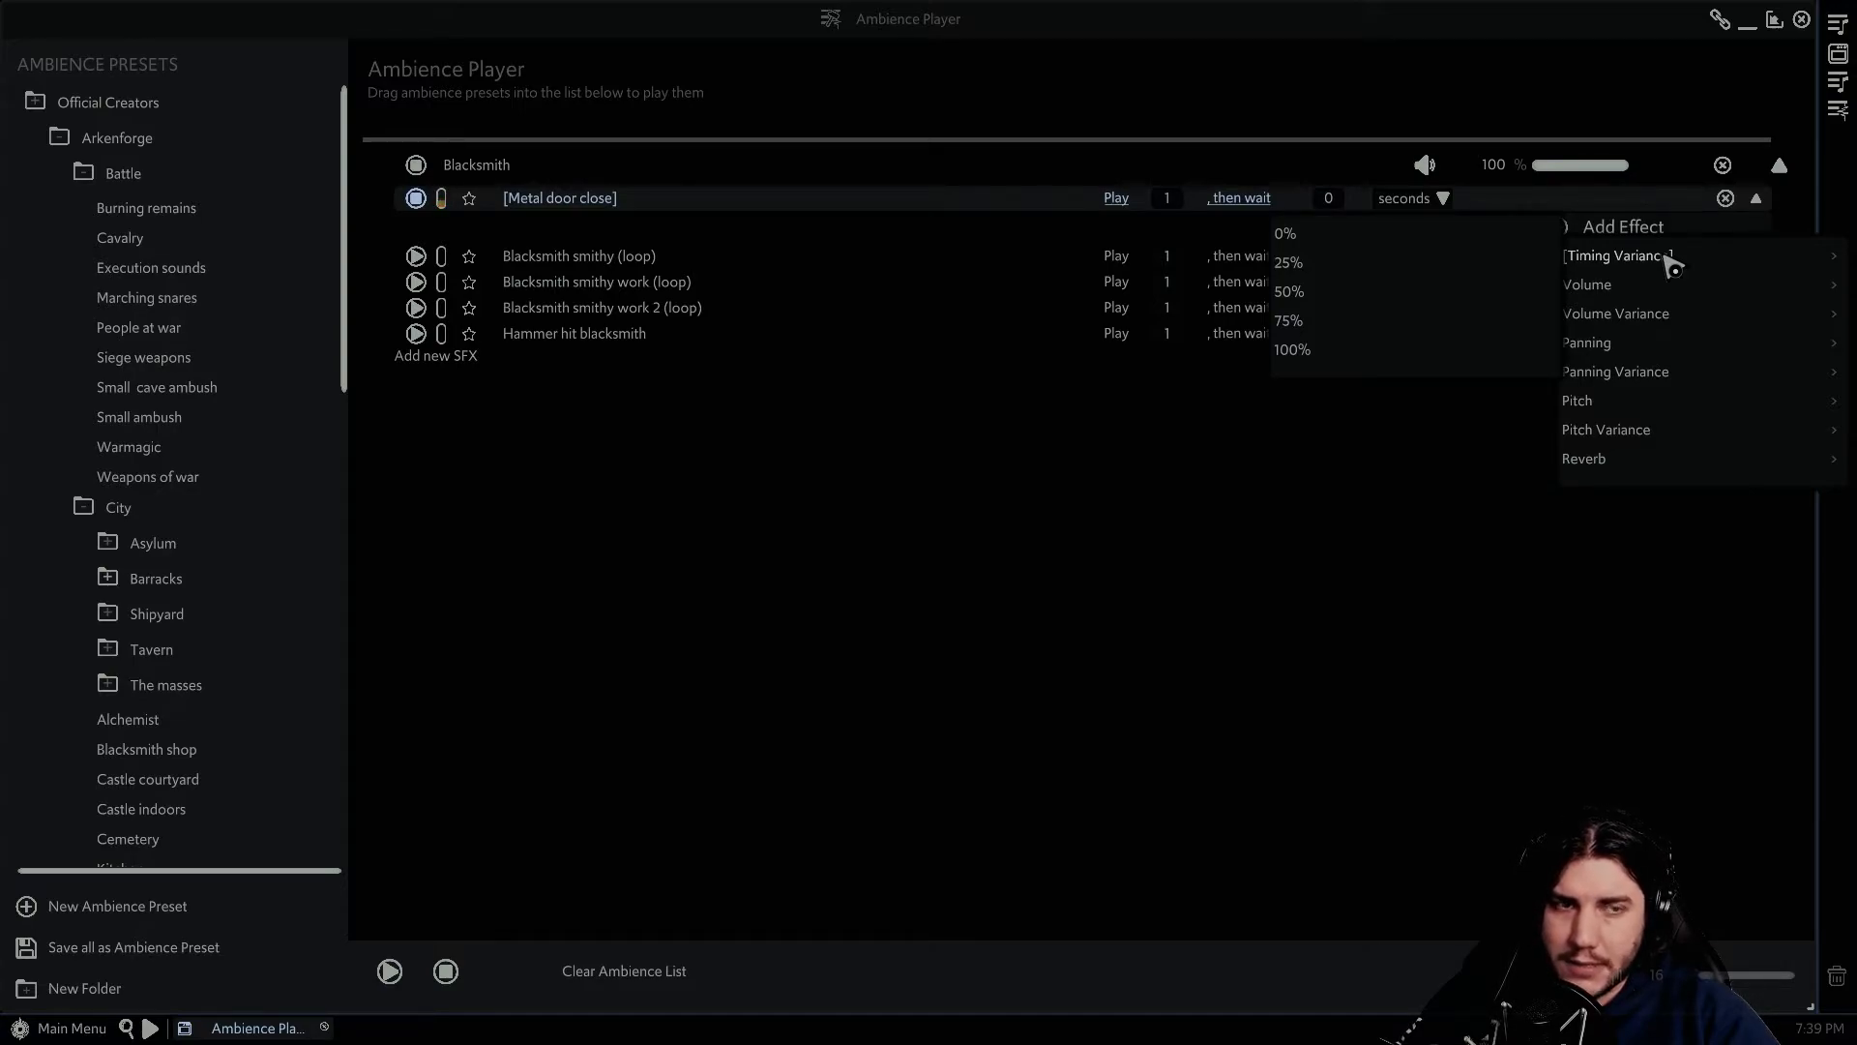
{"action": "mouse_move", "coordinate": [1654, 327]}
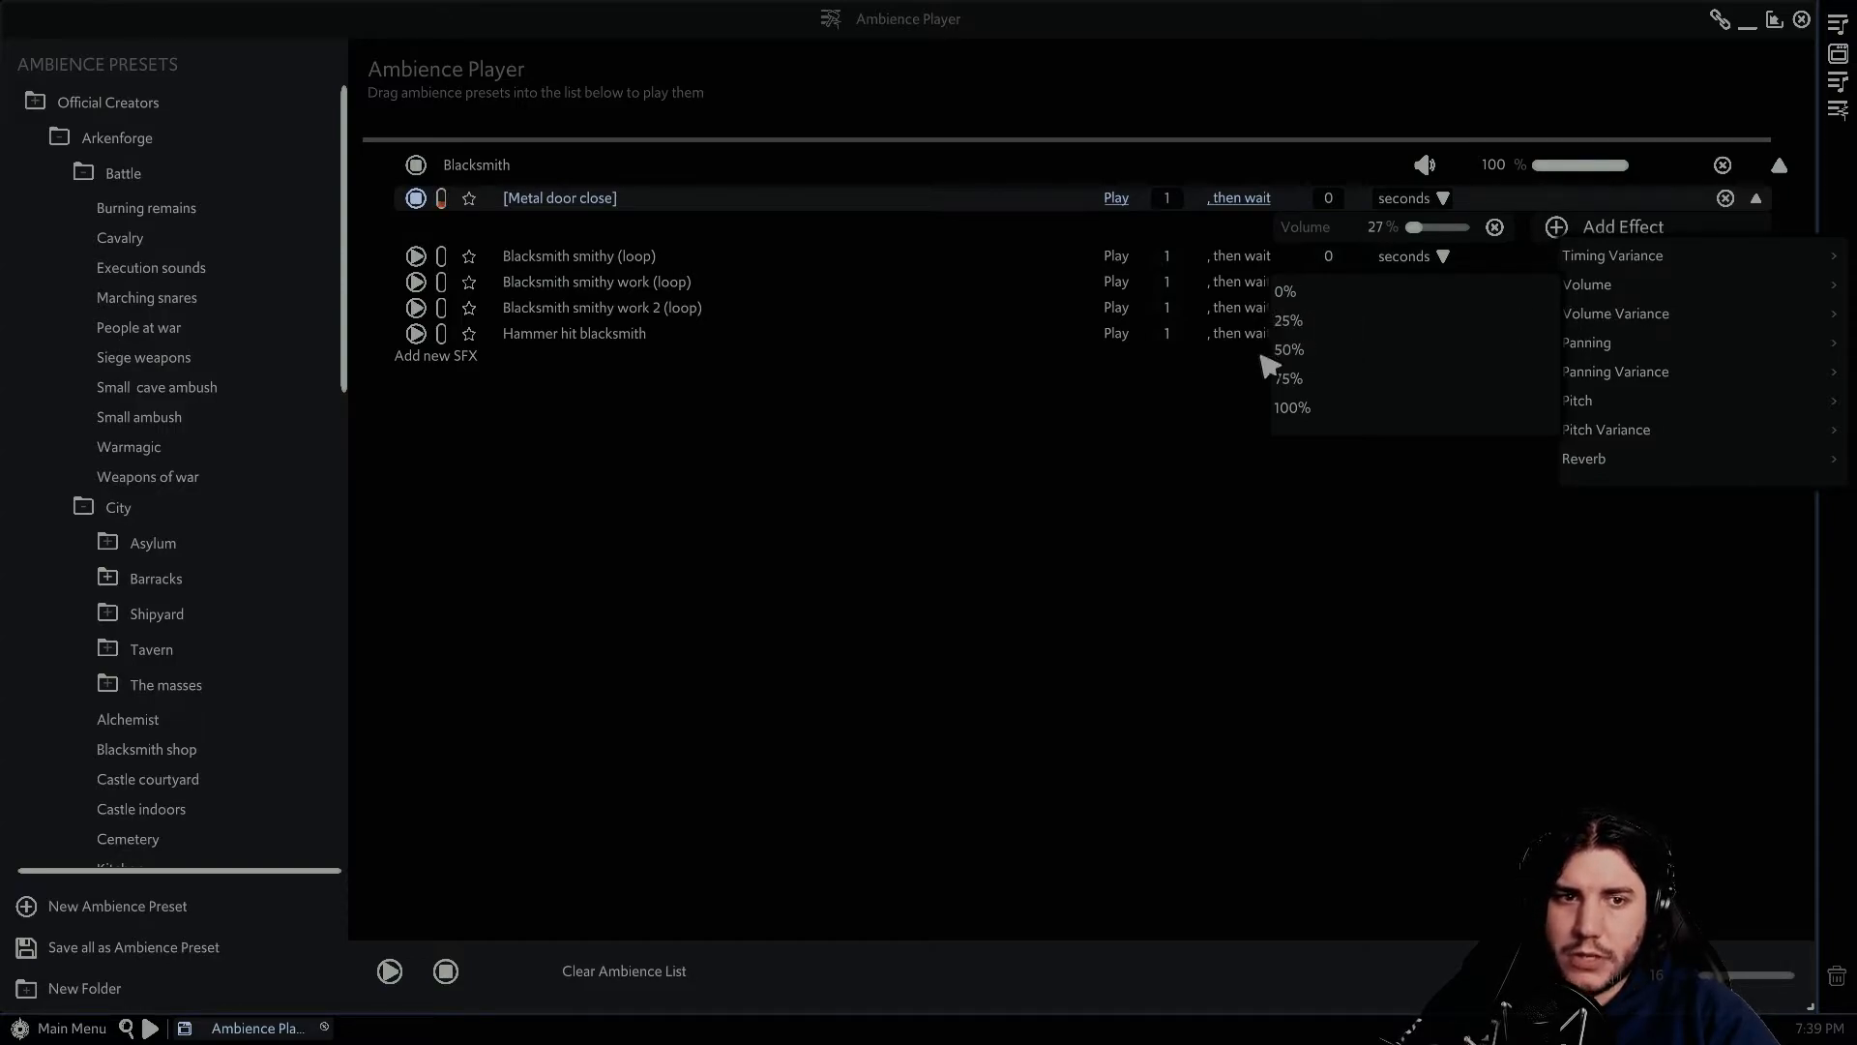
{"action": "left_click", "coordinate": [1294, 350]}
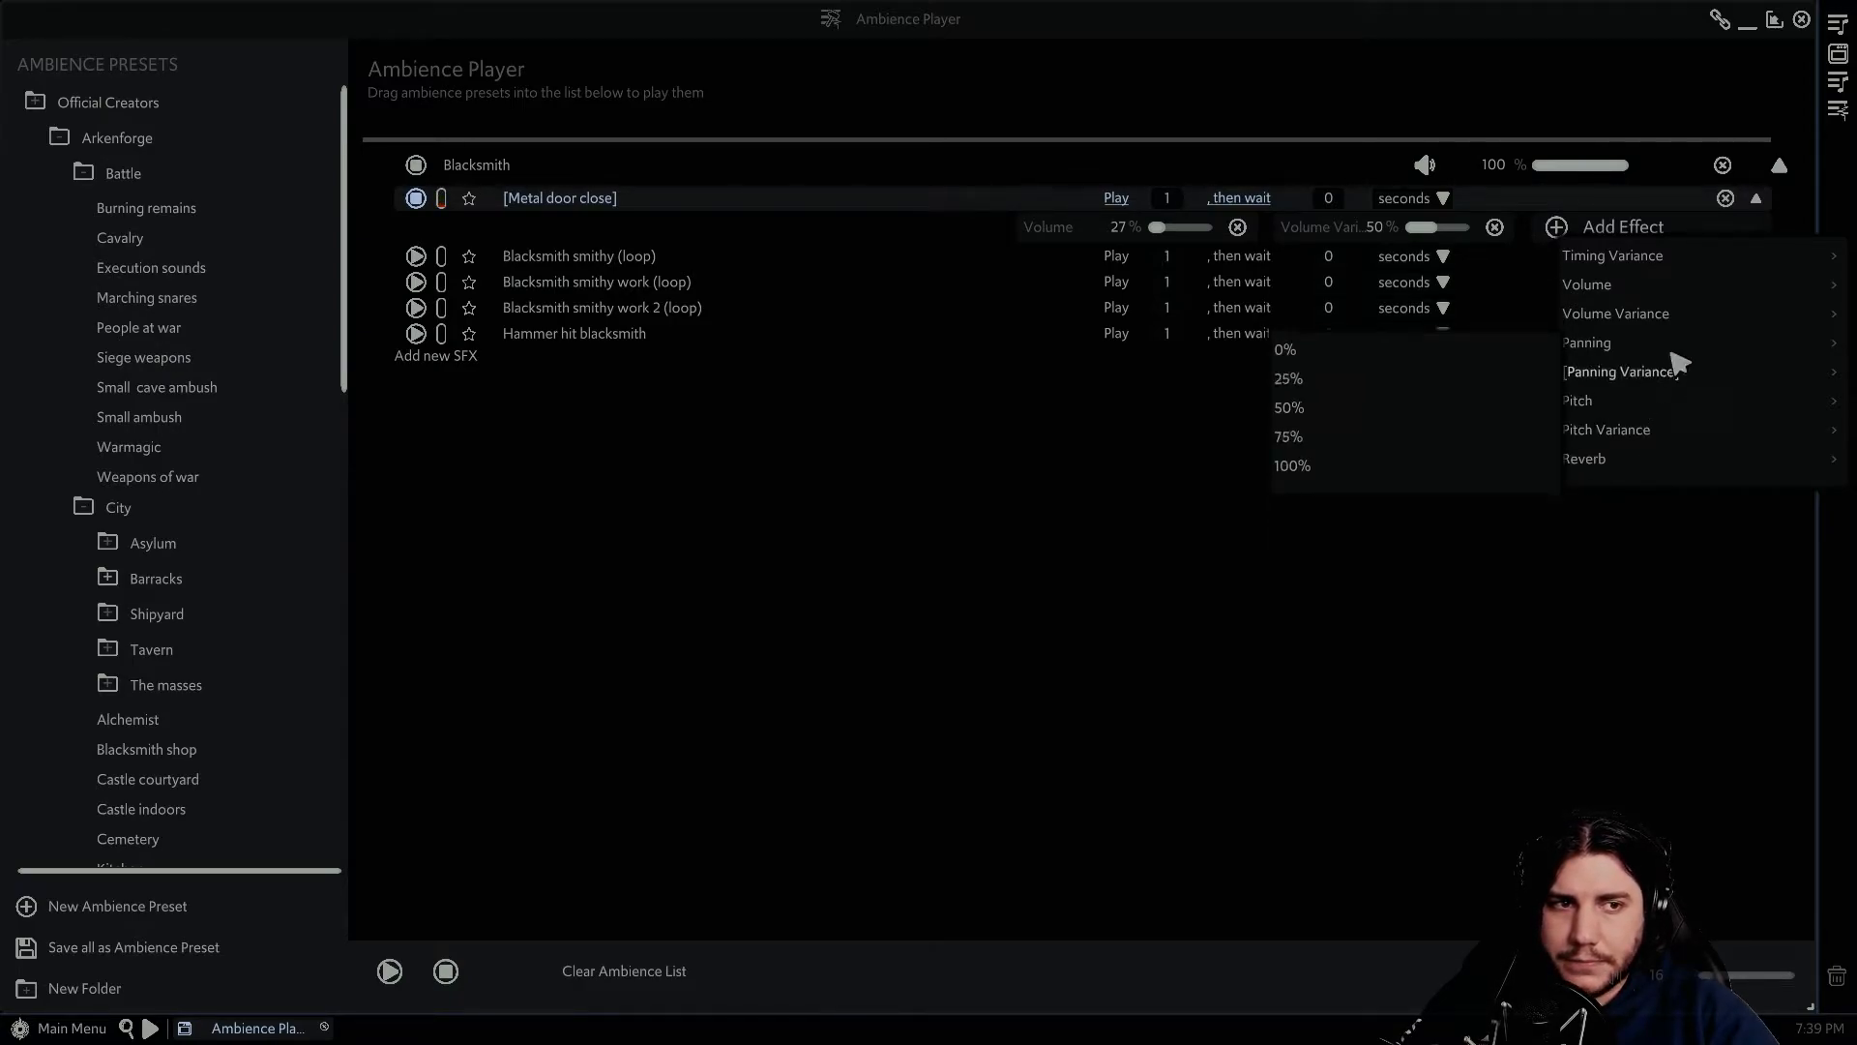
- Try a Panning effect on Metal door close, remove it, and try Panning Variance at 100% instead
{"action": "mouse_move", "coordinate": [1676, 354]}
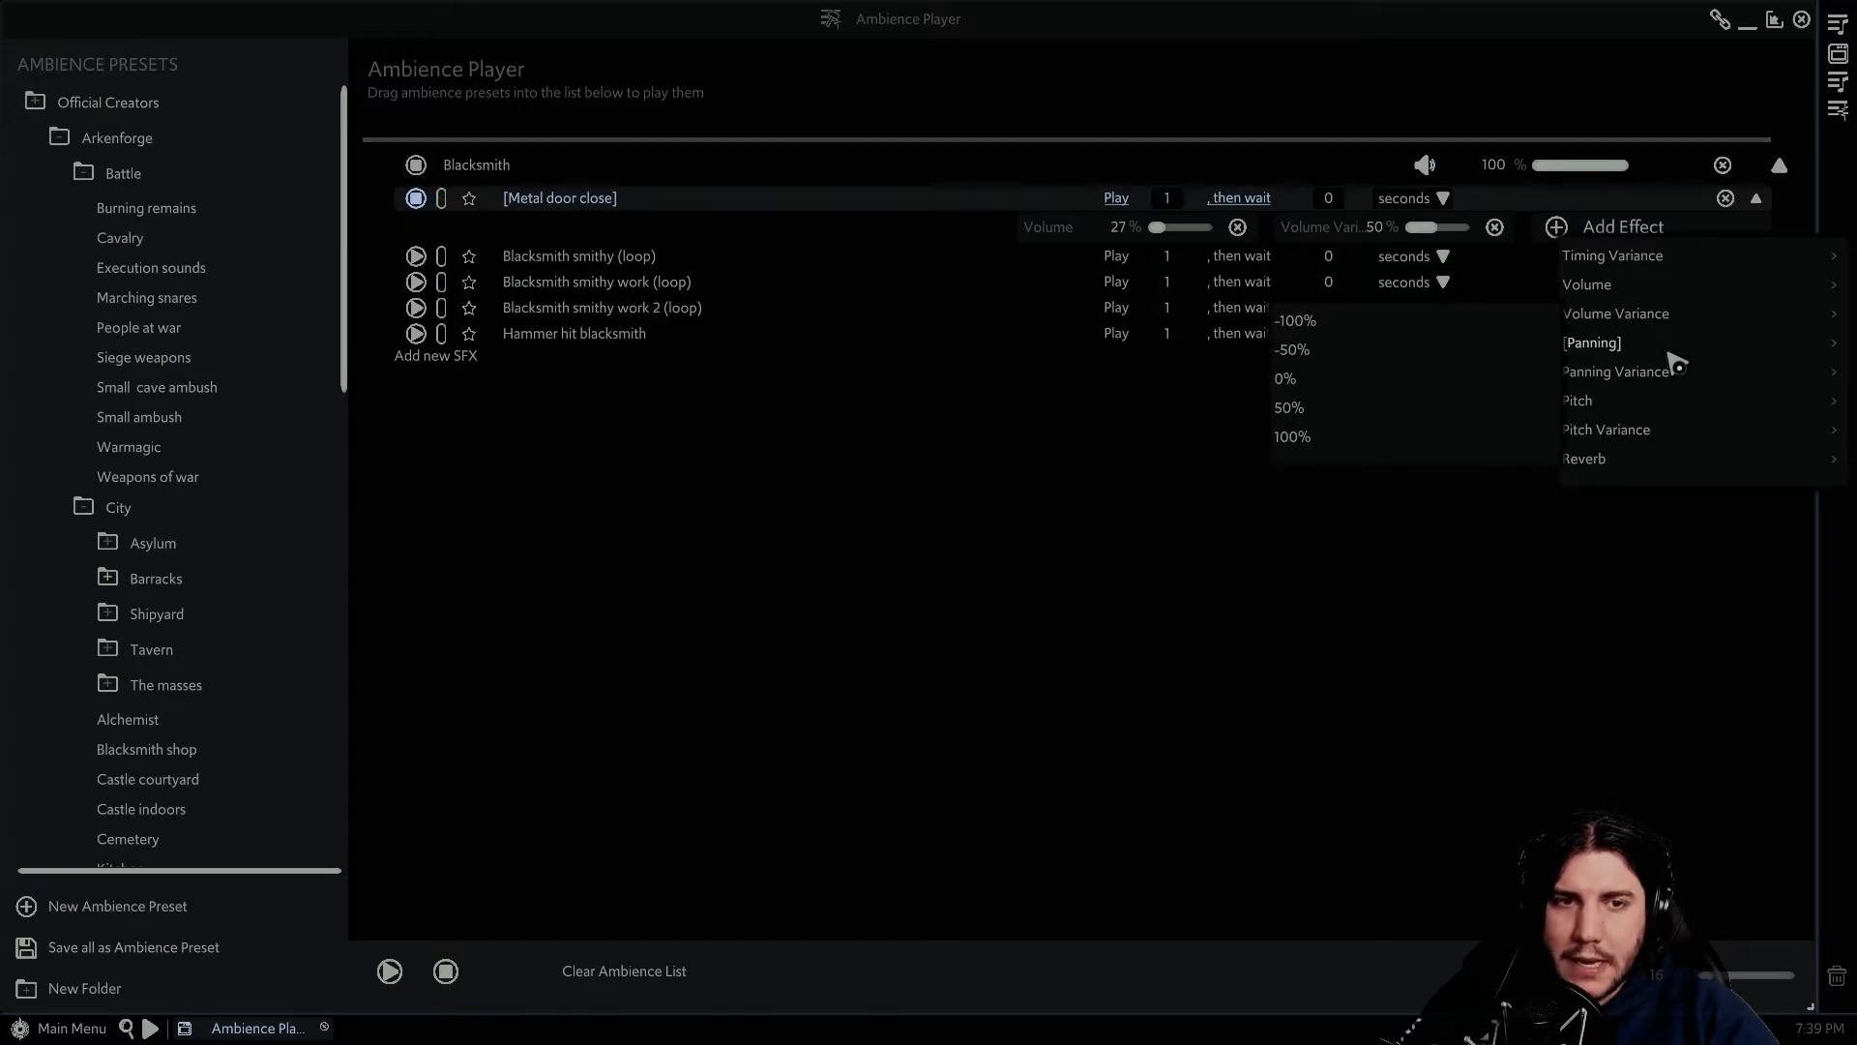
{"action": "left_click", "coordinate": [1425, 388]}
{"action": "mouse_move", "coordinate": [919, 228]}
{"action": "left_mouse_down"}
{"action": "mouse_move", "coordinate": [968, 235]}
{"action": "mouse_move", "coordinate": [885, 236]}
{"action": "left_mouse_up"}
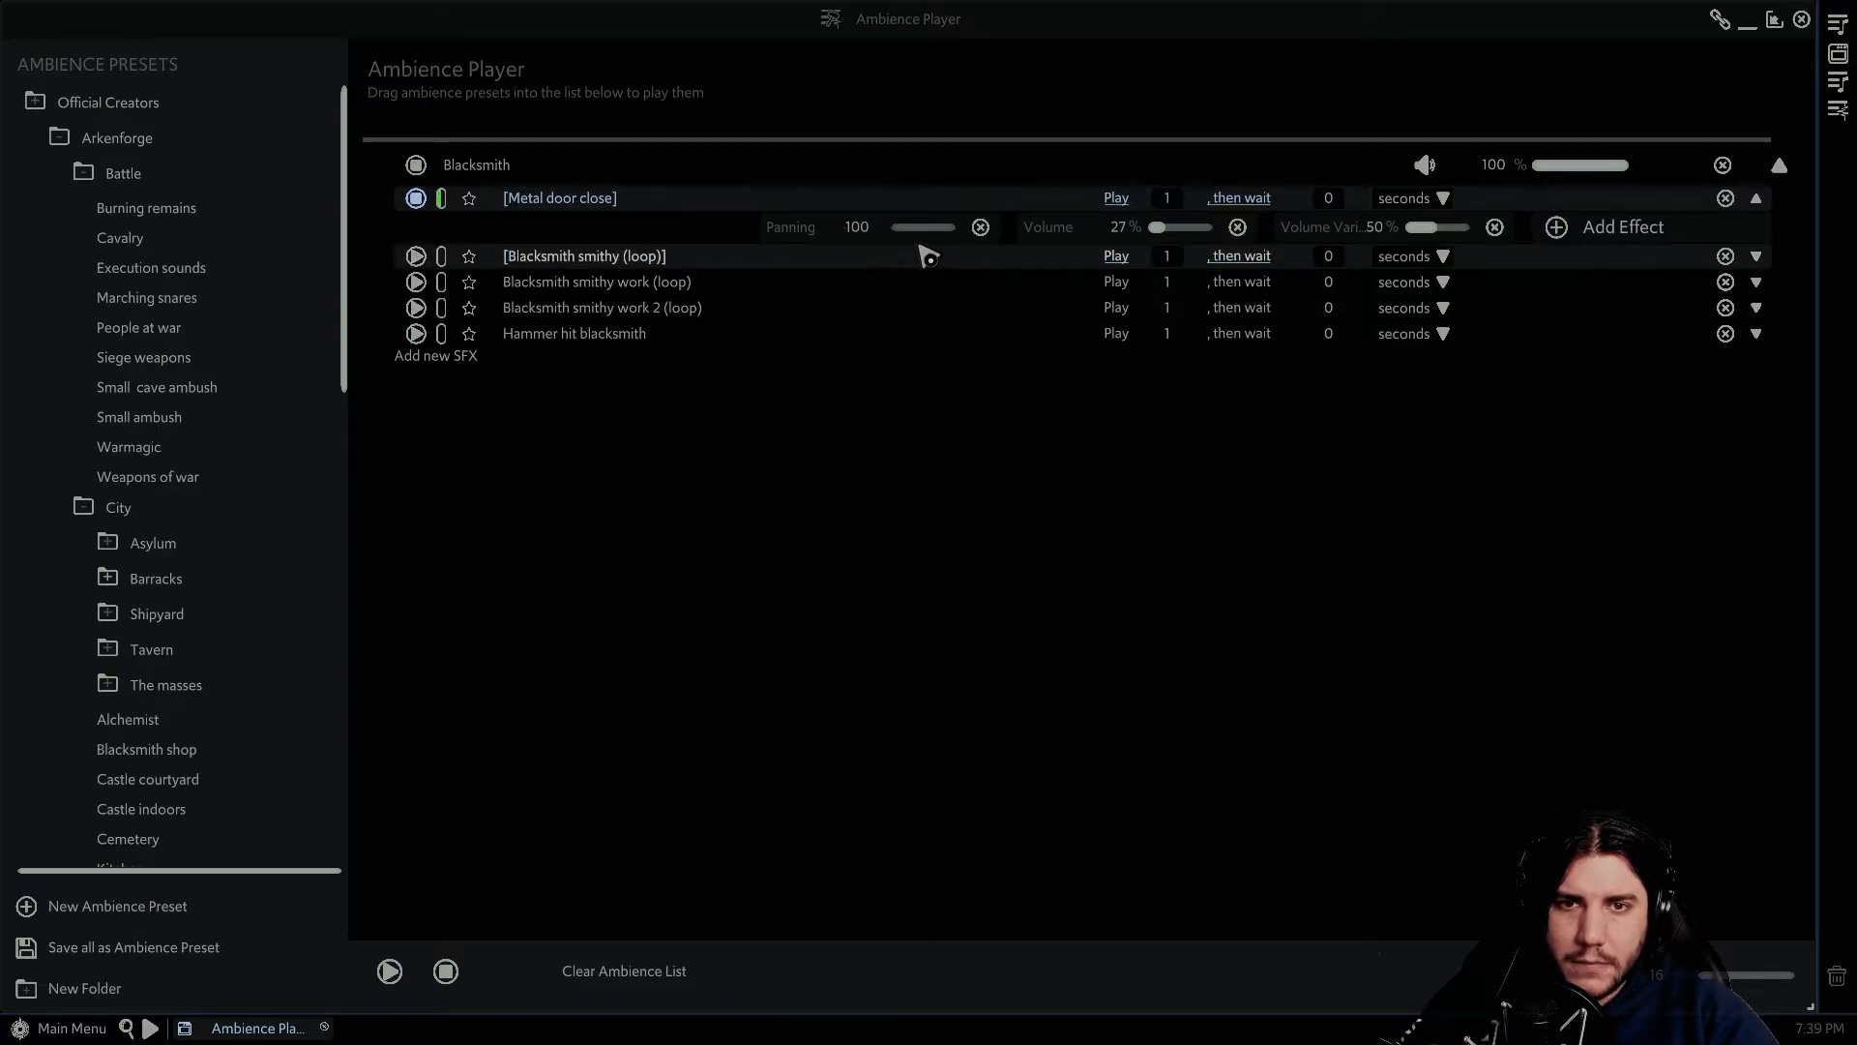
{"action": "left_click", "coordinate": [982, 228]}
{"action": "left_click", "coordinate": [1556, 227]}
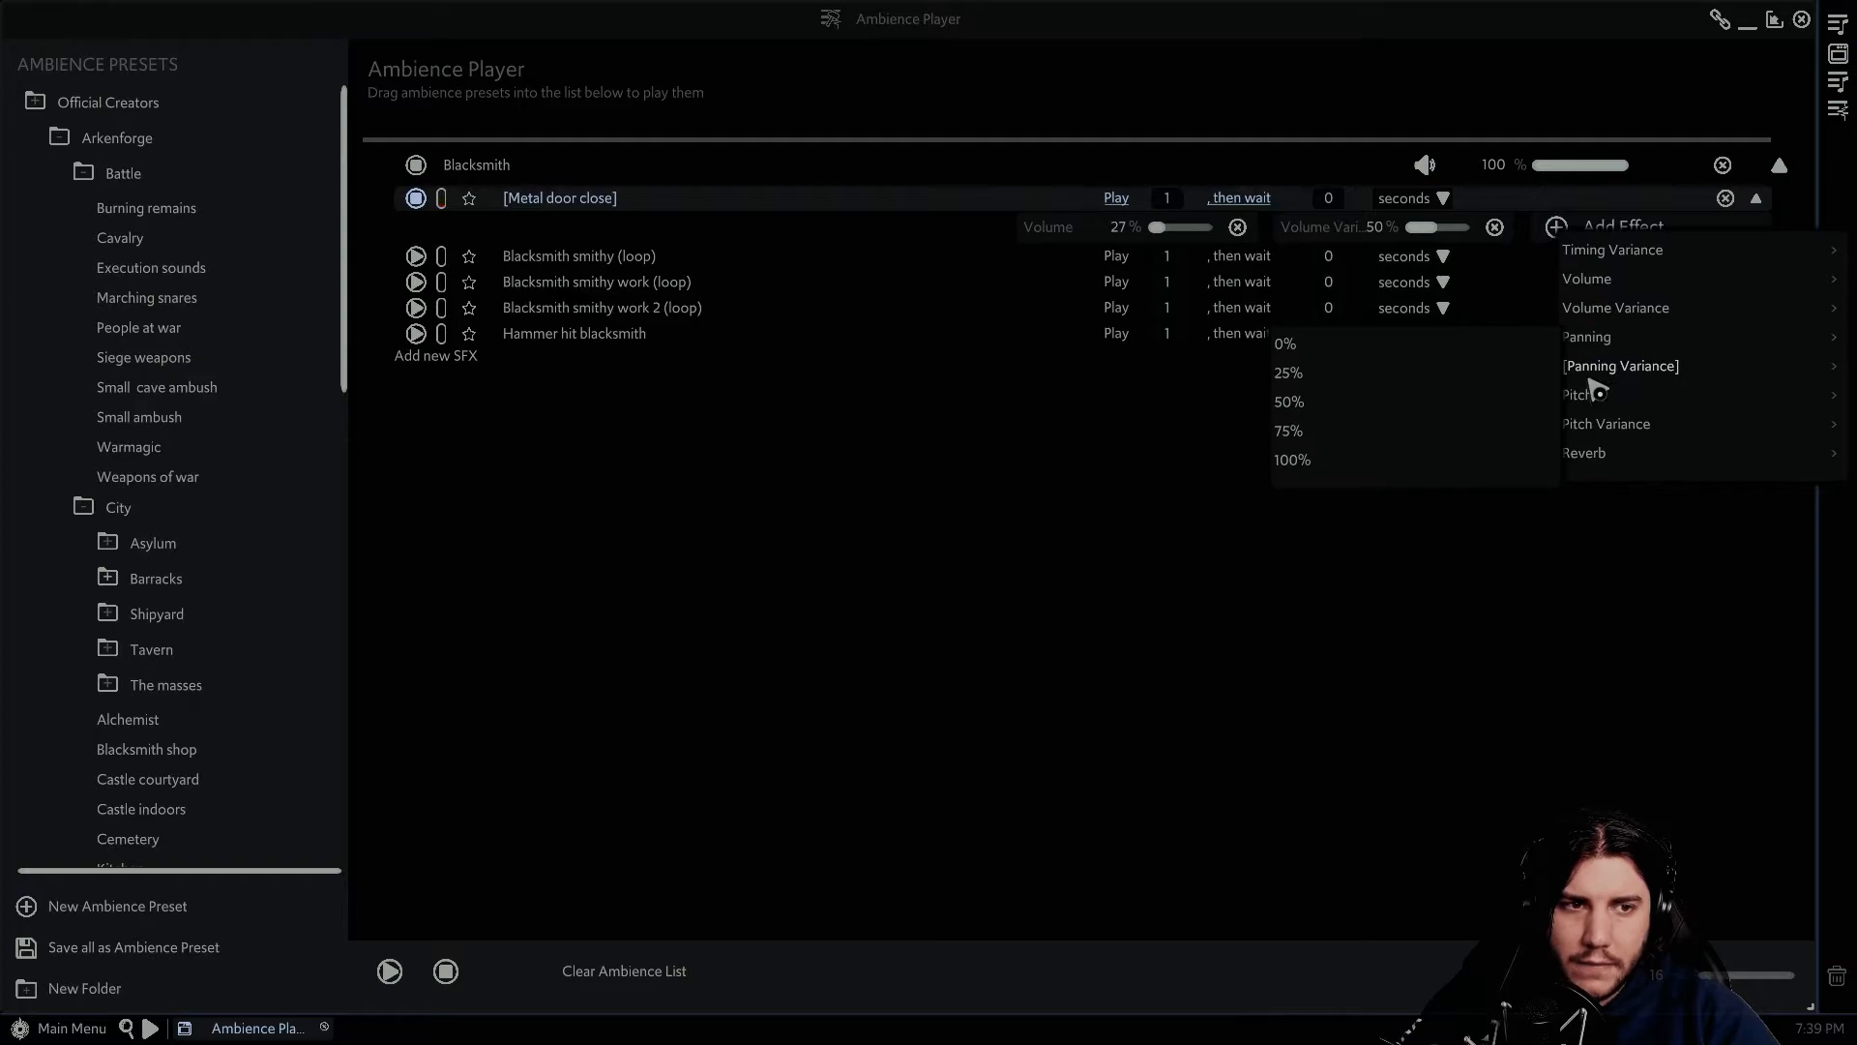
{"action": "left_click", "coordinate": [1296, 462]}
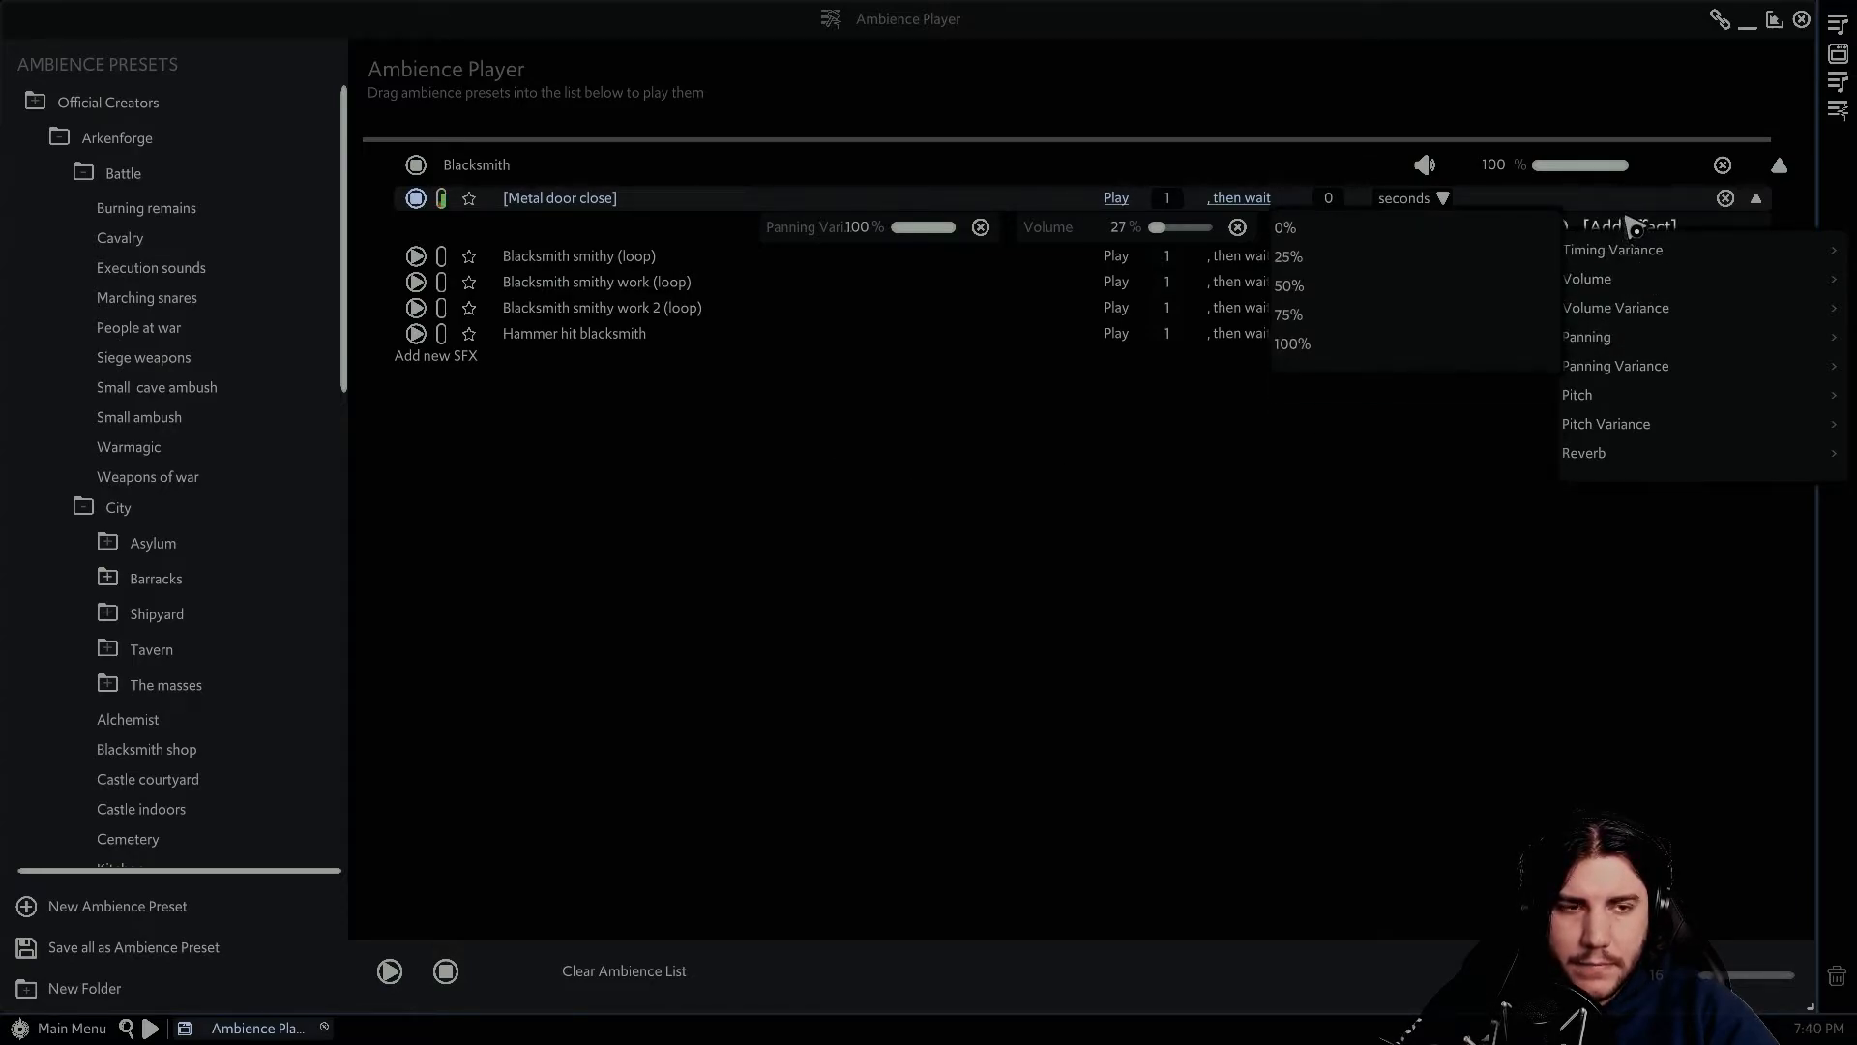
- Try a Pitch effect on Metal door close, varying it between 10 and 200, and remove it again
{"action": "mouse_move", "coordinate": [1586, 411]}
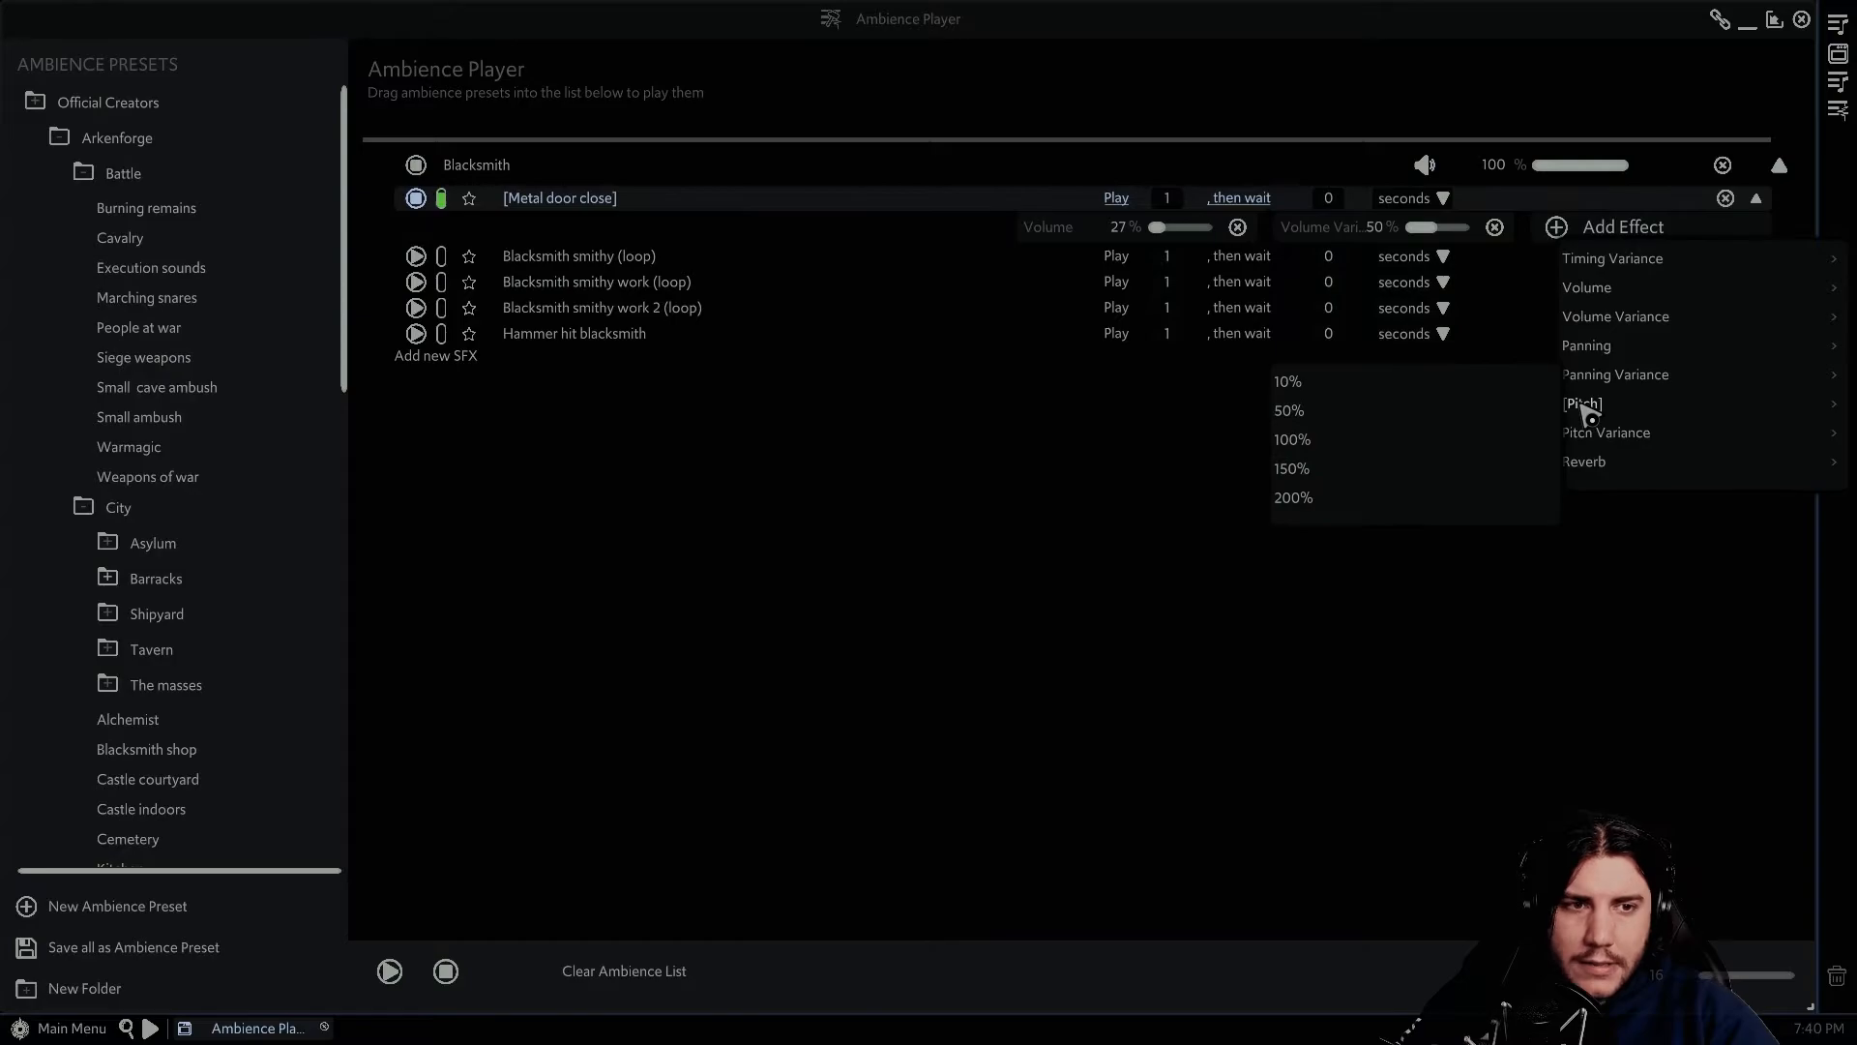
{"action": "left_click", "coordinate": [1301, 441]}
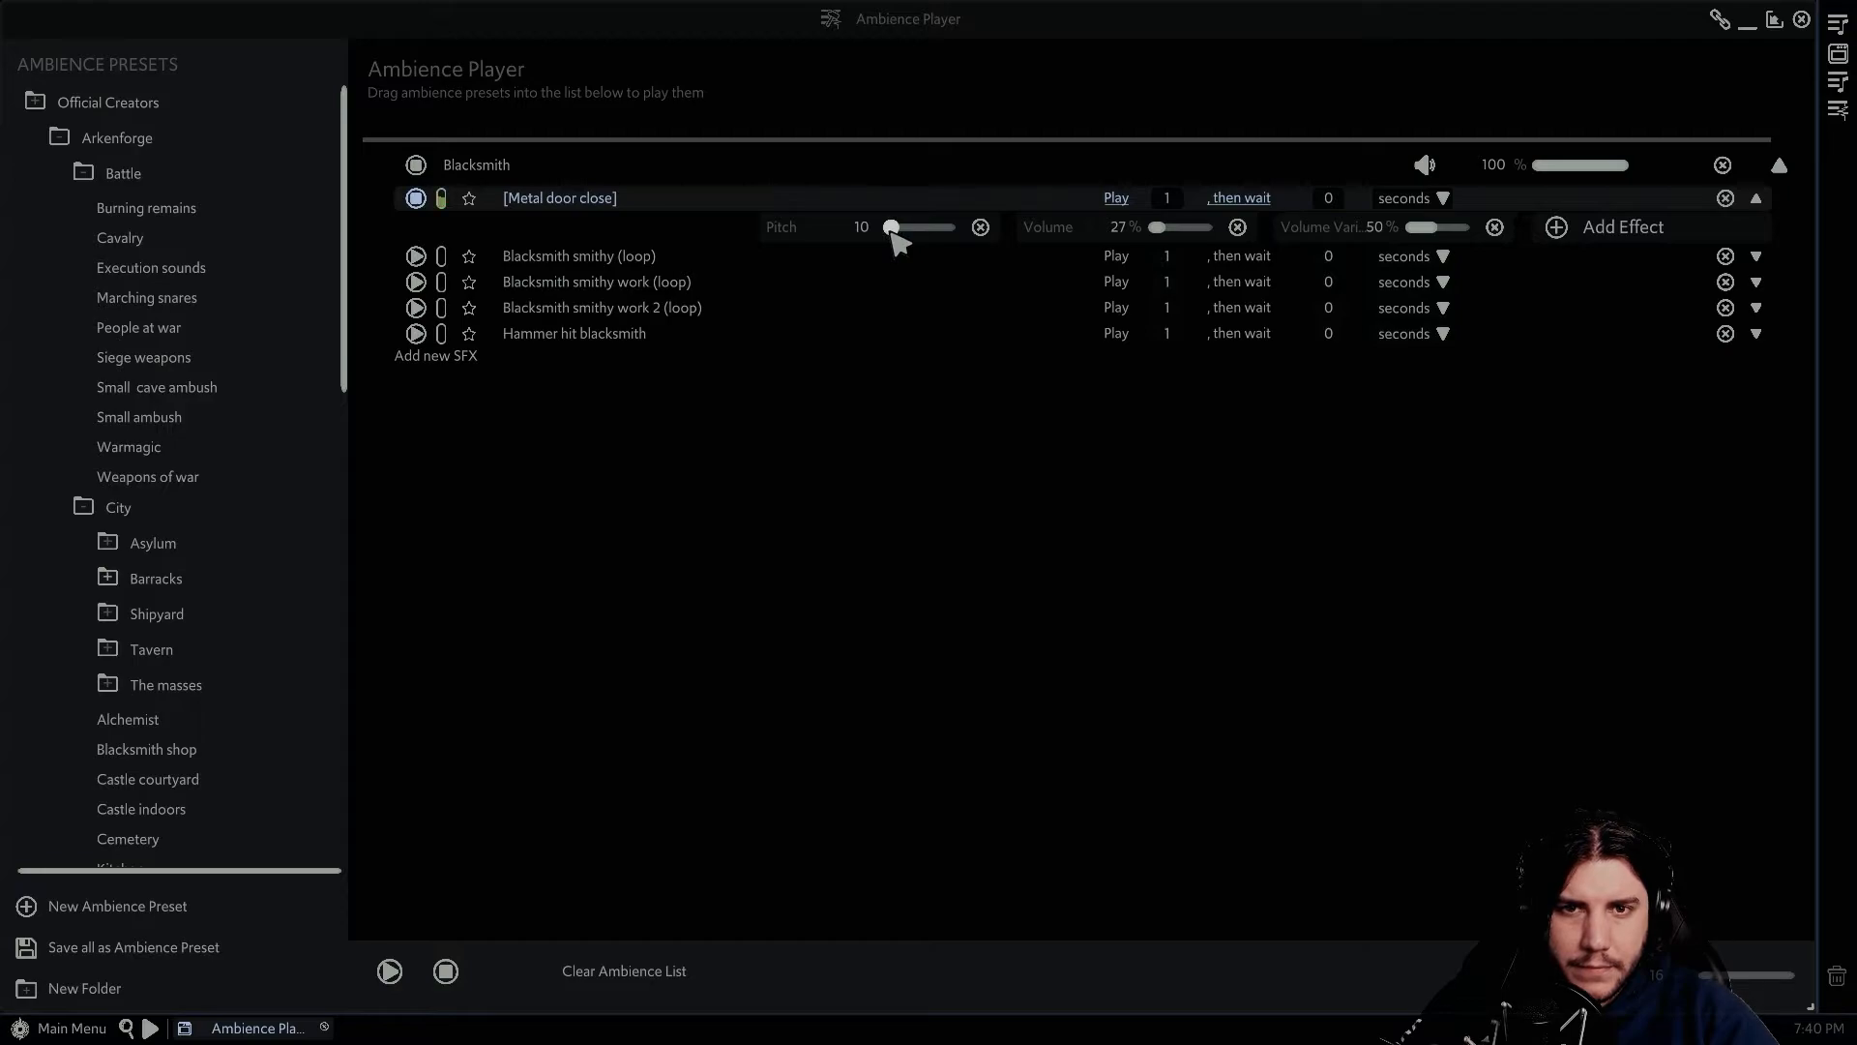
{"action": "left_click_drag", "start_coordinate": [892, 232], "coordinate": [963, 240]}
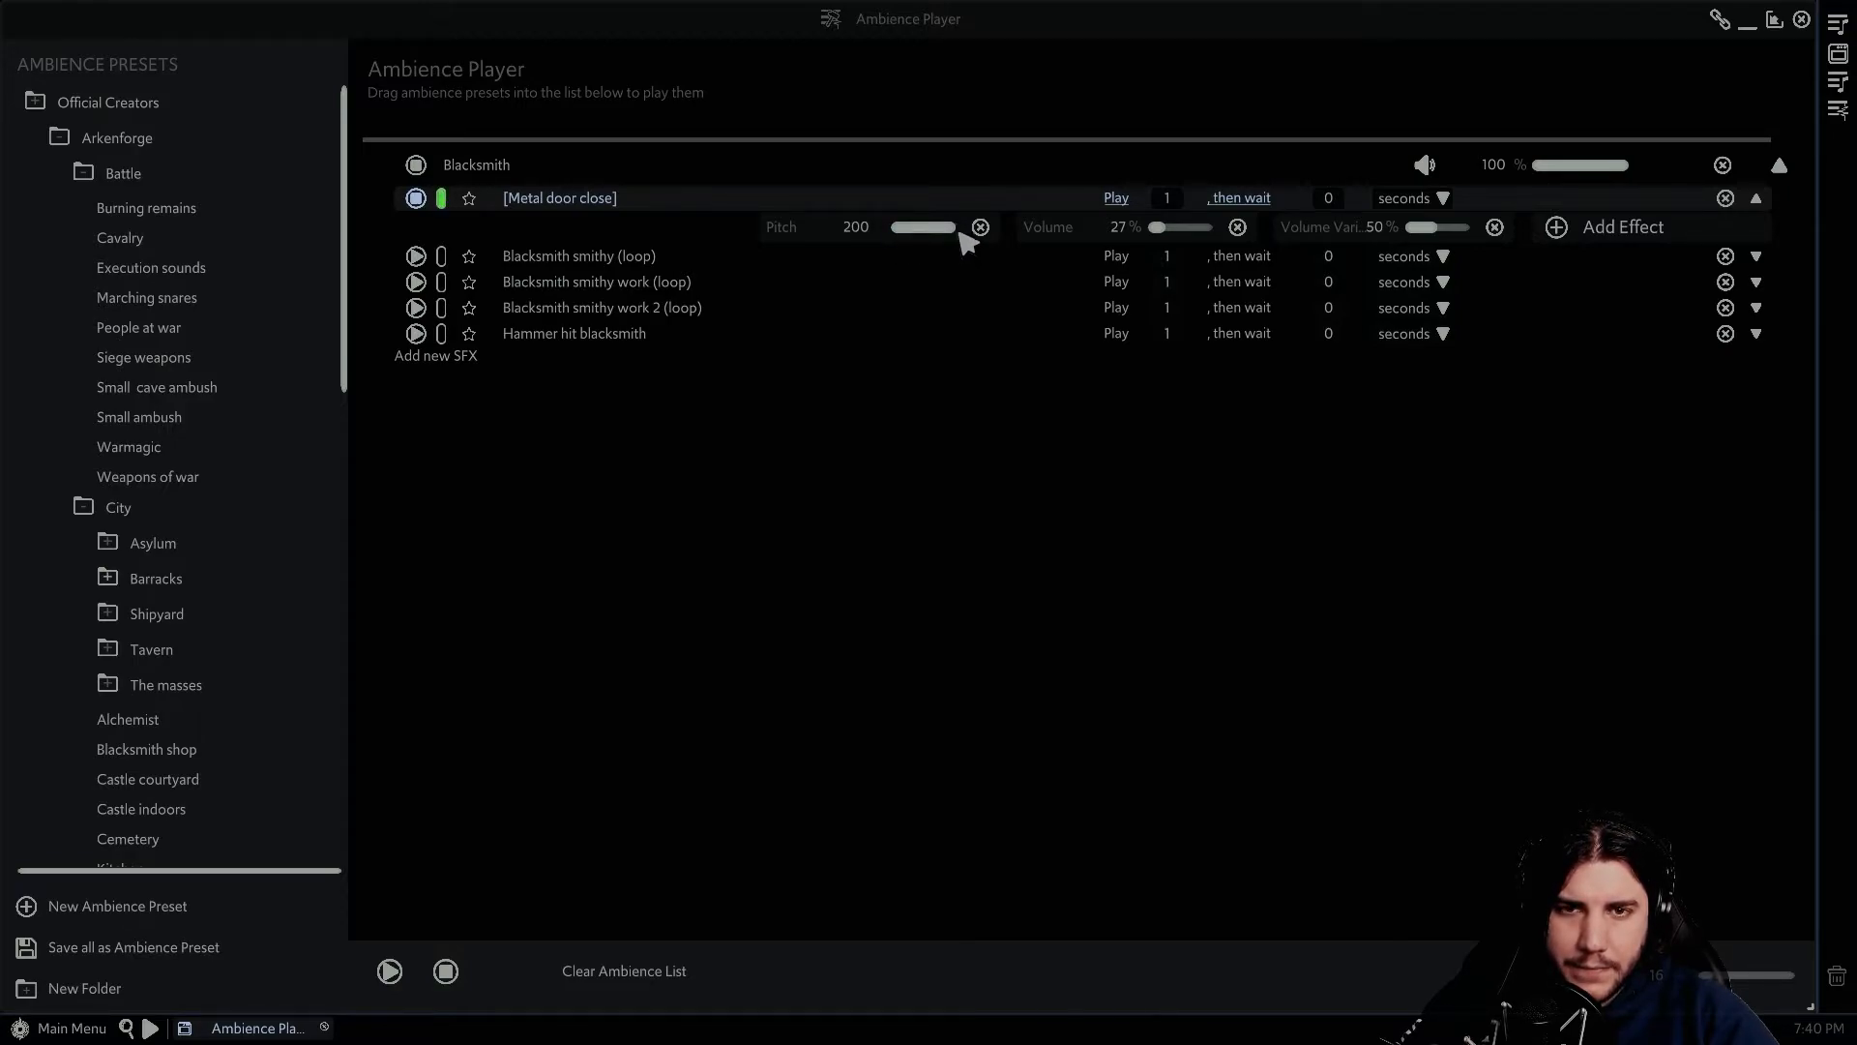
{"action": "left_click", "coordinate": [980, 226]}
- Try a Pitch Variance effect of 50% on Metal door close and remove it again
{"action": "left_click", "coordinate": [1644, 228]}
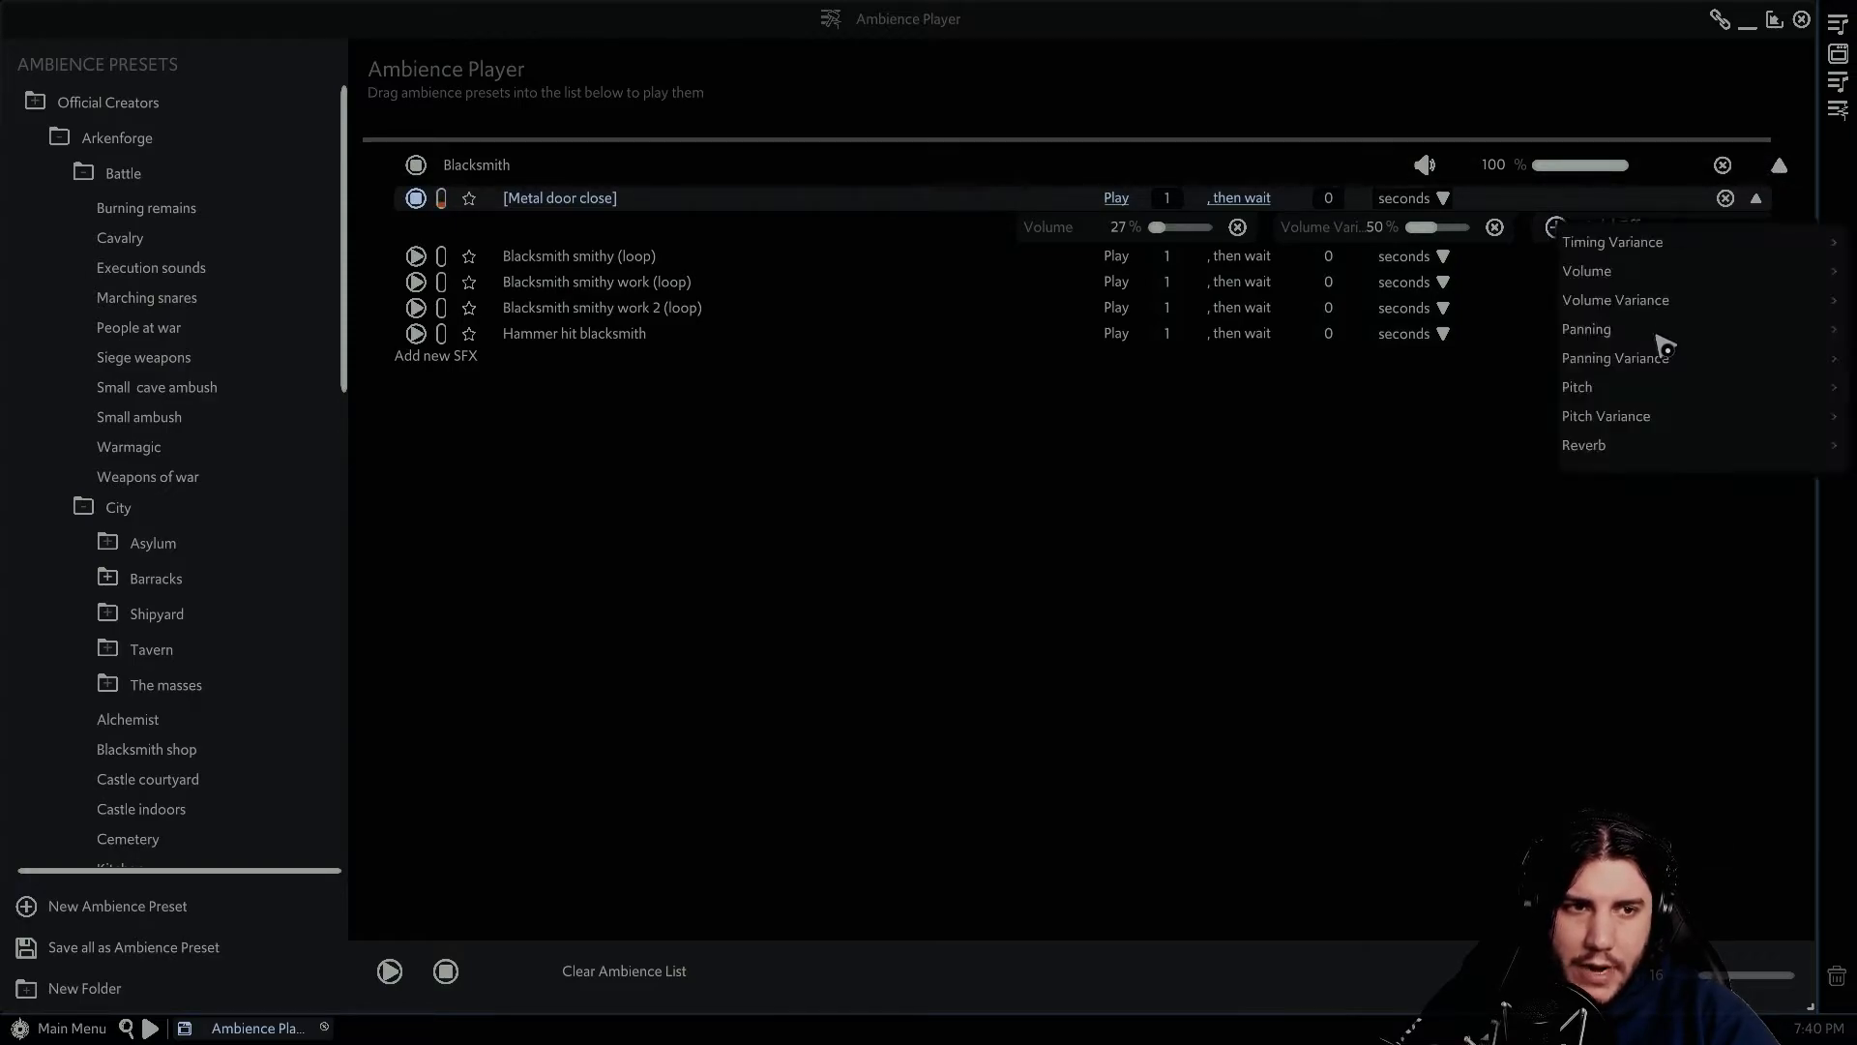
{"action": "mouse_move", "coordinate": [1625, 425]}
{"action": "left_click", "coordinate": [1441, 452]}
{"action": "mouse_move", "coordinate": [1649, 303]}
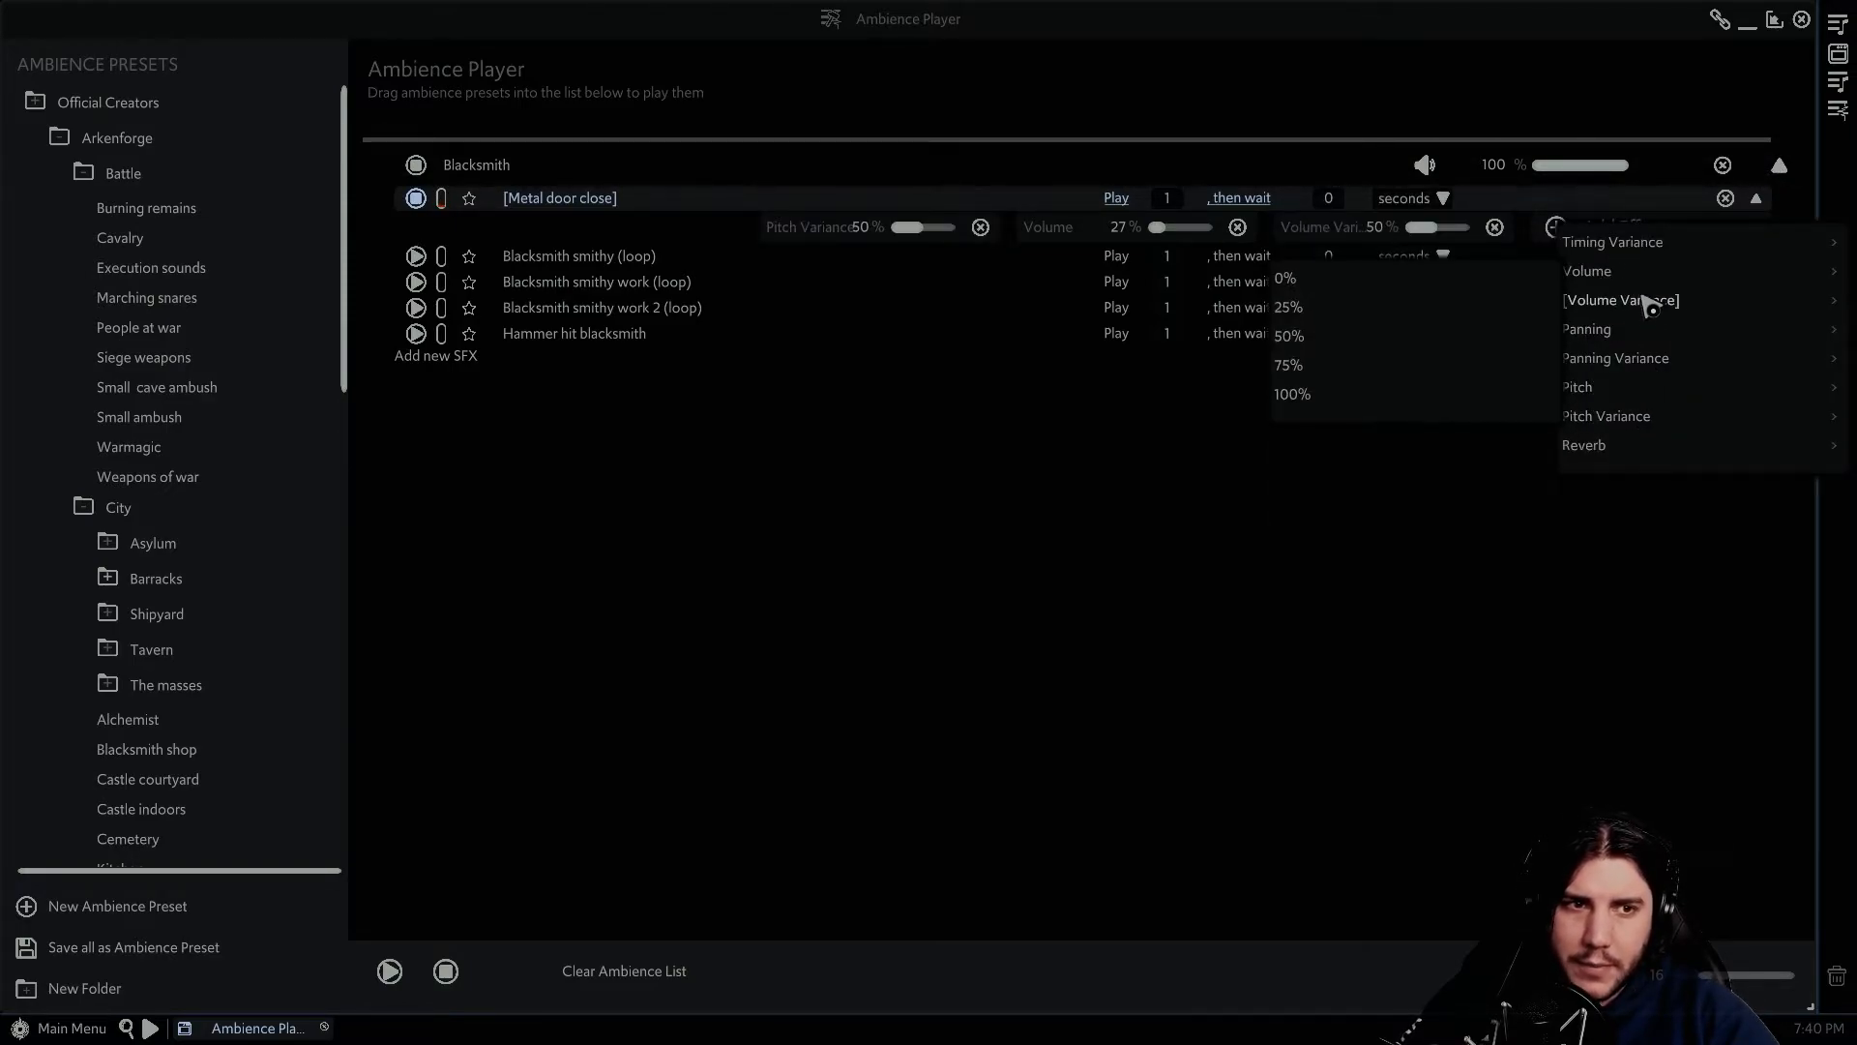
{"action": "mouse_move", "coordinate": [1652, 395]}
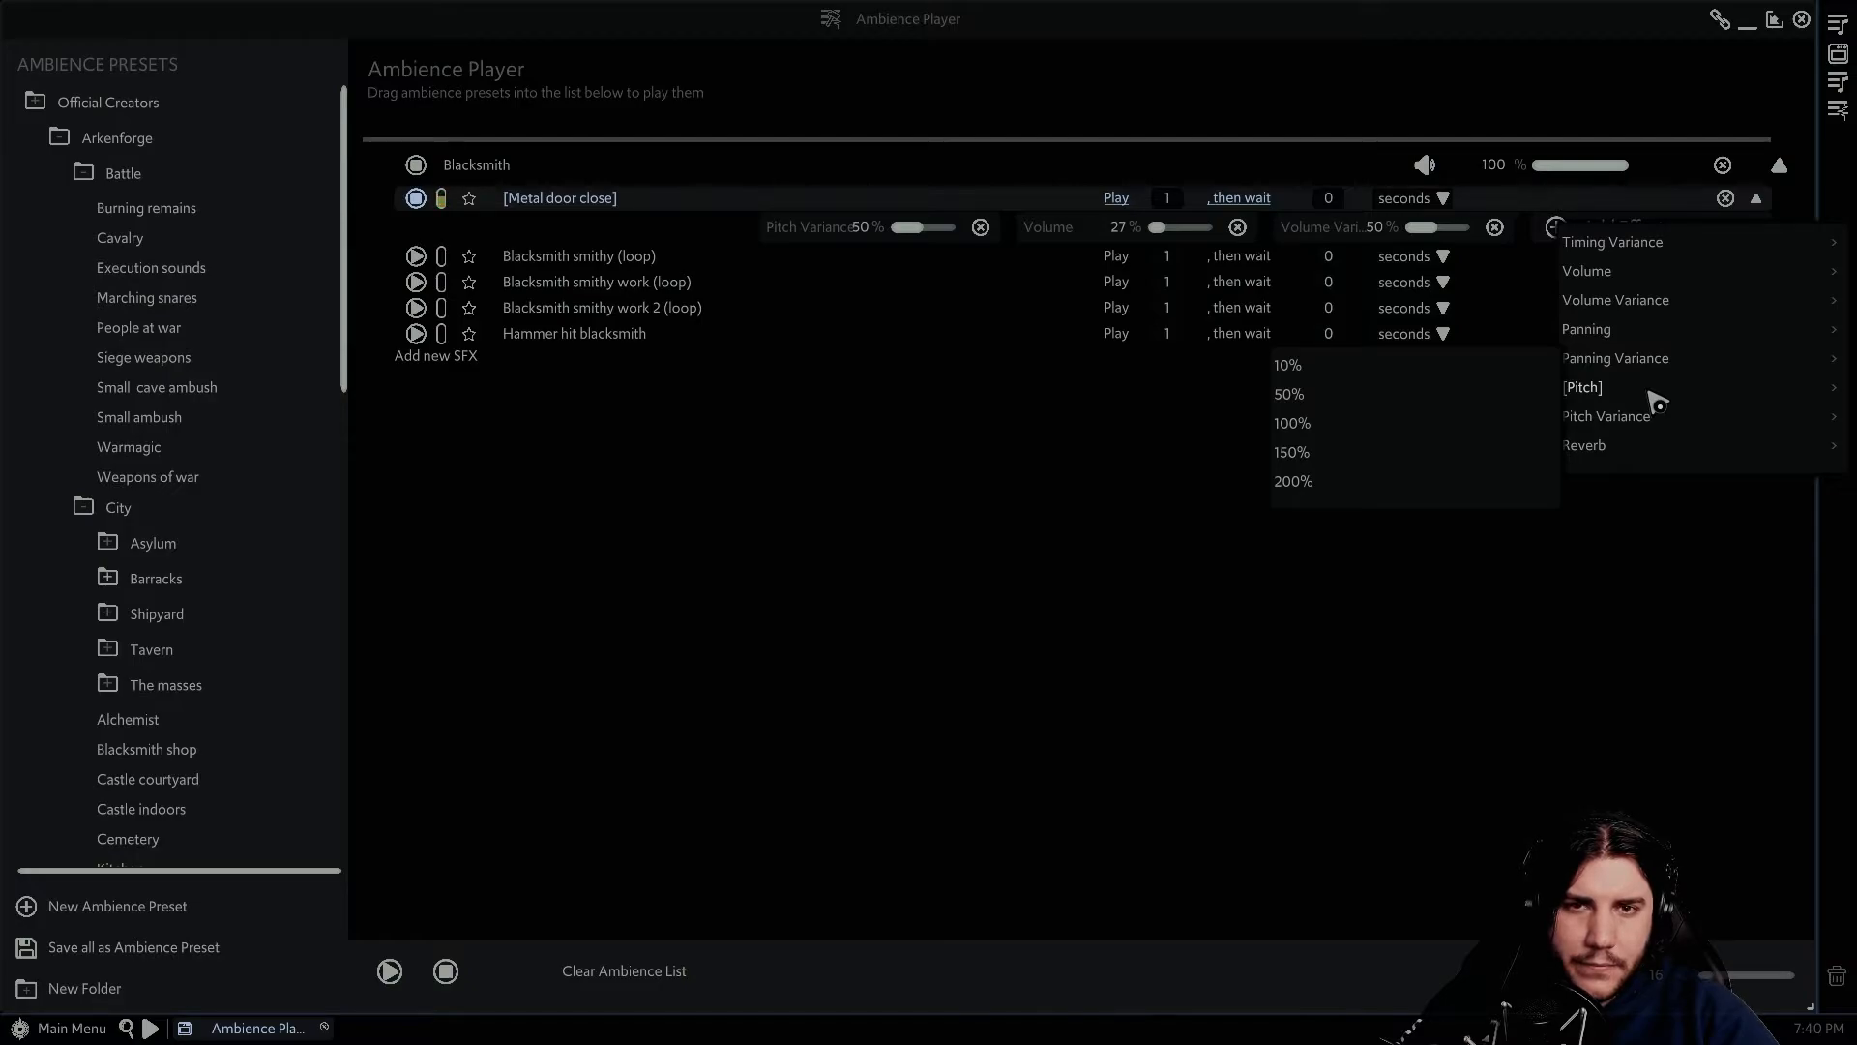
{"action": "left_click", "coordinate": [981, 226]}
{"action": "left_click", "coordinate": [980, 227]}
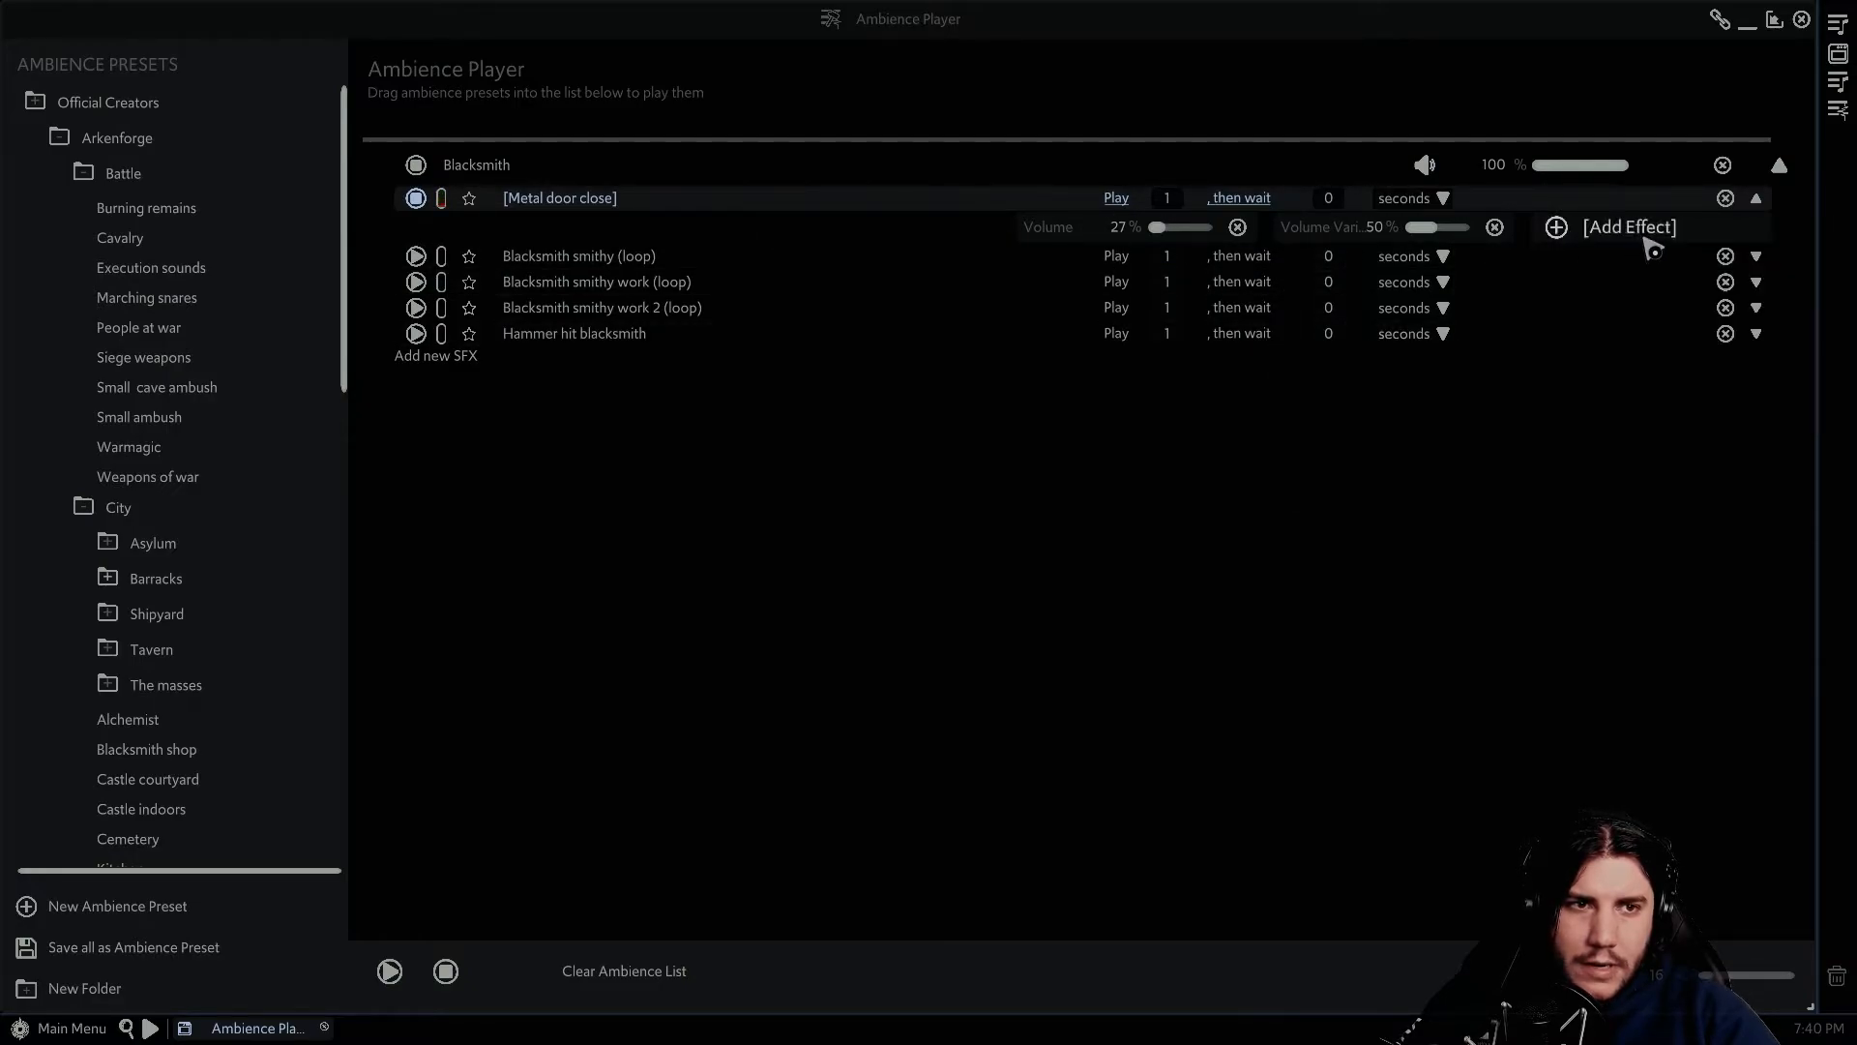
- Add a Reverb effect to Metal door close using the pre-defined Bathroom setting
{"action": "left_click", "coordinate": [1645, 233]}
{"action": "mouse_move", "coordinate": [1612, 474]}
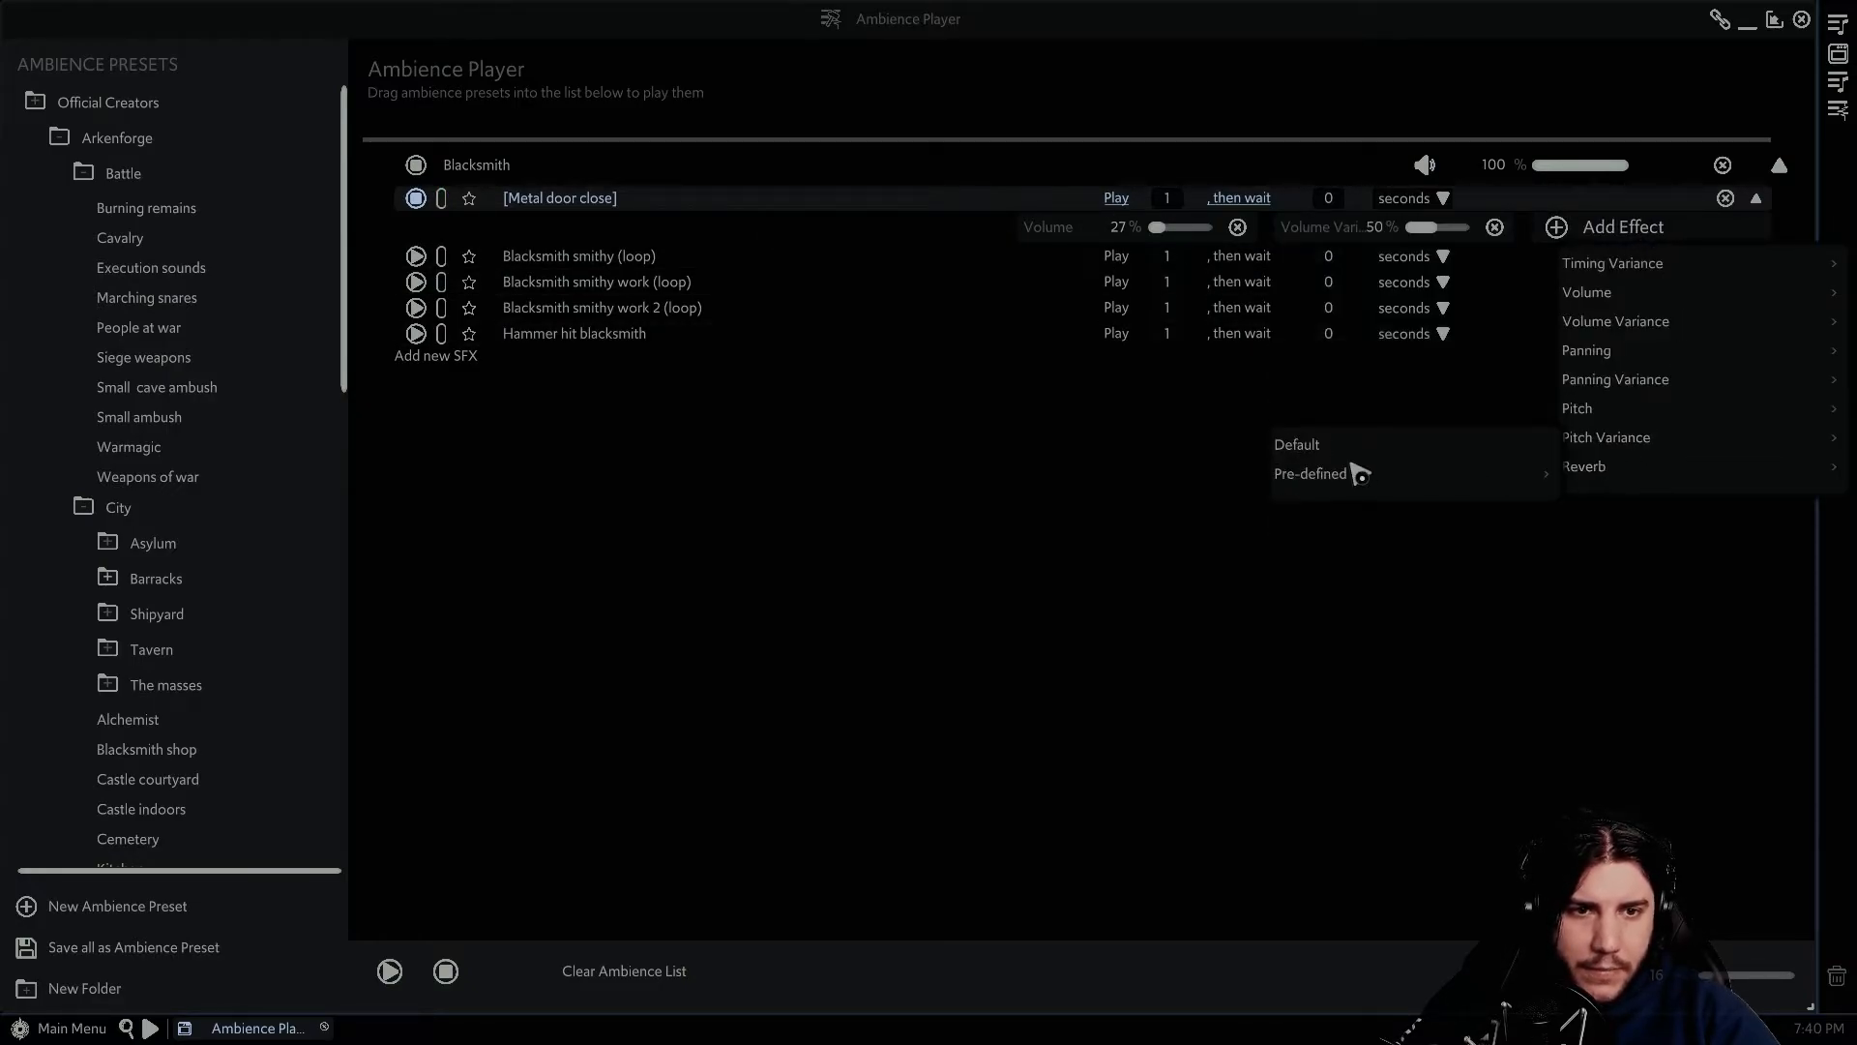
{"action": "mouse_move", "coordinate": [1341, 486]}
{"action": "left_click", "coordinate": [1604, 371]}
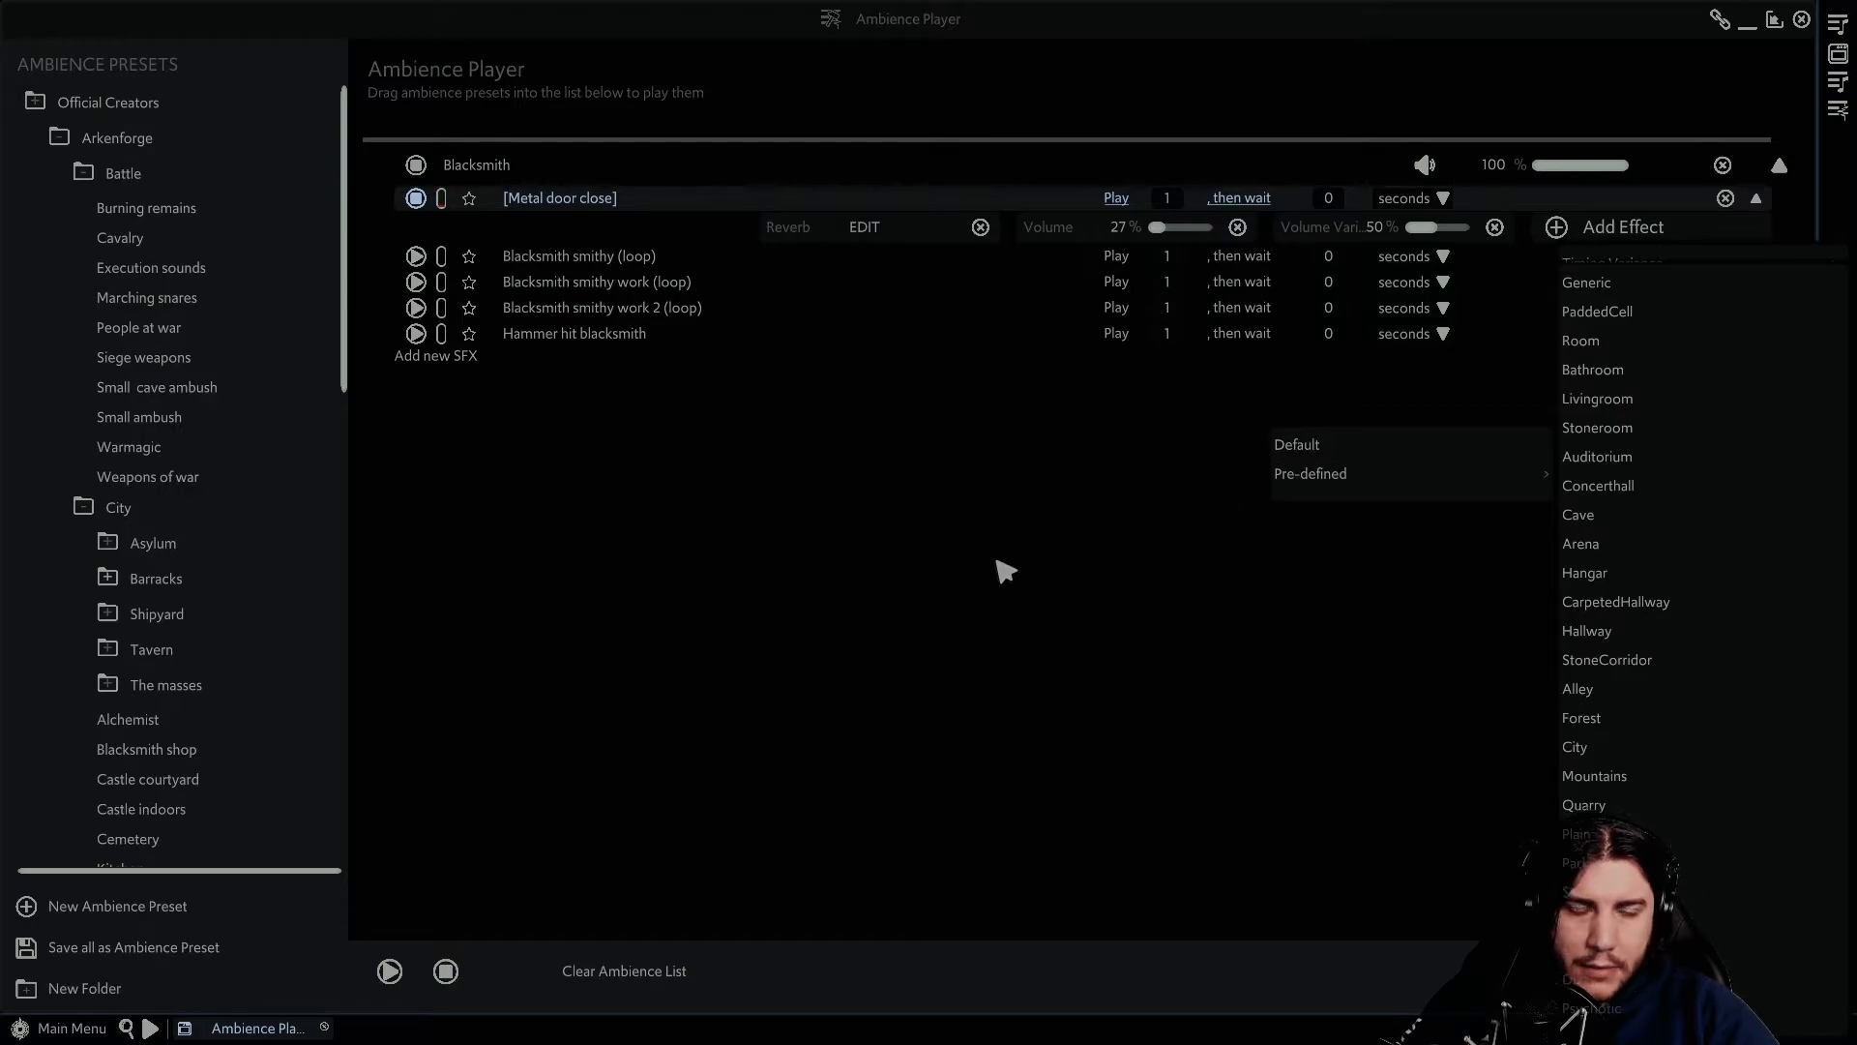
{"action": "left_click", "coordinate": [1009, 582]}
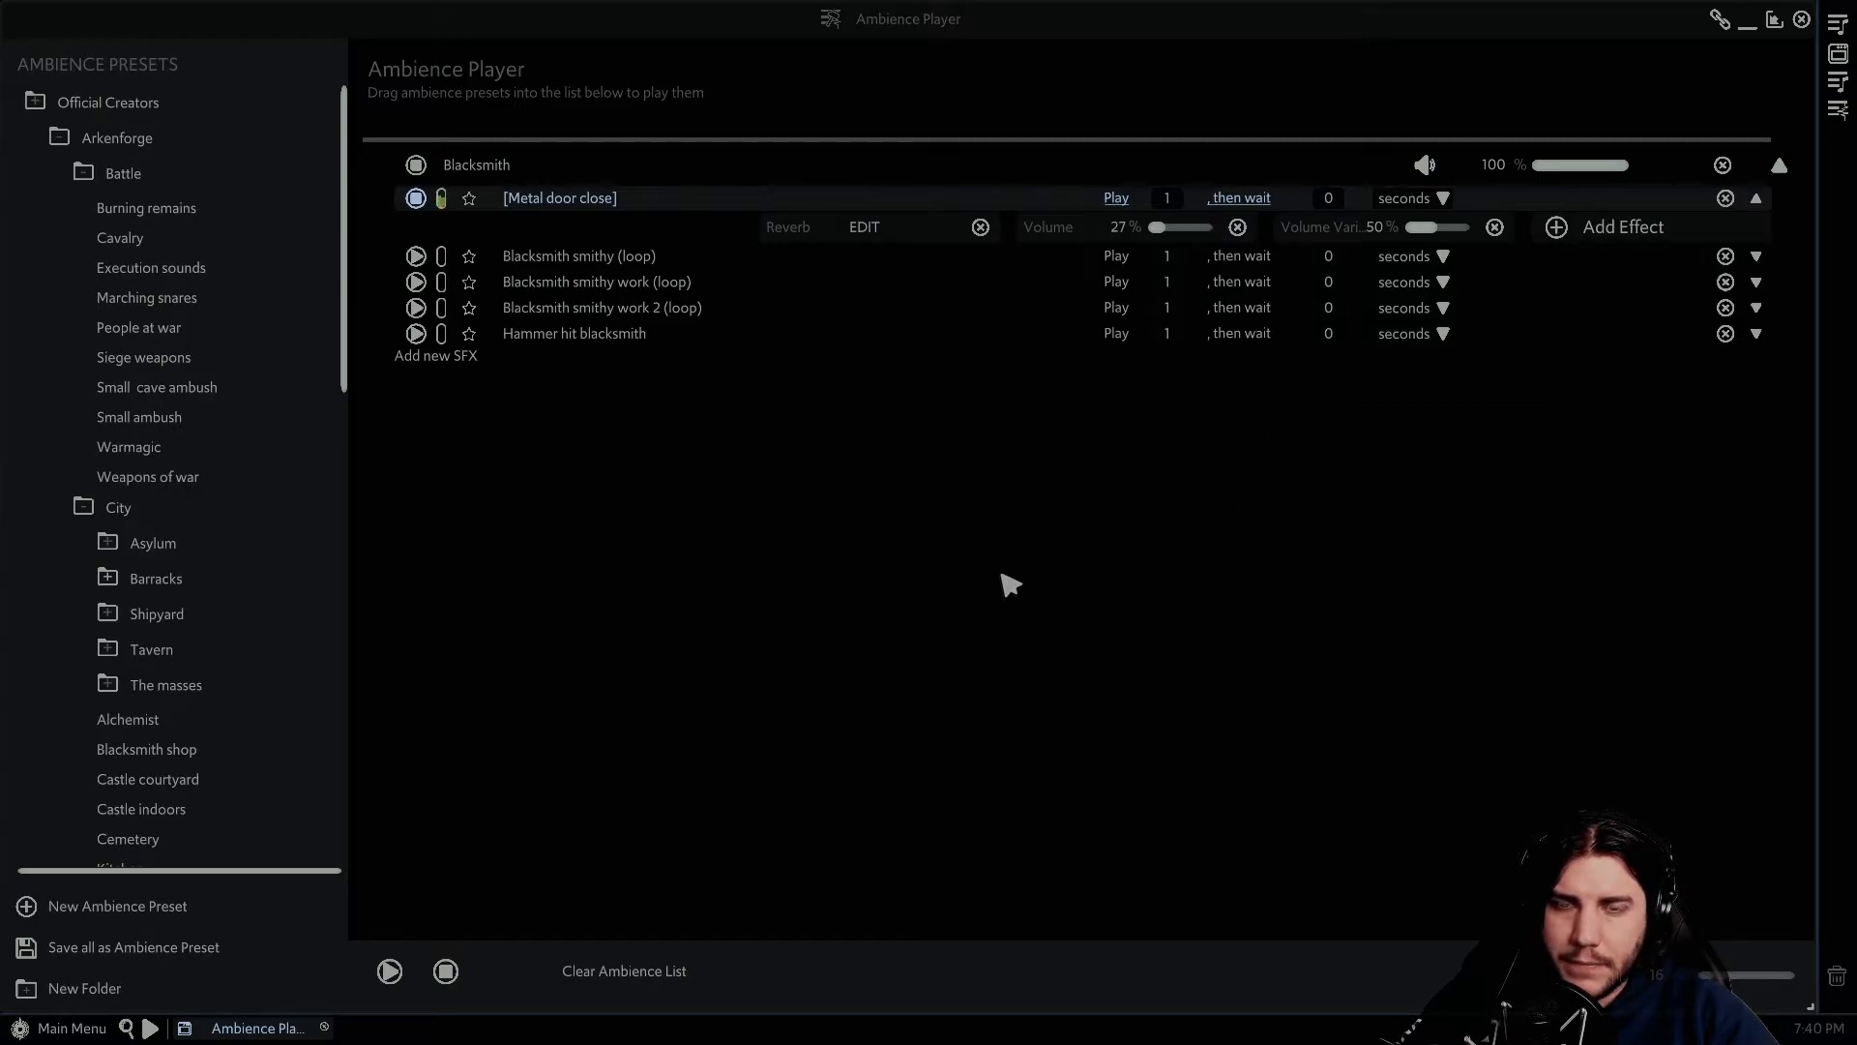
- Switch the Metal door close reverb to Living Room, with Reflections Level at about -4652 and Reverb Level at about 850
{"action": "left_click", "coordinate": [861, 228]}
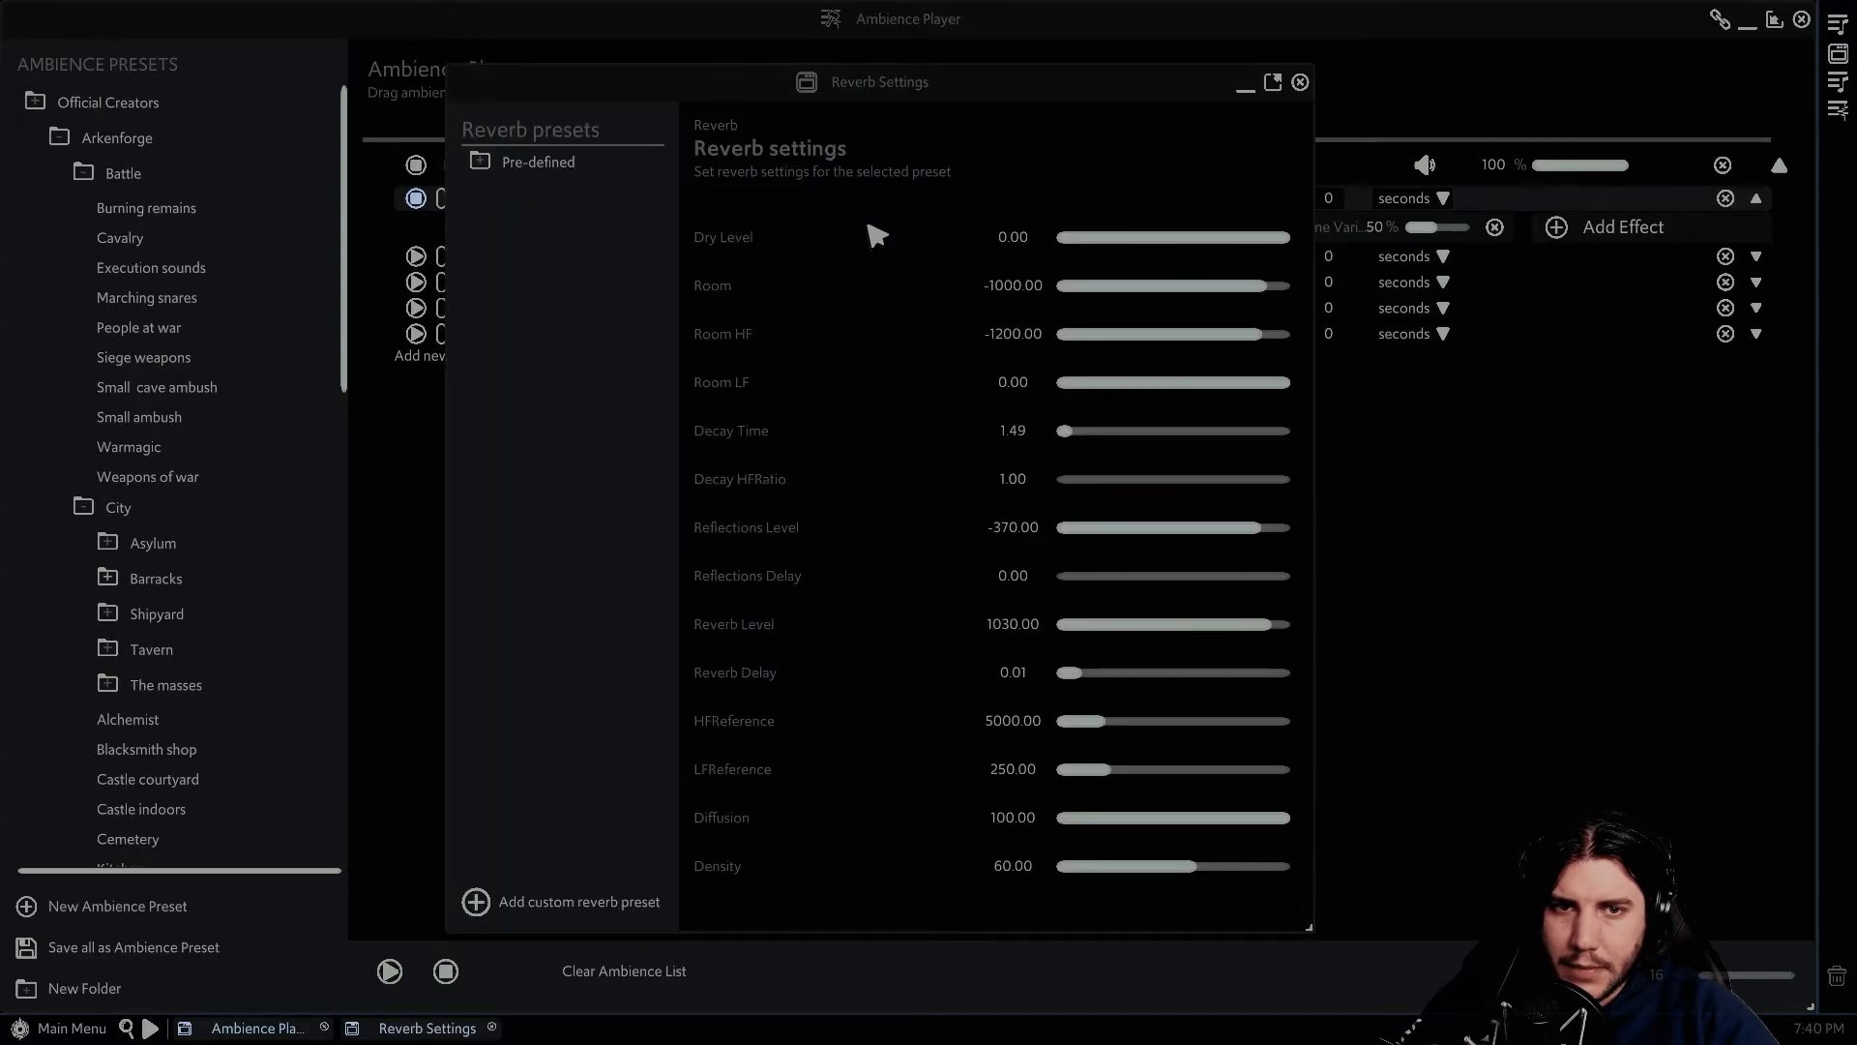
{"action": "left_click", "coordinate": [481, 164]}
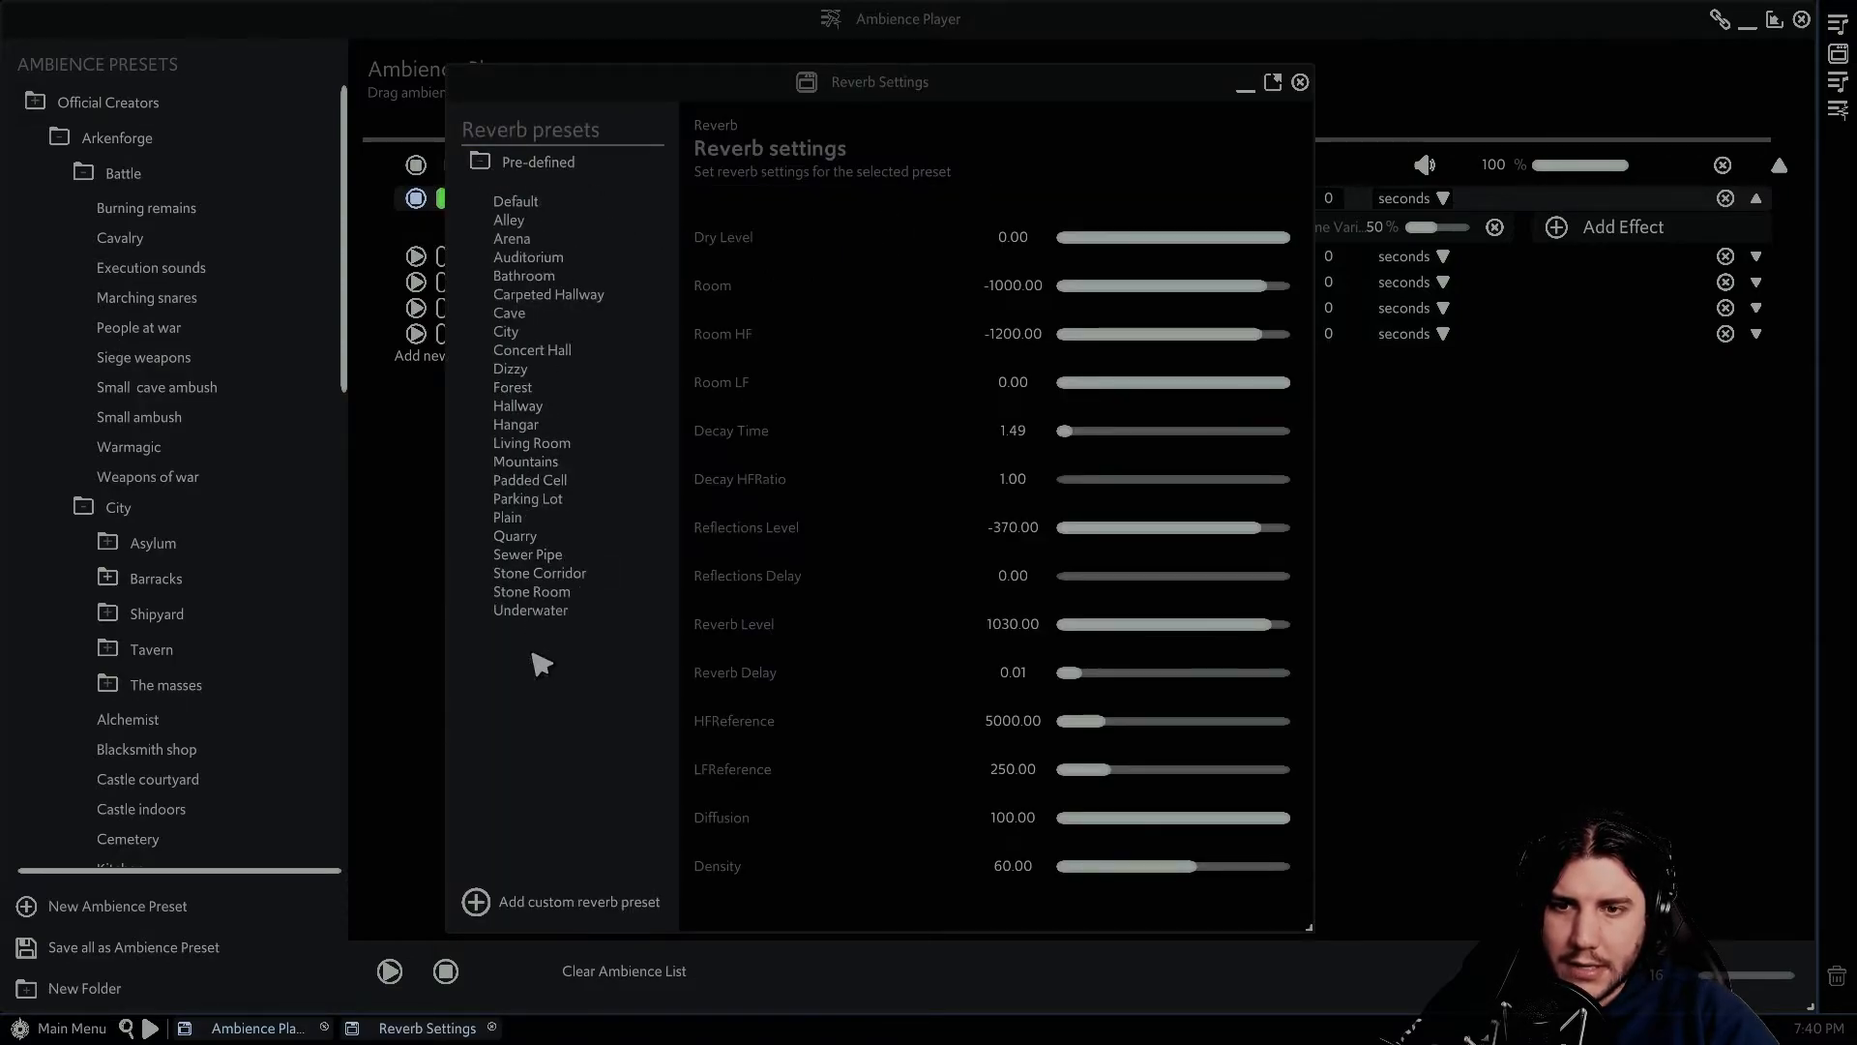
{"action": "left_click", "coordinate": [544, 444]}
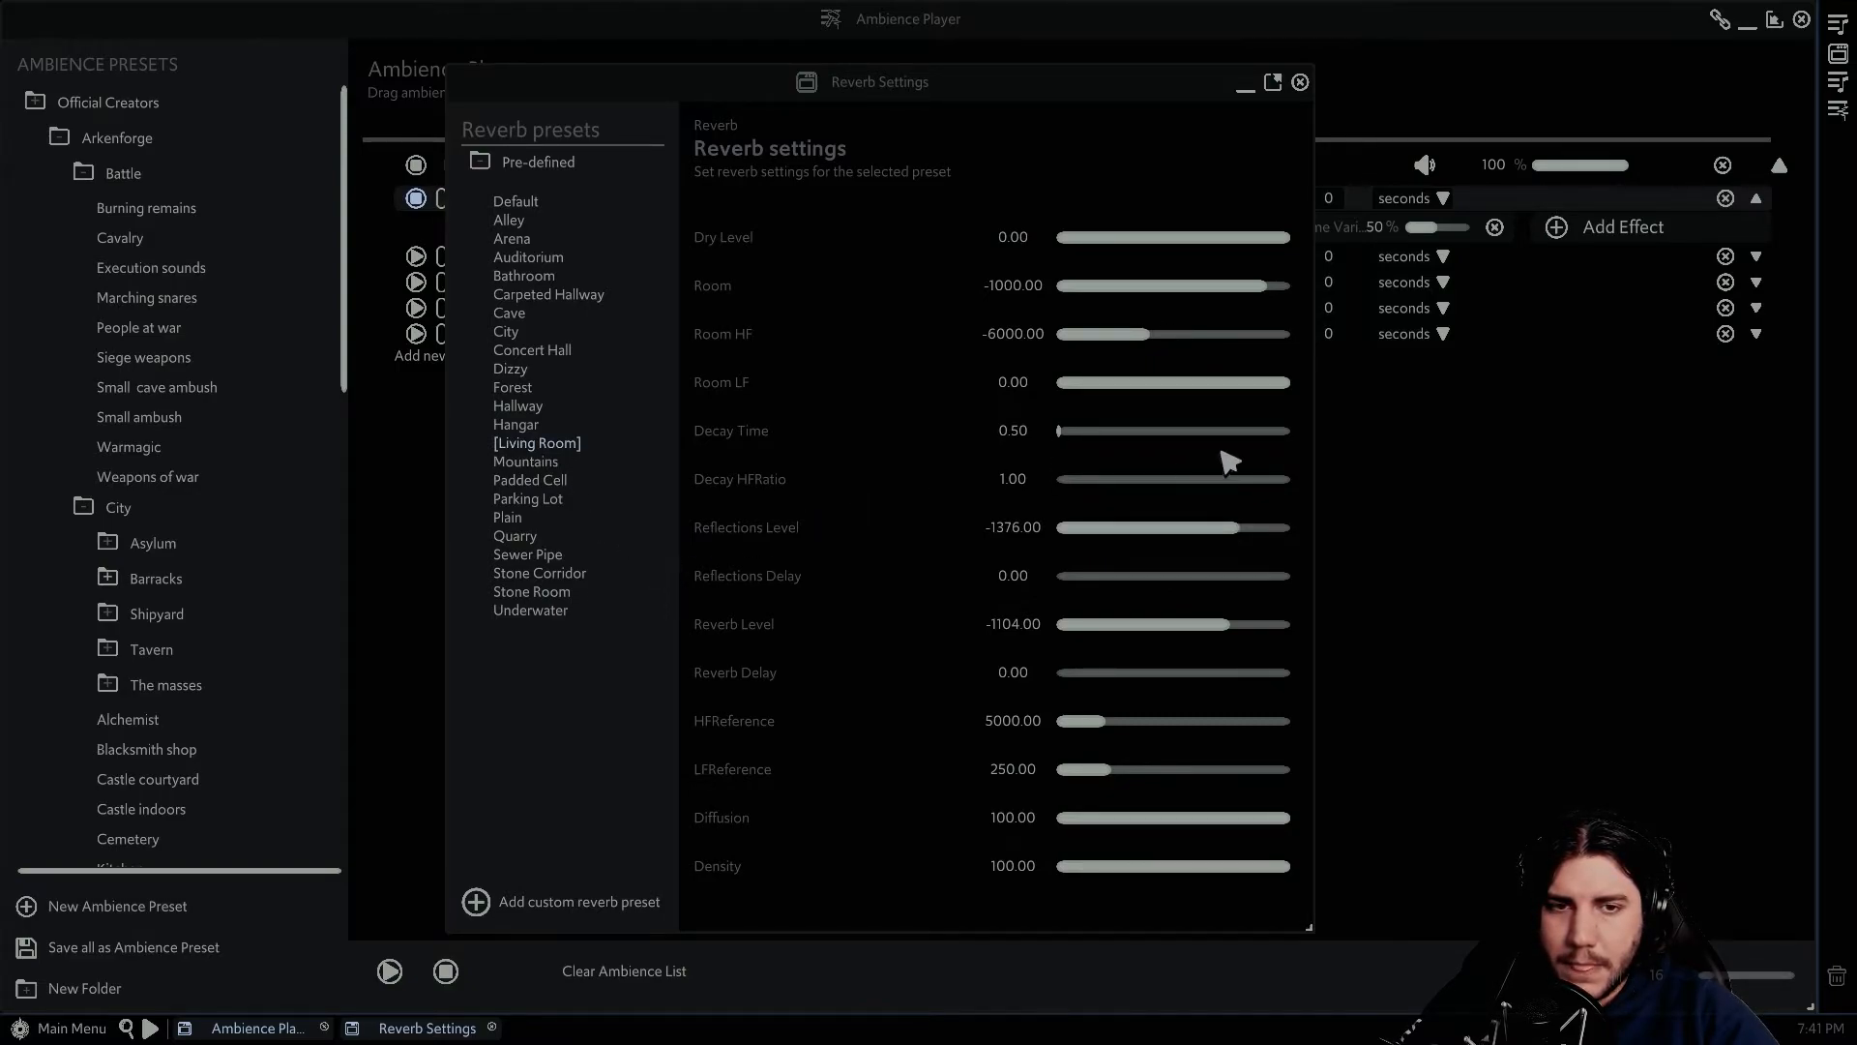
{"action": "left_click_drag", "start_coordinate": [1238, 523], "coordinate": [1168, 526]}
{"action": "left_click_drag", "start_coordinate": [1222, 626], "coordinate": [1267, 627]}
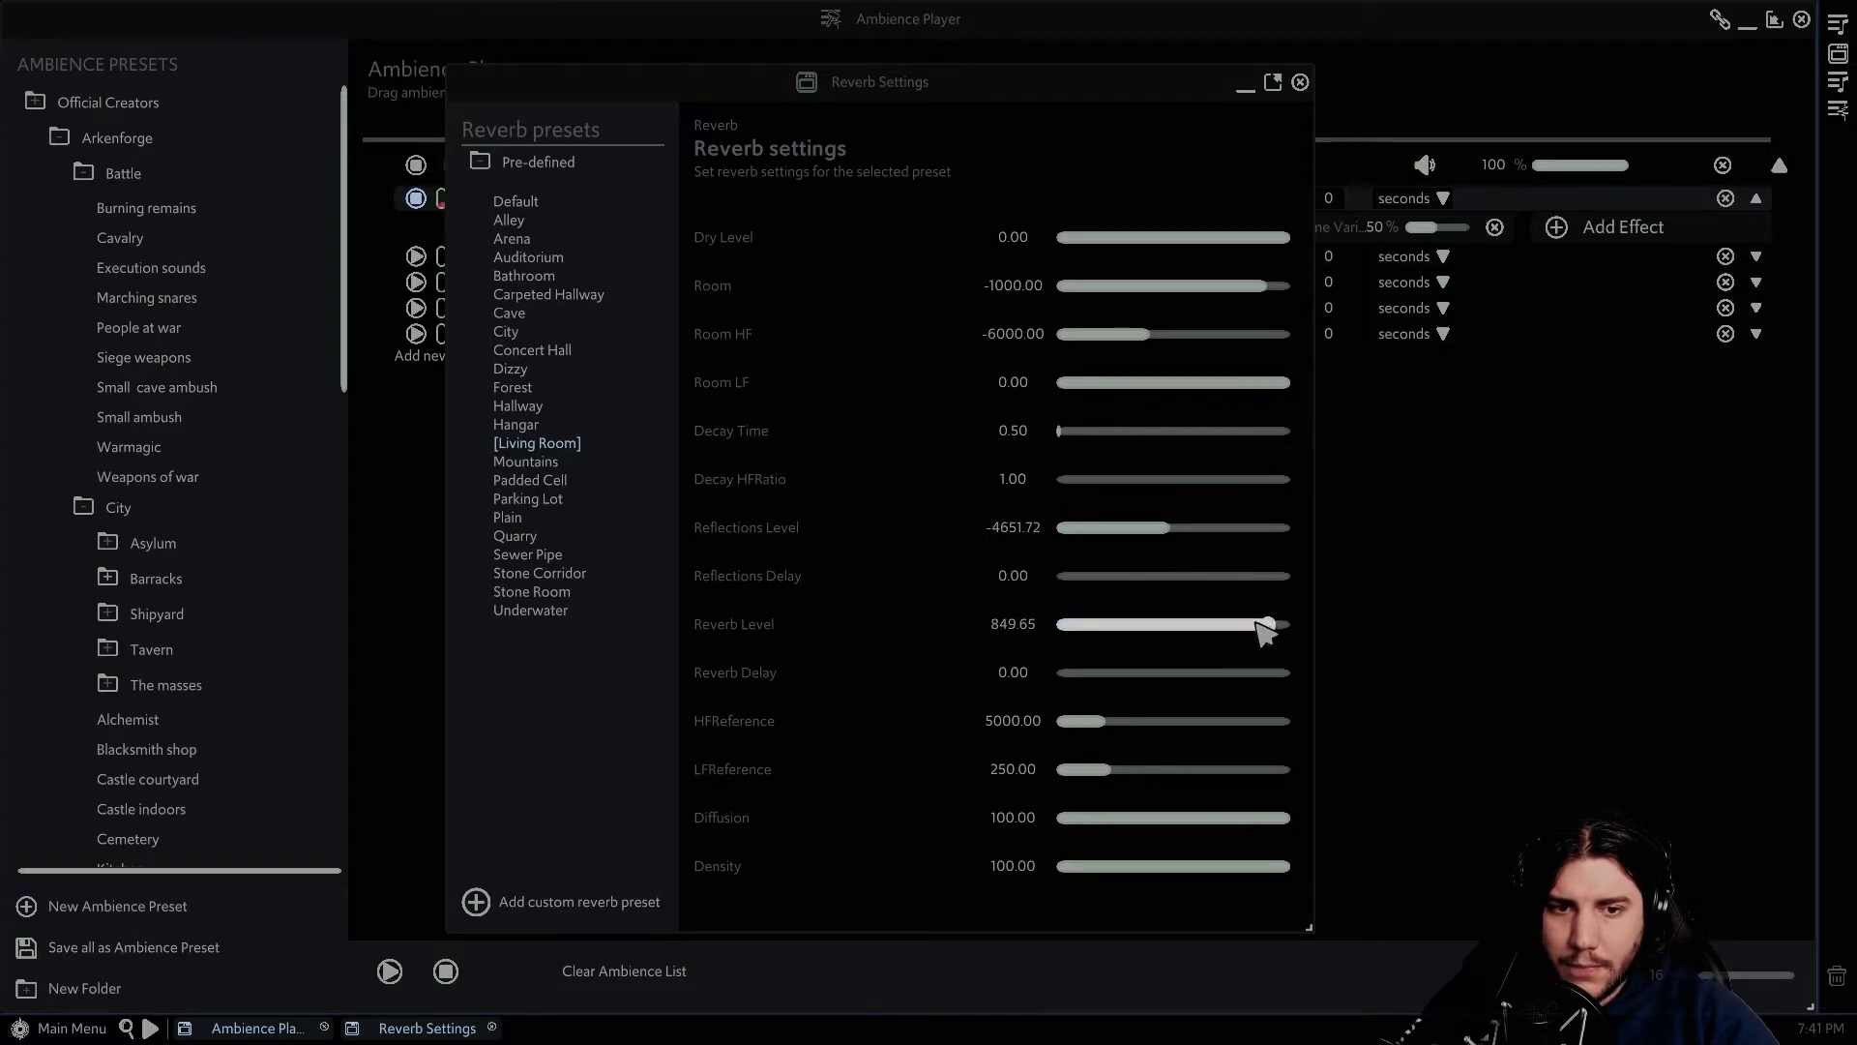
- Start adding a custom reverb preset, cancel at the naming prompt, and close the reverb settings
{"action": "left_click", "coordinate": [602, 900]}
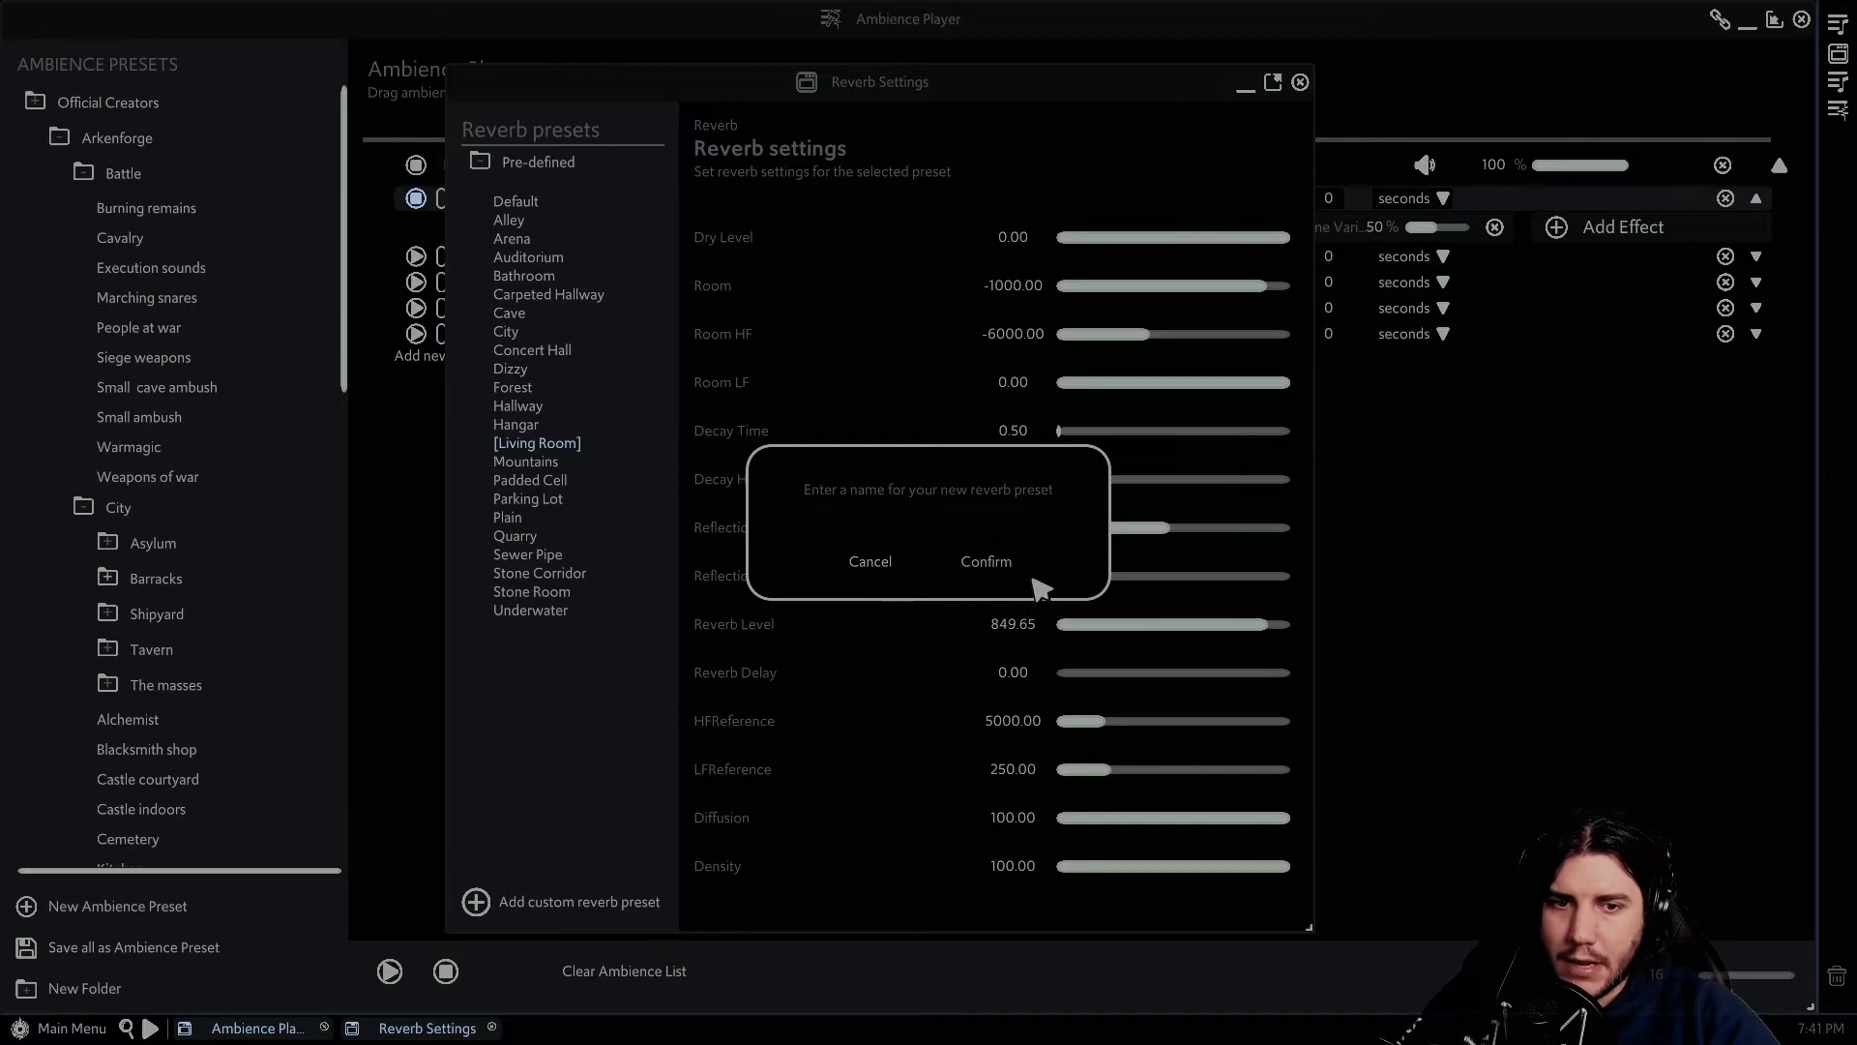
{"action": "left_click", "coordinate": [883, 570]}
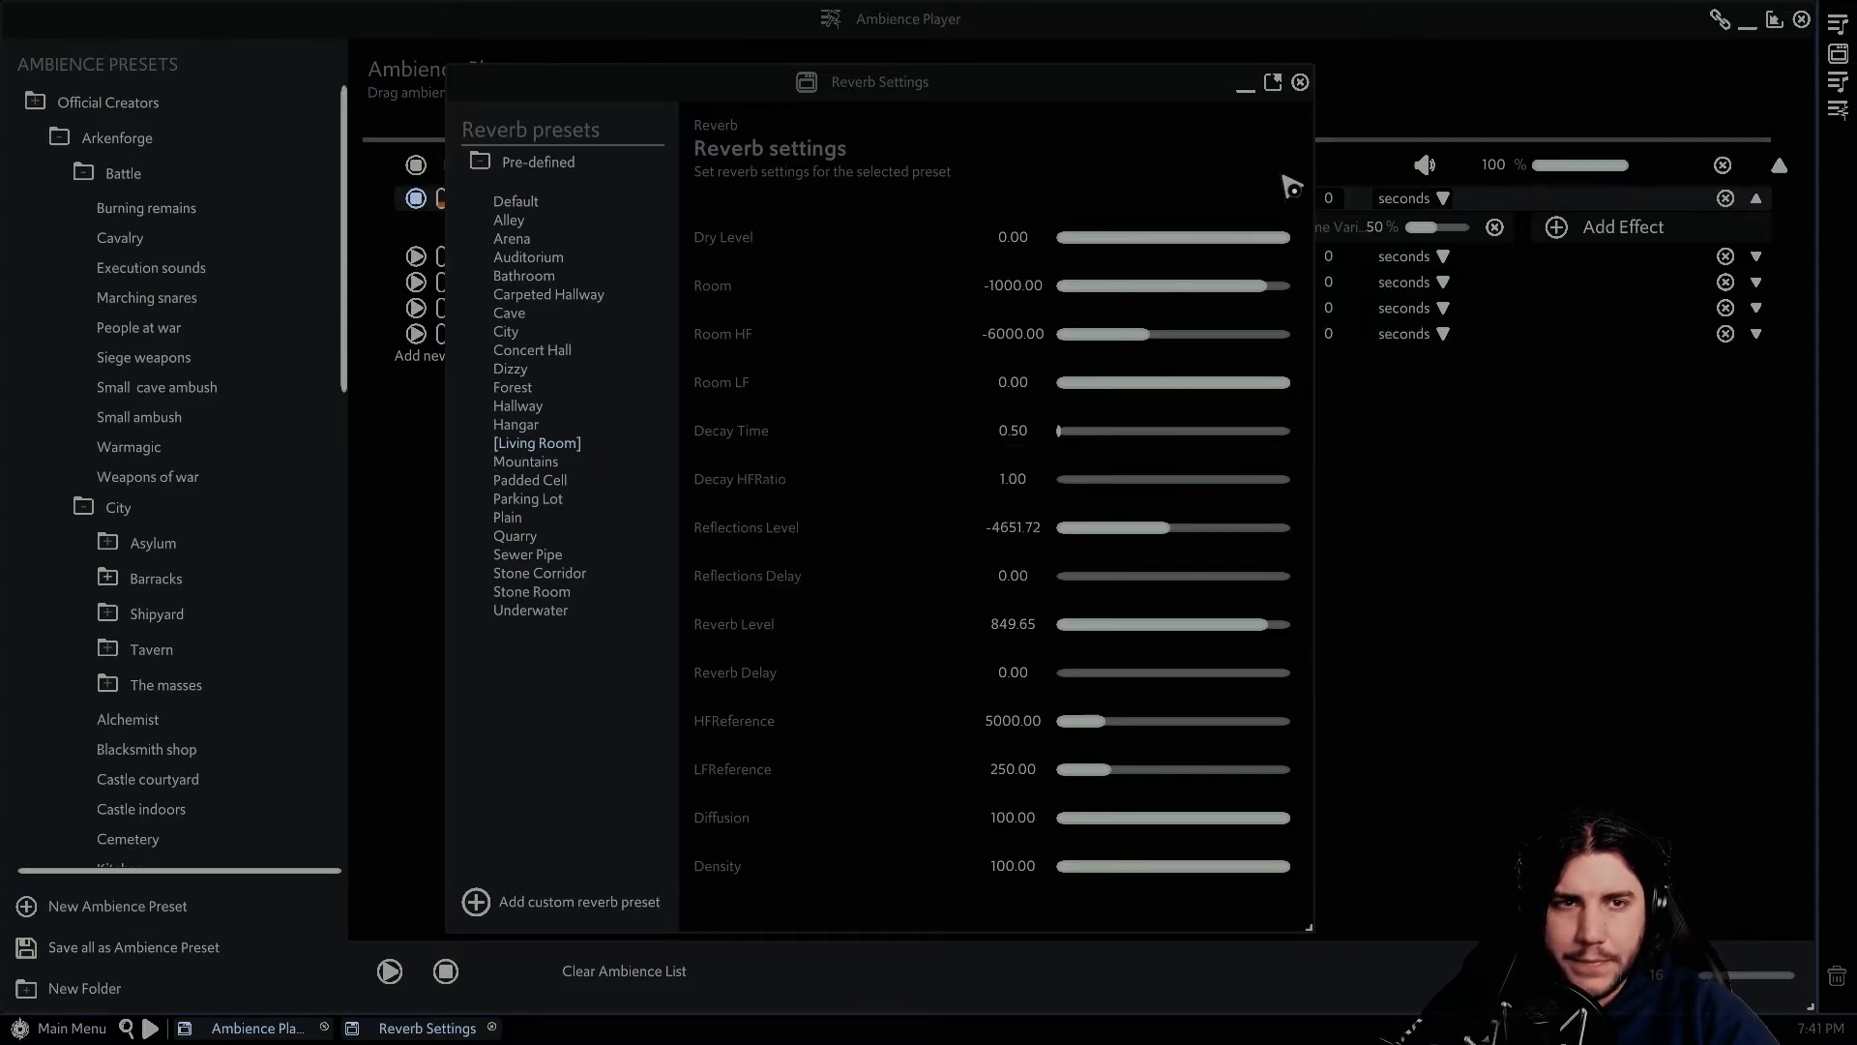
{"action": "left_click", "coordinate": [1300, 83]}
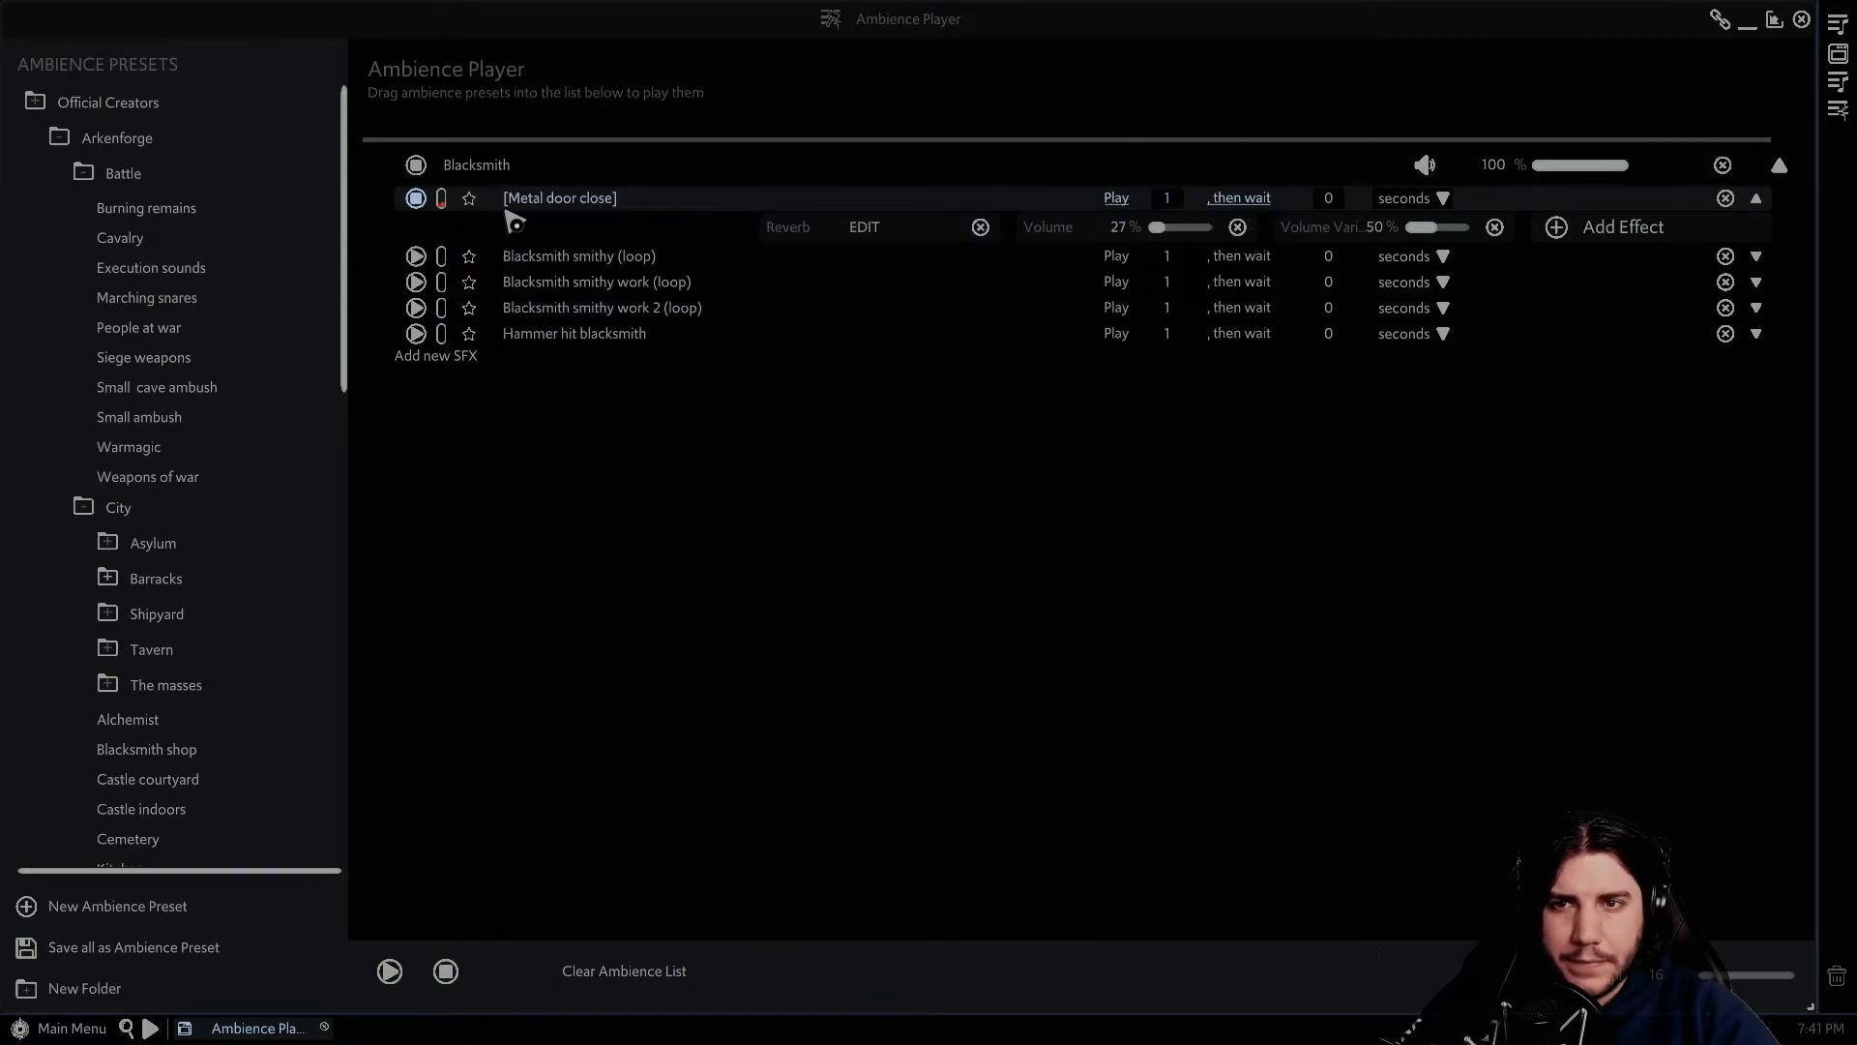
- Stop the Metal door close playback and delete Hammer hit blacksmith from the Blacksmith preset
{"action": "left_click", "coordinate": [415, 198]}
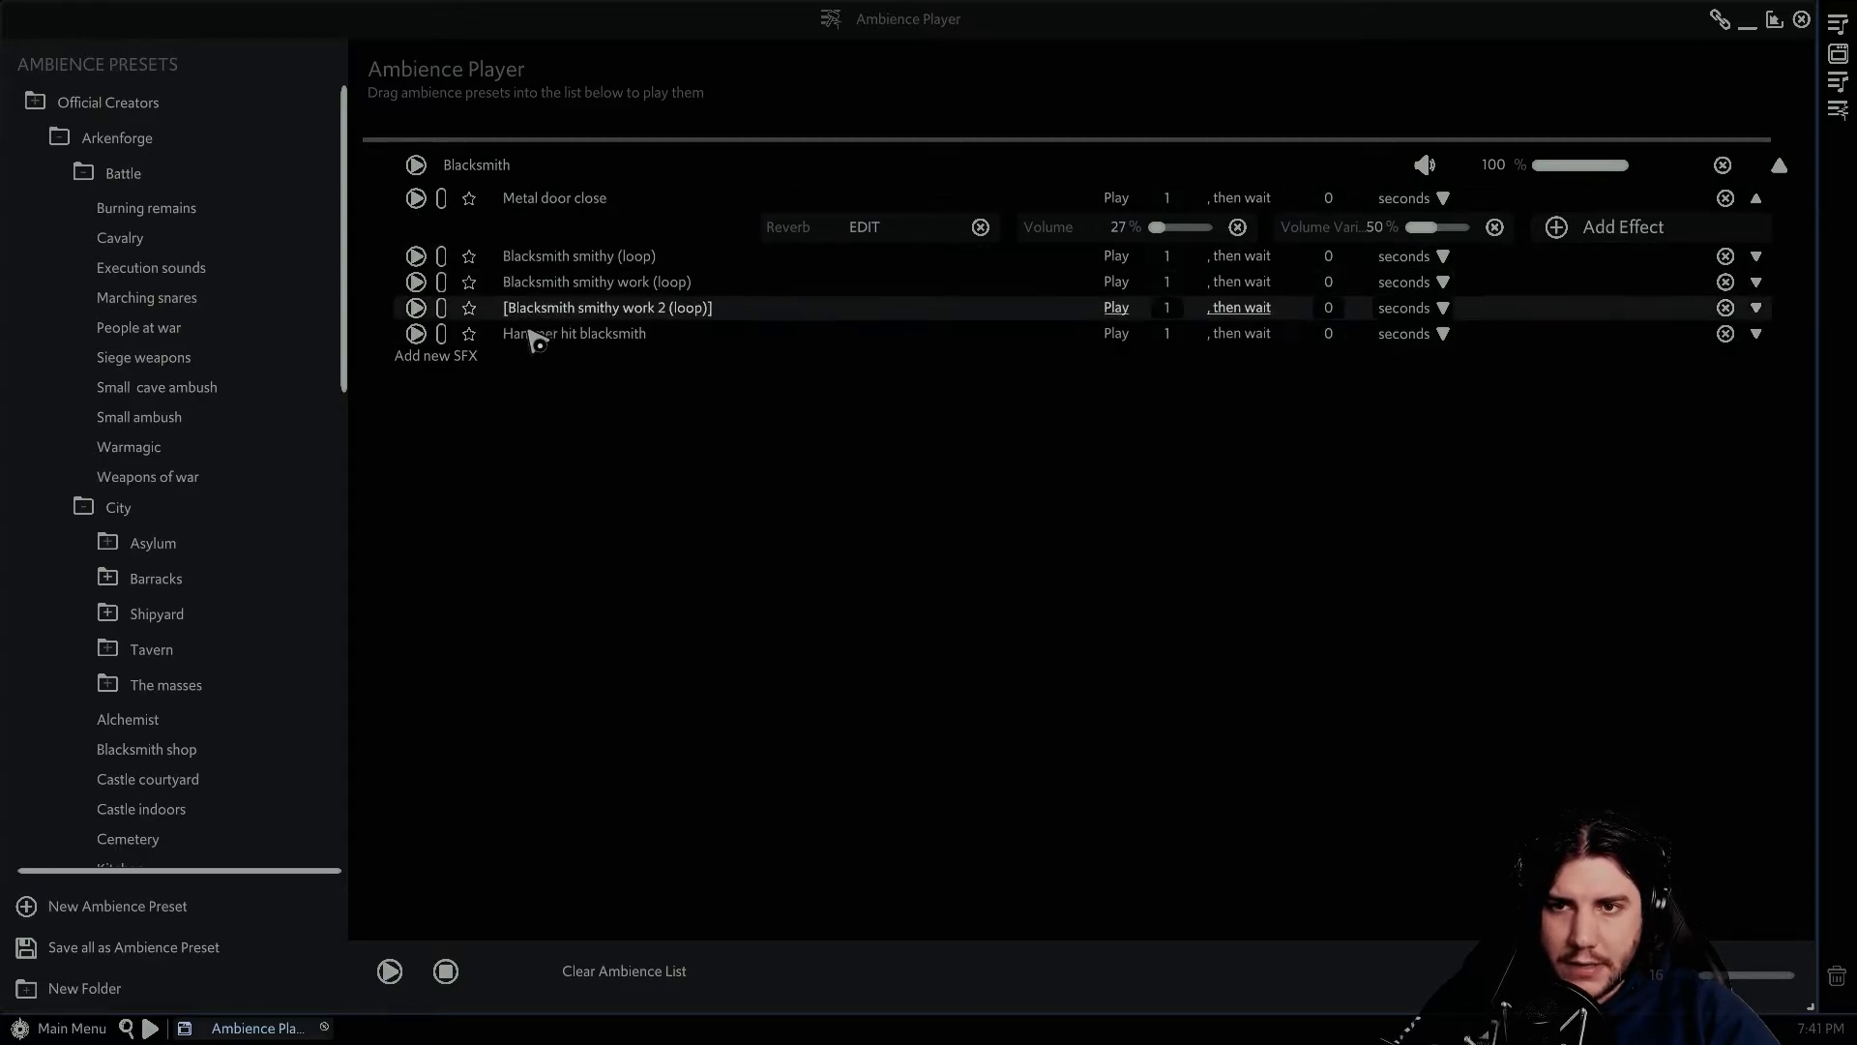
{"action": "left_click", "coordinate": [1726, 333]}
{"action": "left_click", "coordinate": [962, 536]}
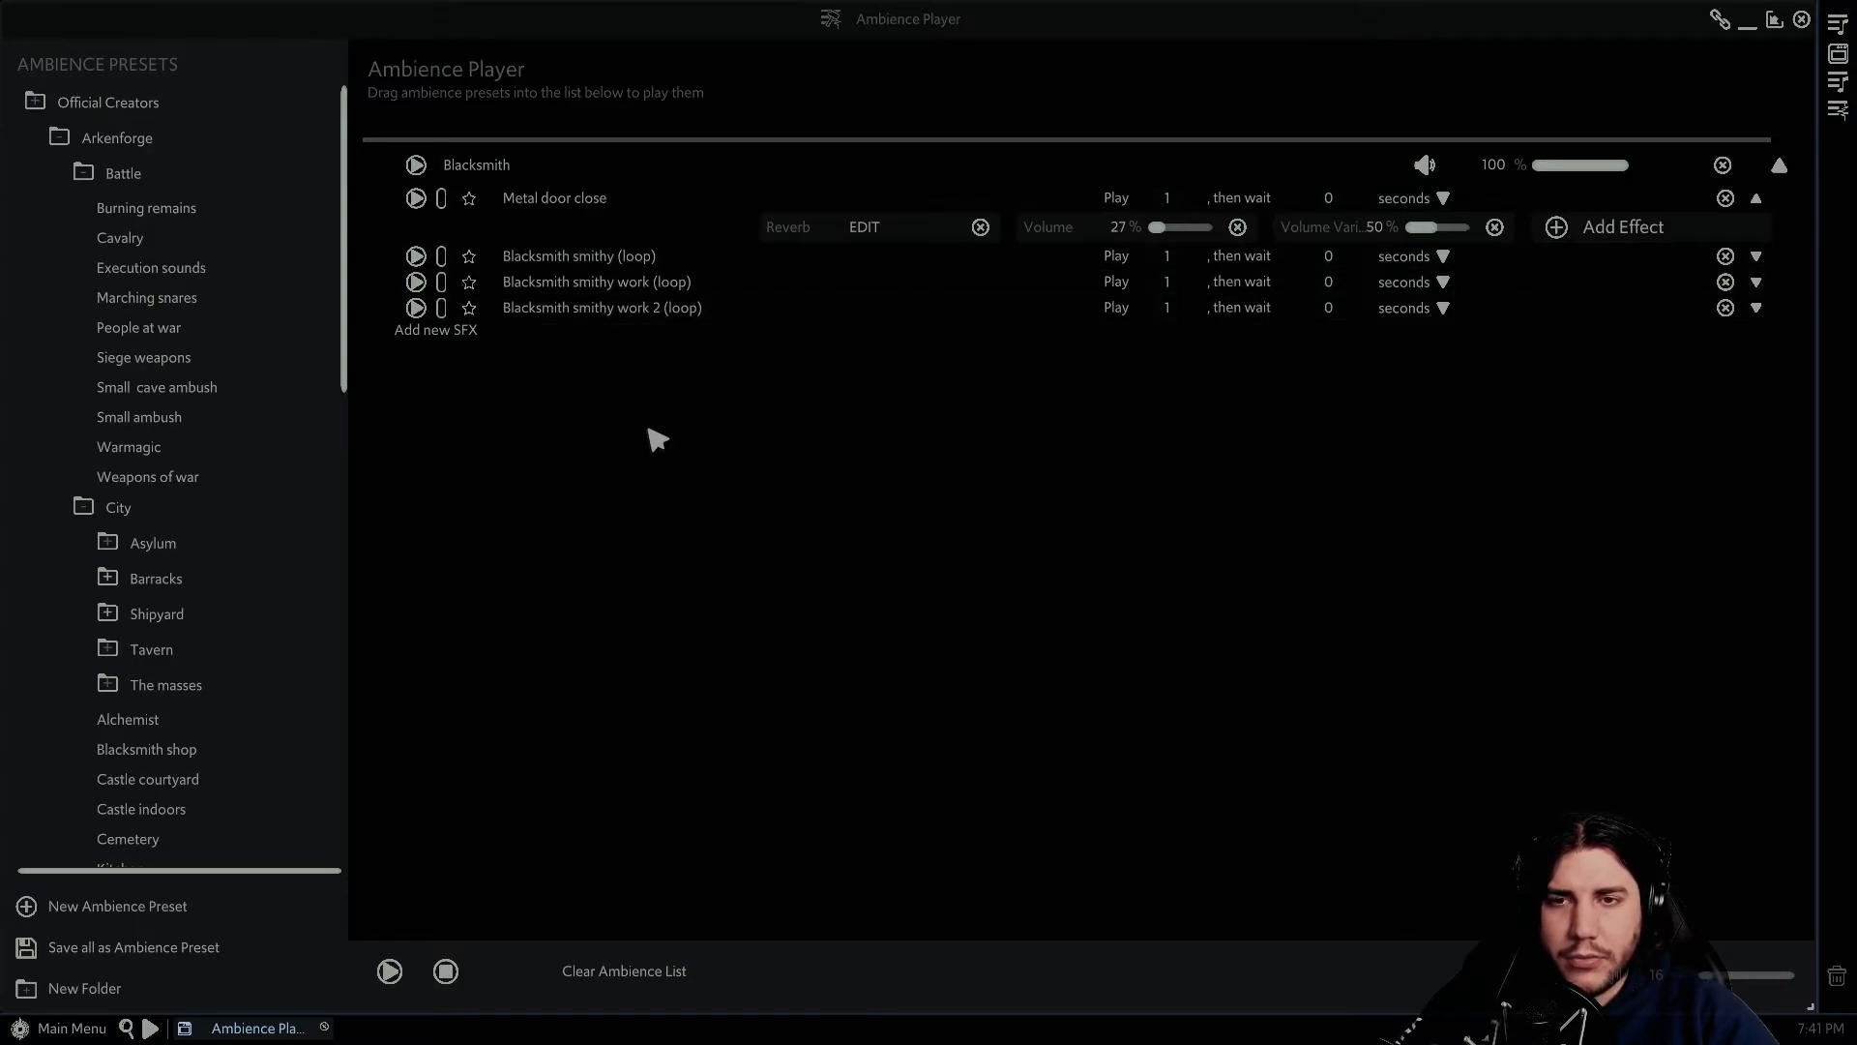
- Add the Castle blacksmith preset to the player, stop its playback and expand its list of sounds
{"action": "scroll", "coordinate": [126, 832], "scroll_direction": "down", "scroll_amount": 15}
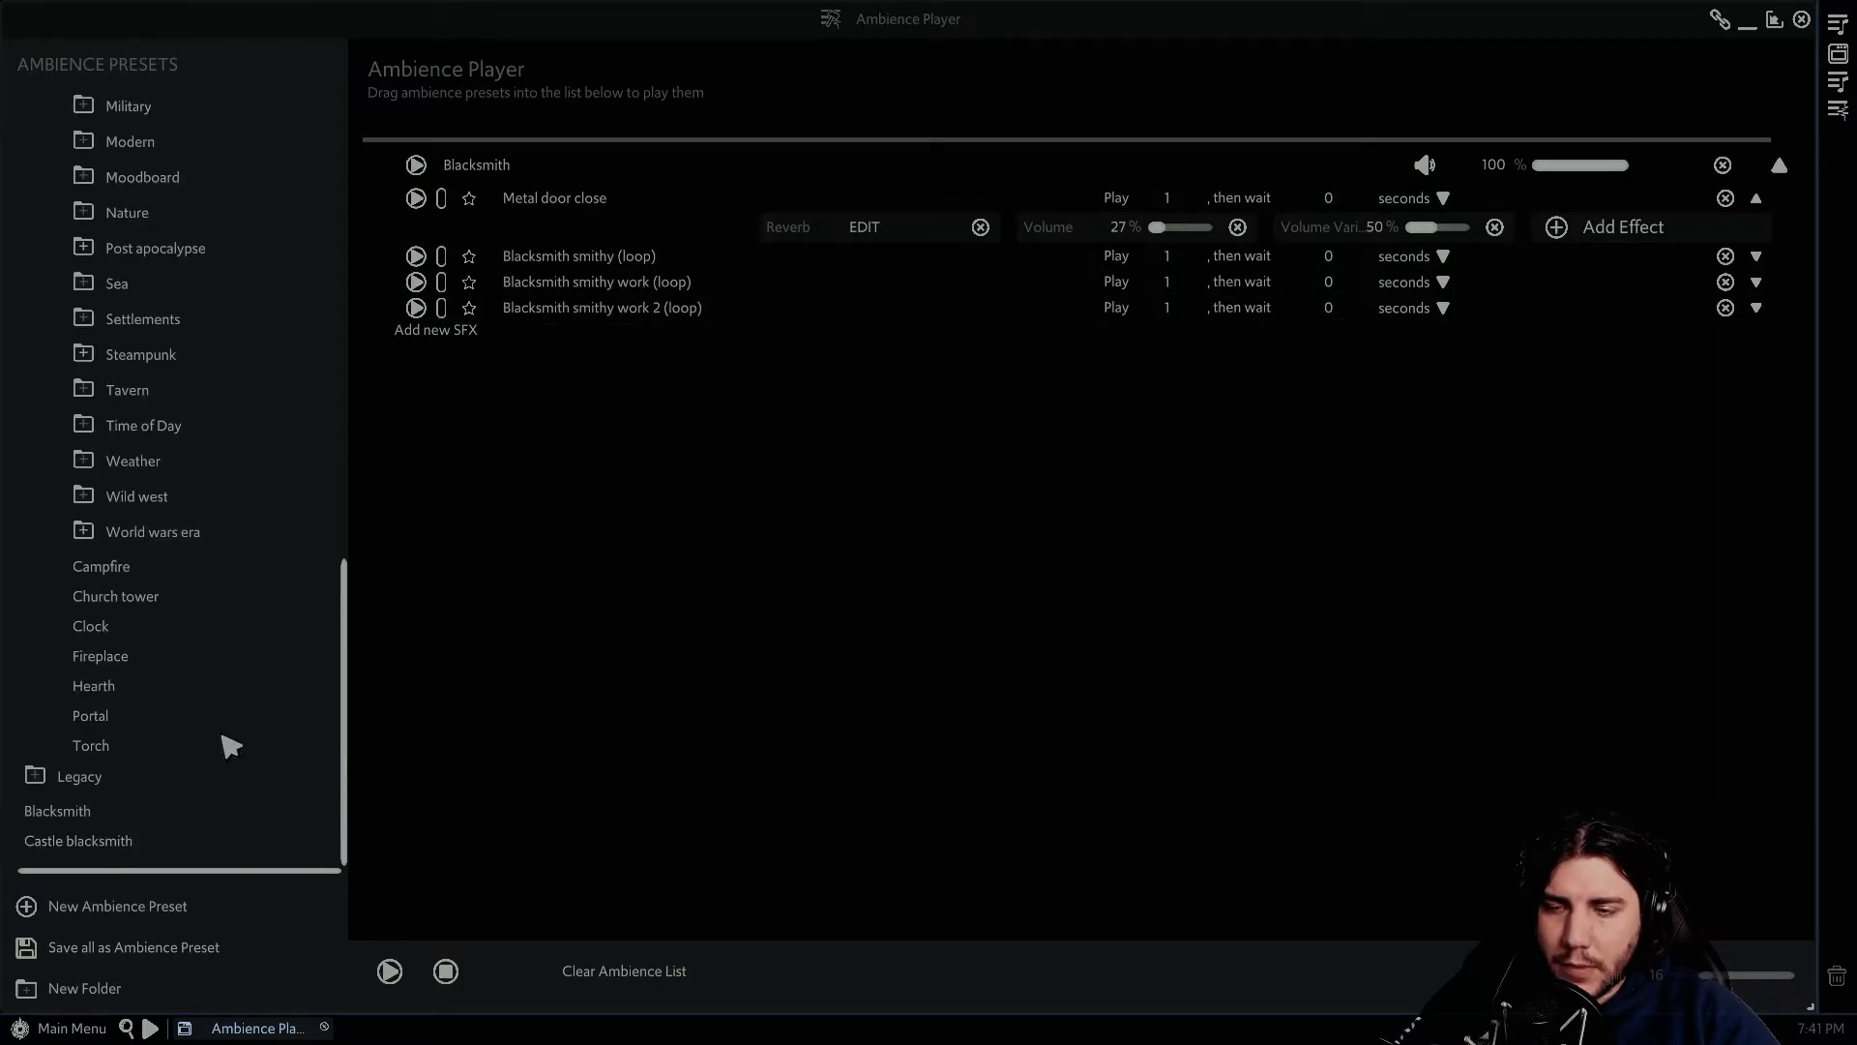
{"action": "left_click_drag", "start_coordinate": [48, 841], "coordinate": [967, 598]}
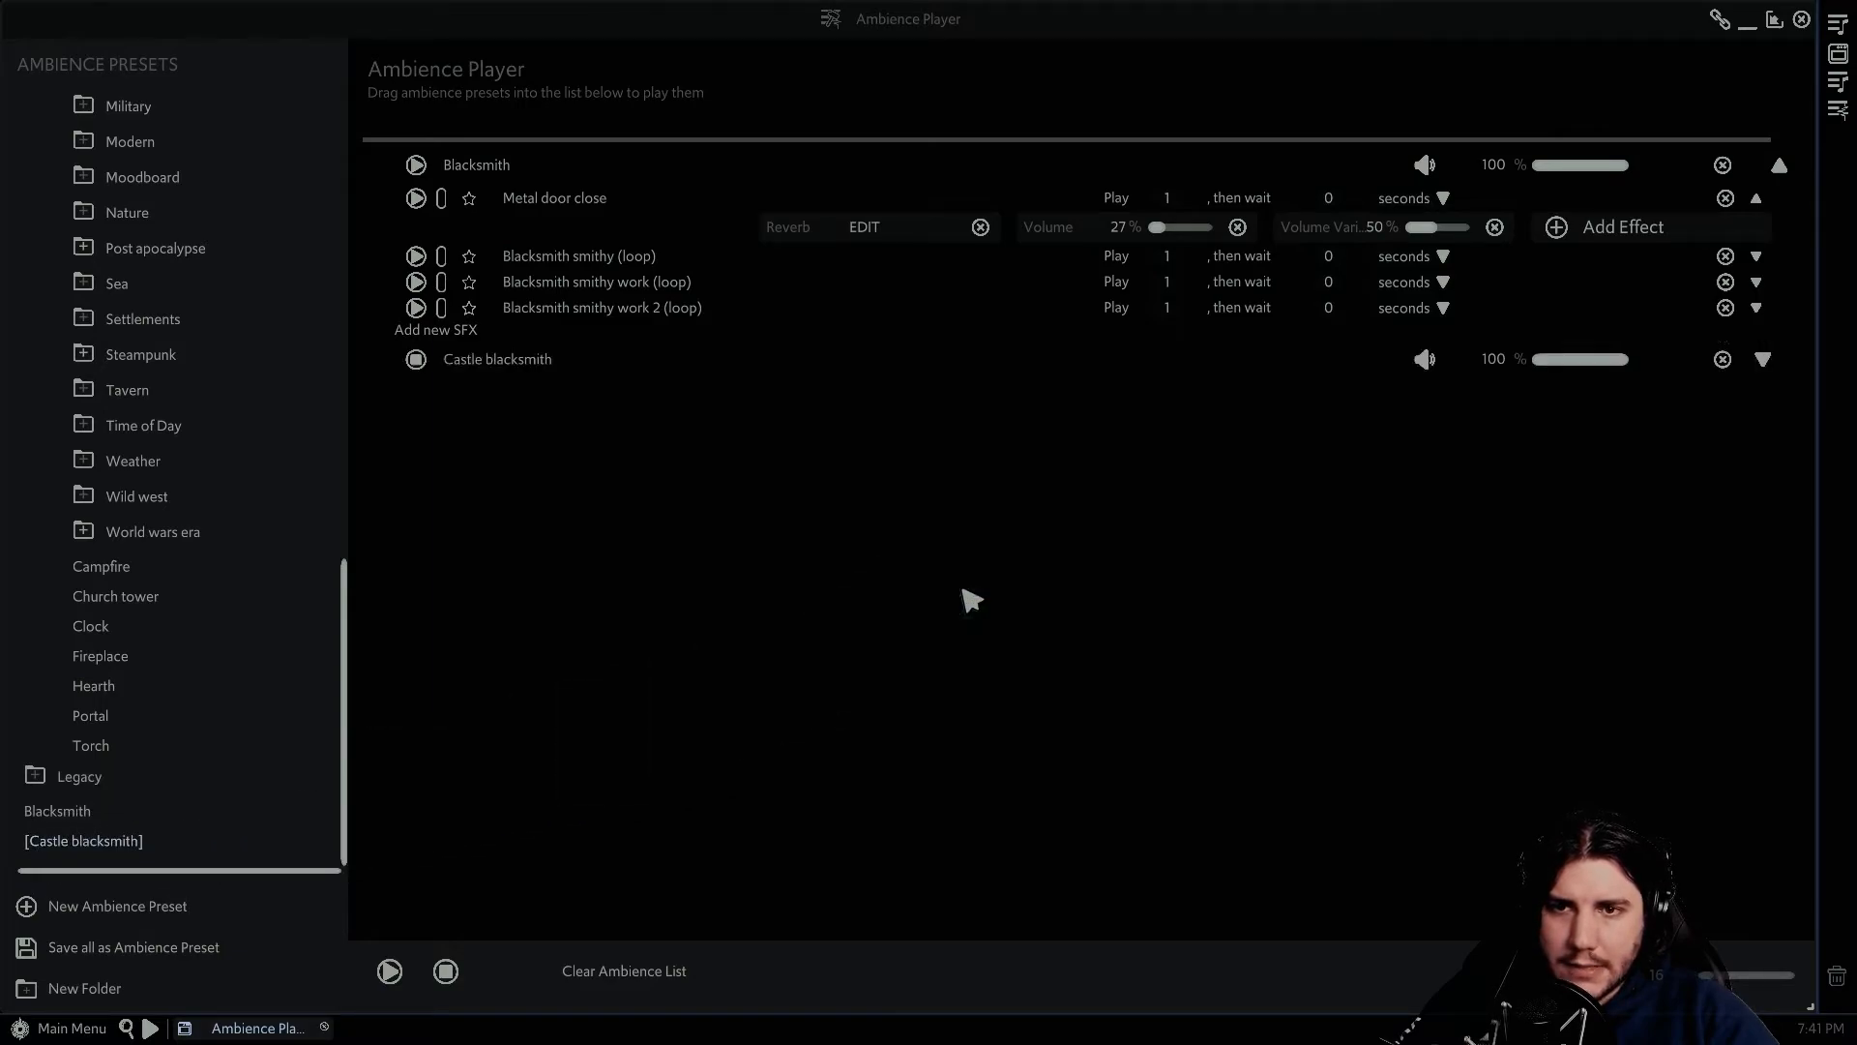
{"action": "left_click", "coordinate": [416, 358]}
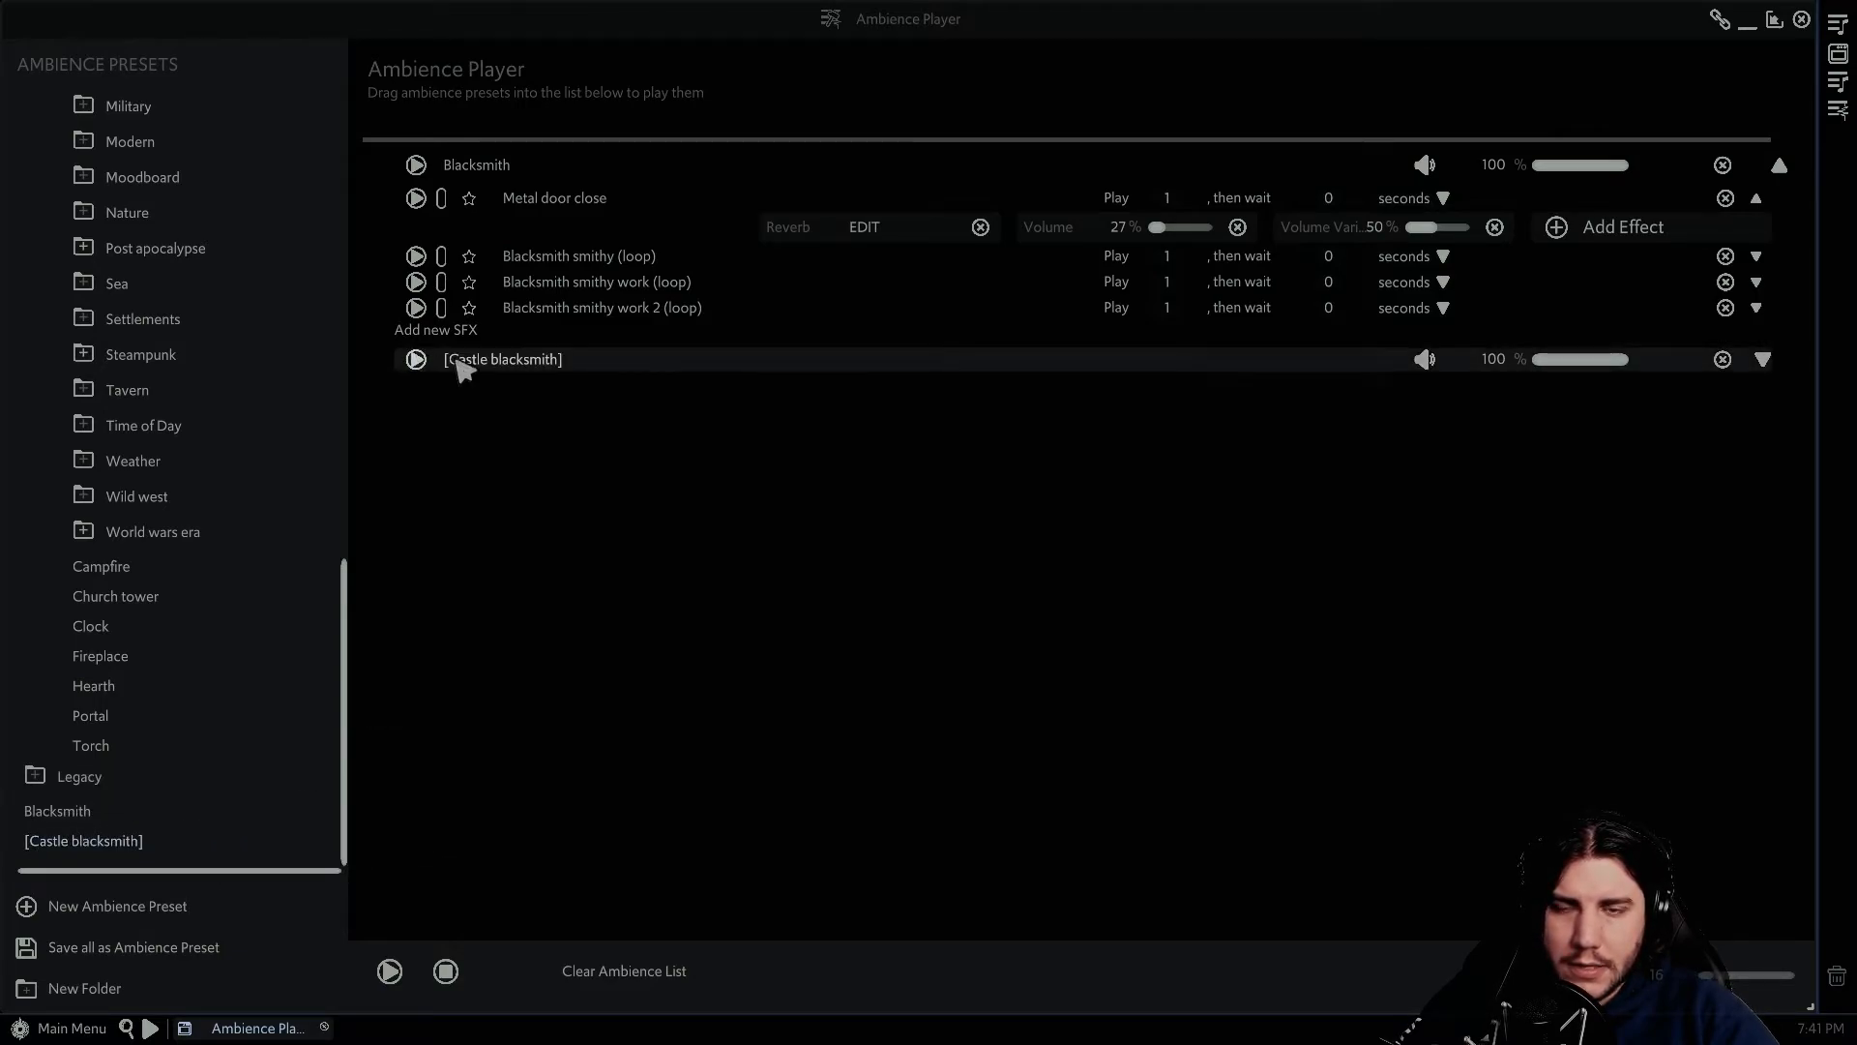
{"action": "left_click", "coordinate": [1759, 359]}
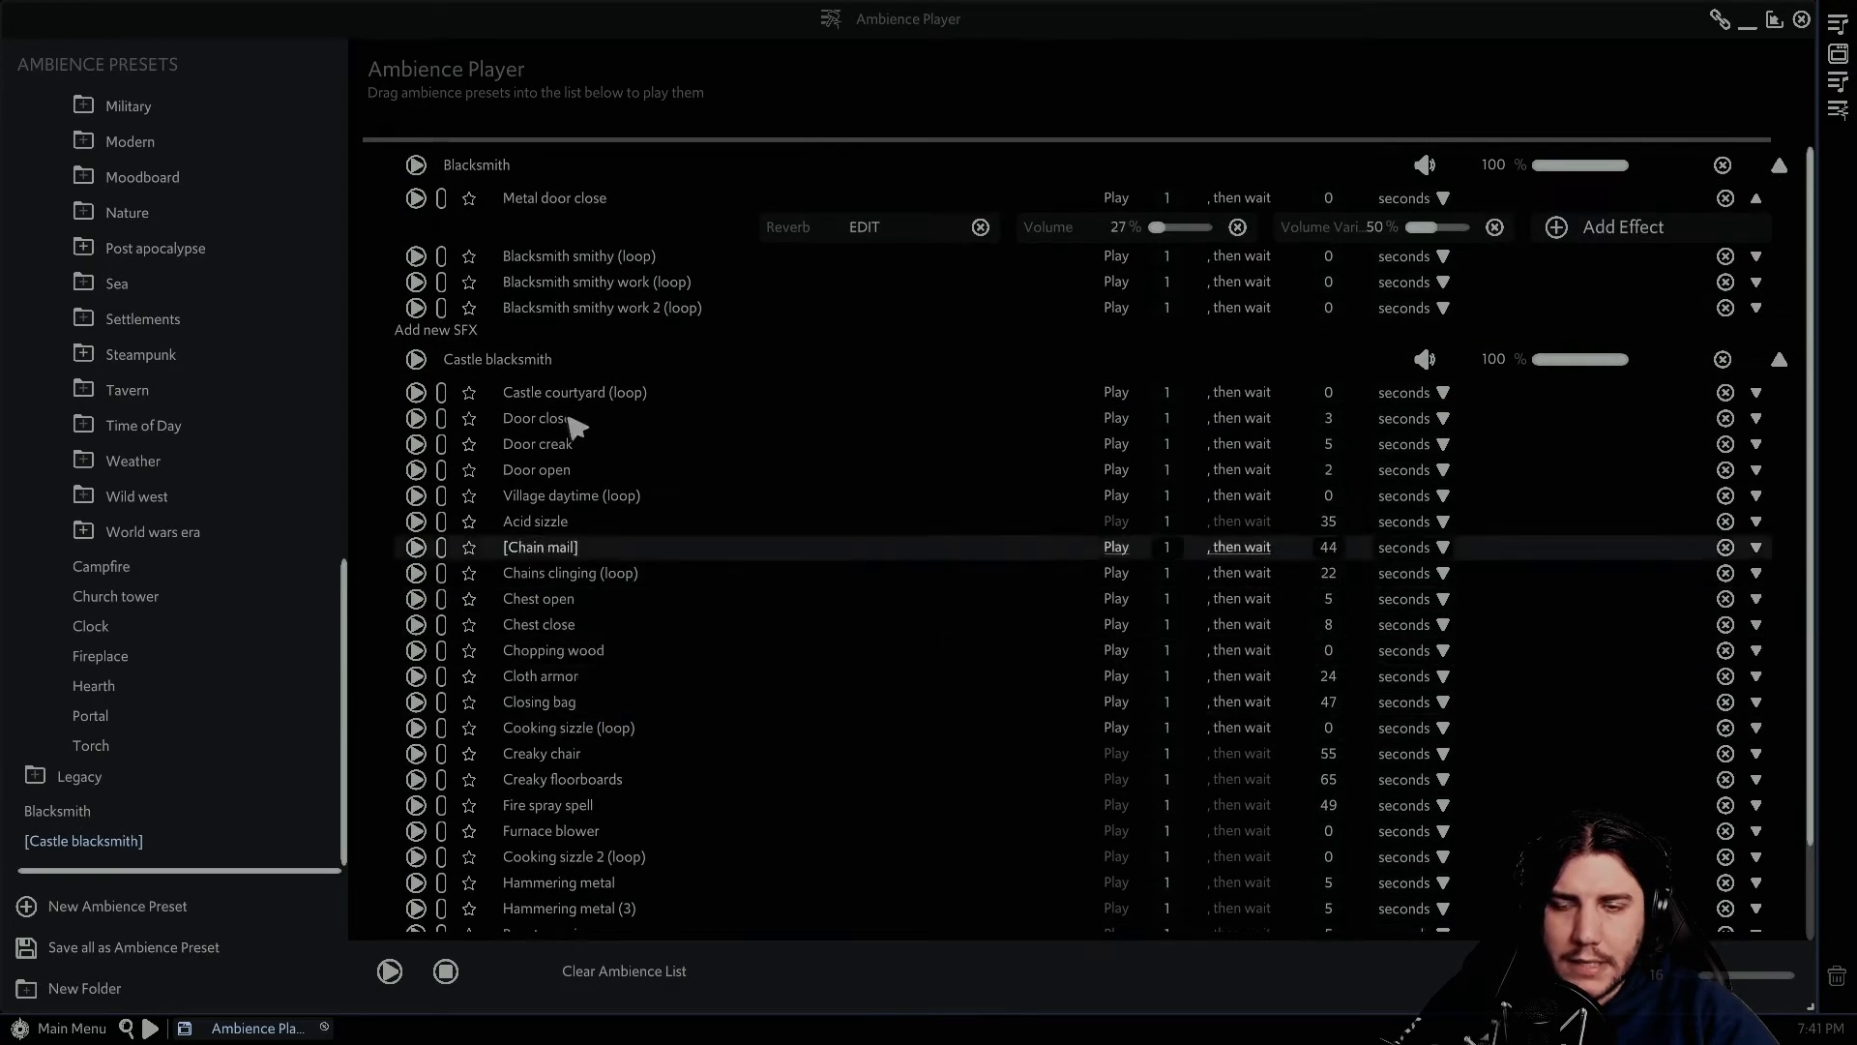
{"action": "scroll", "coordinate": [638, 628], "scroll_direction": "down", "scroll_amount": 2}
{"action": "scroll", "coordinate": [609, 580], "scroll_direction": "up", "scroll_amount": 2}
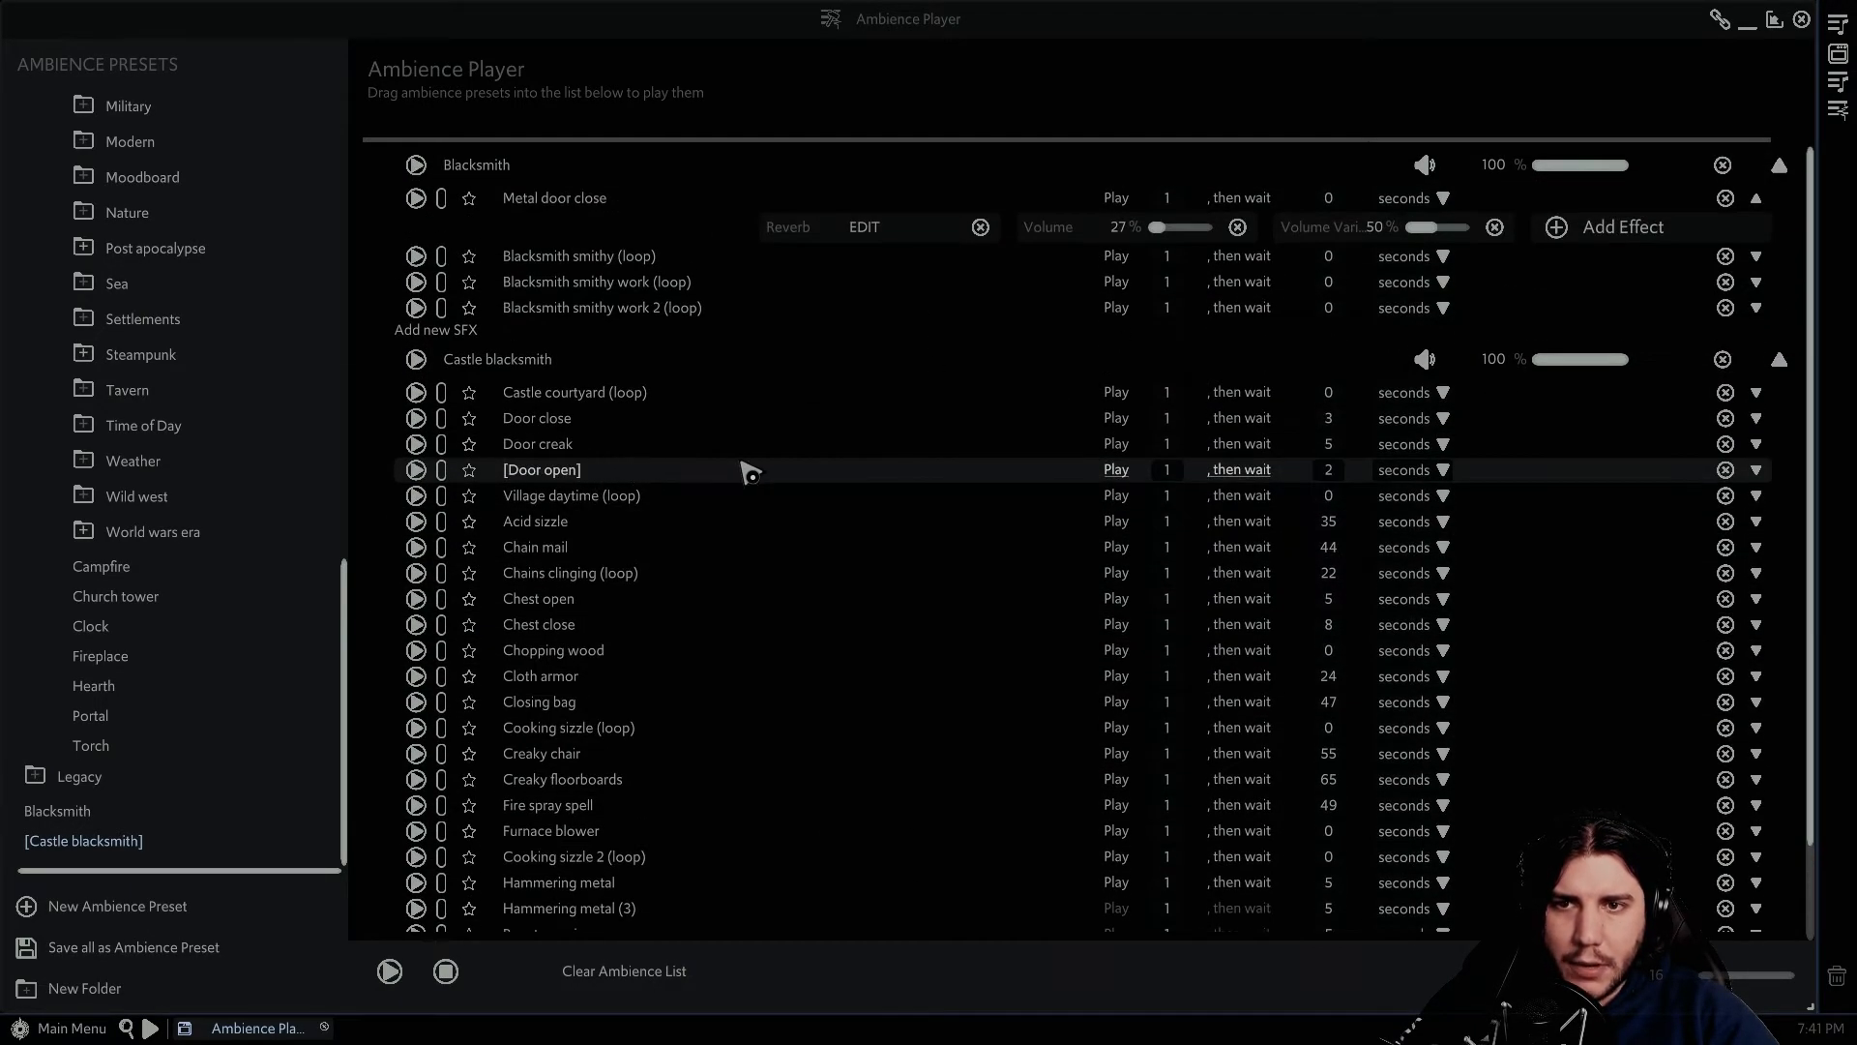
- Move Blacksmith smithy work 2 (loop) from Blacksmith into Castle blacksmith, and reorder Castle courtyard (loop) to the end of that preset
{"action": "left_click_drag", "start_coordinate": [564, 308], "coordinate": [592, 170]}
{"action": "left_click_drag", "start_coordinate": [595, 309], "coordinate": [566, 366]}
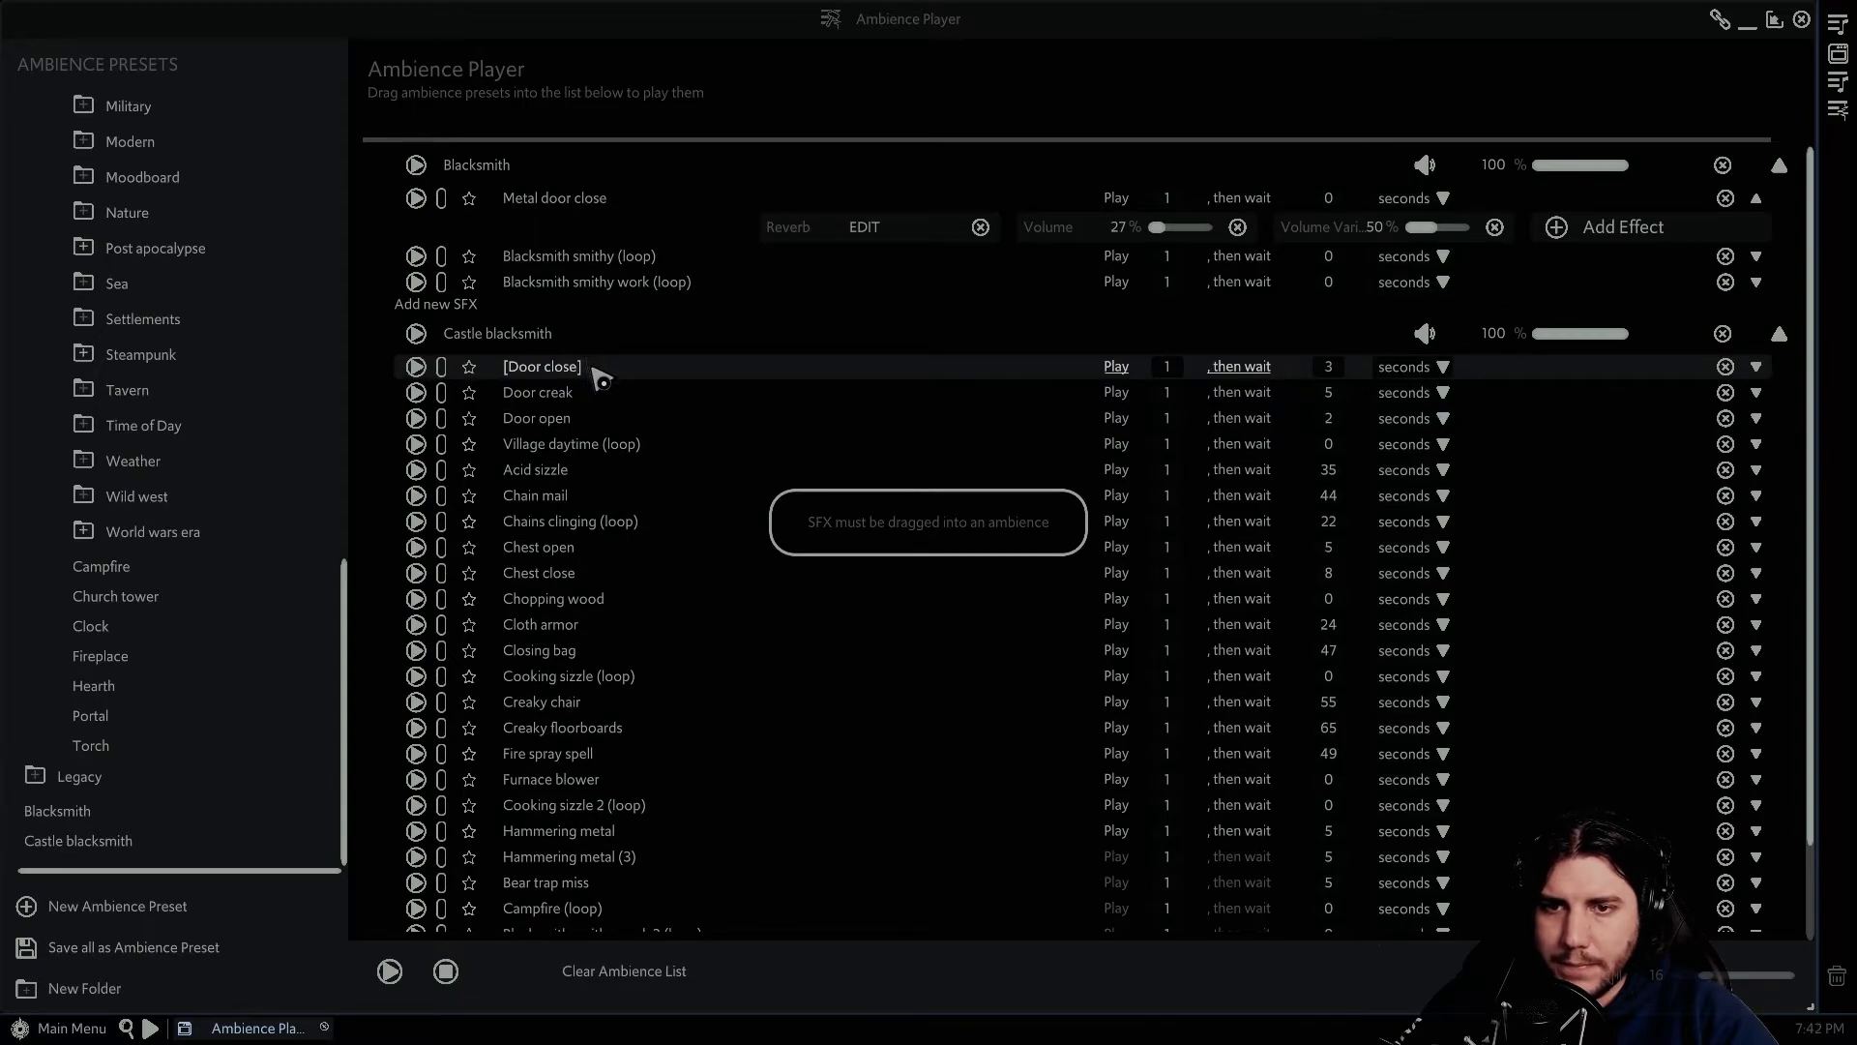
{"action": "scroll", "coordinate": [600, 387], "scroll_direction": "down", "scroll_amount": 2}
{"action": "left_click_drag", "start_coordinate": [648, 176], "coordinate": [849, 924]}
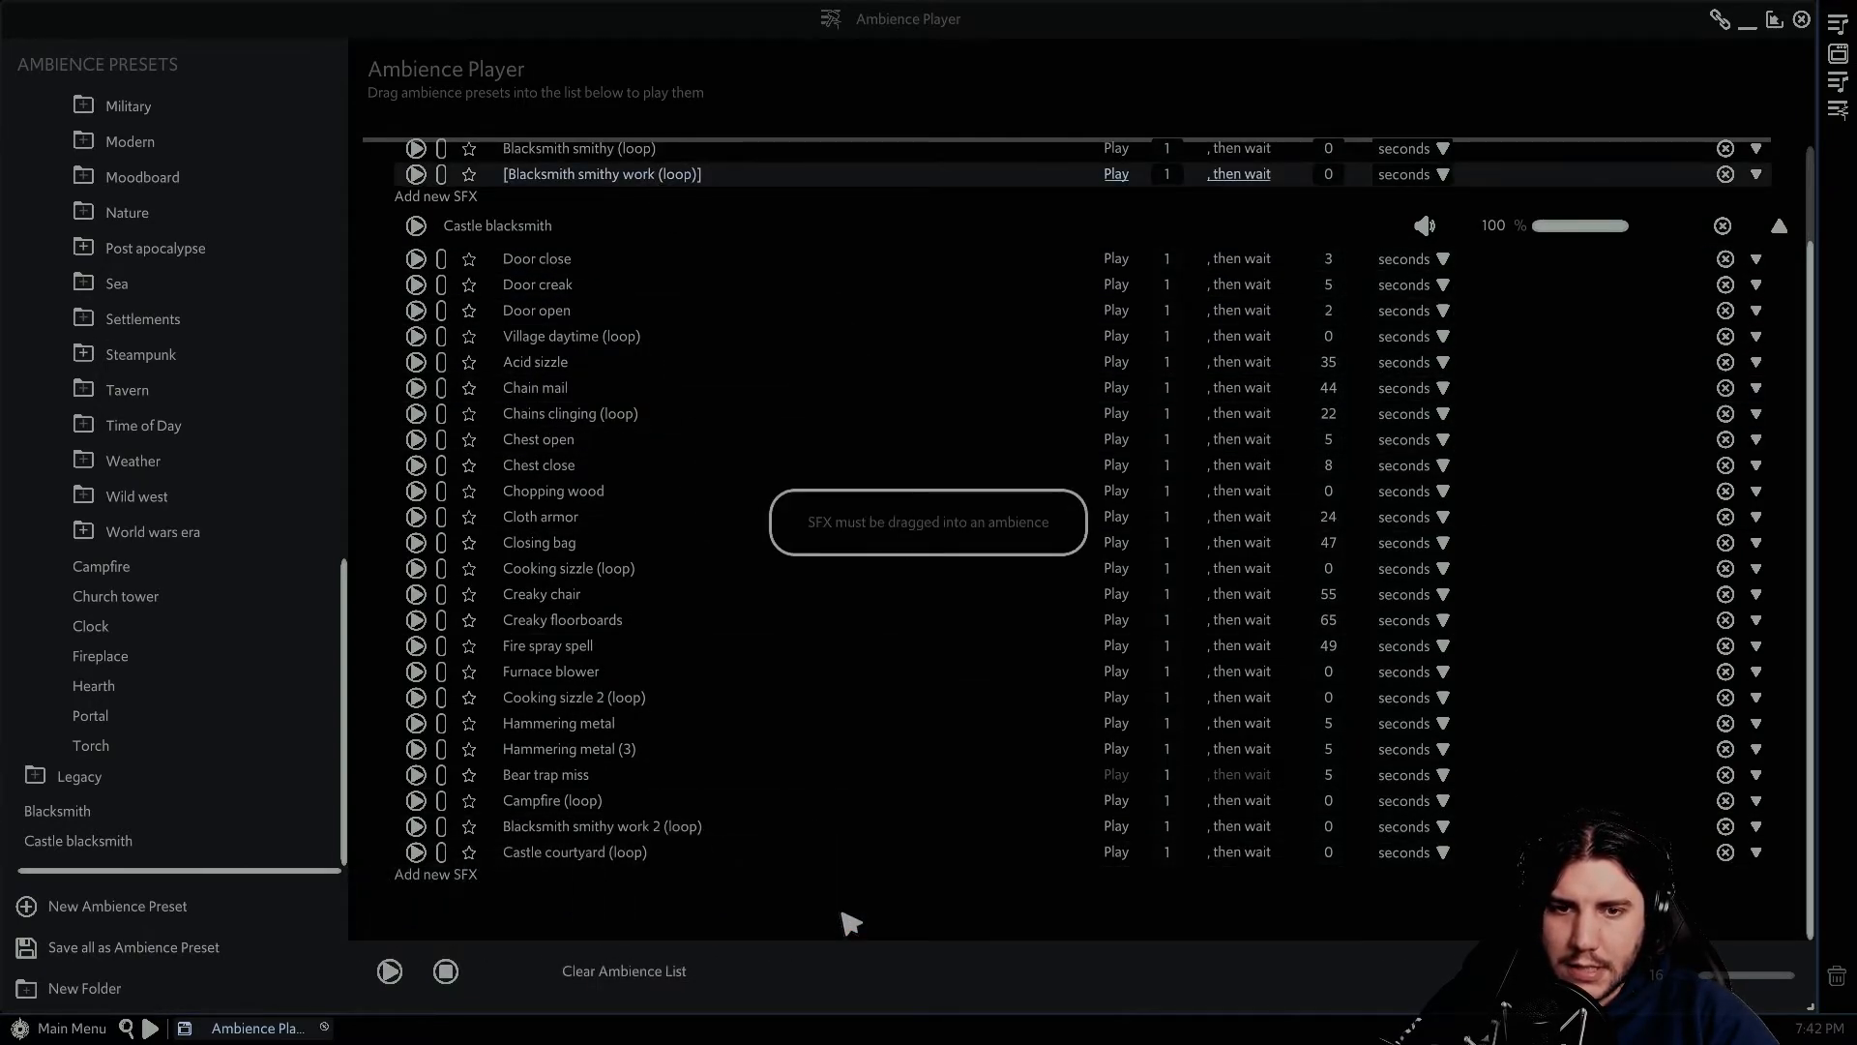
{"action": "scroll", "coordinate": [851, 677], "scroll_direction": "up", "scroll_amount": 2}
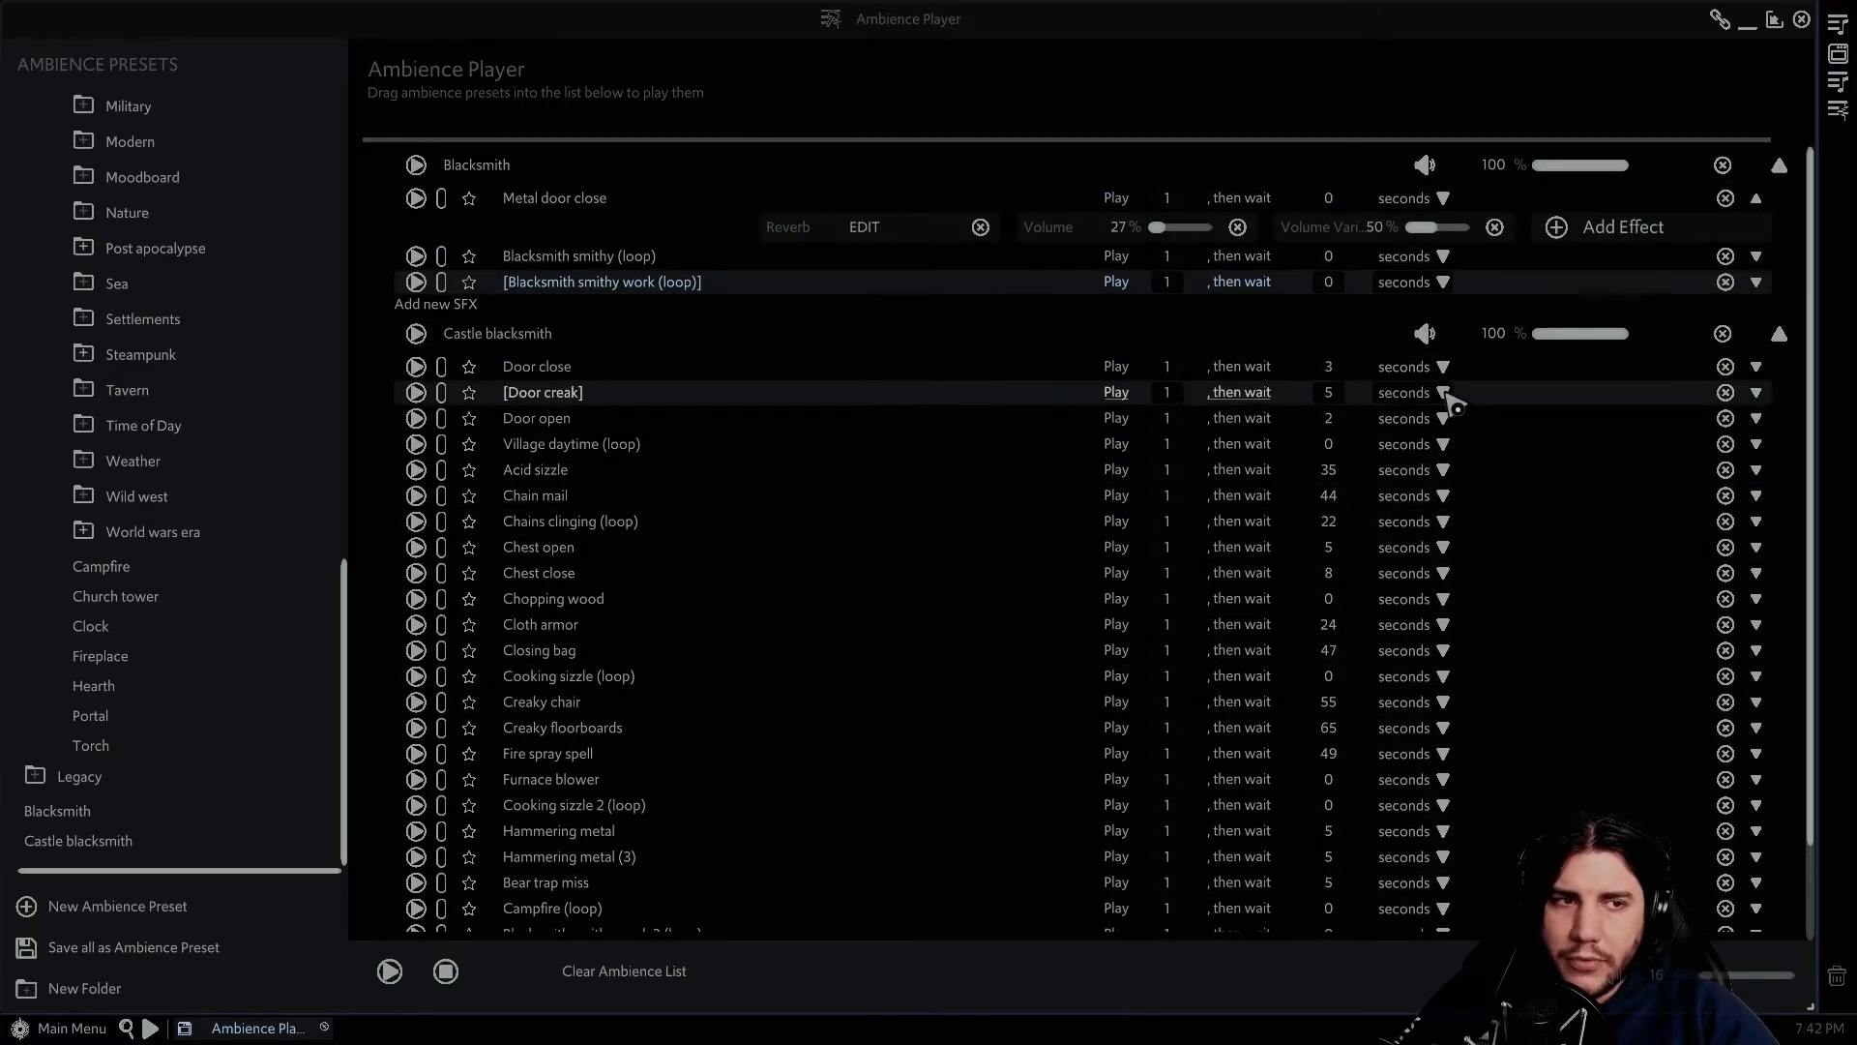
- Remove the loaded presets from the player and create a new ambience preset named Test
{"action": "left_click", "coordinate": [1723, 165]}
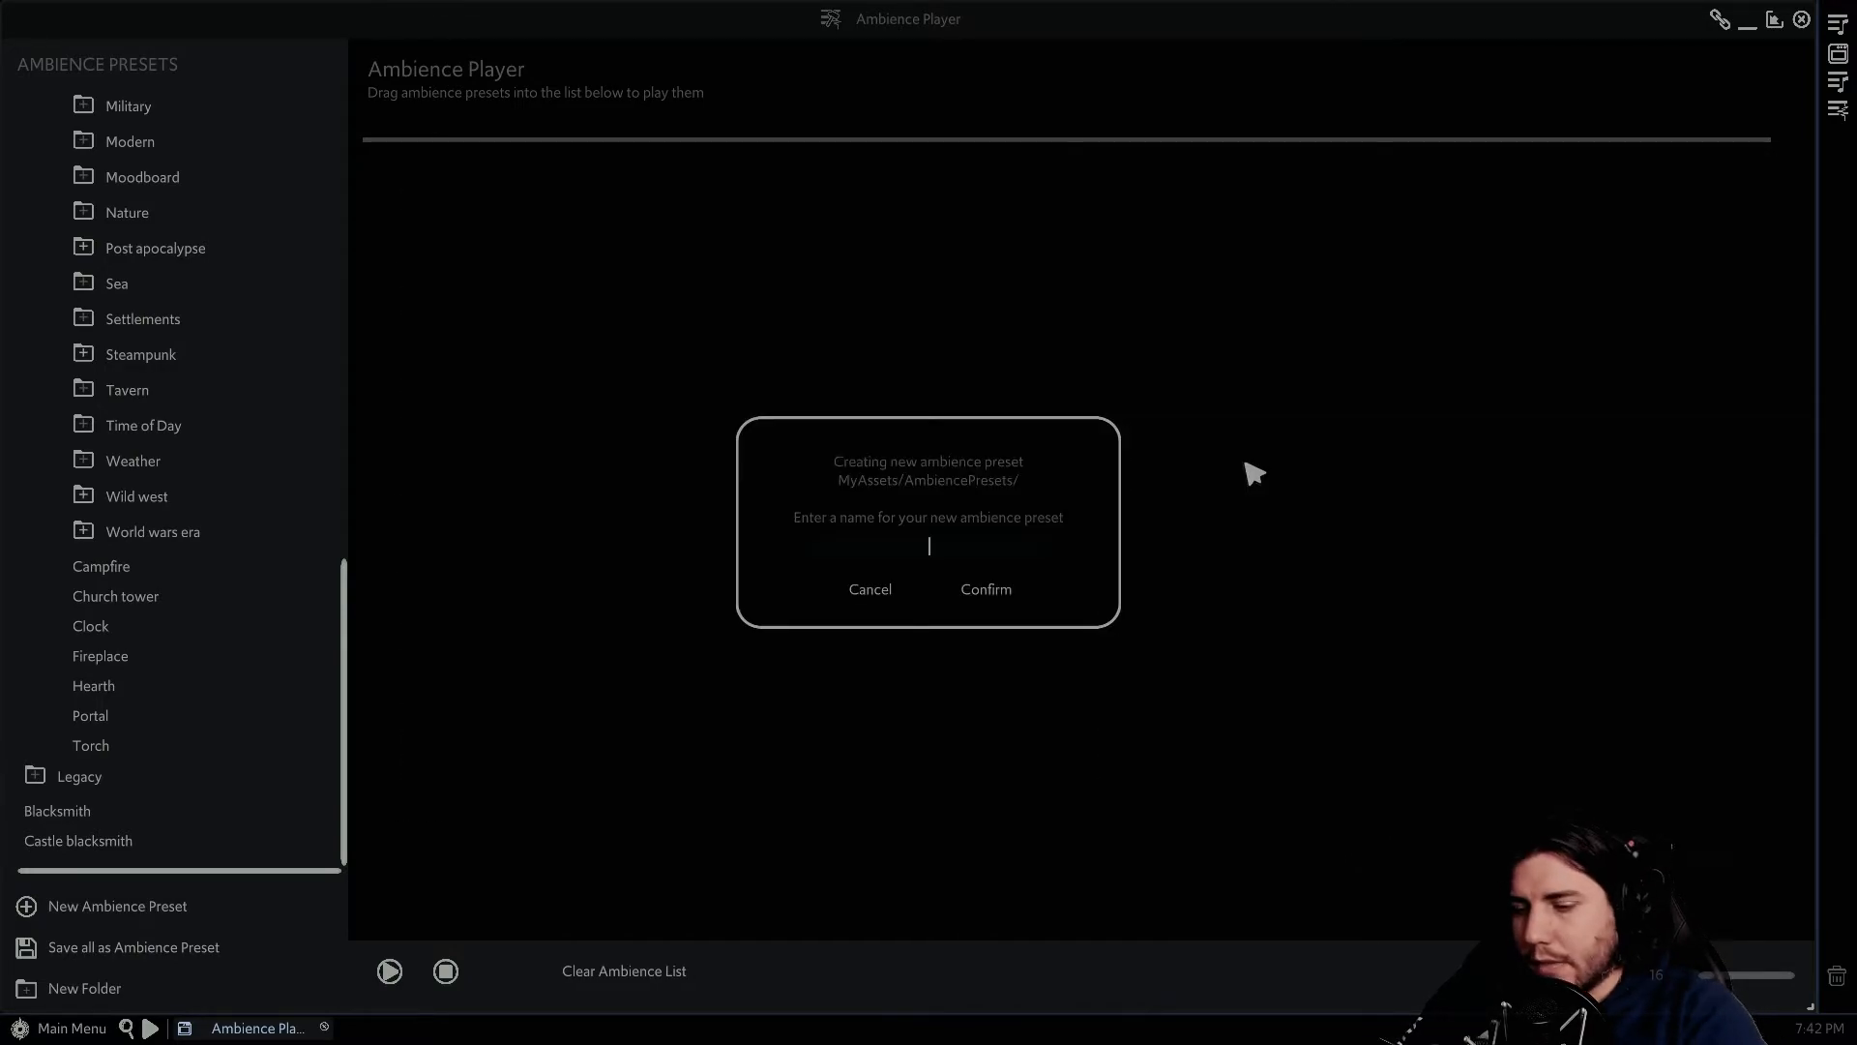
{"action": "type", "text": "Tes"}
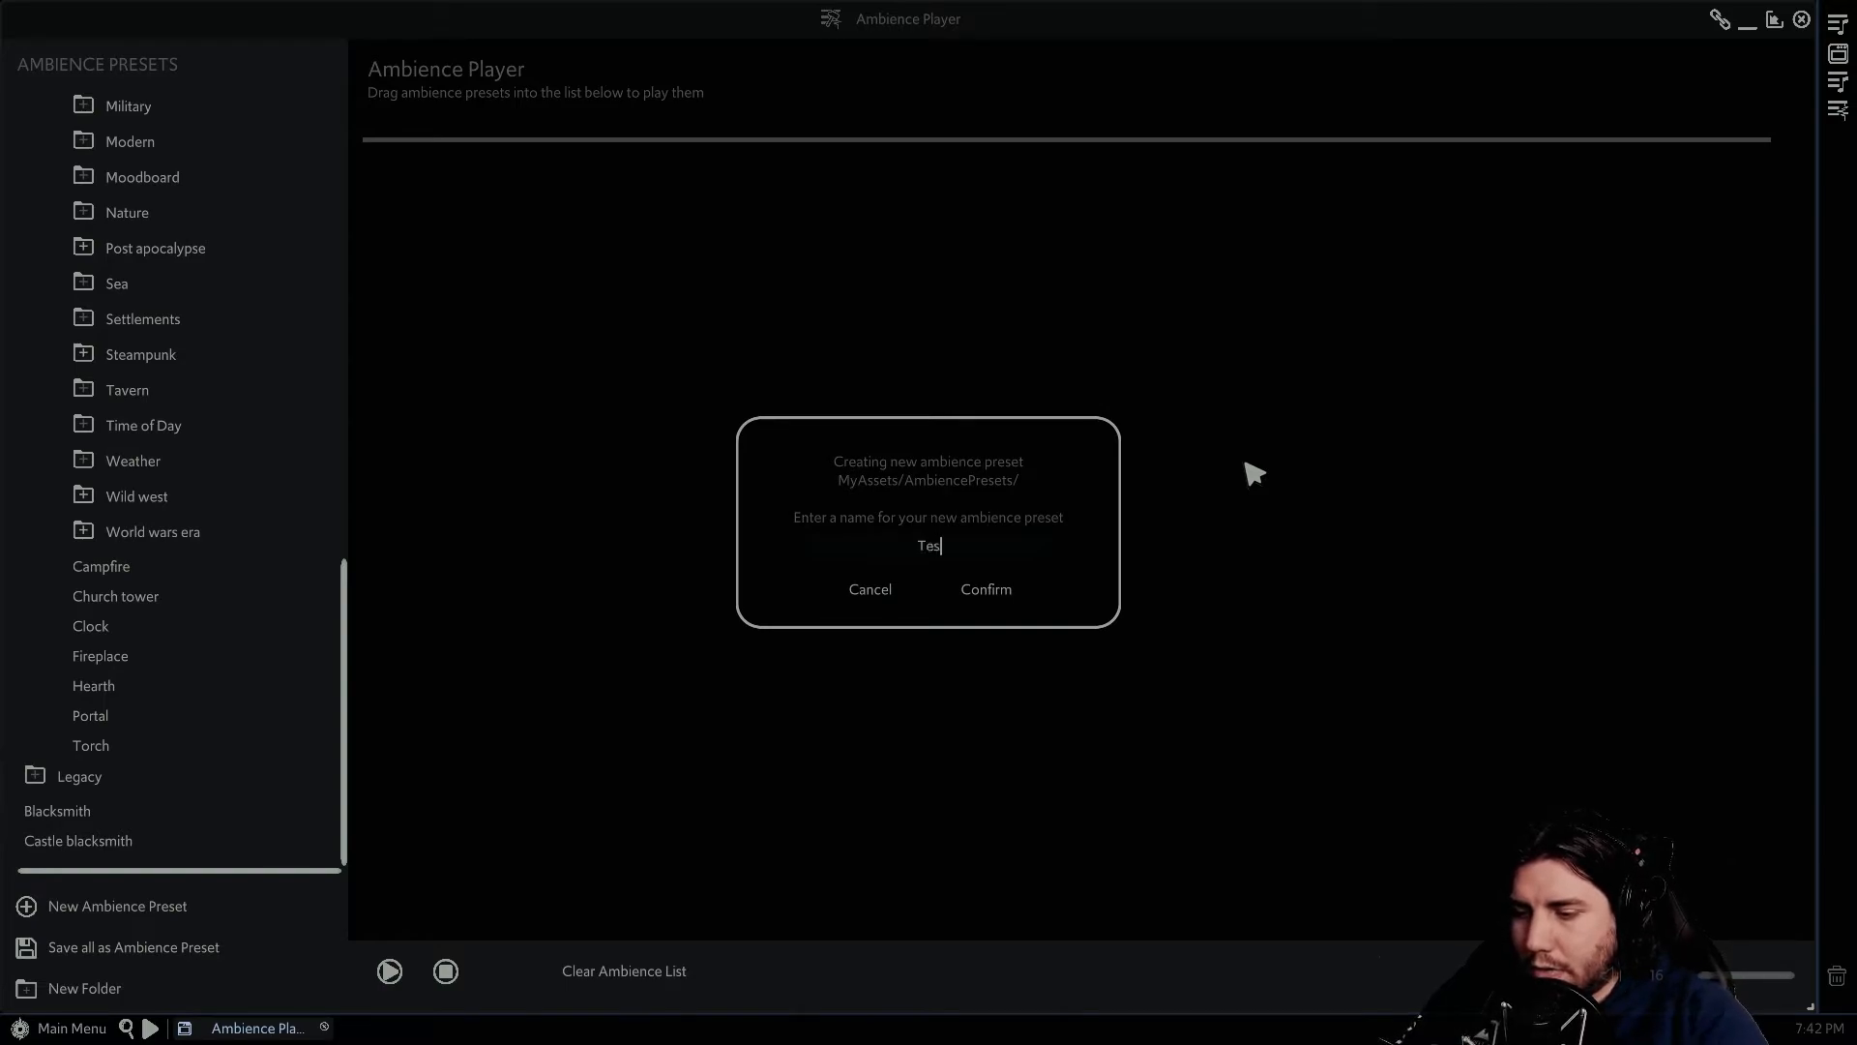
{"action": "type", "text": "t"}
{"action": "left_click", "coordinate": [997, 595]}
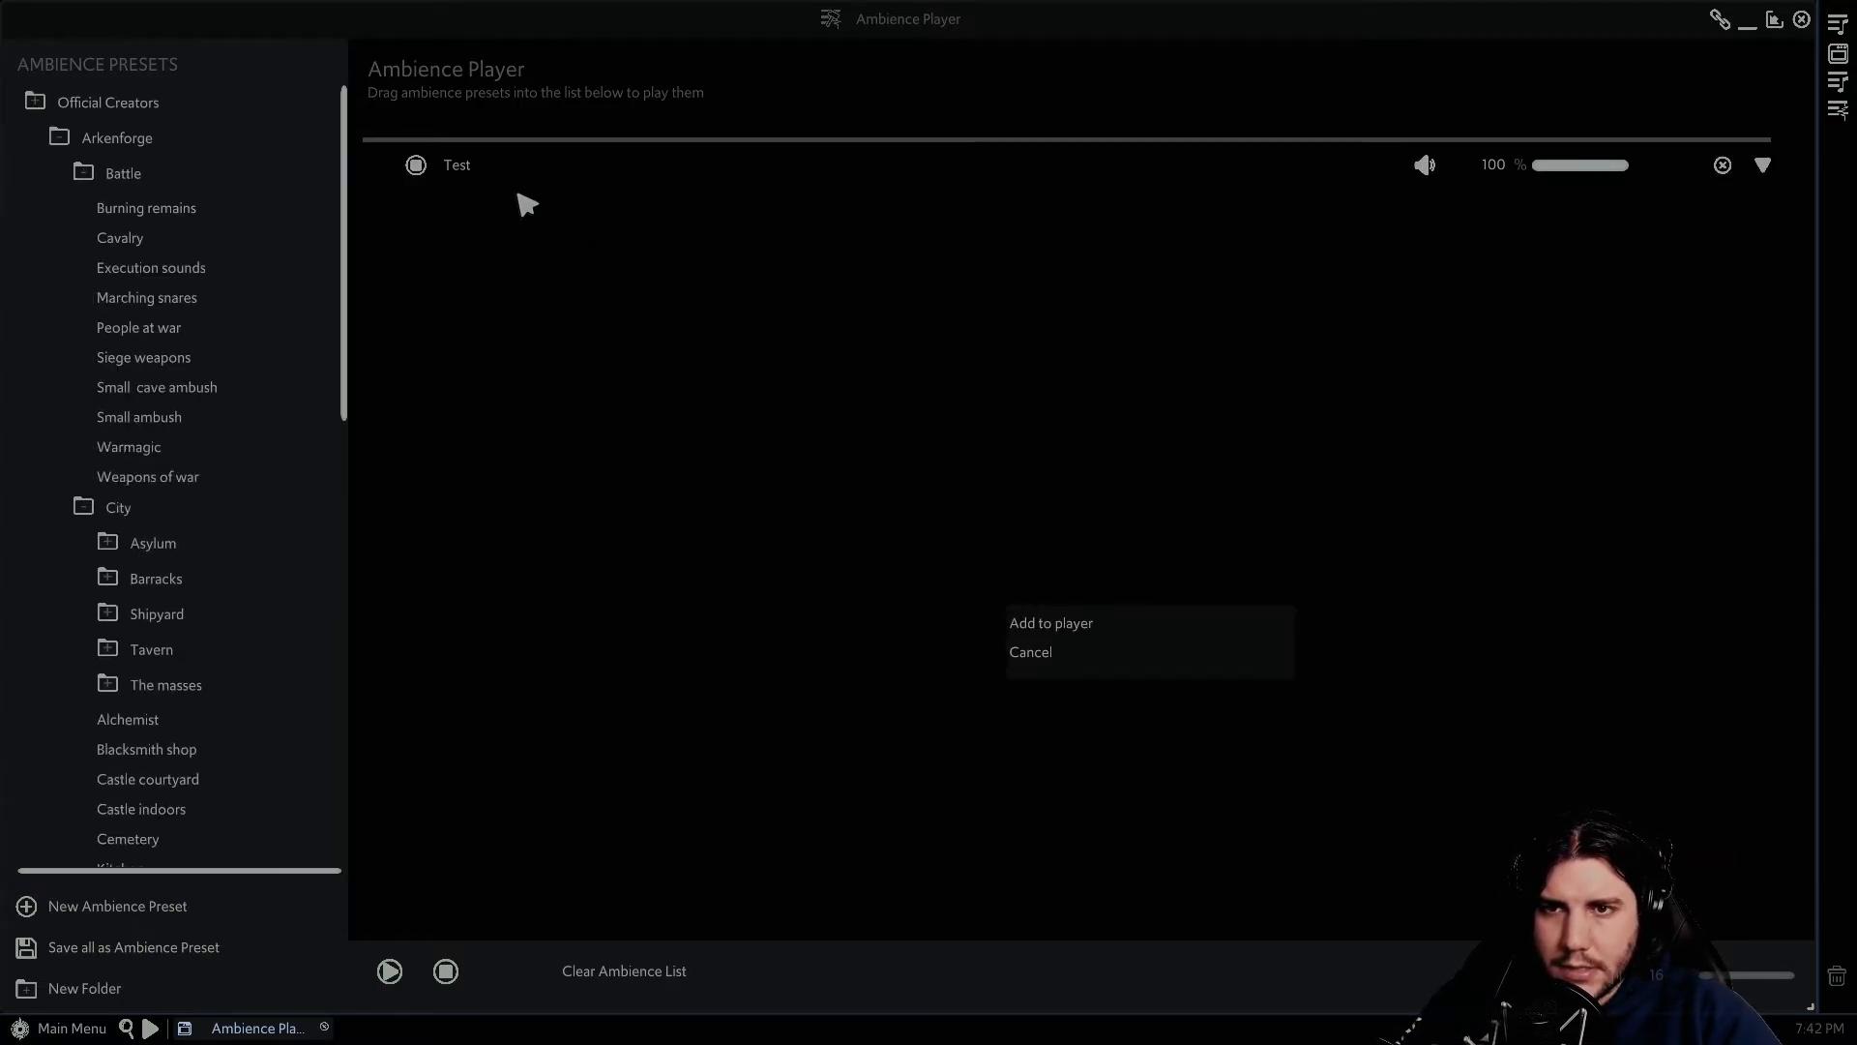
- Expand the Test preset and add the Epic battle sound to it through file import
{"action": "left_click", "coordinate": [1771, 162]}
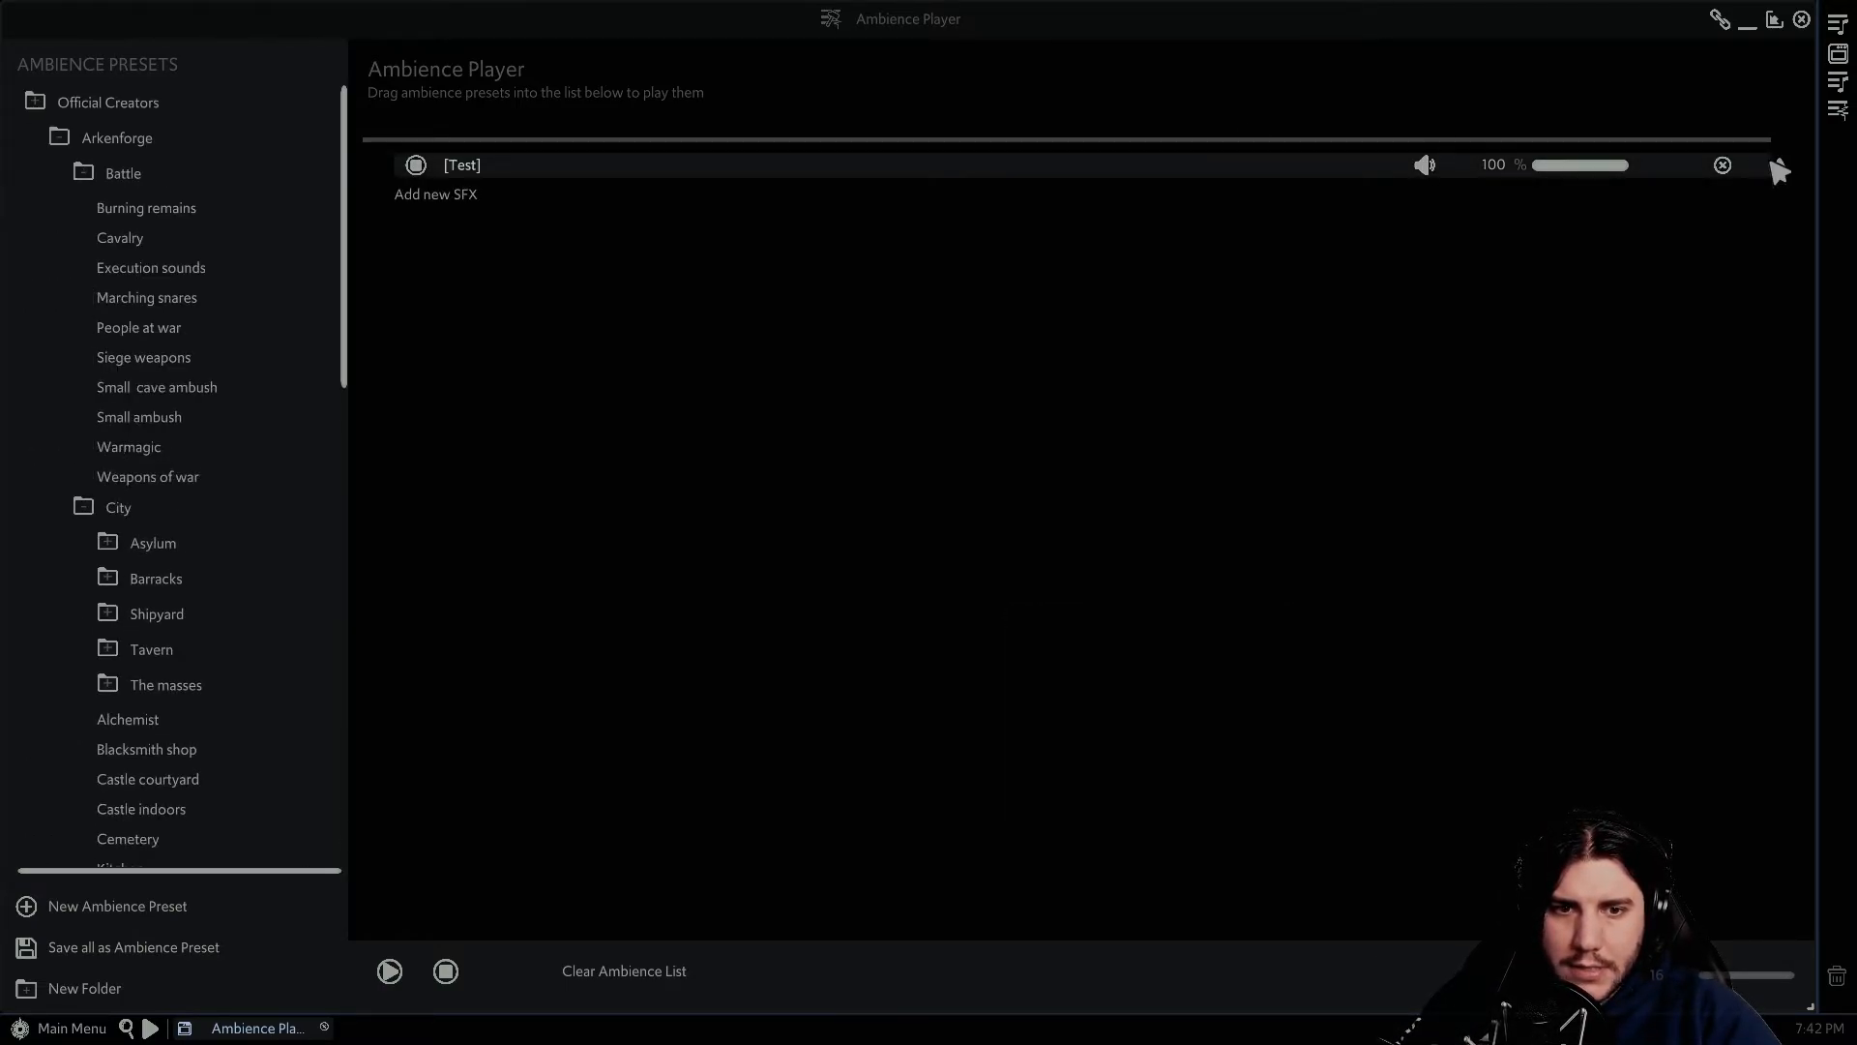
{"action": "left_click", "coordinate": [436, 194]}
{"action": "left_click", "coordinate": [499, 252]}
{"action": "double_click", "coordinate": [337, 245]}
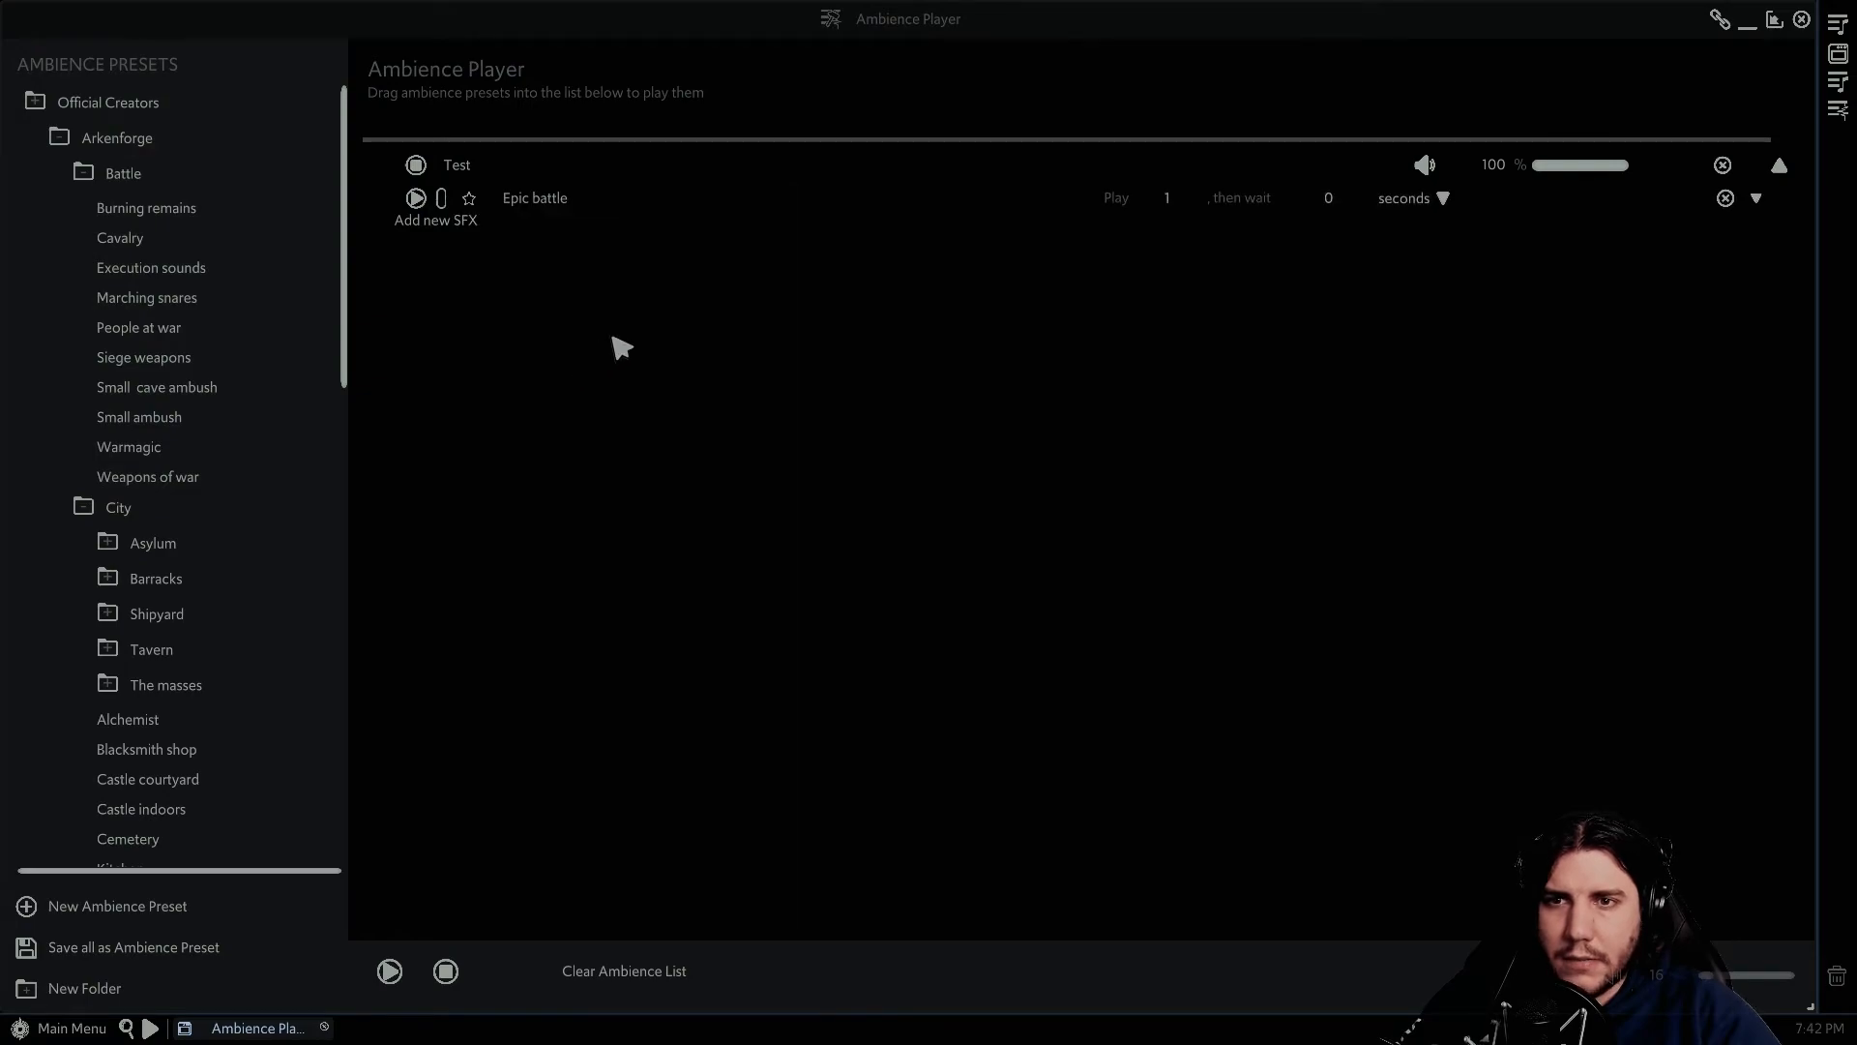
- Create a preset folder named Test and move the Test preset into it
{"action": "scroll", "coordinate": [216, 677], "scroll_direction": "down", "scroll_amount": 10}
{"action": "left_click", "coordinate": [81, 988]}
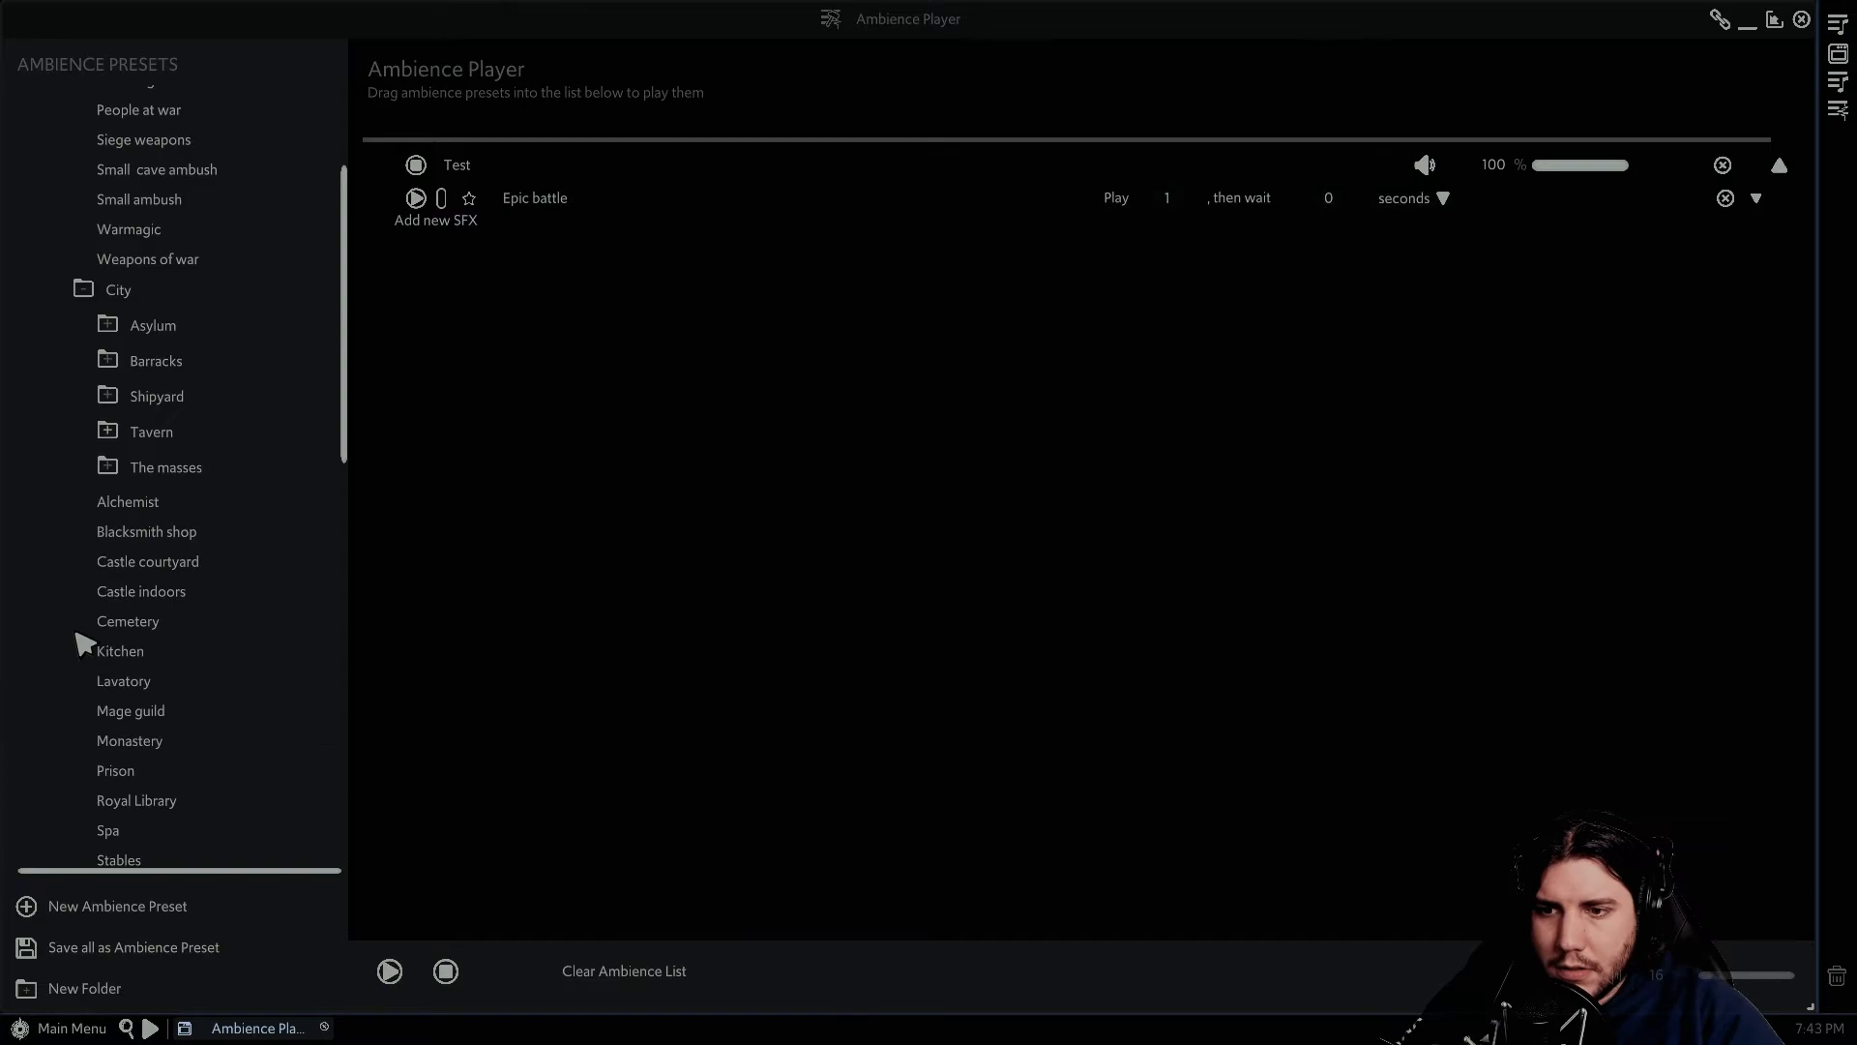
{"action": "scroll", "coordinate": [82, 650], "scroll_direction": "down", "scroll_amount": 3}
{"action": "scroll", "coordinate": [92, 677], "scroll_direction": "down", "scroll_amount": 8}
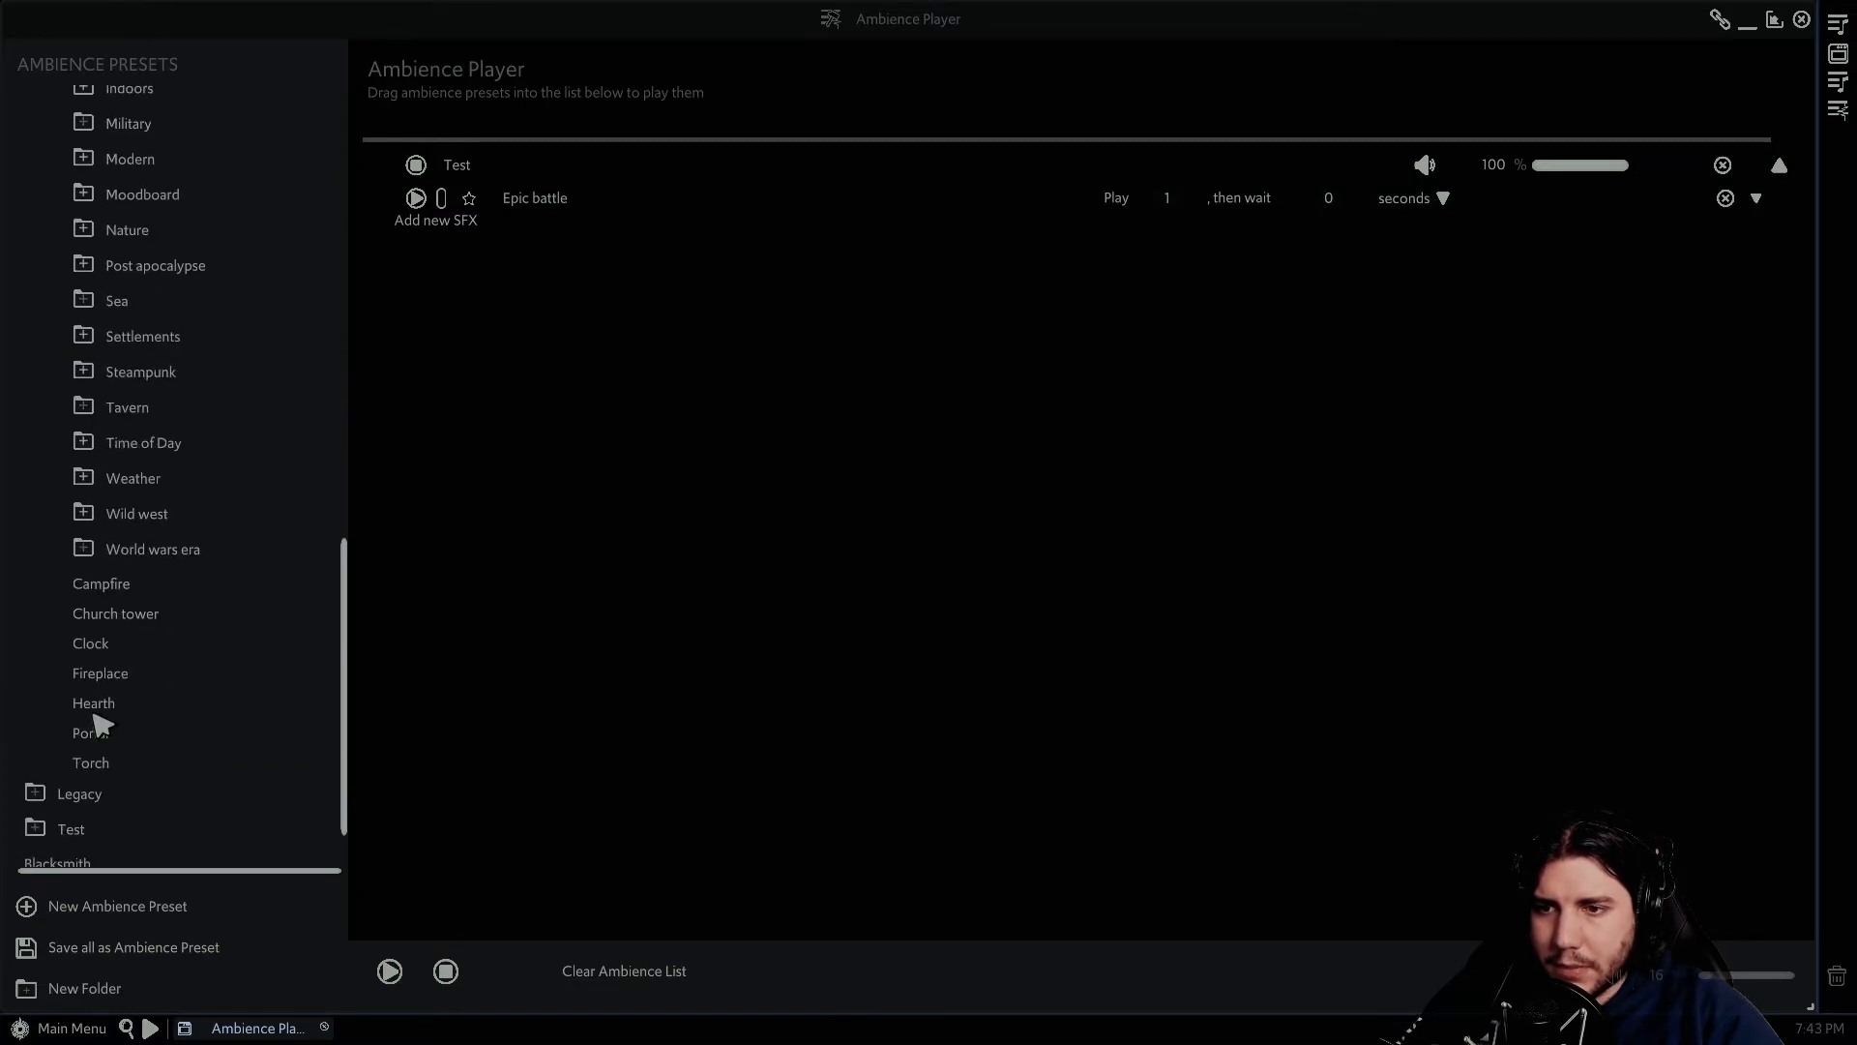
{"action": "left_click_drag", "start_coordinate": [39, 843], "coordinate": [97, 759]}
{"action": "scroll", "coordinate": [184, 759], "scroll_direction": "down", "scroll_amount": 15}
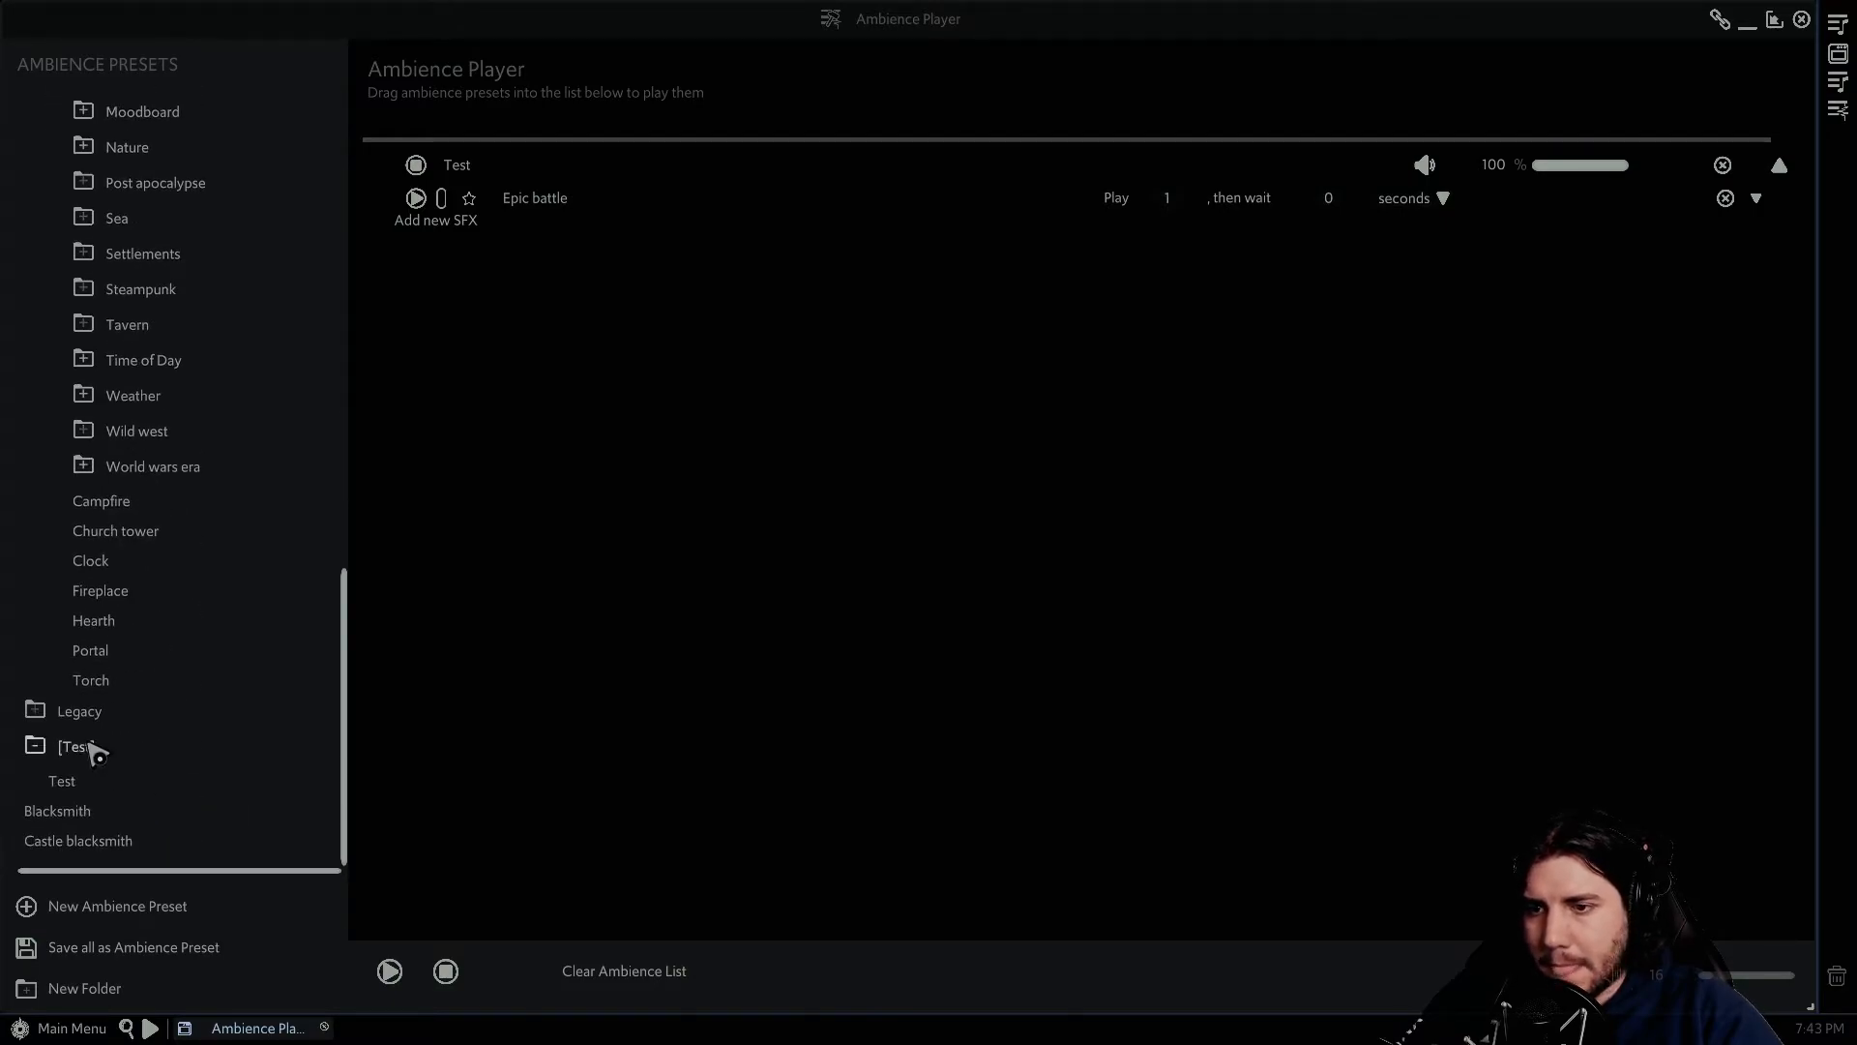
- Move the Test folder into the Legacy folder and star the Epic battle sound
{"action": "left_click_drag", "start_coordinate": [42, 758], "coordinate": [89, 762]}
{"action": "left_click_drag", "start_coordinate": [344, 312], "coordinate": [297, 861]}
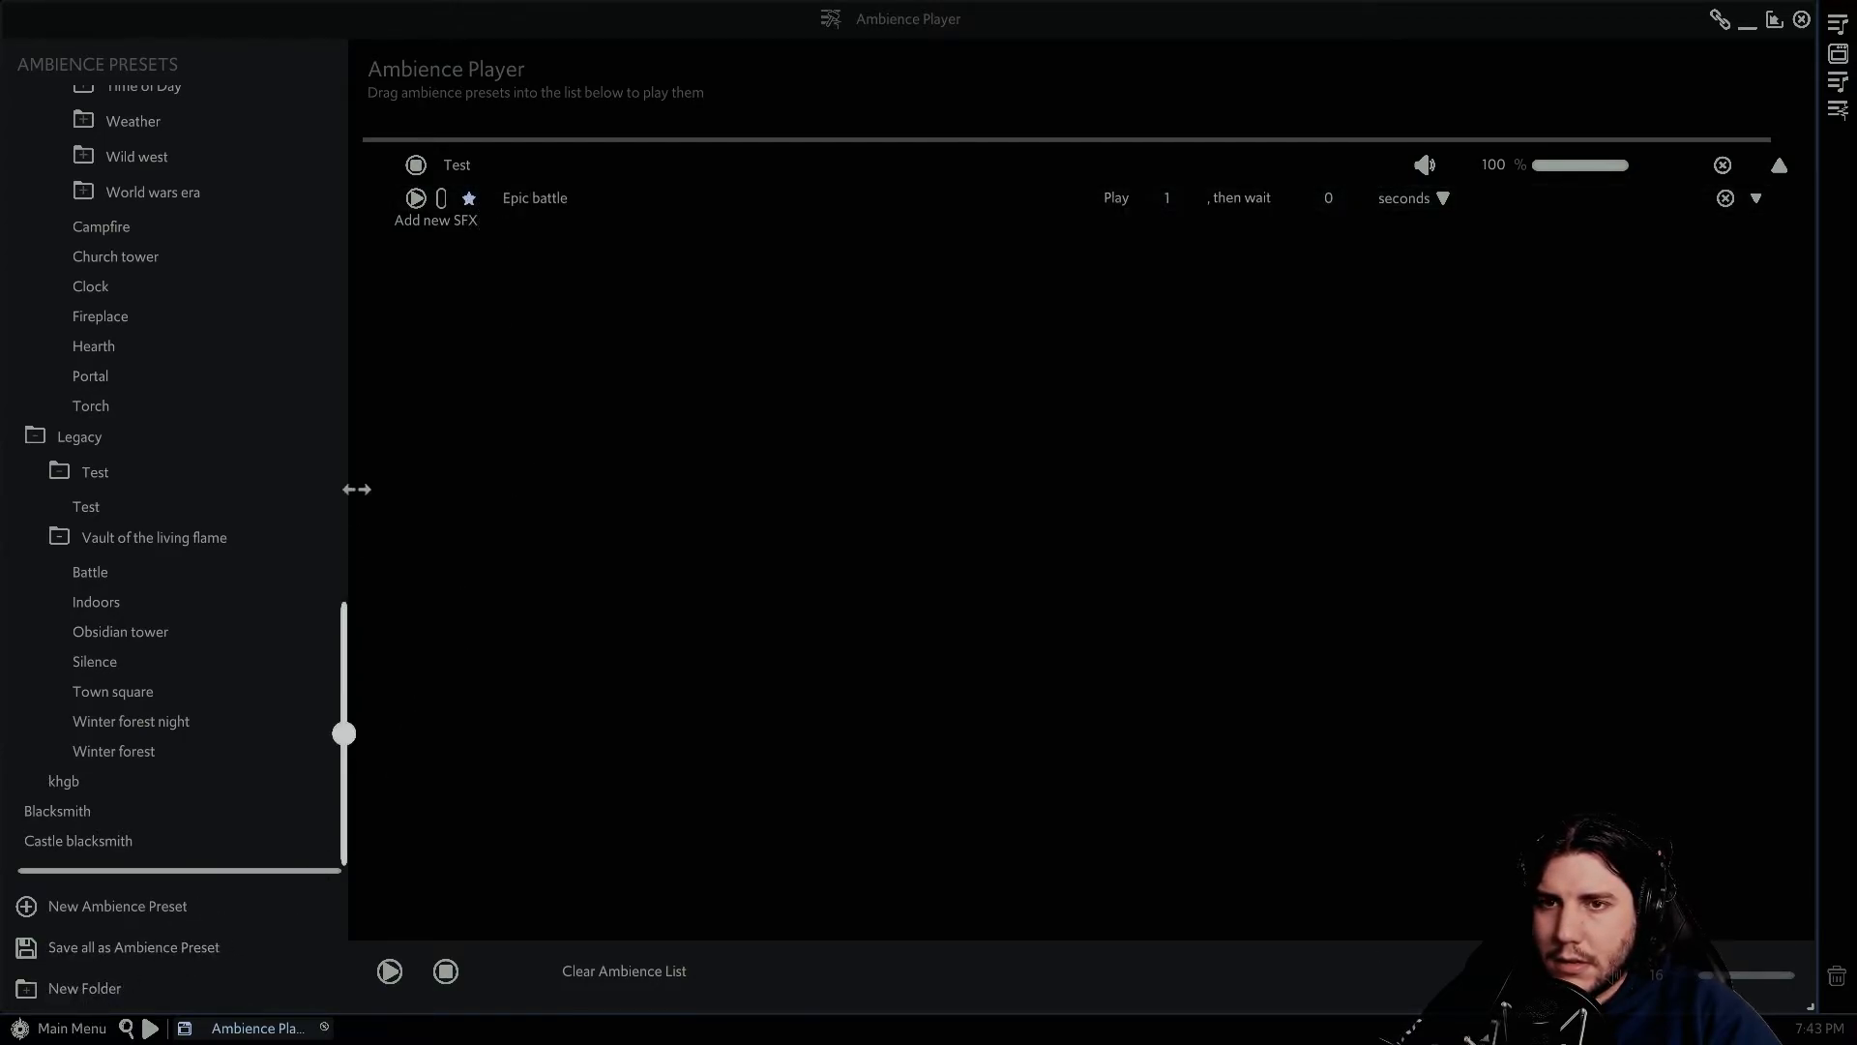
- Start adding a sound to Test from the content library and view the Starred Media
{"action": "left_click", "coordinate": [440, 222]}
{"action": "left_click", "coordinate": [502, 252]}
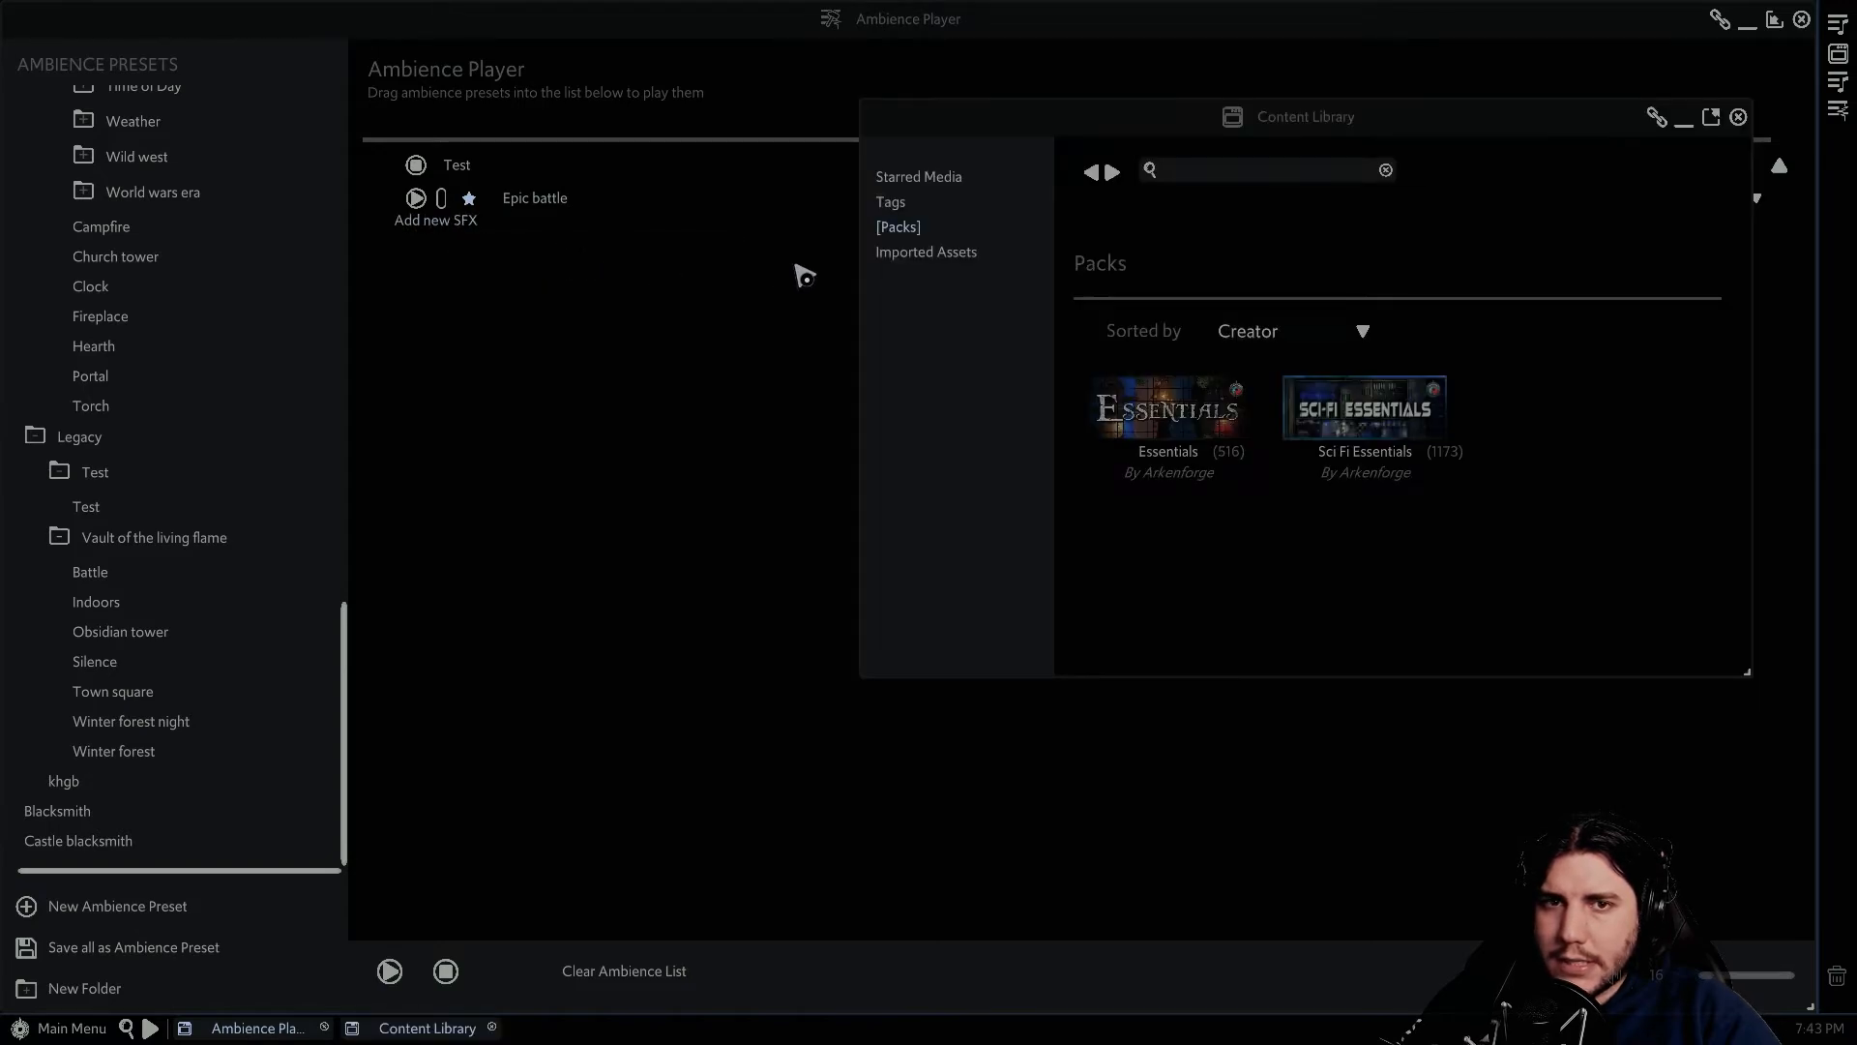
{"action": "left_click", "coordinate": [923, 181]}
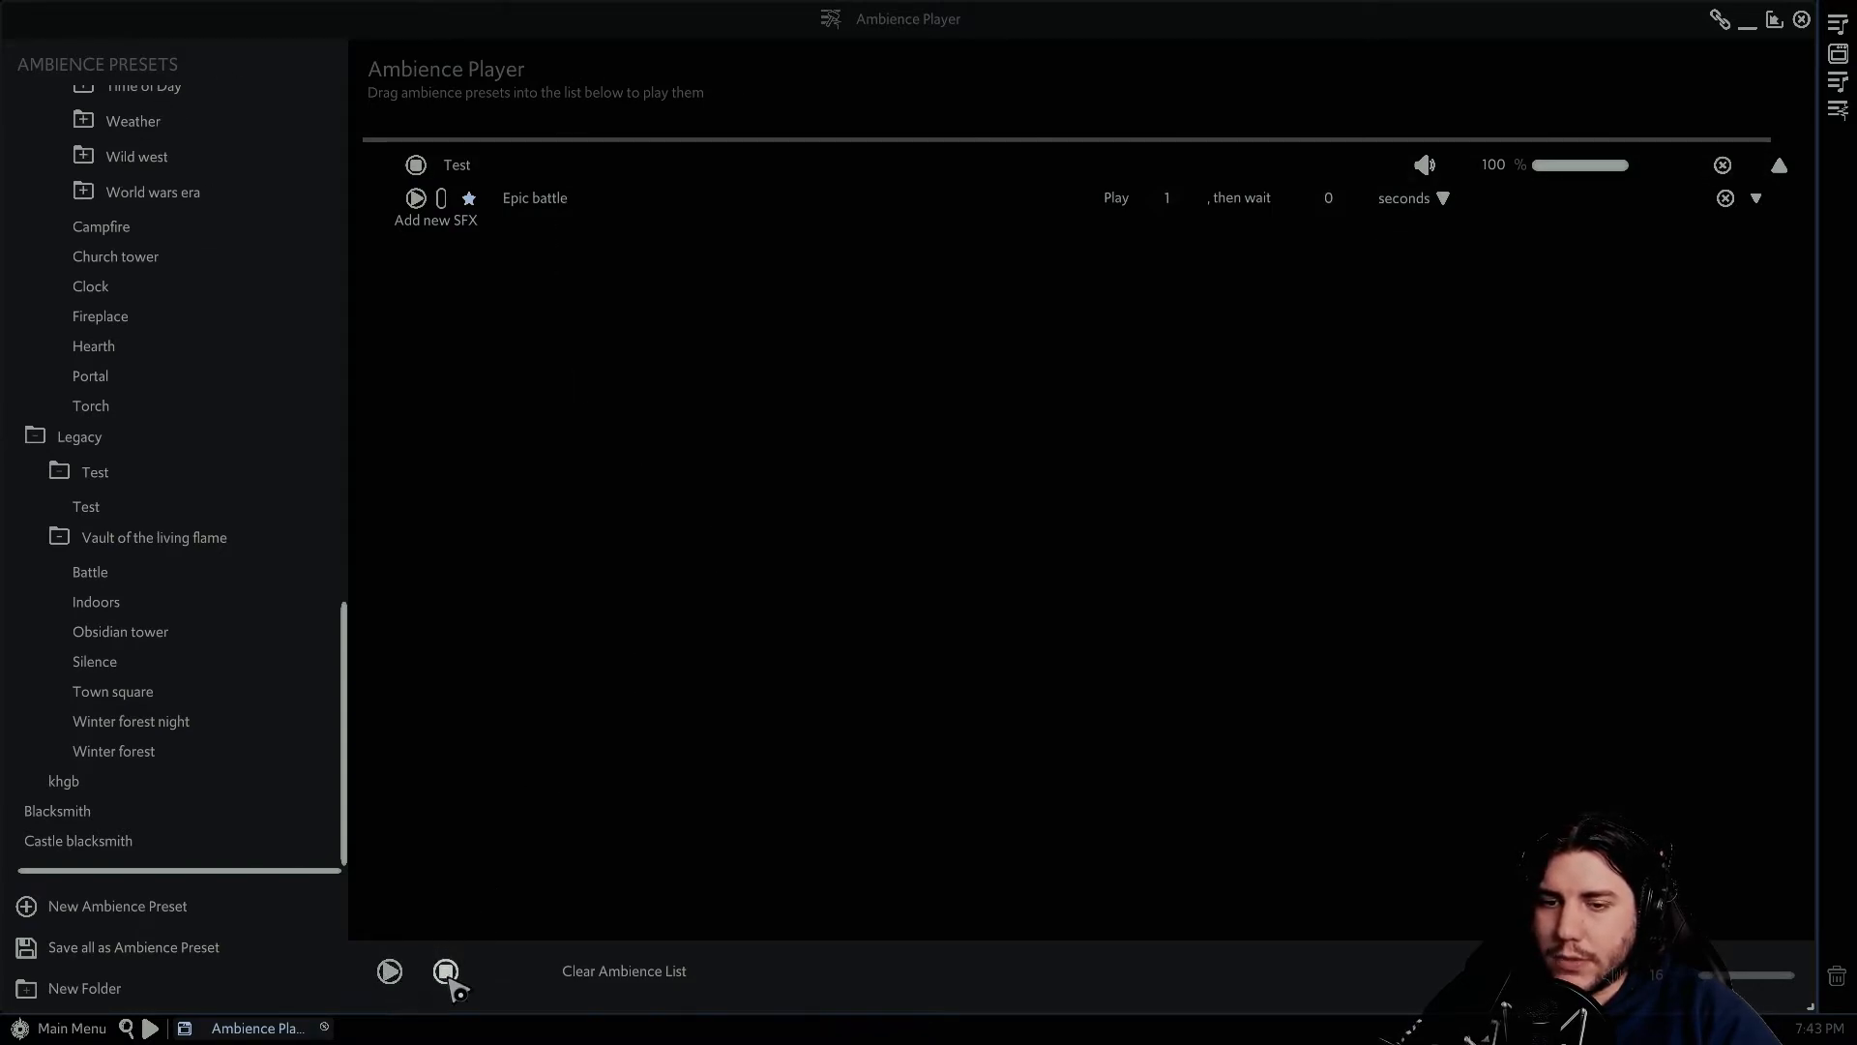
- Add the Blacksmith and Castle blacksmith presets to the player and clear the whole ambience list
{"action": "left_click_drag", "start_coordinate": [66, 812], "coordinate": [658, 648]}
{"action": "left_click_drag", "start_coordinate": [73, 840], "coordinate": [912, 580]}
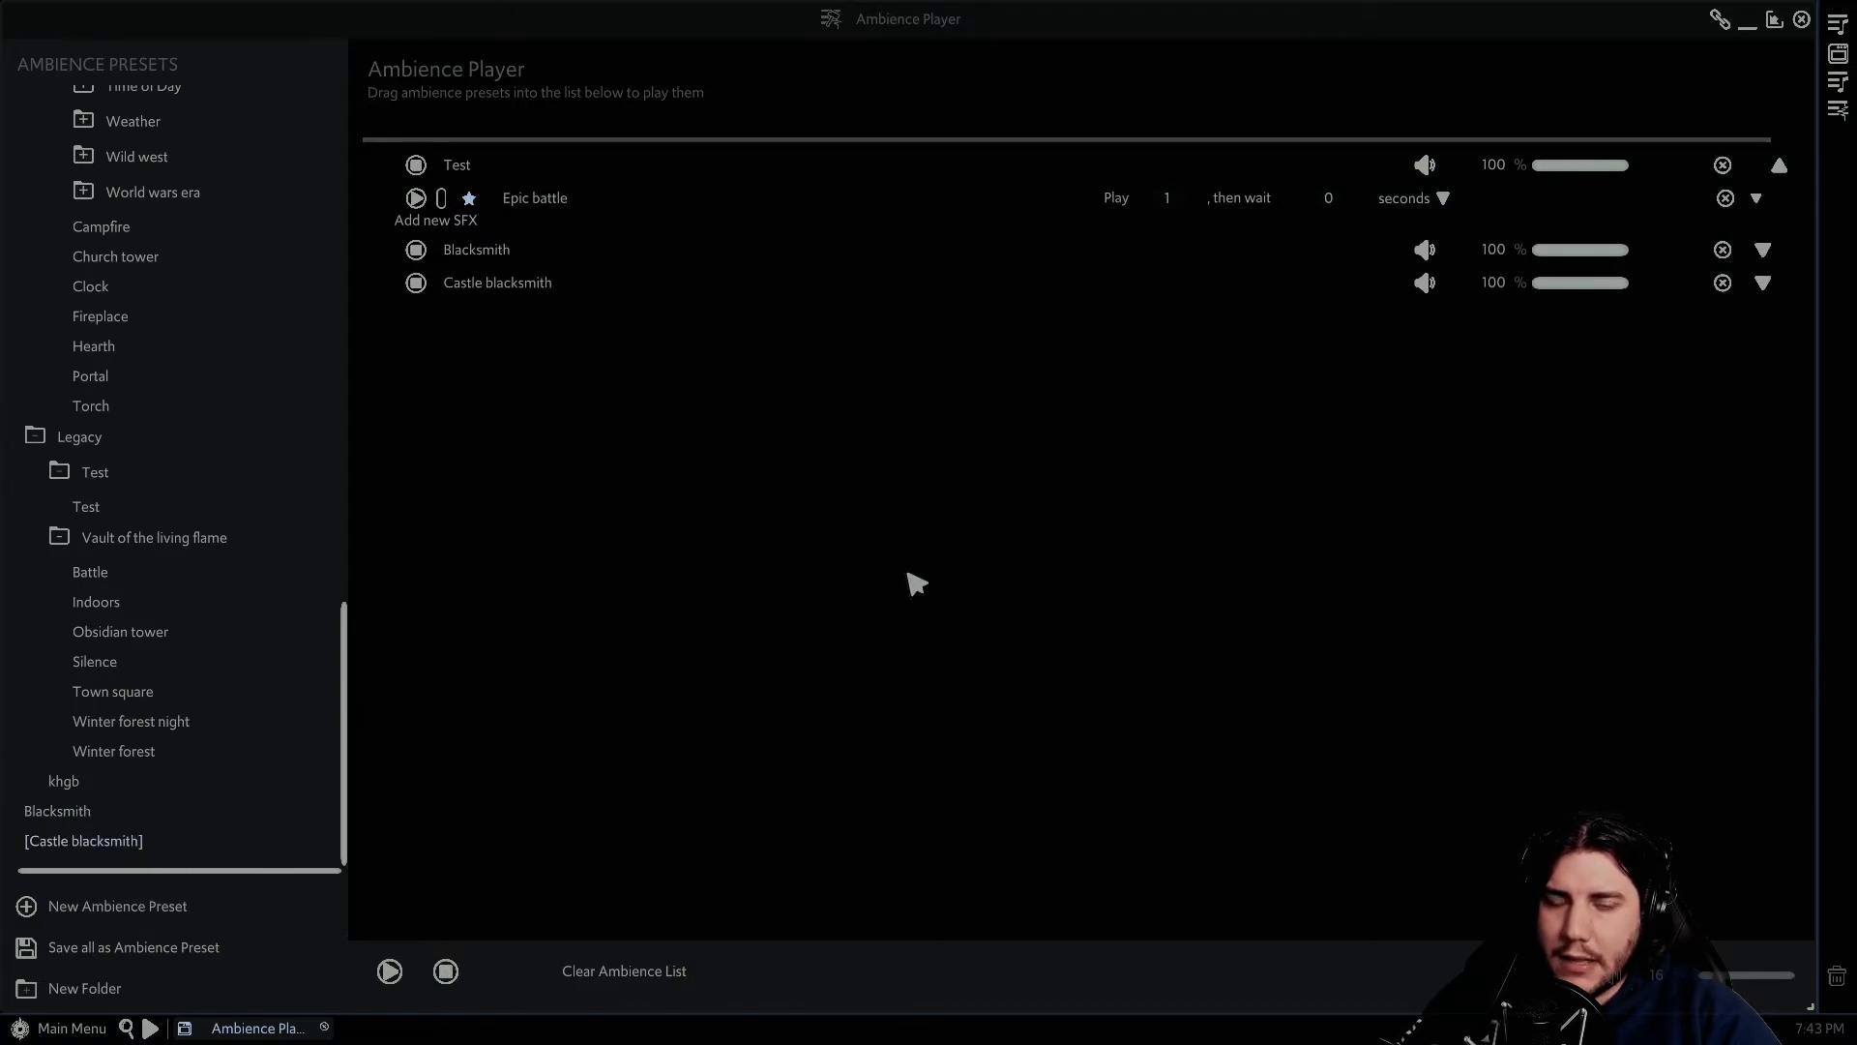
{"action": "left_click", "coordinate": [607, 981]}
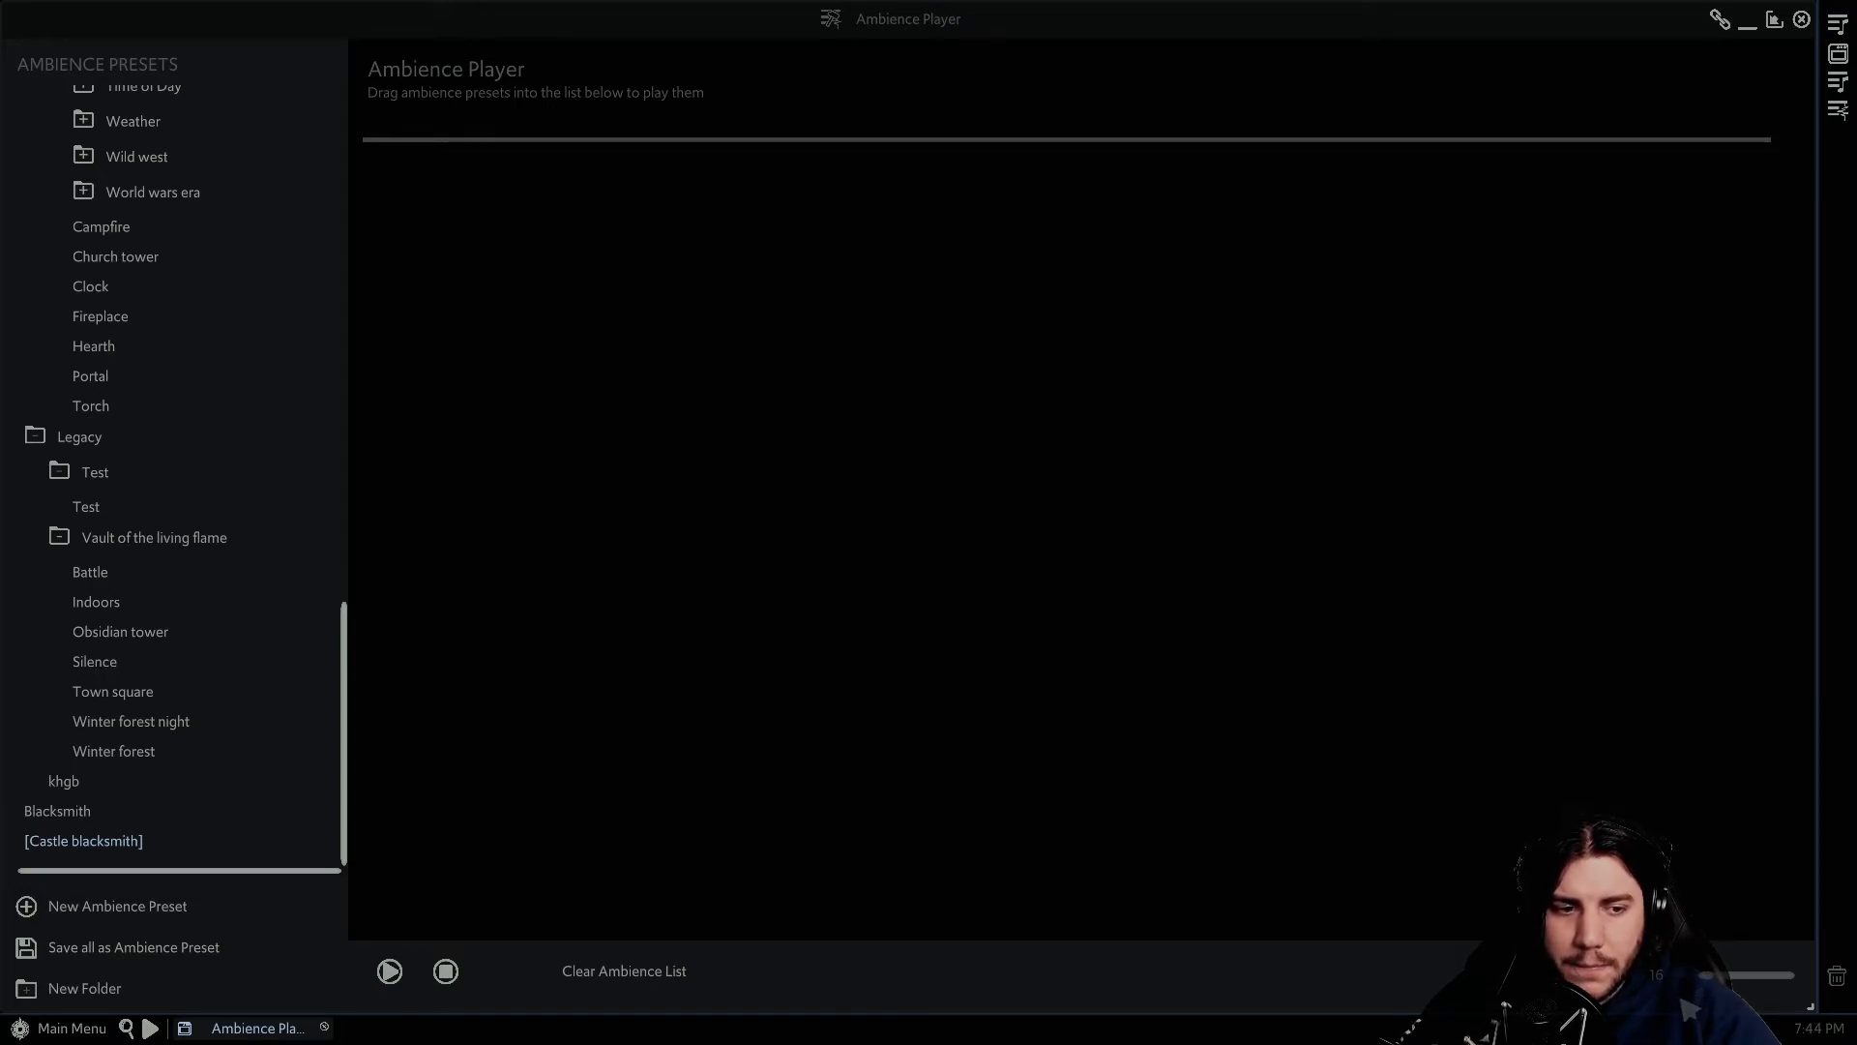
- Set the overall ambience volume to 25, and lower it back to 16
{"action": "type", "text": "25"}
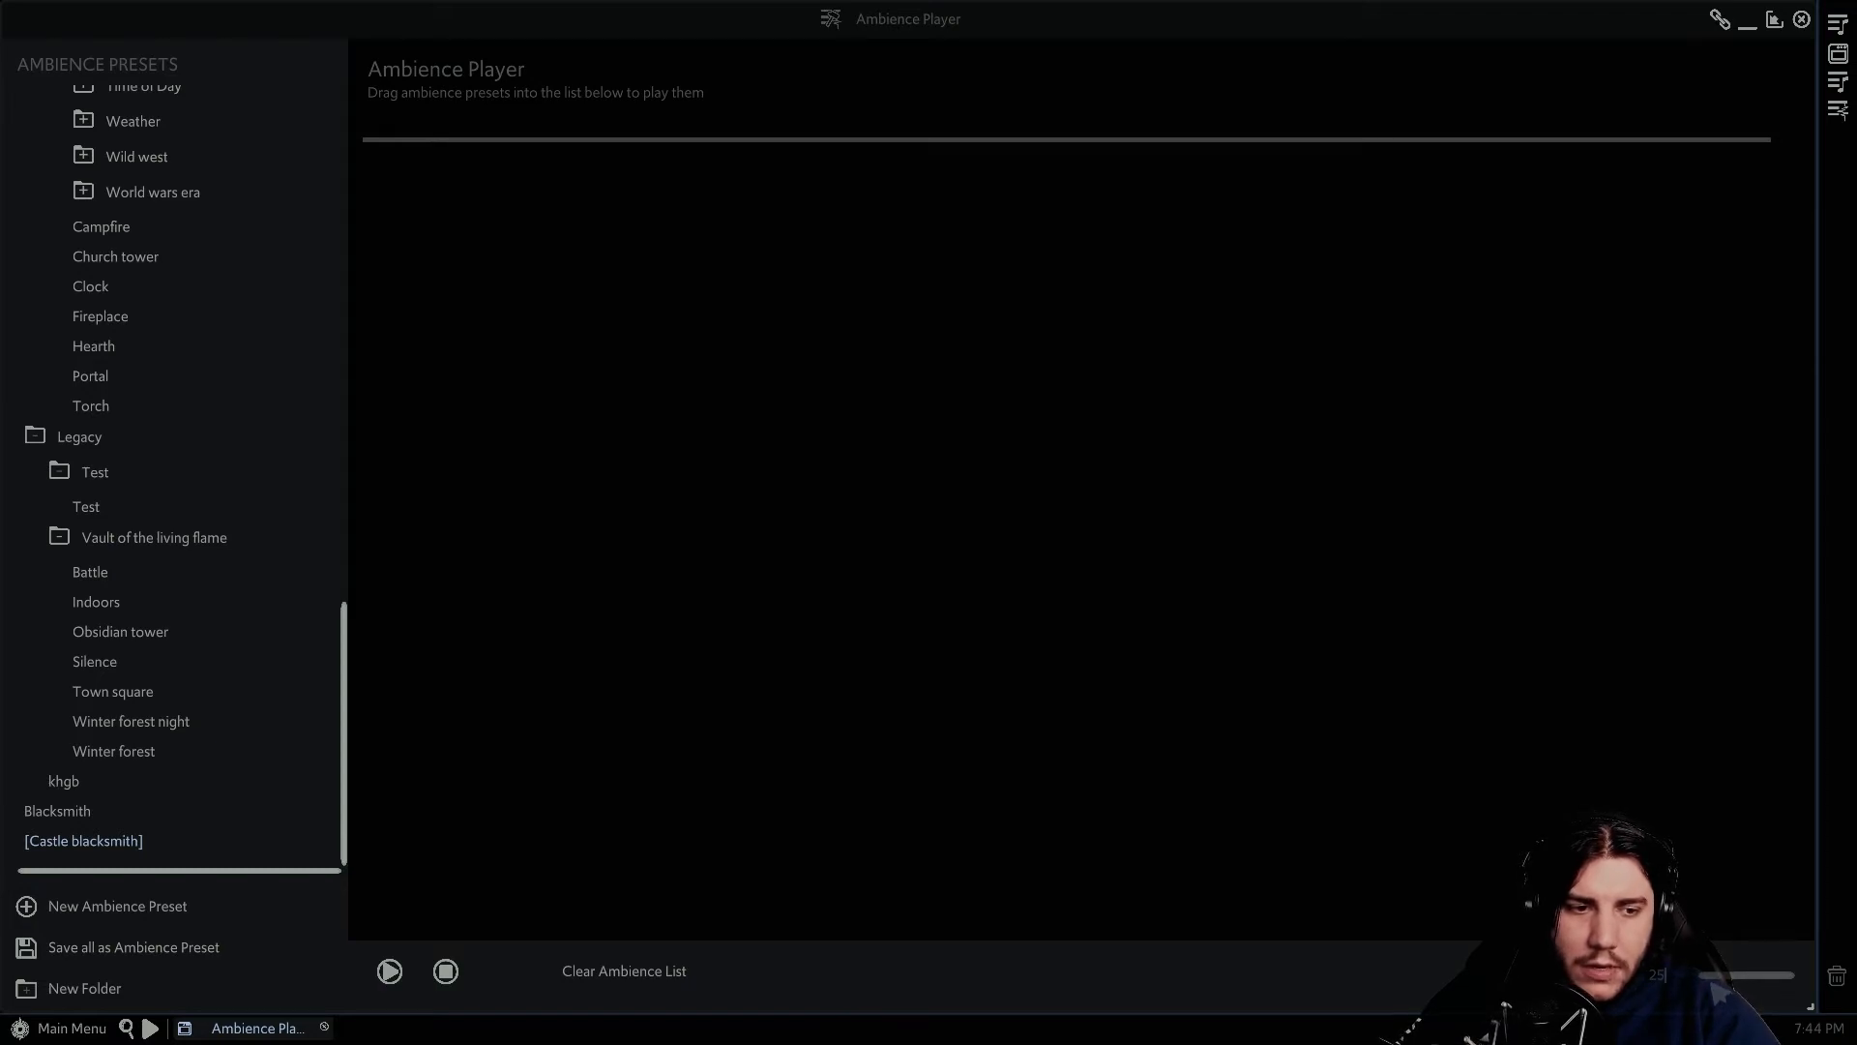
{"action": "mouse_move", "coordinate": [1727, 980]}
{"action": "left_mouse_down"}
{"action": "mouse_move", "coordinate": [1780, 978]}
{"action": "mouse_move", "coordinate": [1709, 972]}
{"action": "left_mouse_up"}
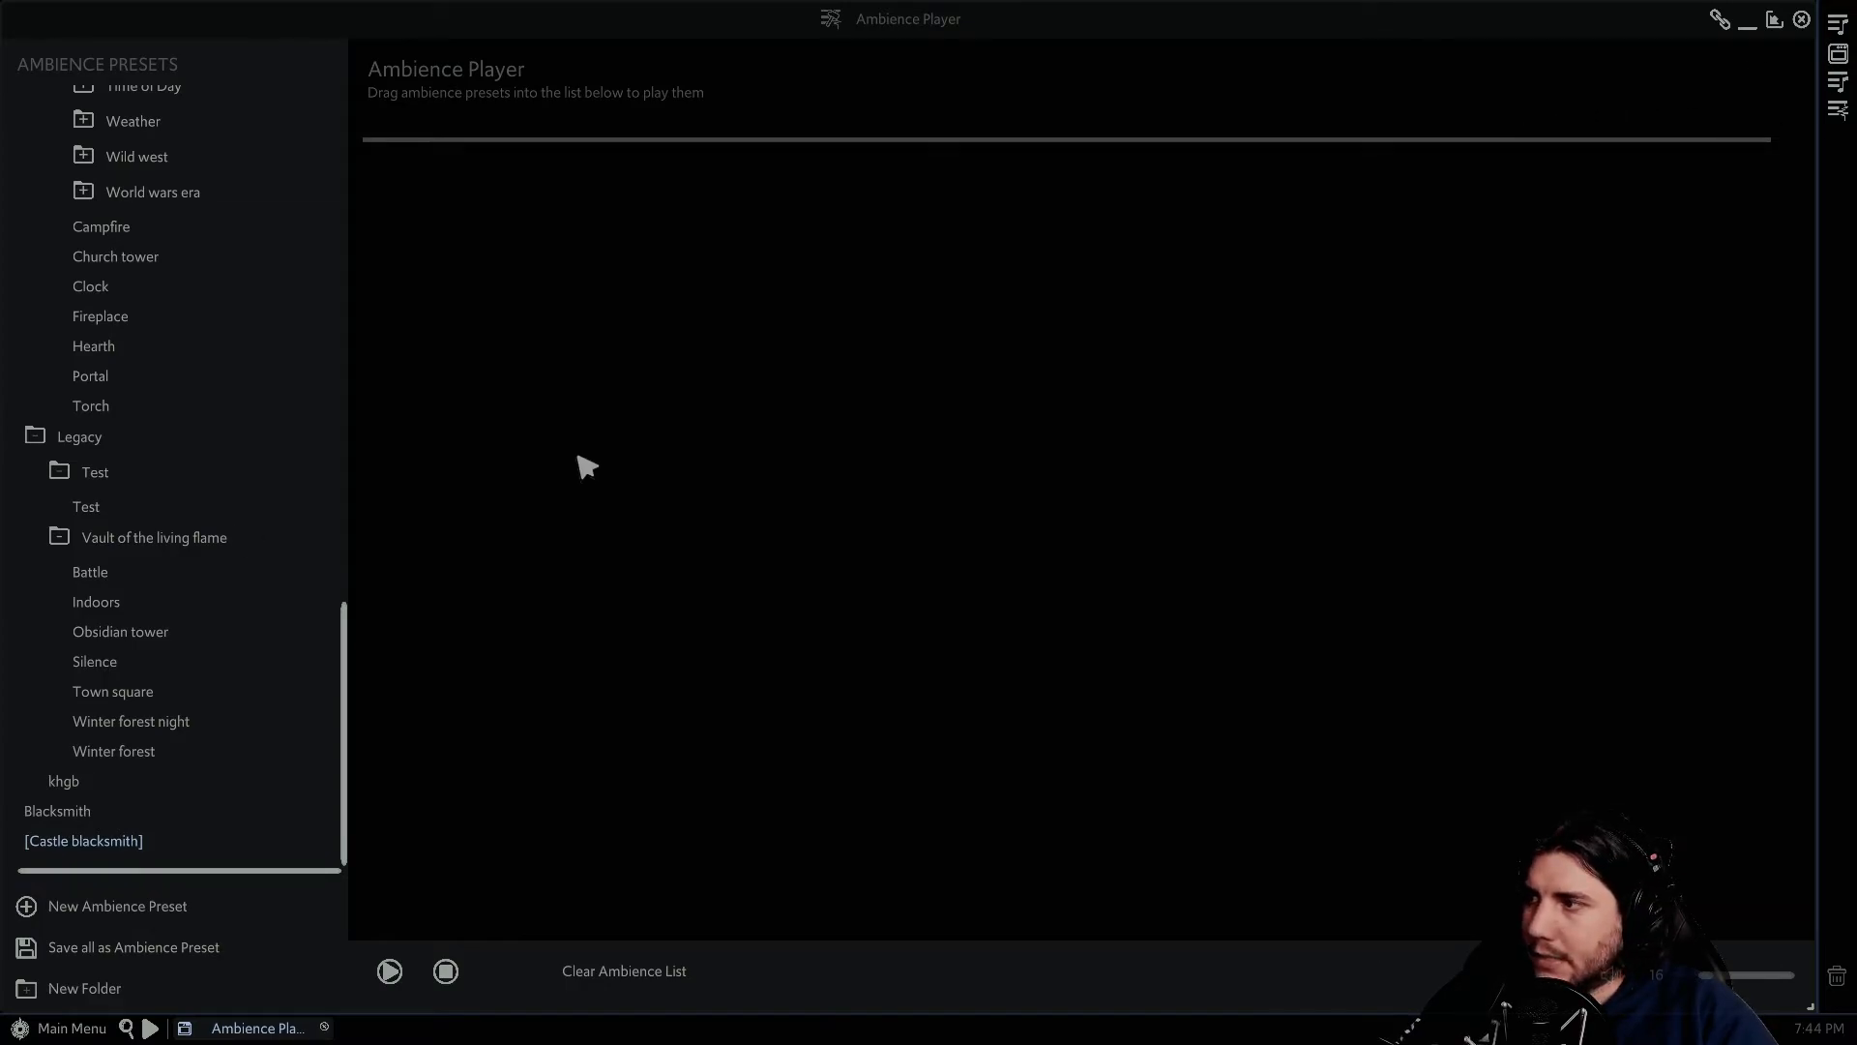
- Close the Ambience Player and open the SFX Palettes module from Soundscapes
{"action": "left_click", "coordinate": [324, 1026]}
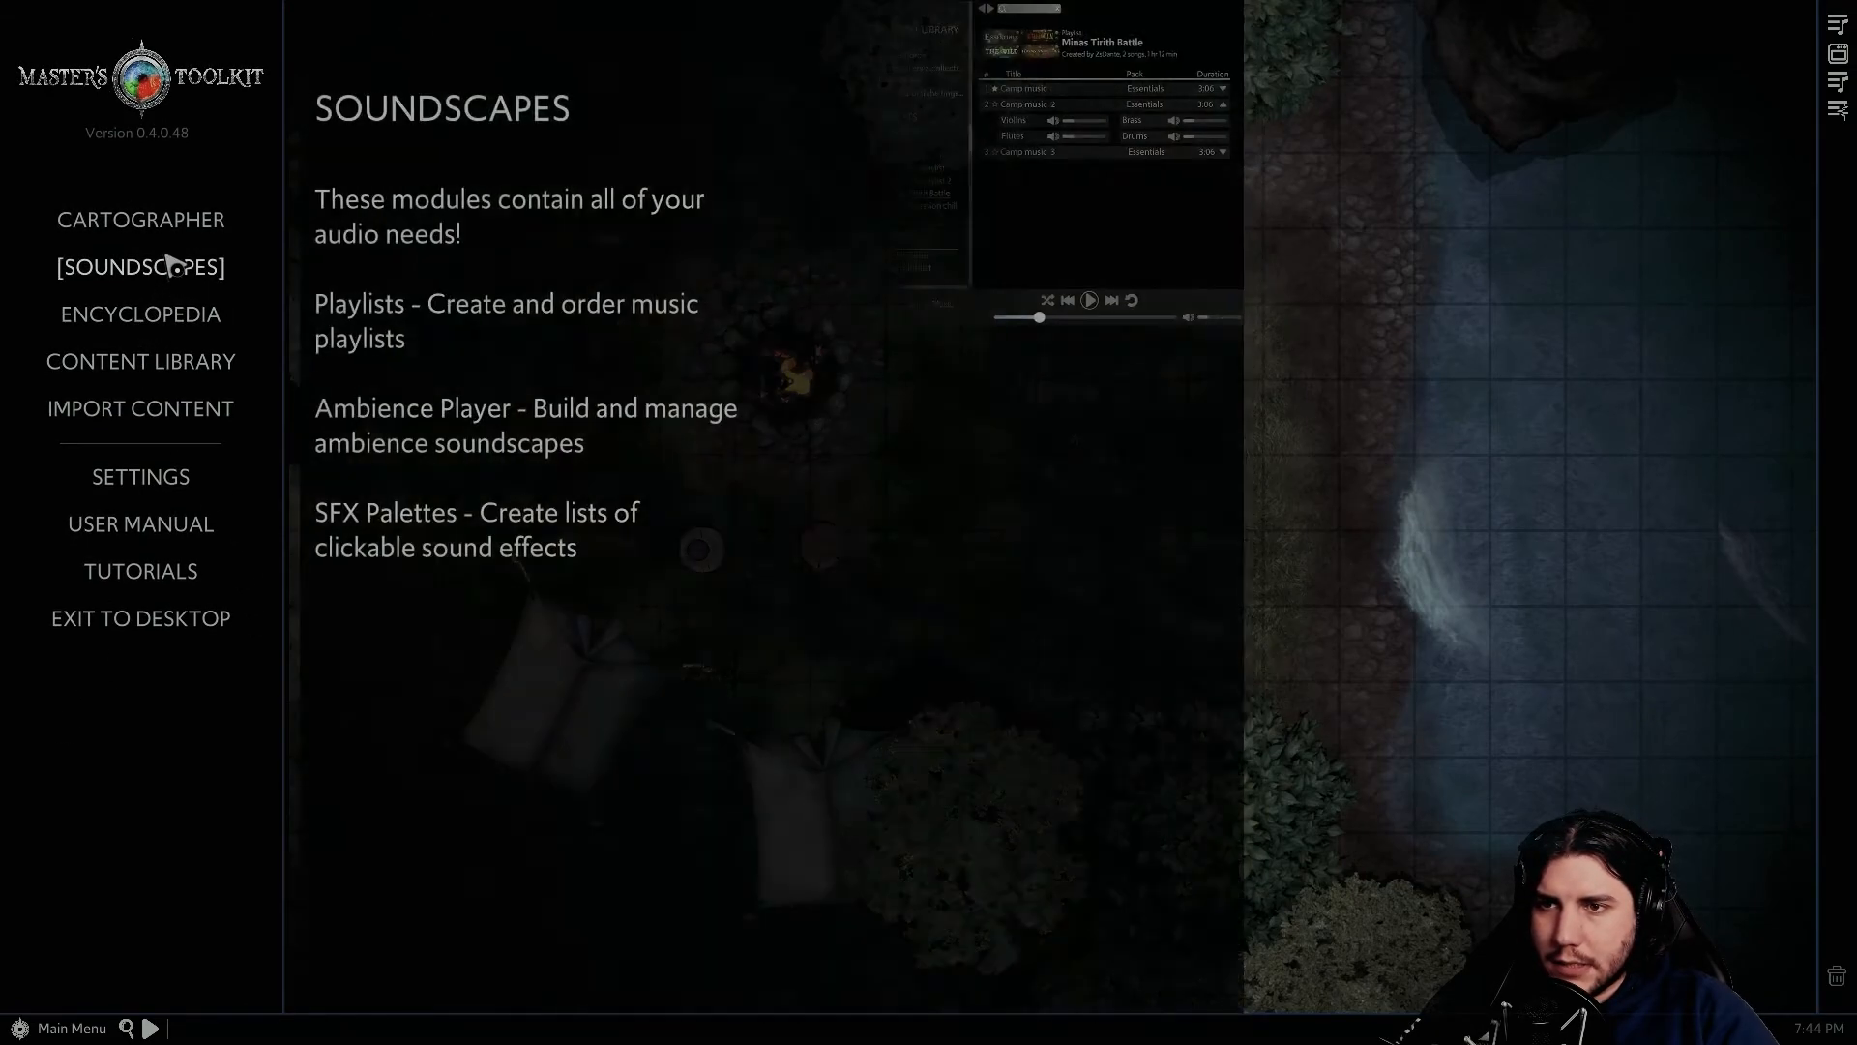
{"action": "left_click", "coordinate": [171, 261]}
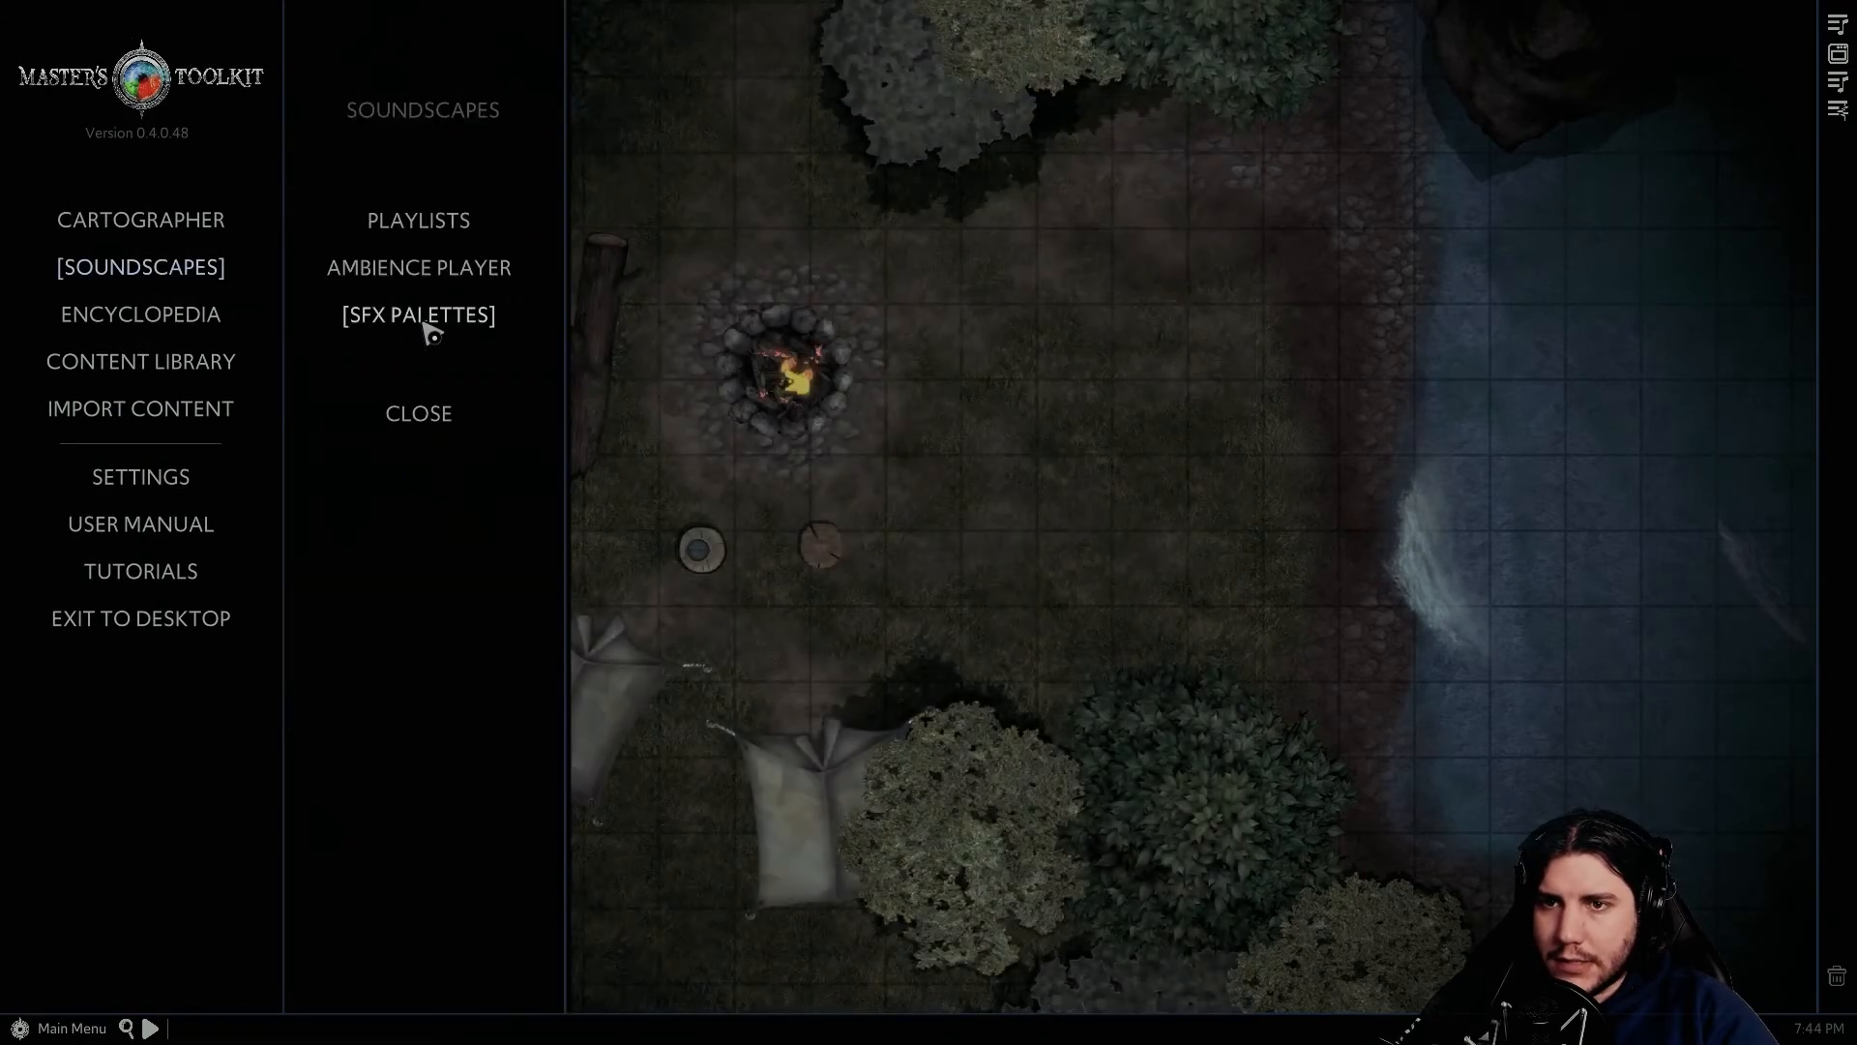
{"action": "left_click", "coordinate": [427, 319]}
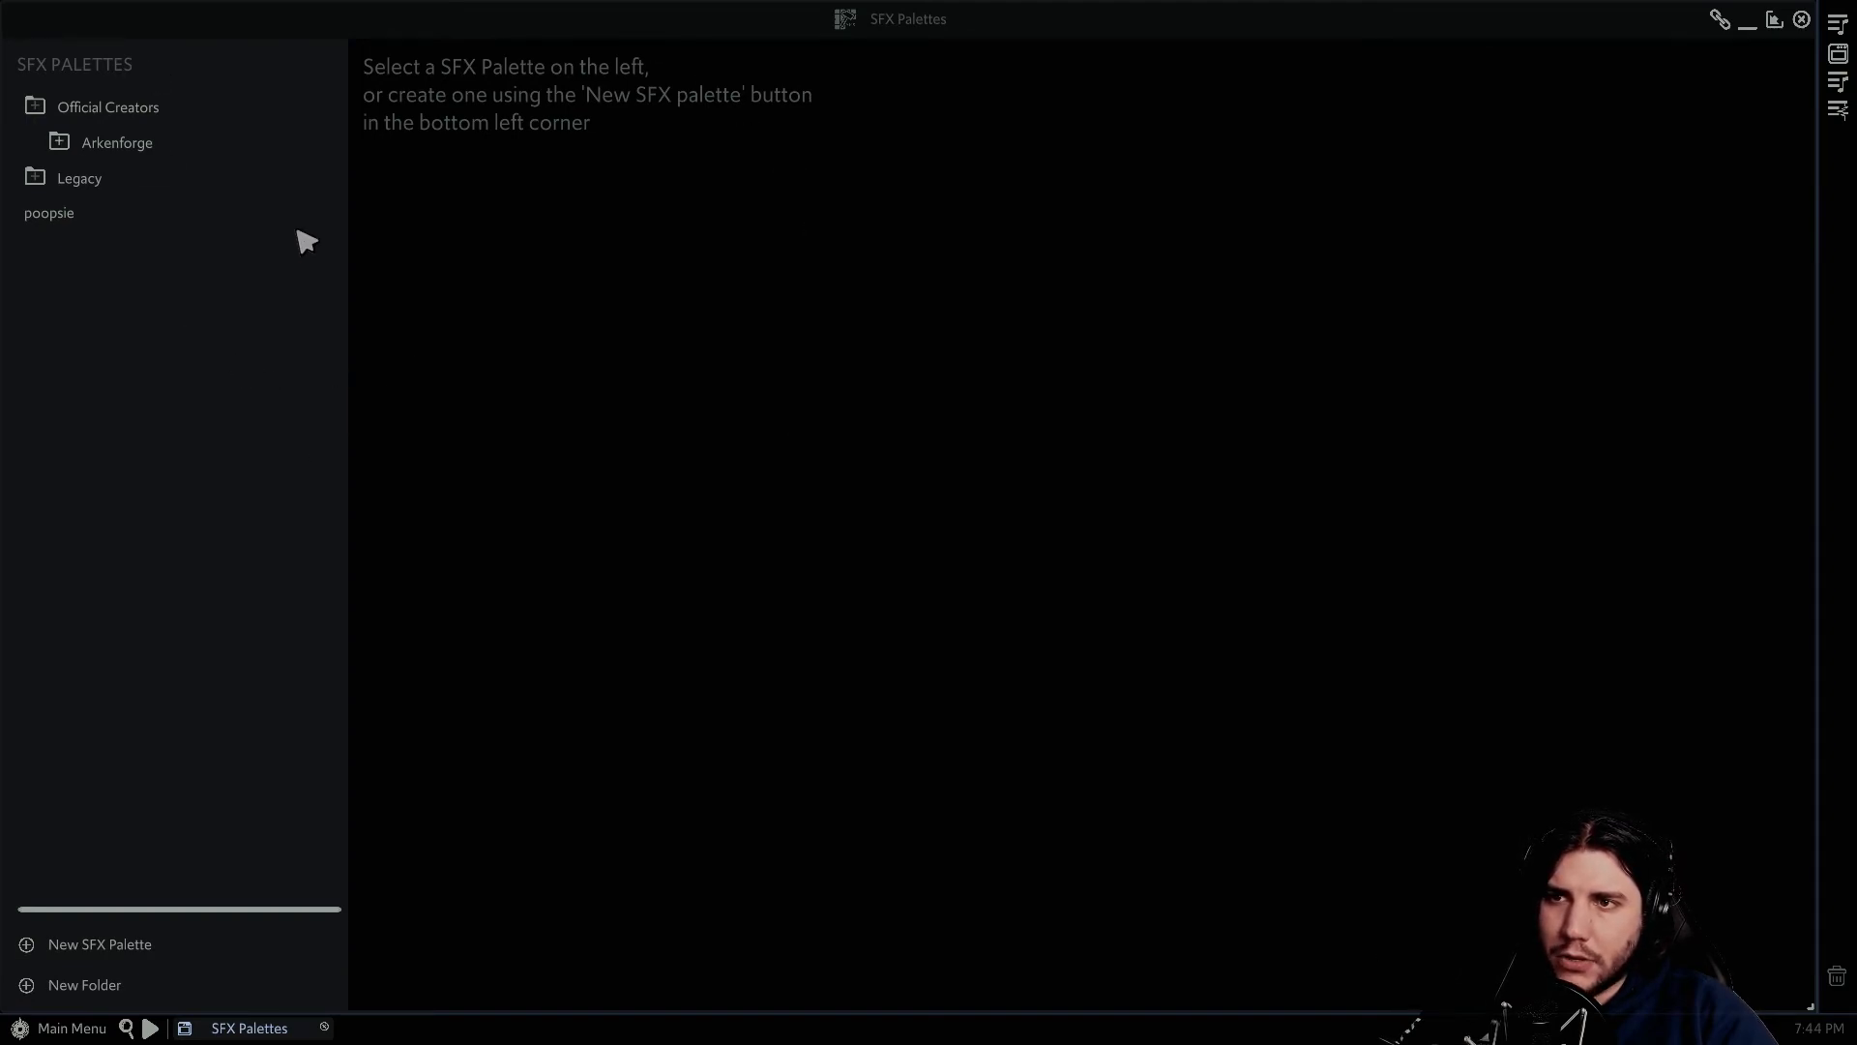
- Browse the Official Creators and Legacy palette folders and open the Animals palette by Arkenforge
{"action": "left_click", "coordinate": [38, 112]}
{"action": "left_click", "coordinate": [35, 144]}
{"action": "left_click", "coordinate": [84, 176]}
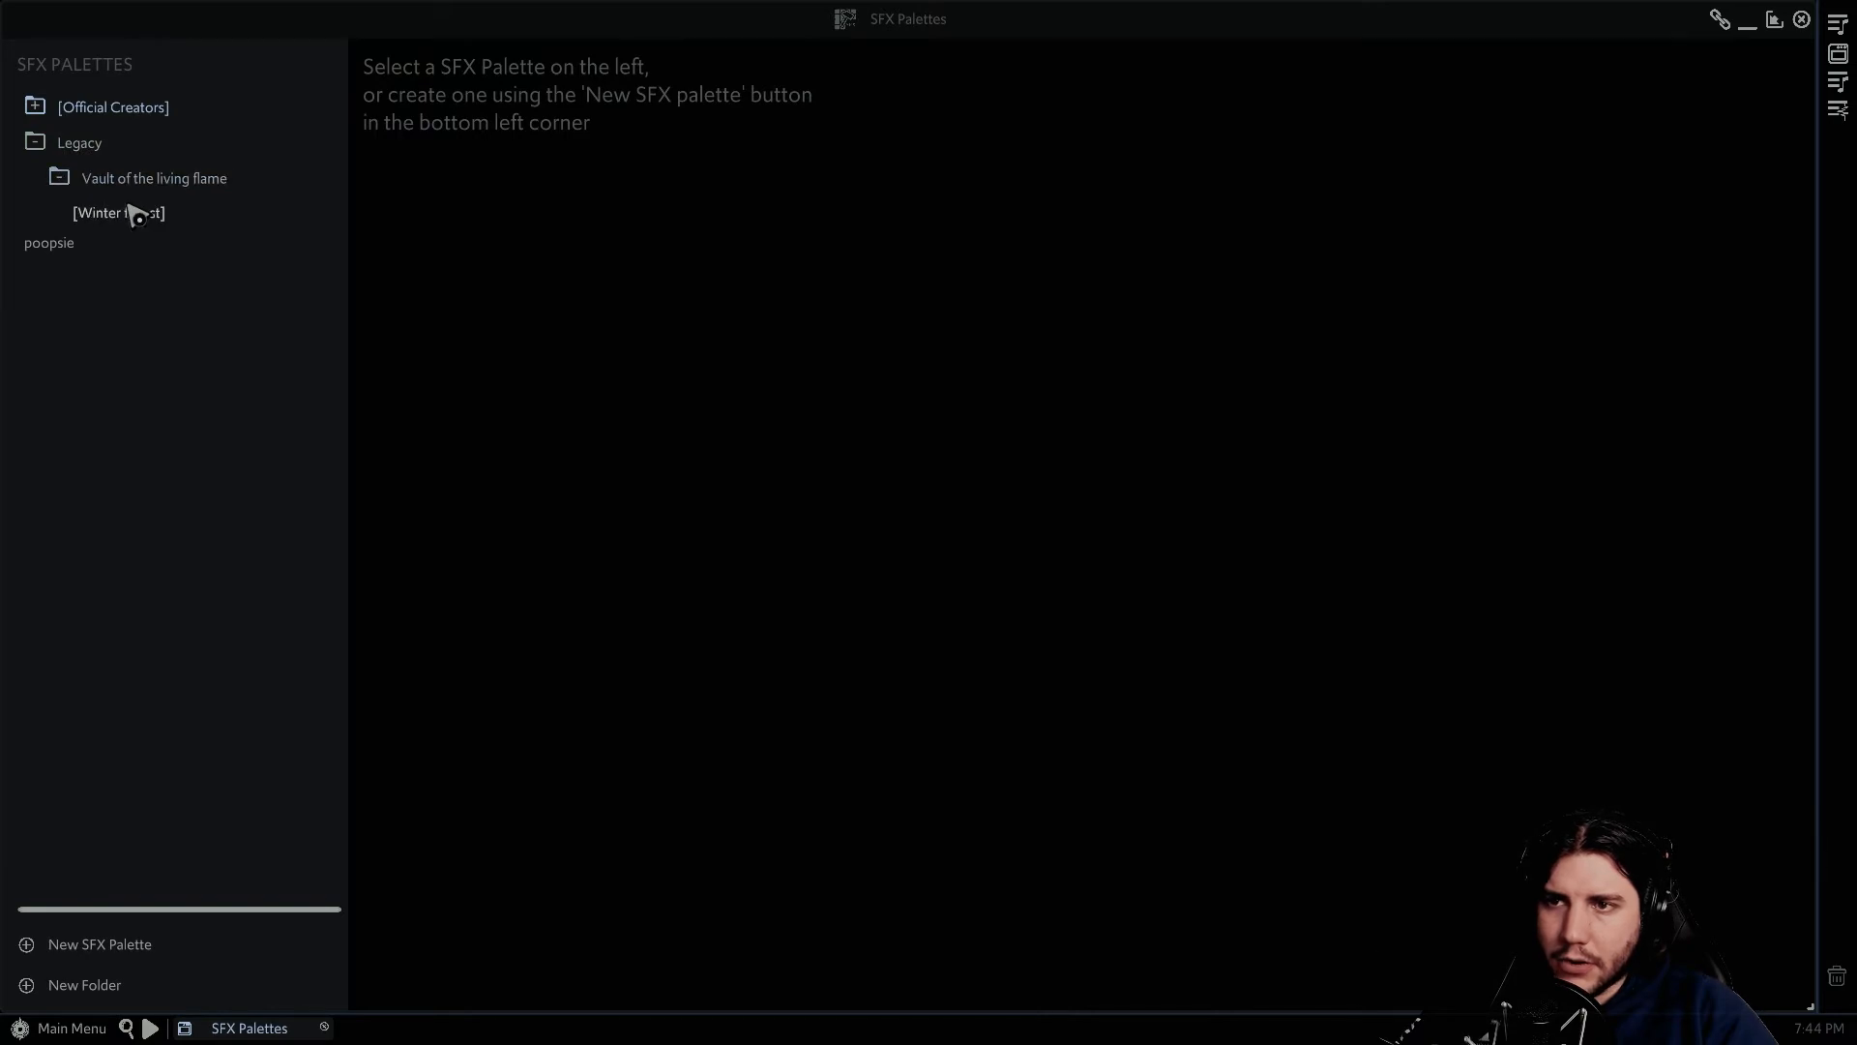
{"action": "left_click", "coordinate": [106, 212]}
{"action": "left_click", "coordinate": [35, 107]}
{"action": "left_click", "coordinate": [59, 143]}
{"action": "left_click", "coordinate": [87, 178]}
{"action": "left_click", "coordinate": [114, 213]}
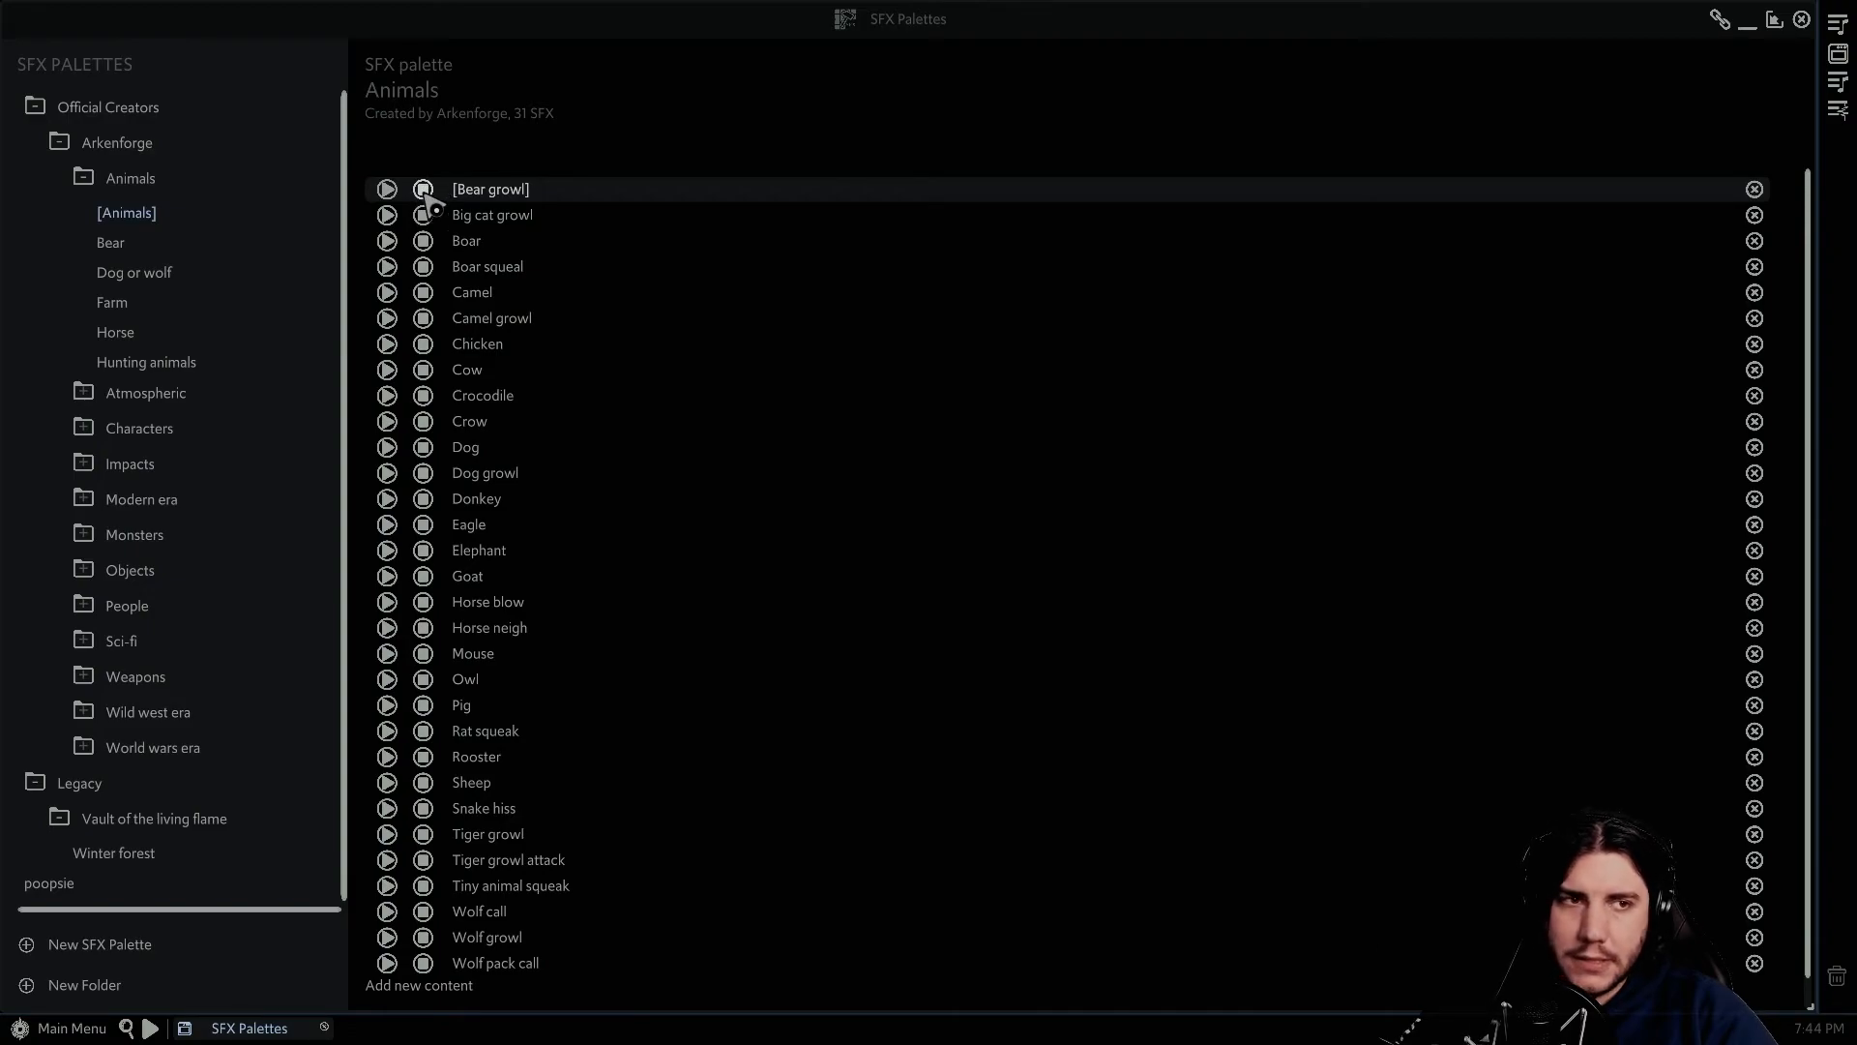
- Open the Farm palette and show its options, including saving it as a custom SFX palette
{"action": "left_click", "coordinate": [117, 302]}
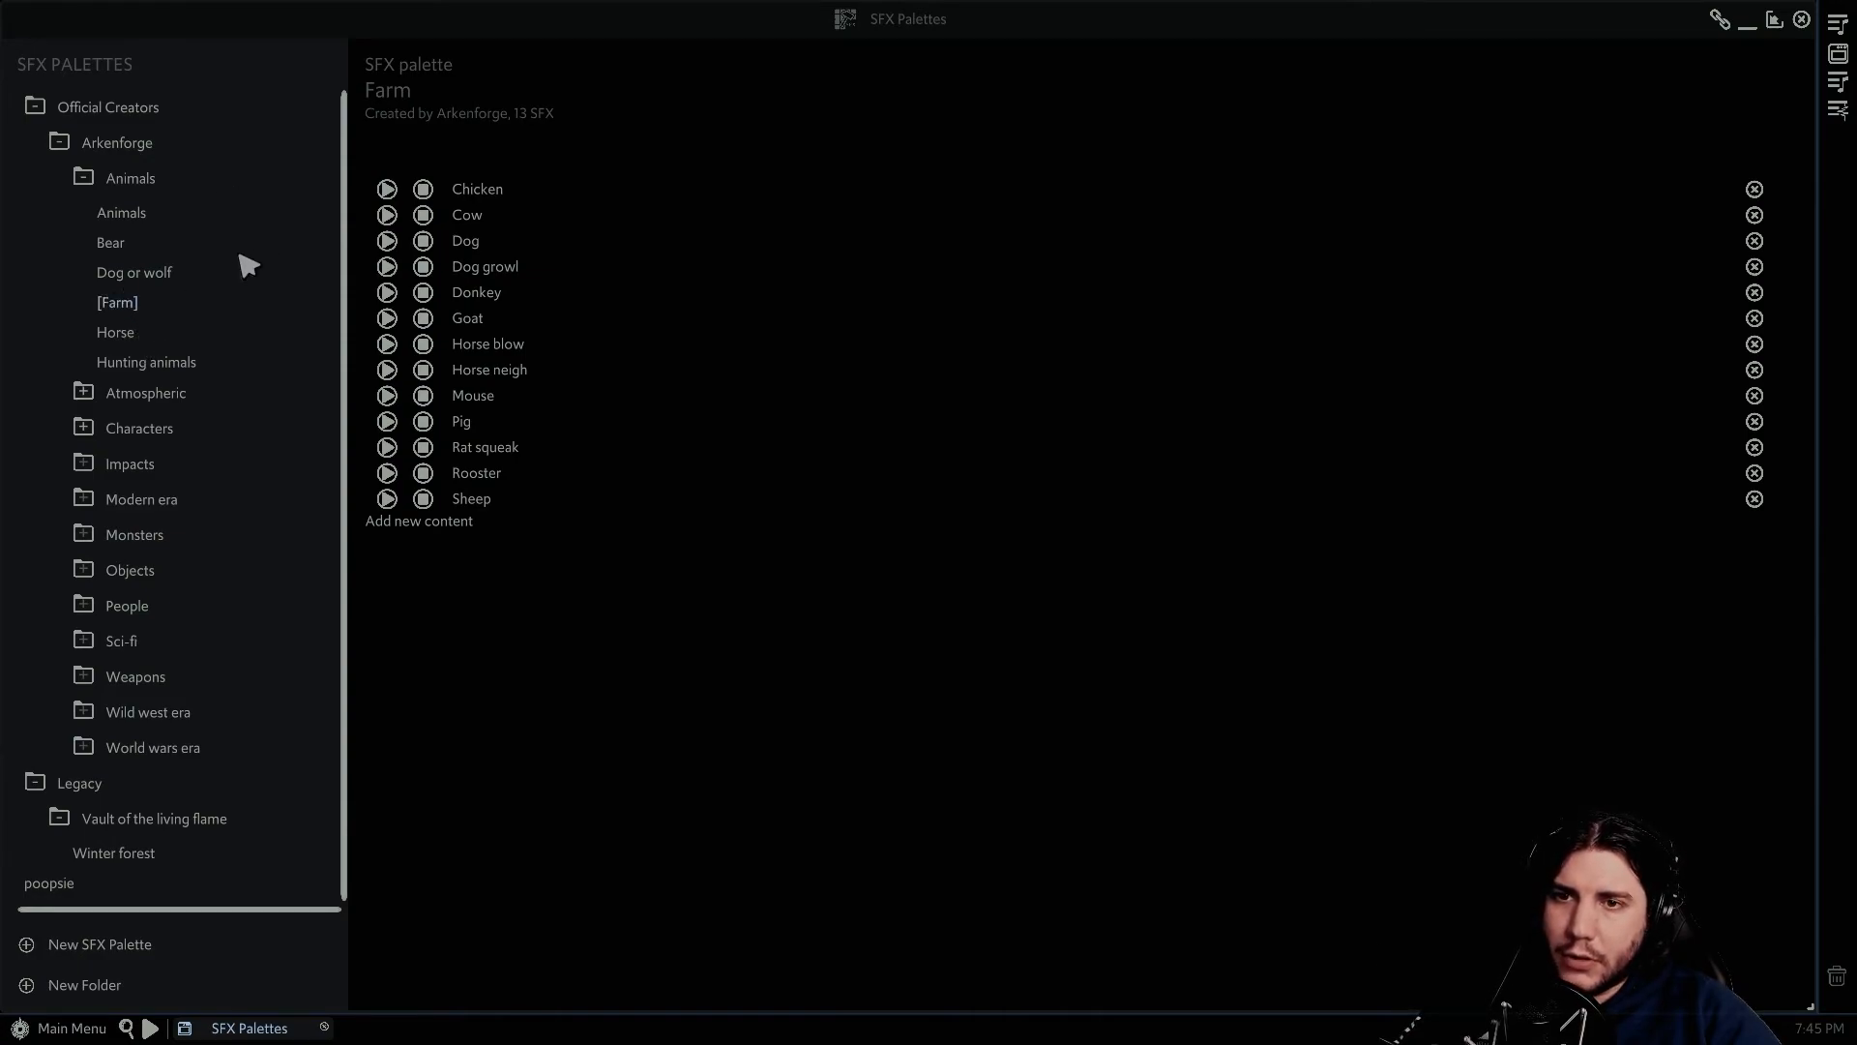
{"action": "left_click", "coordinate": [774, 405]}
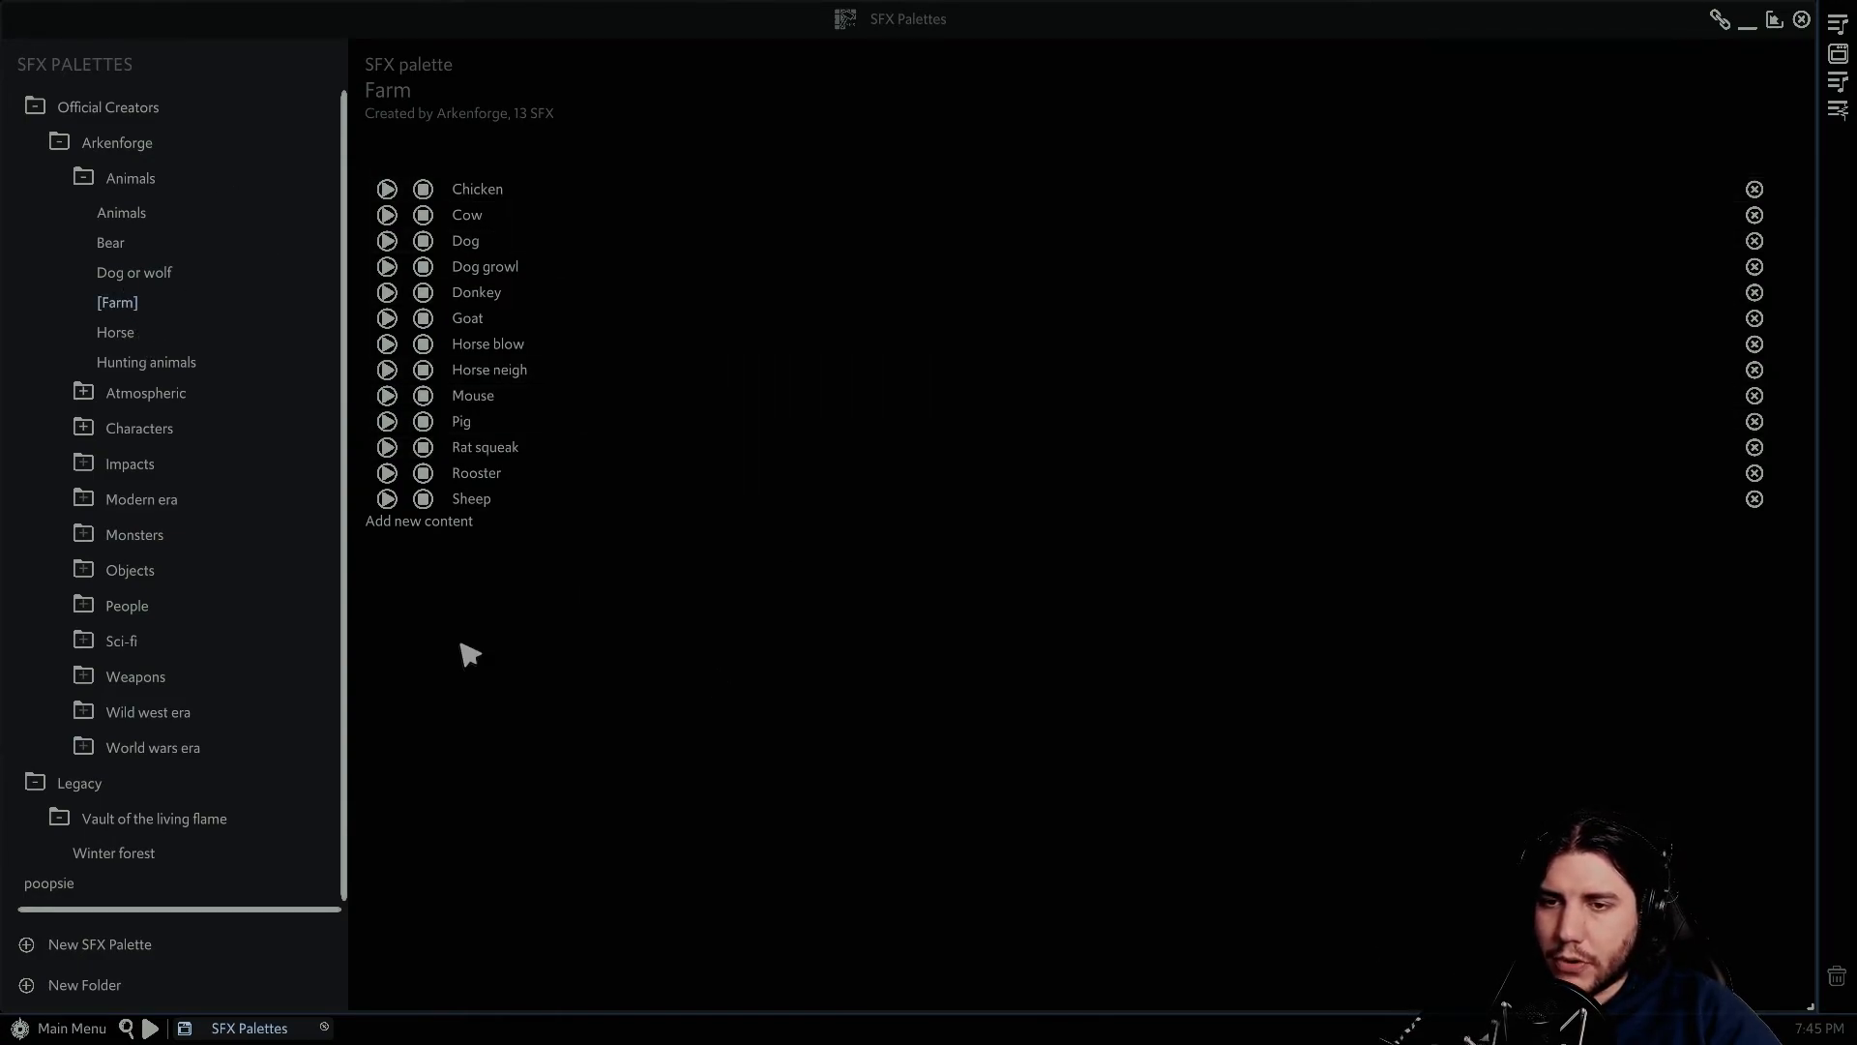
{"action": "right_click", "coordinate": [120, 305]}
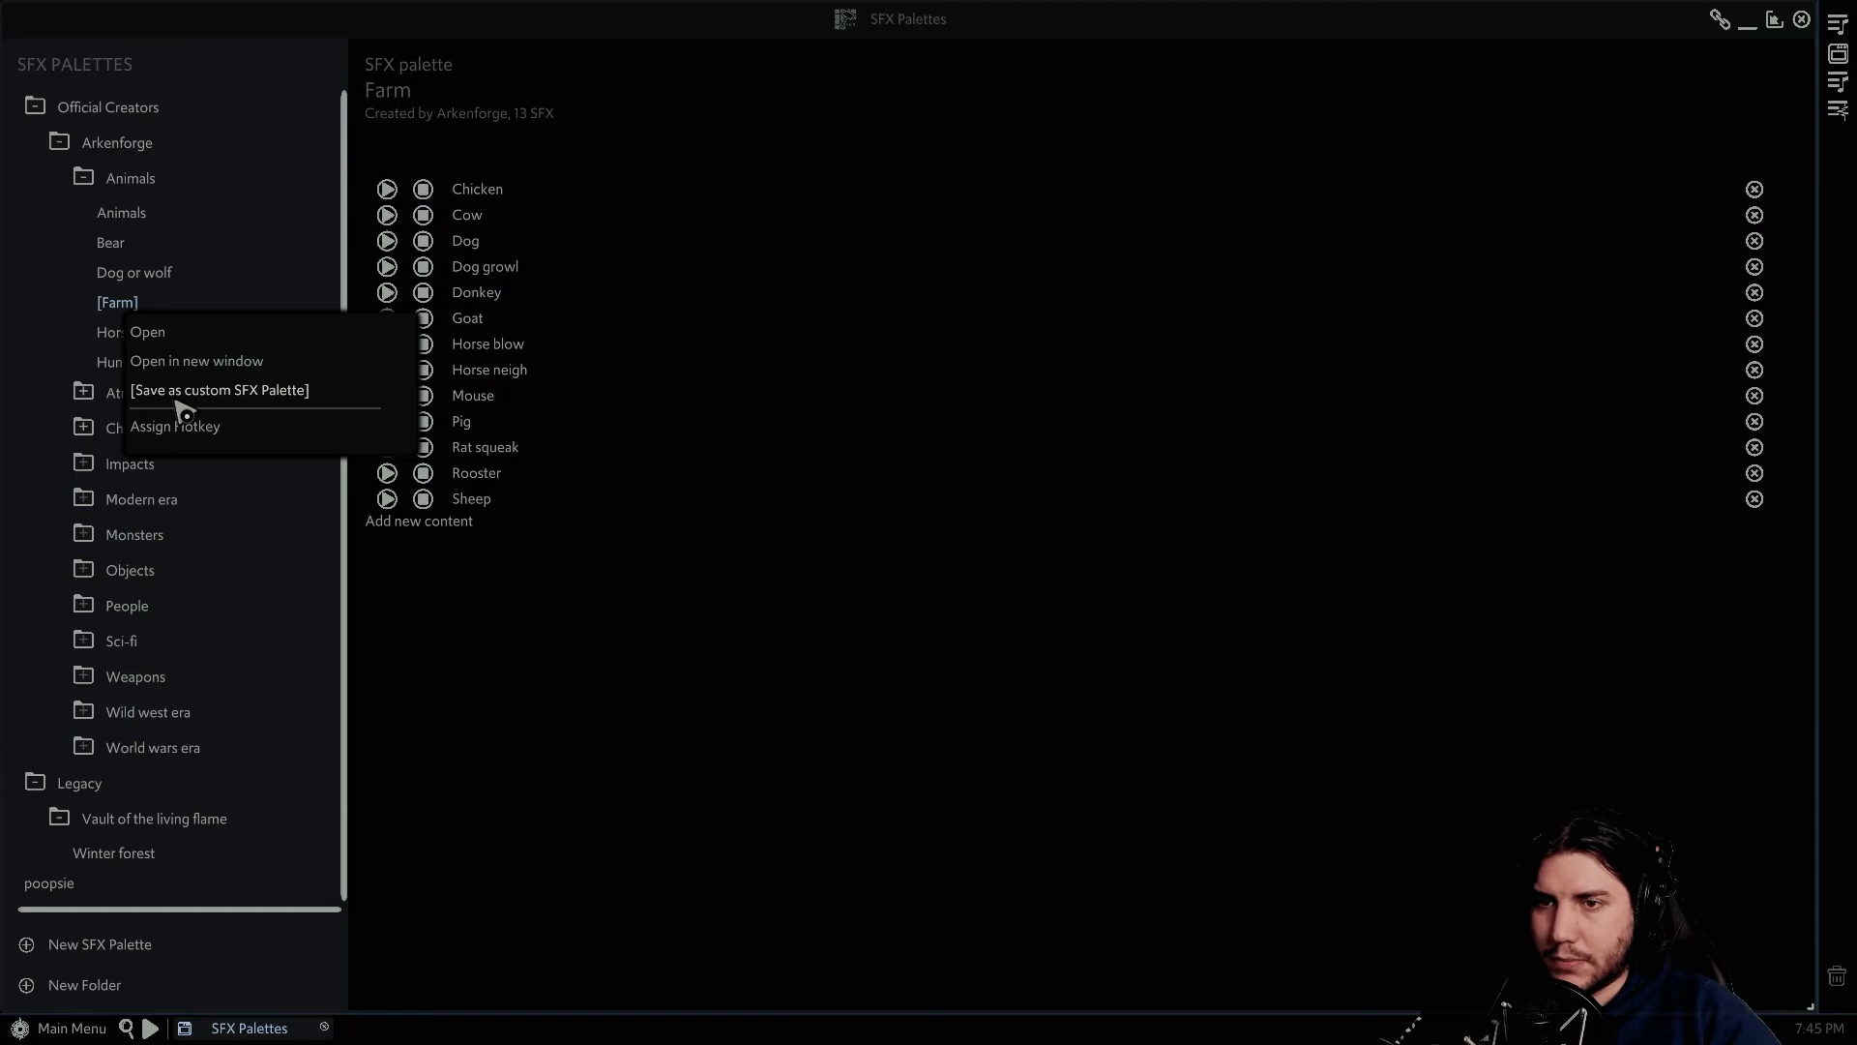
- Add Abandoned castle (loop) from the Essentials pack to the Farm palette and close the content library
{"action": "left_click", "coordinate": [426, 527]}
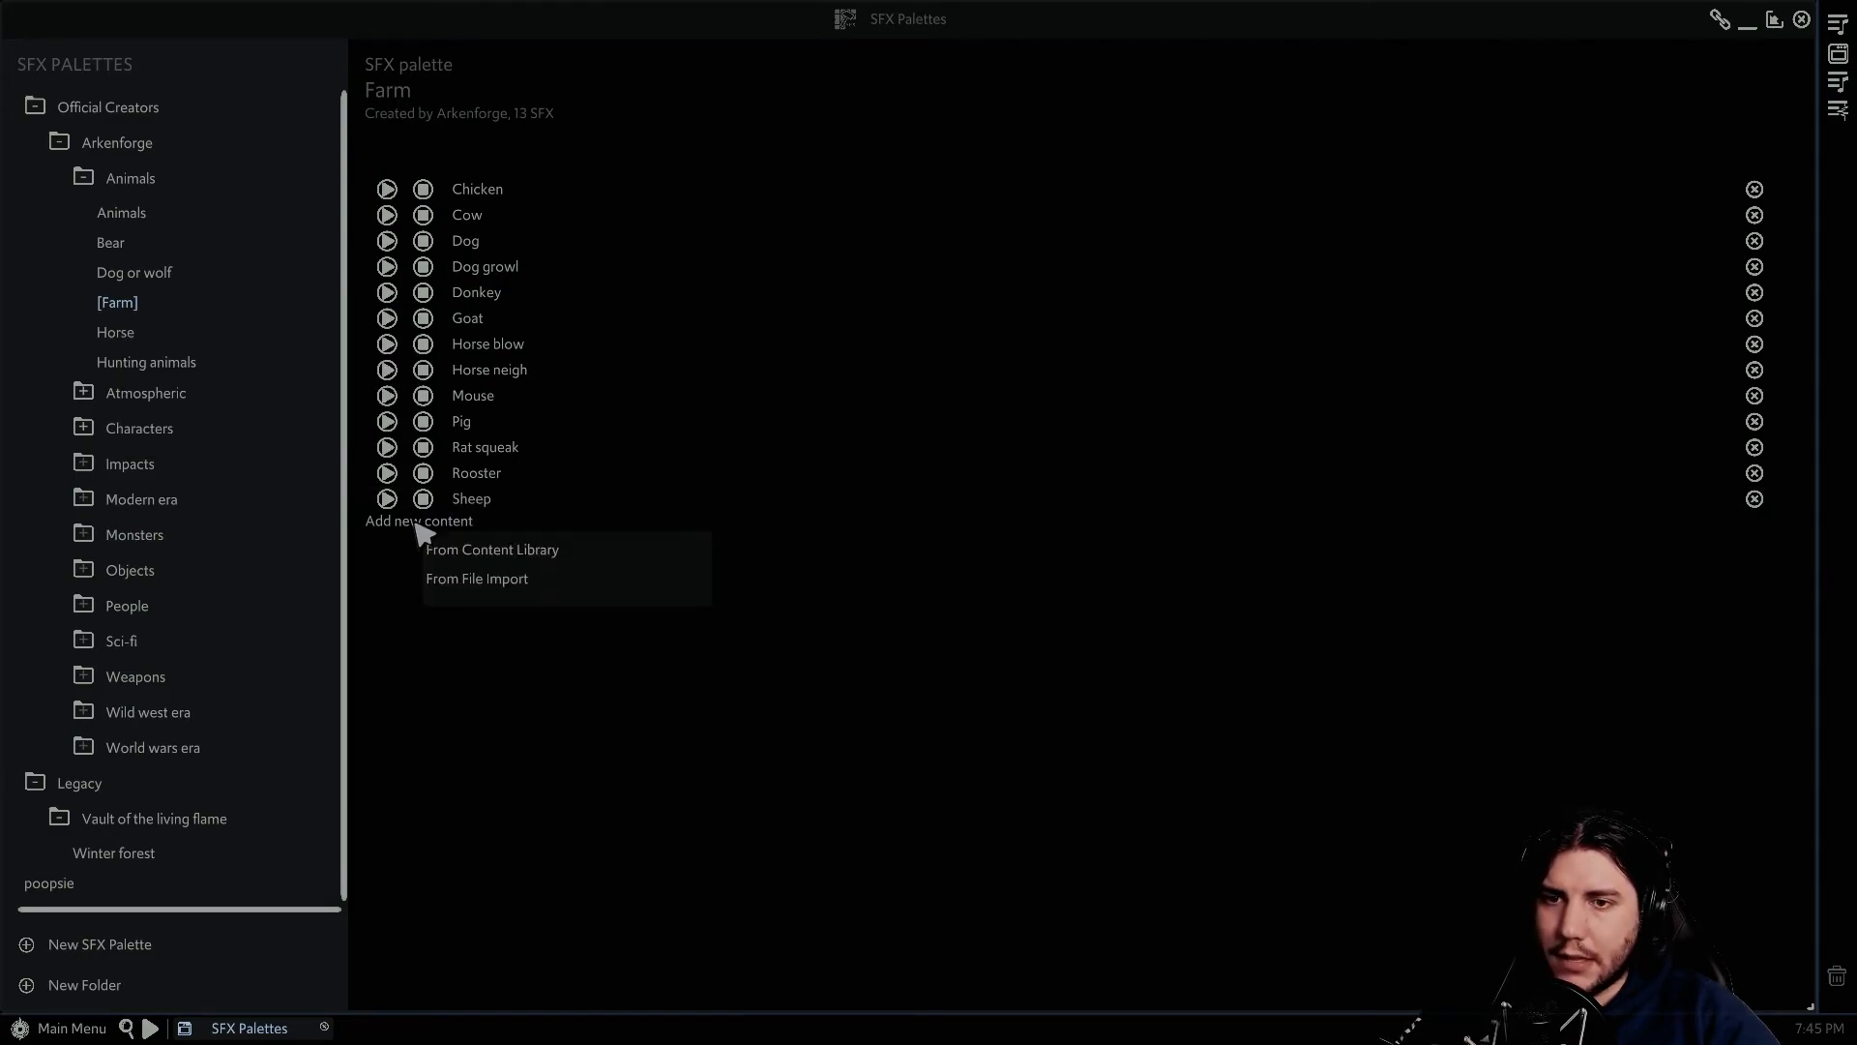
{"action": "left_click", "coordinate": [515, 559]}
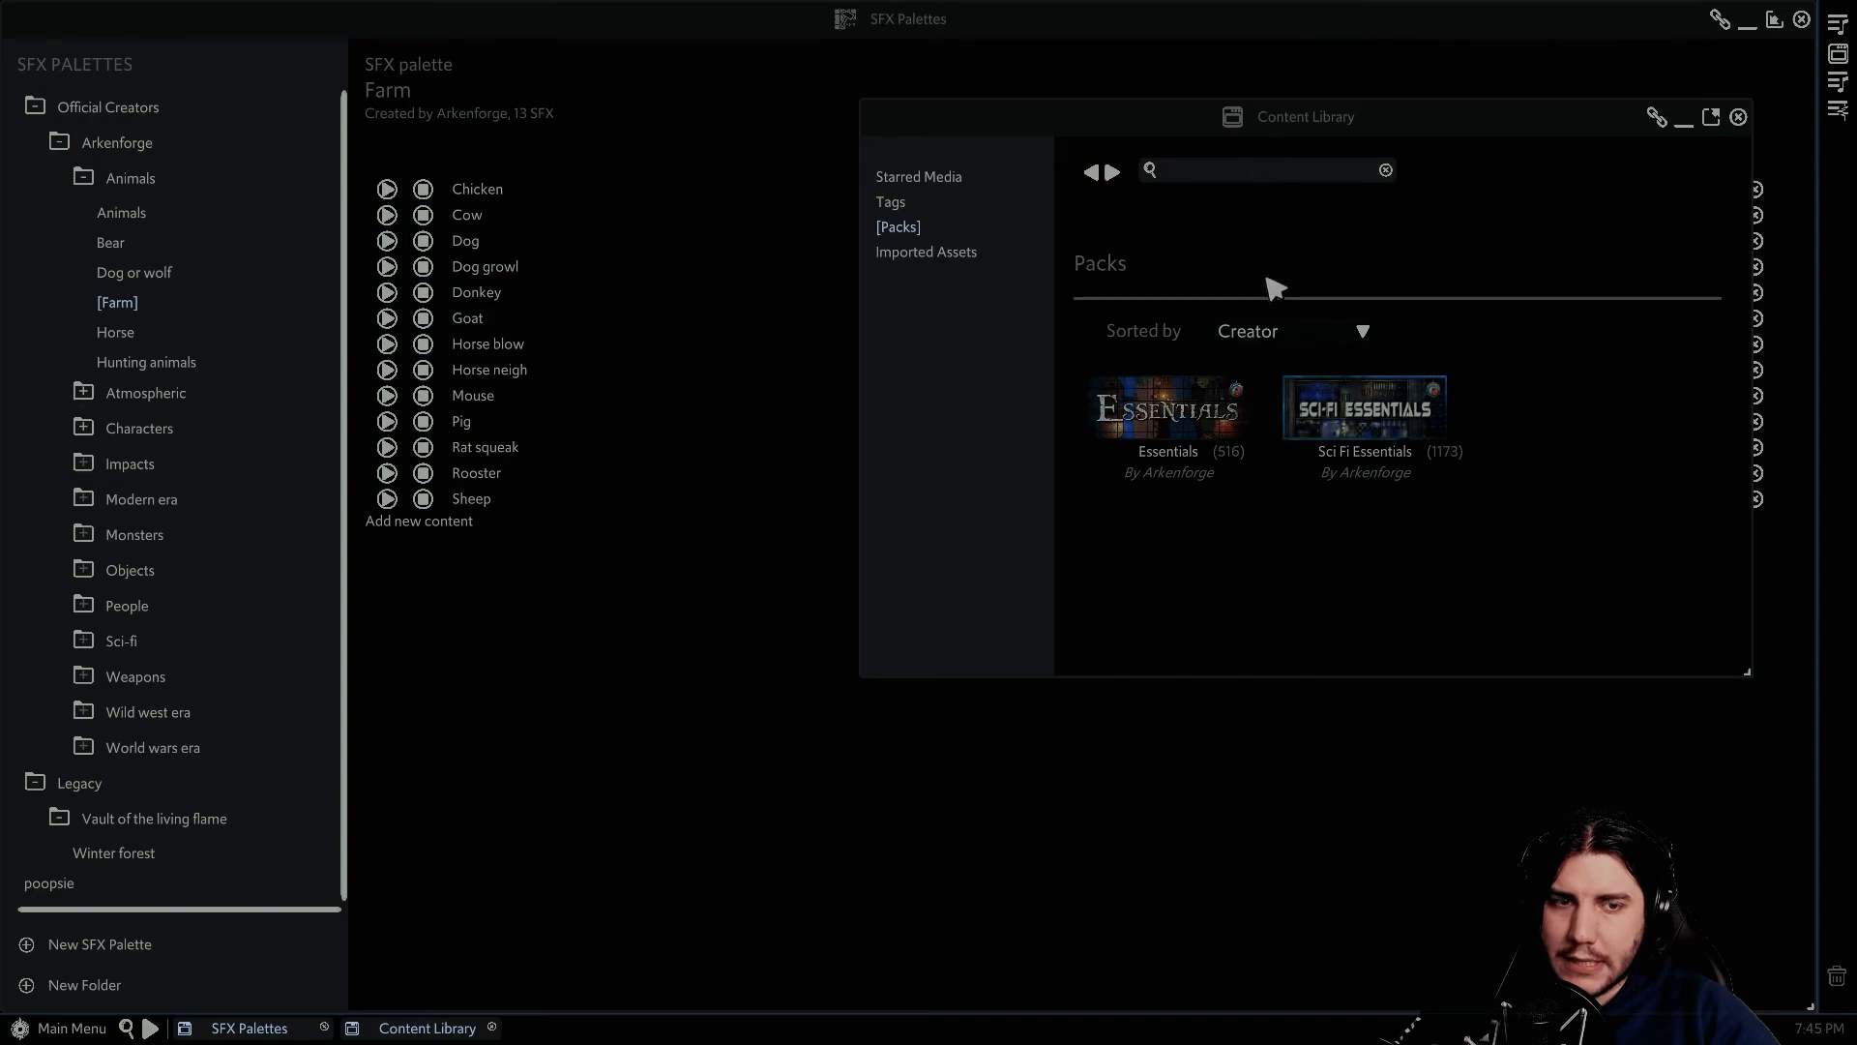
{"action": "left_click", "coordinate": [1169, 406]}
{"action": "left_click_drag", "start_coordinate": [1221, 423], "coordinate": [551, 643]}
{"action": "left_click", "coordinate": [921, 559]}
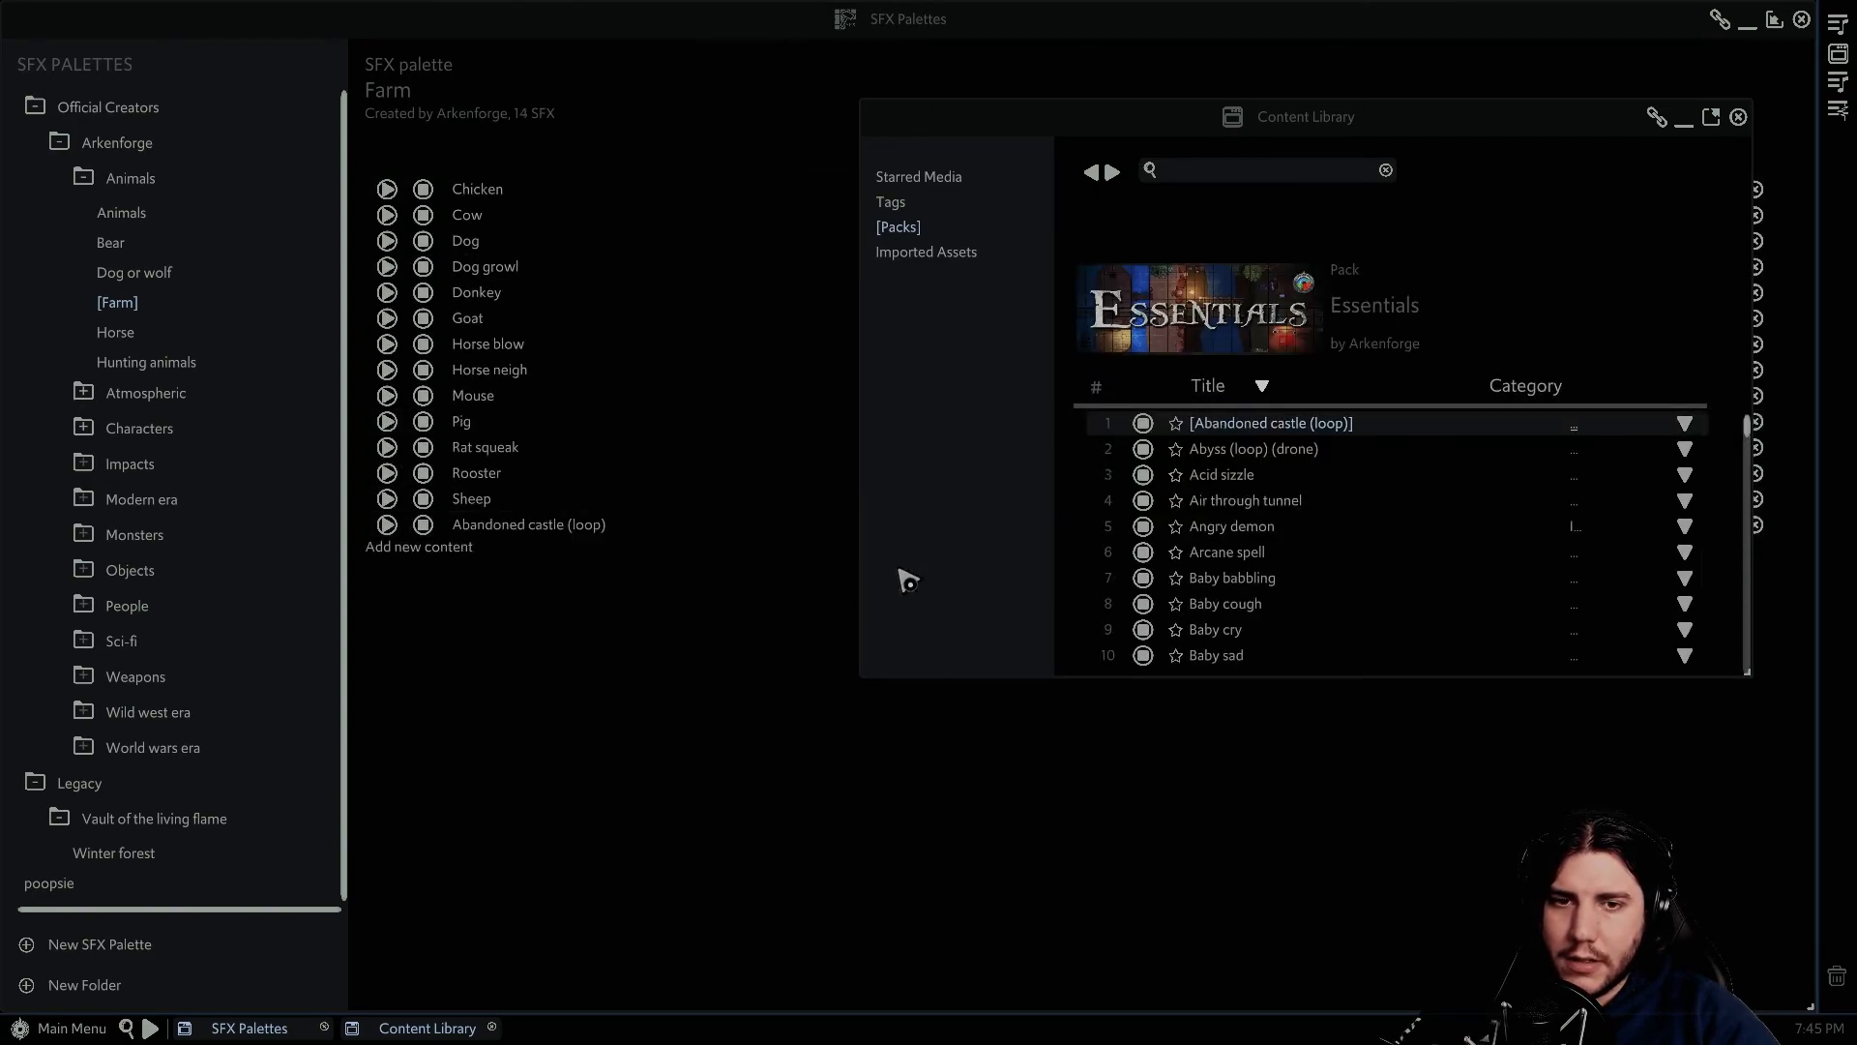
{"action": "left_click", "coordinate": [1738, 116]}
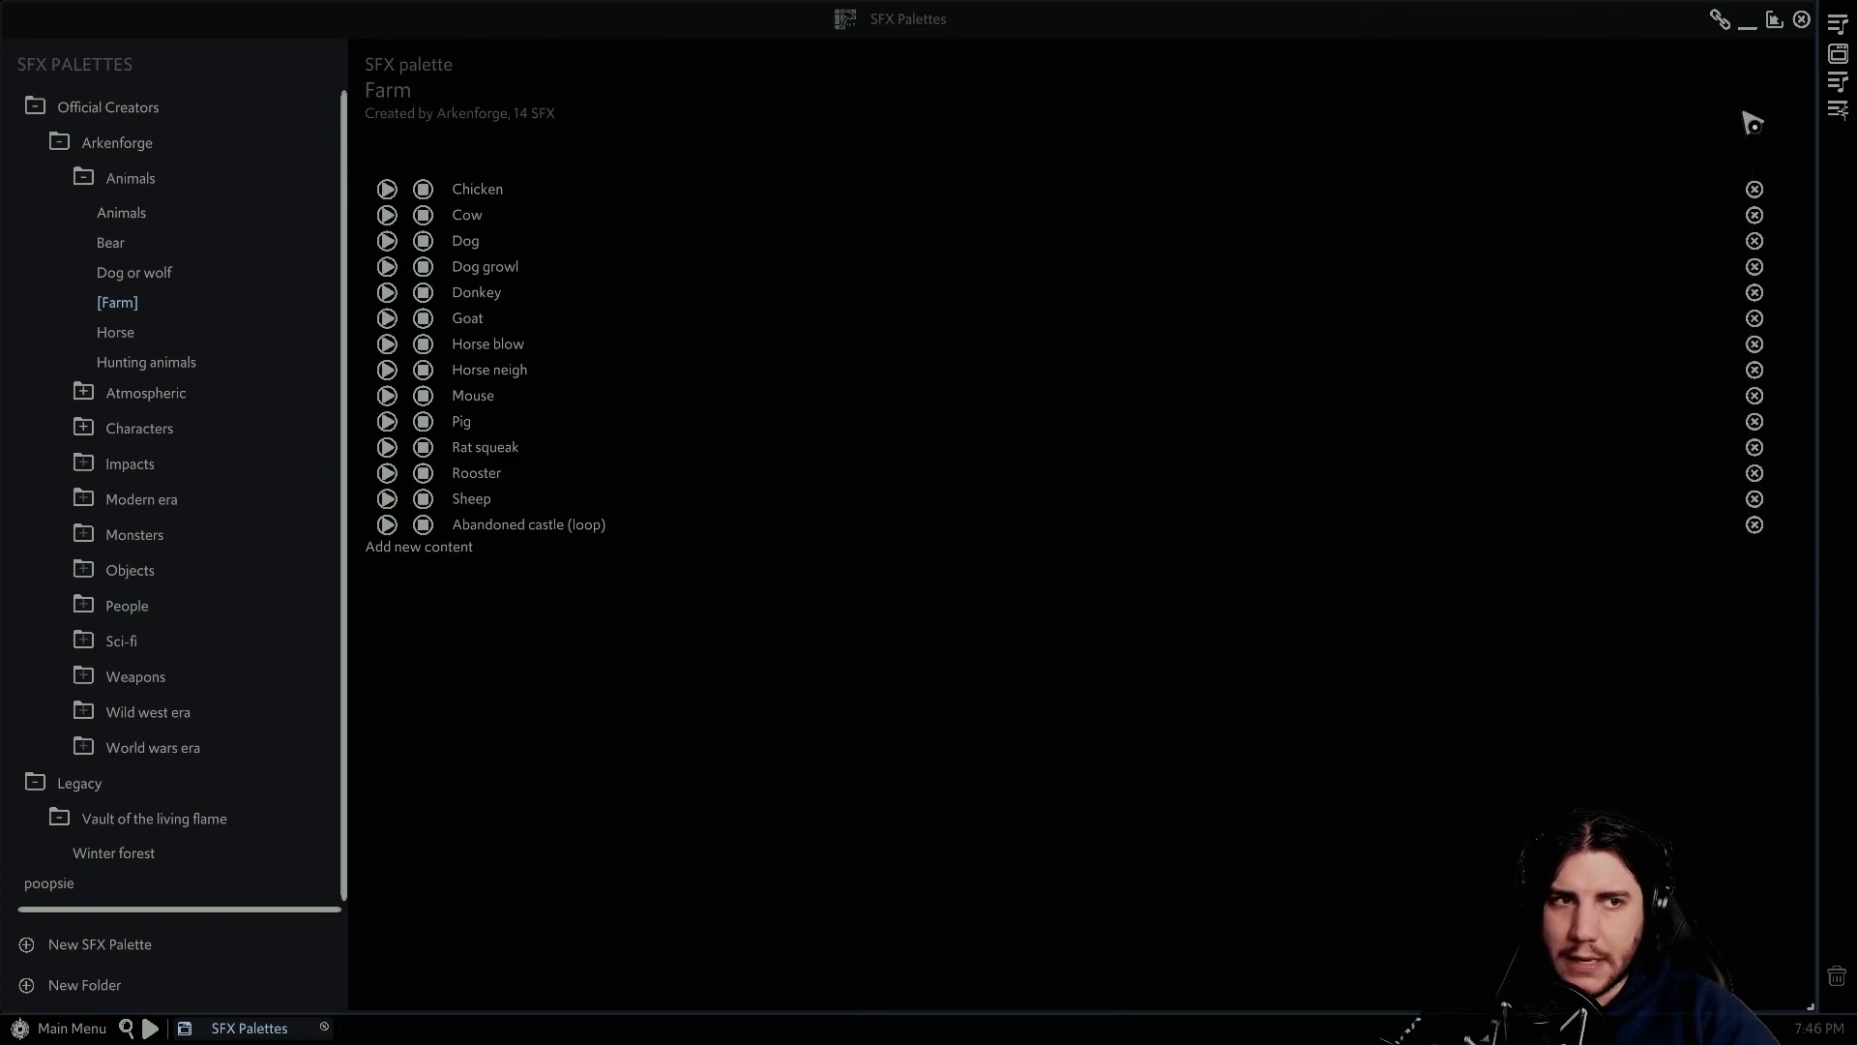
- Add the Horse and Hunting animals palettes to the quick-access bar, and close the SFX Palettes module and the main menu
{"action": "left_click_drag", "start_coordinate": [117, 337], "coordinate": [1836, 162]}
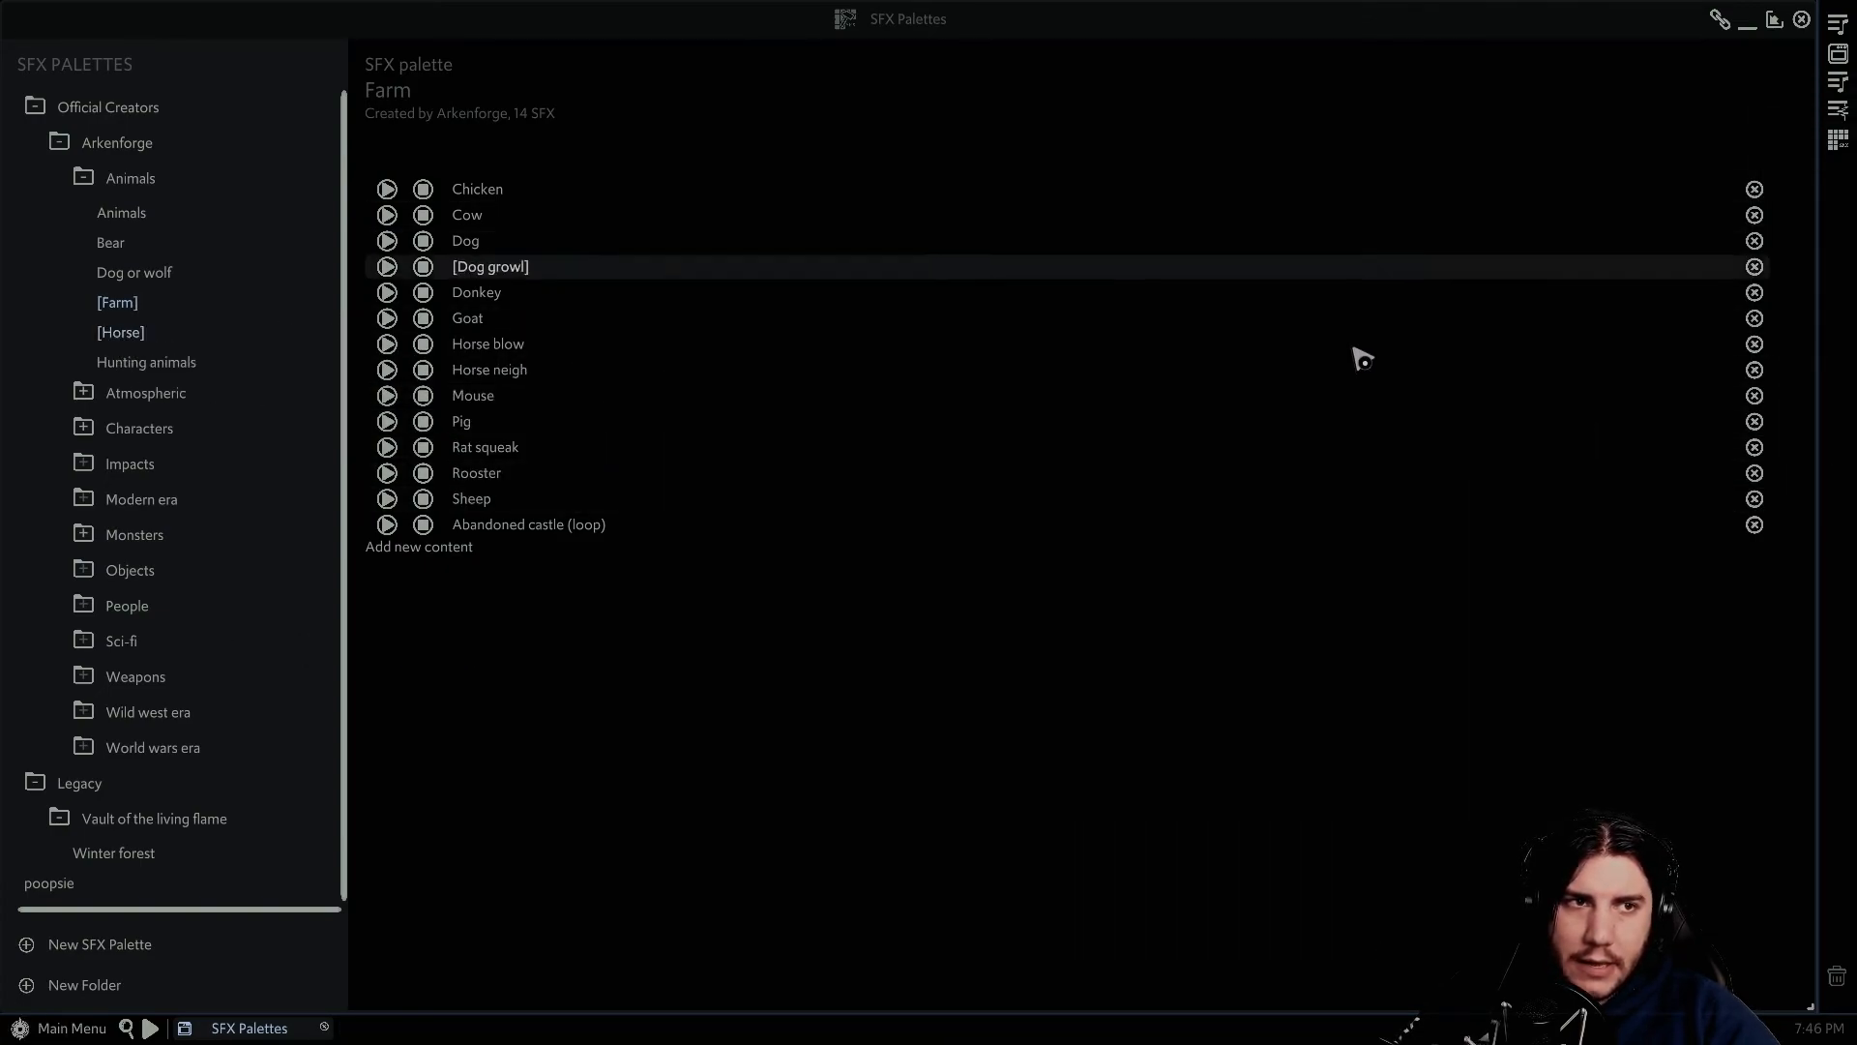
{"action": "left_click_drag", "start_coordinate": [155, 363], "coordinate": [1838, 223]}
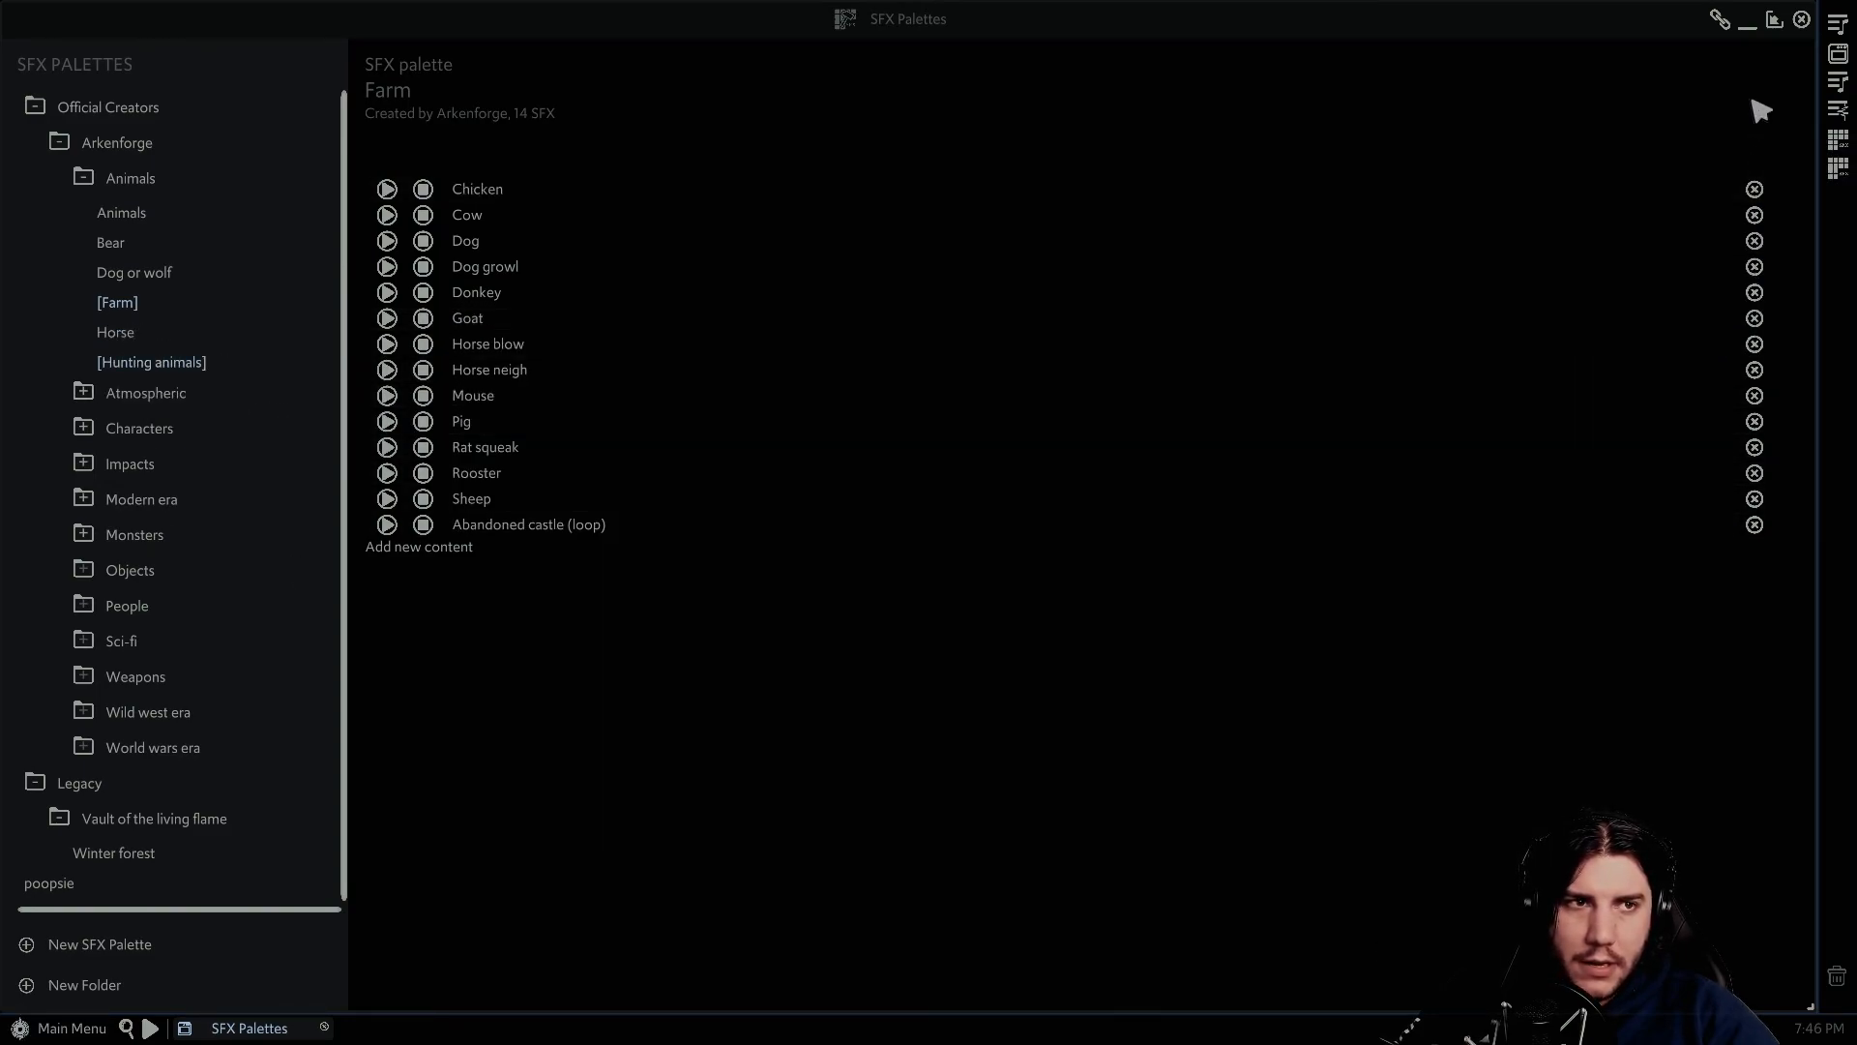
{"action": "left_click", "coordinate": [1805, 21]}
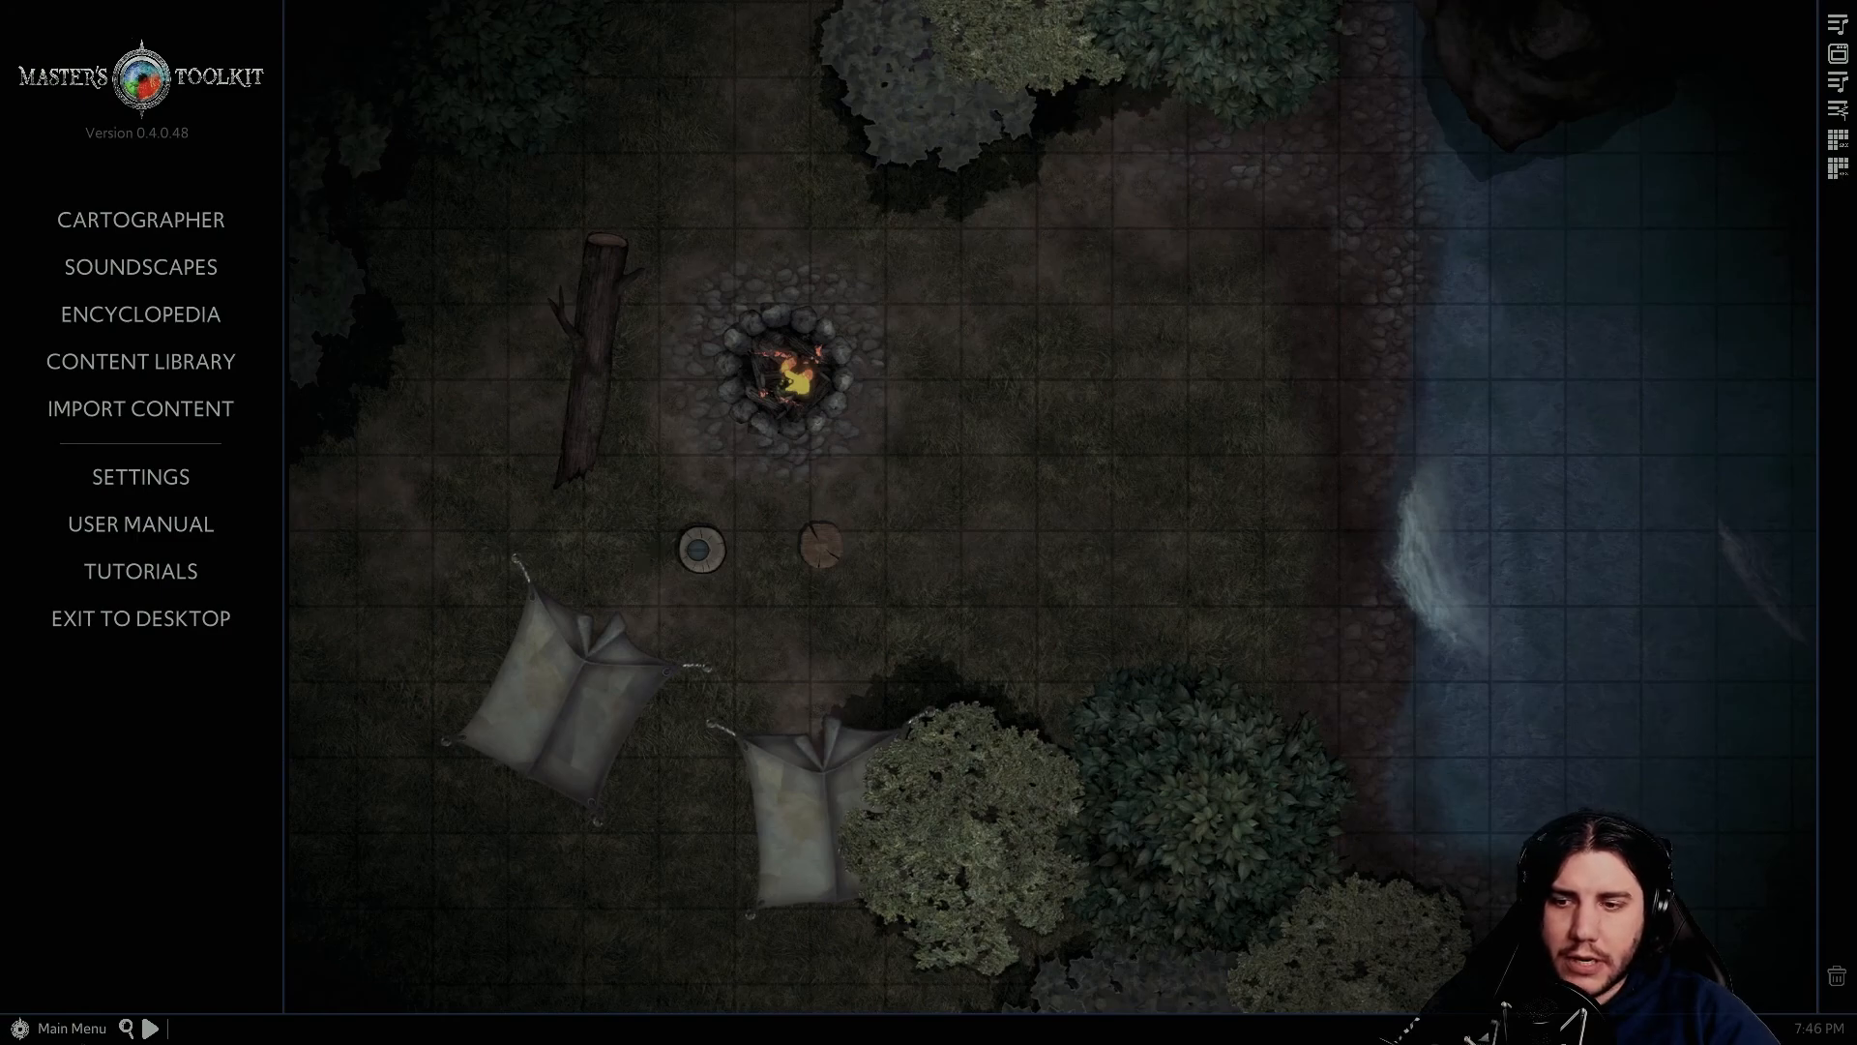
{"action": "left_click", "coordinate": [50, 1025]}
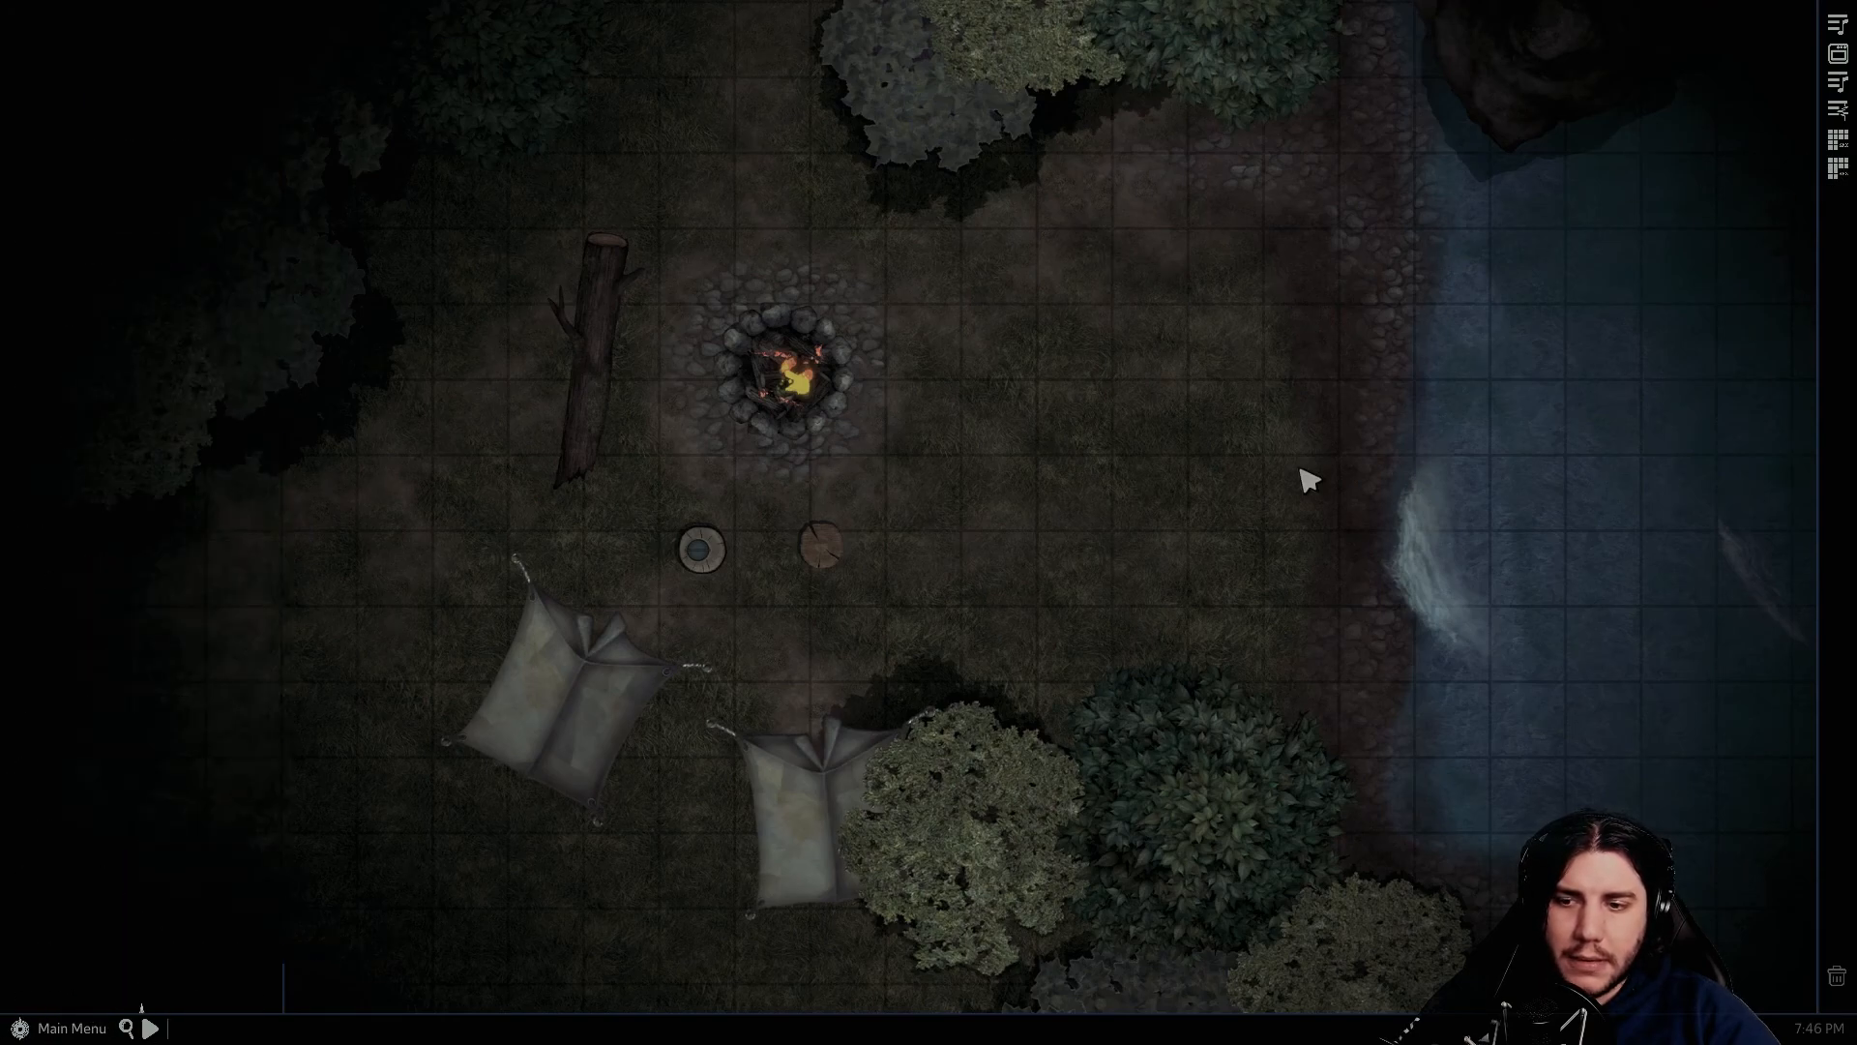
- Open the Horse and Hunting animals palettes from the quick-access bar and move the Hunting animals window aside
{"action": "left_click", "coordinate": [1840, 145]}
{"action": "left_click", "coordinate": [1838, 167]}
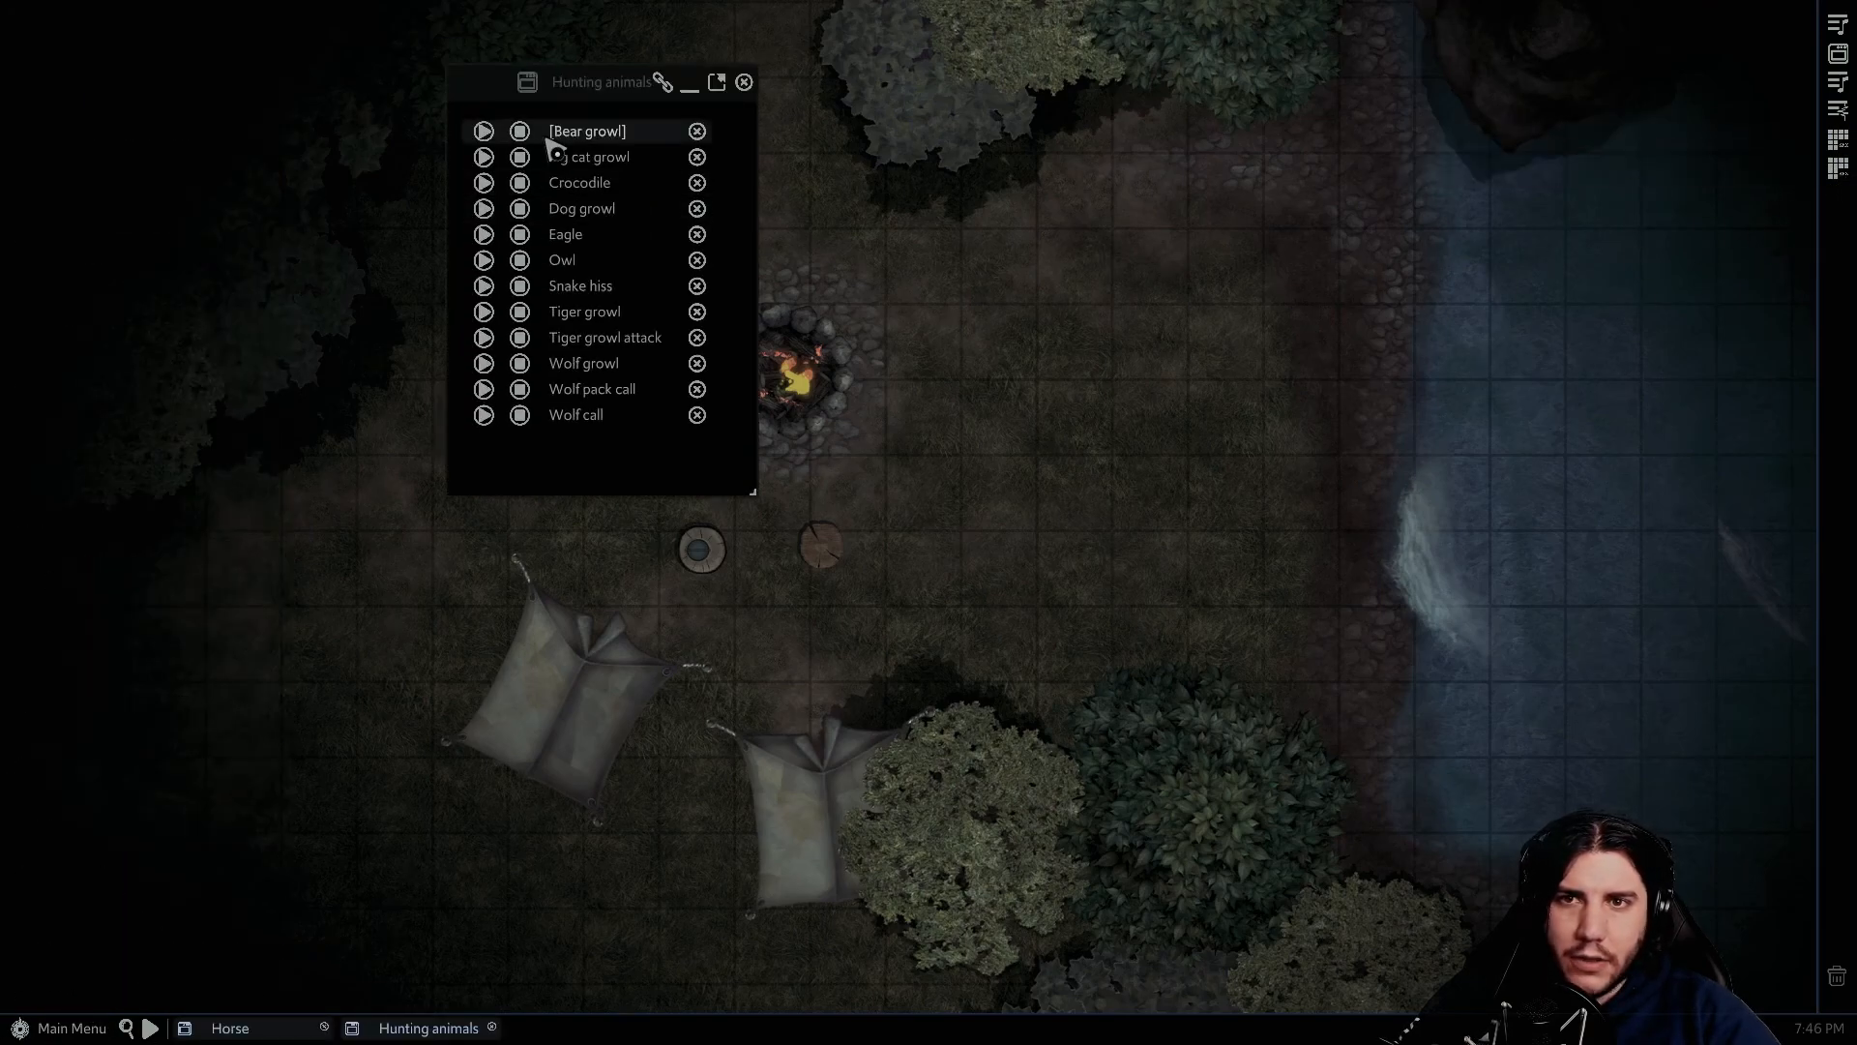
{"action": "left_click_drag", "start_coordinate": [639, 92], "coordinate": [975, 95]}
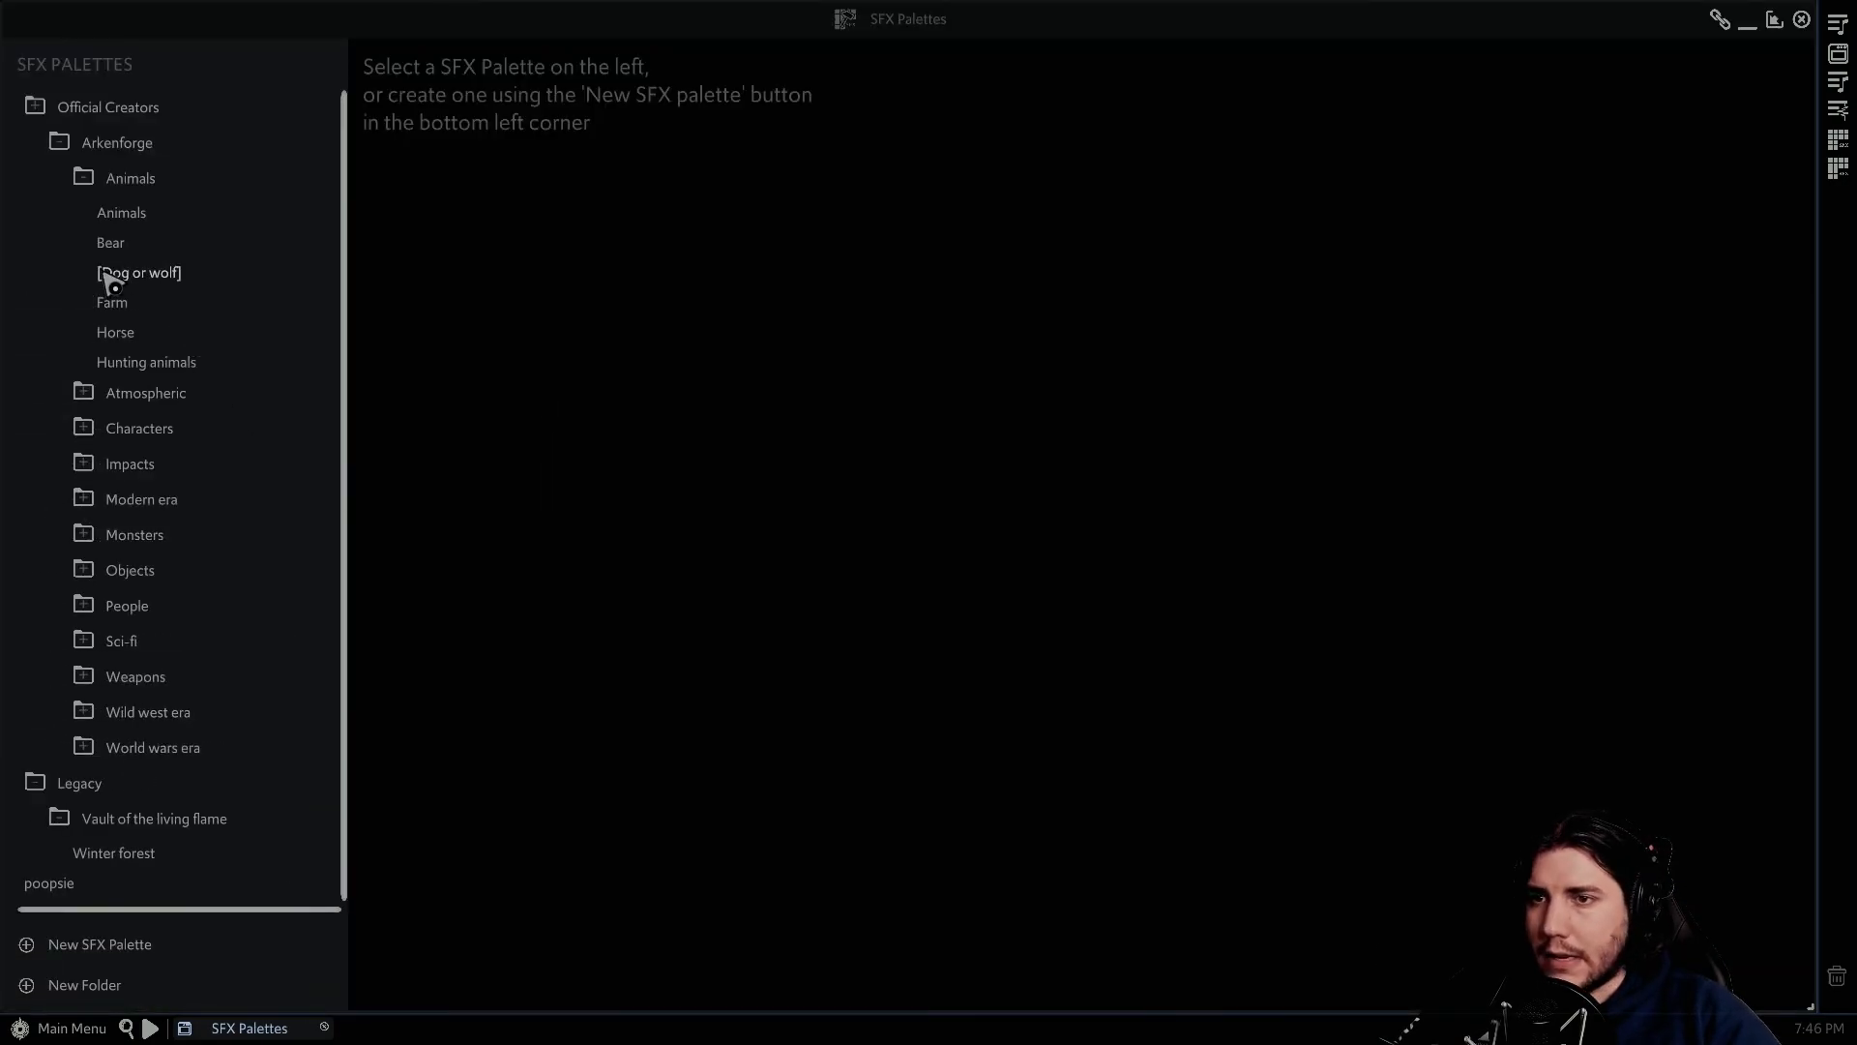
- Open the Winter forest palette from the Vault of the living flame folder in a new window and close it
{"action": "right_click", "coordinate": [127, 853]}
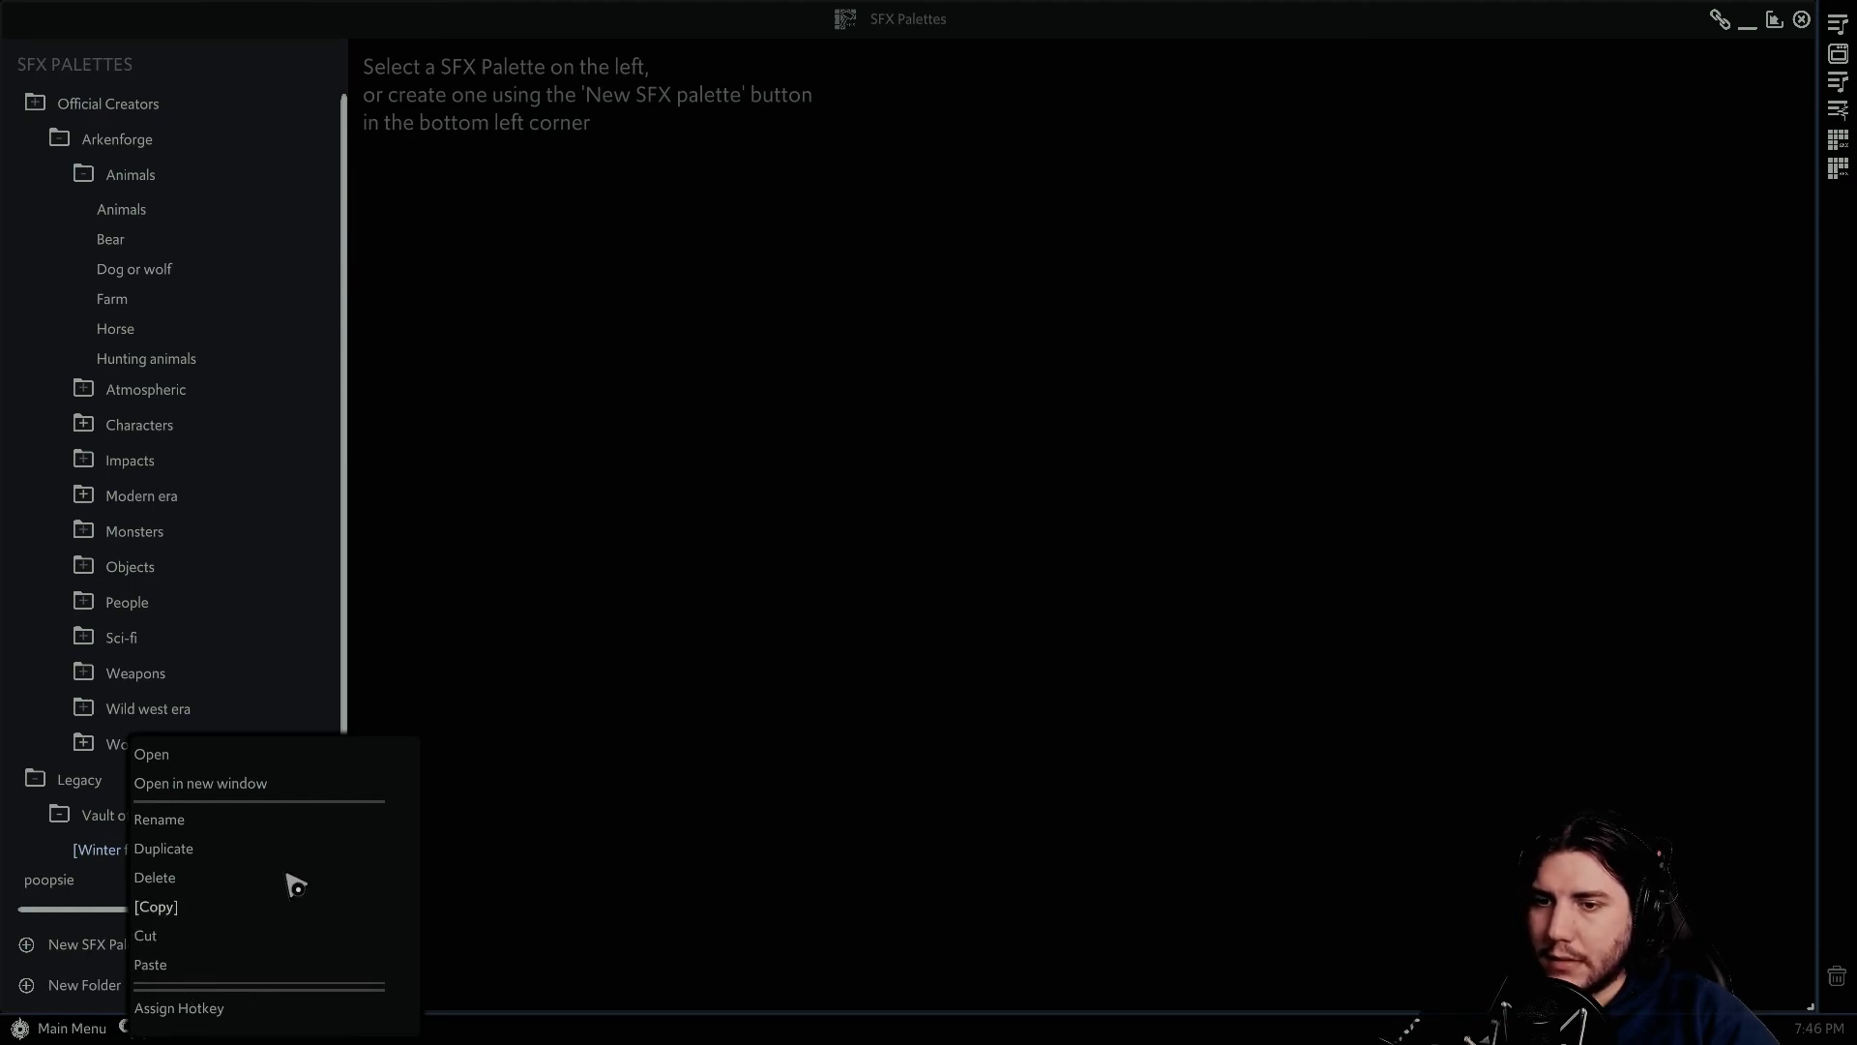
{"action": "left_click", "coordinate": [201, 788]}
{"action": "left_click", "coordinate": [747, 85]}
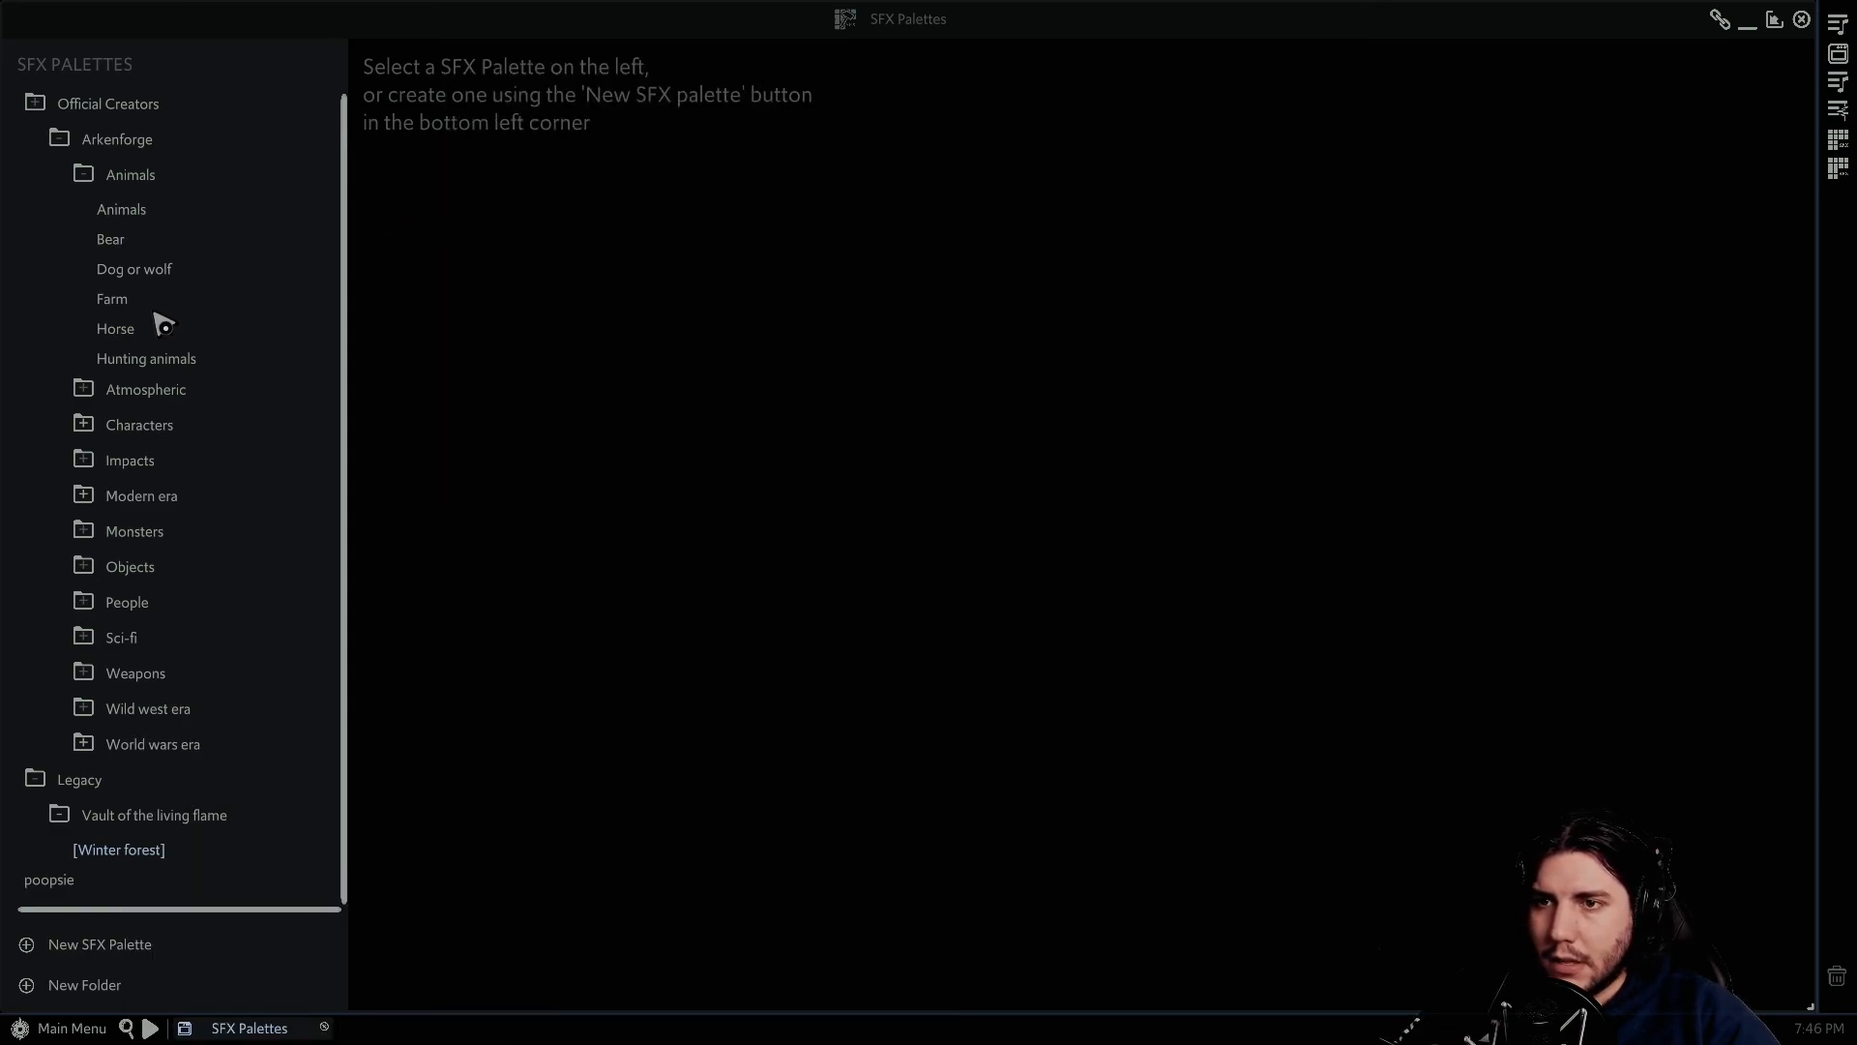
- Open the Farm palette in its own window, reposition that window and close it
{"action": "double_click", "coordinate": [118, 300]}
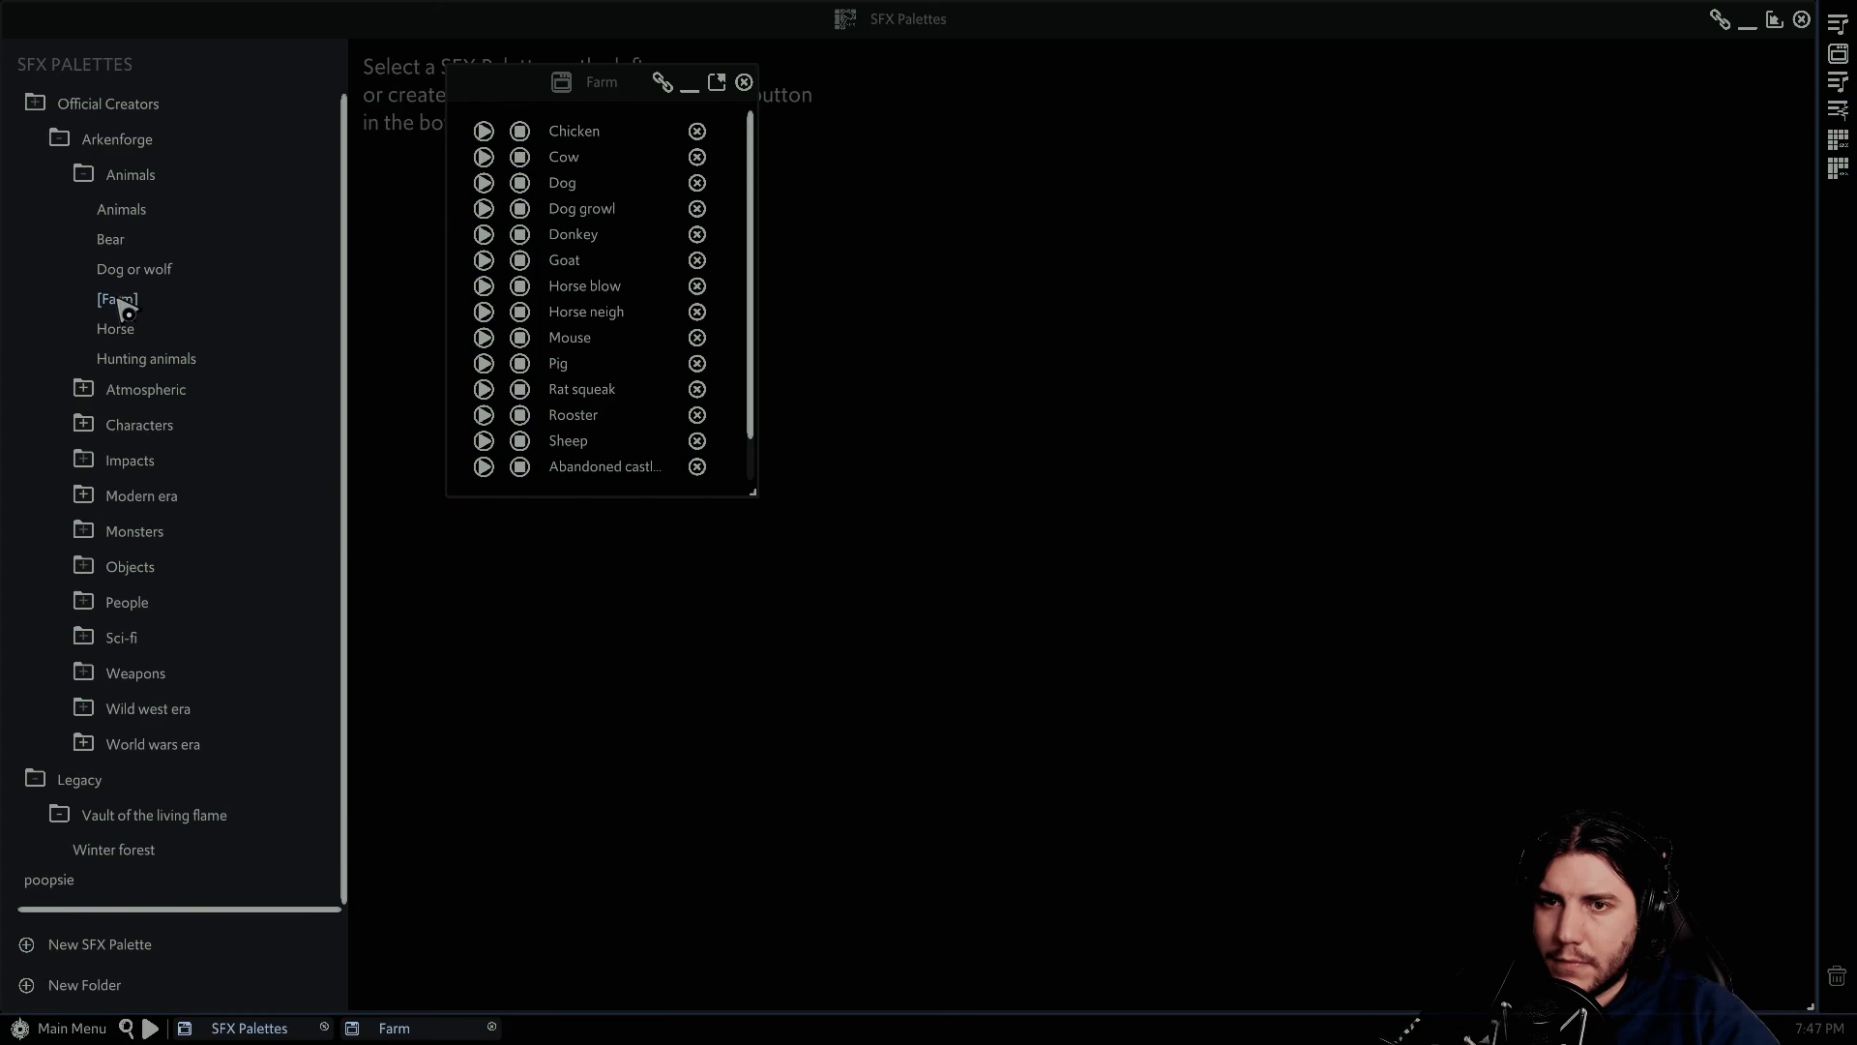
{"action": "left_click_drag", "start_coordinate": [527, 86], "coordinate": [933, 361]}
{"action": "left_click", "coordinate": [1173, 353]}
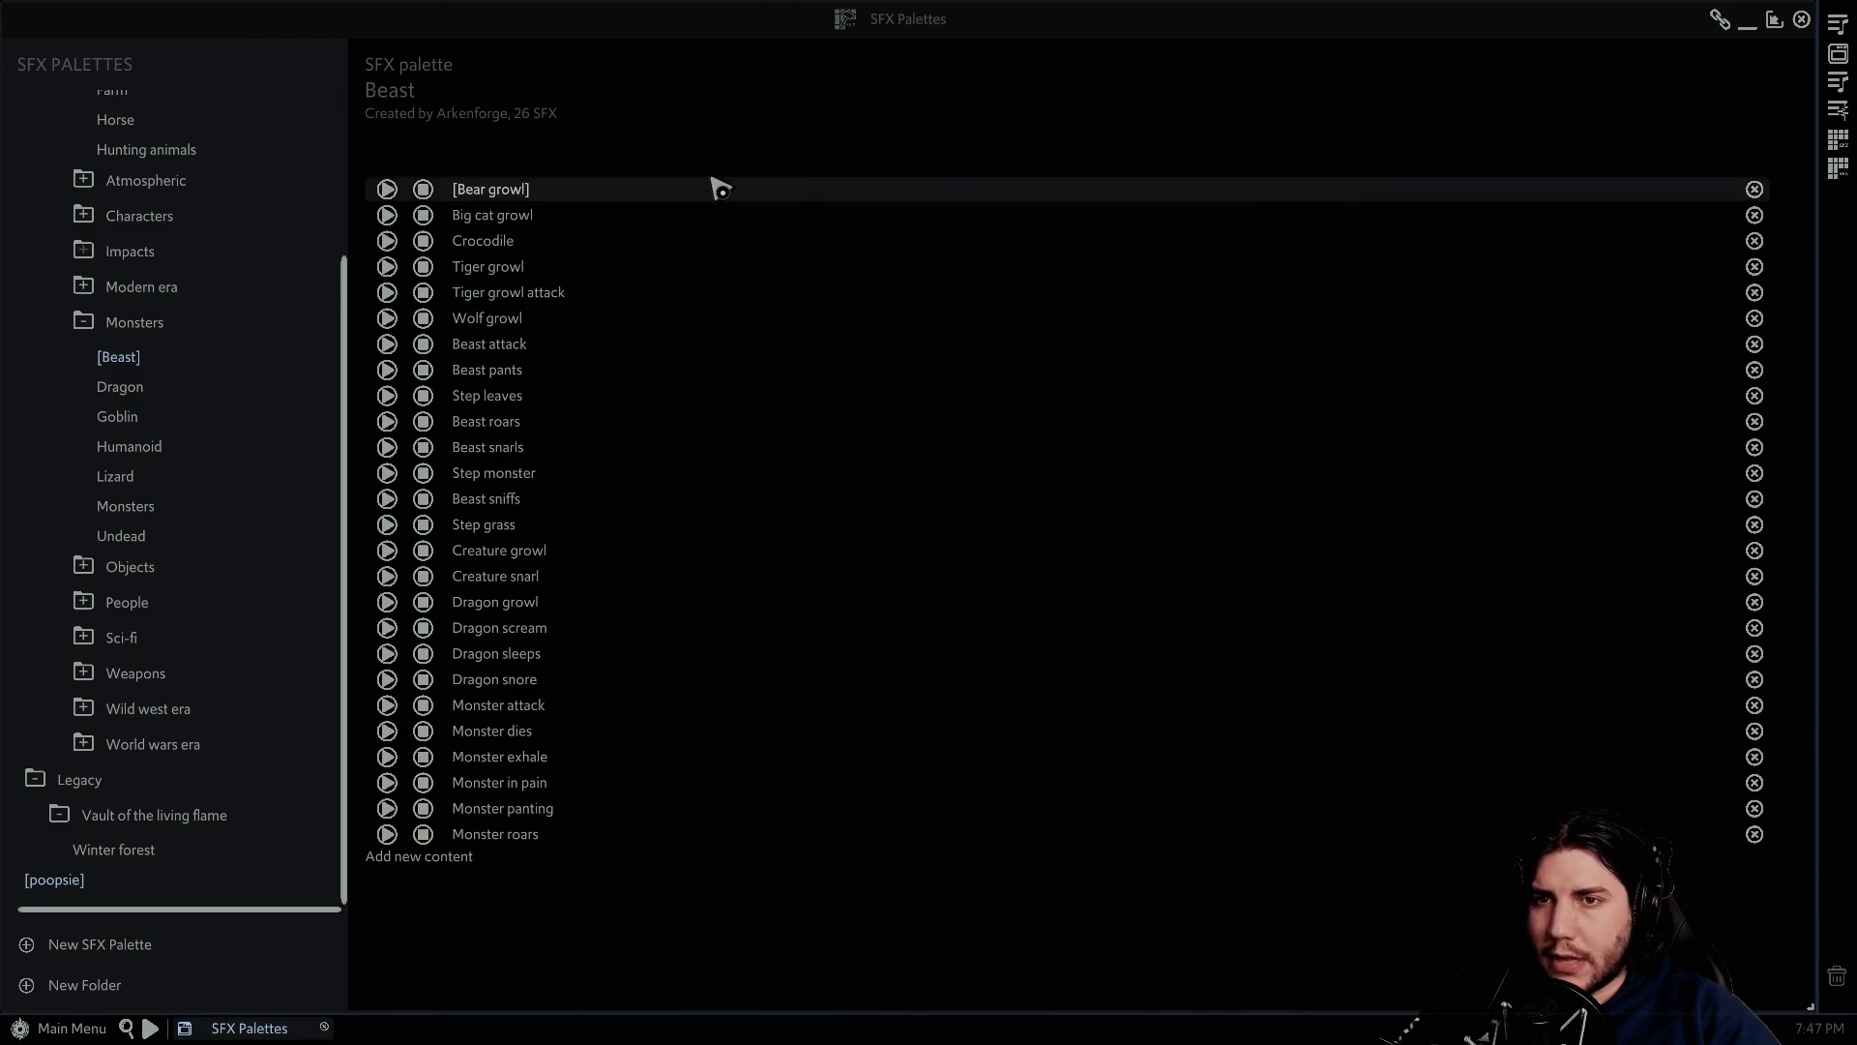
- Remove Bear growl, Big cat growl and Crocodile from the Monsters folder's Beast palette and move Monster roars to the start of its list
{"action": "left_click", "coordinate": [1754, 190]}
{"action": "left_click", "coordinate": [1755, 189]}
{"action": "left_click", "coordinate": [1754, 190]}
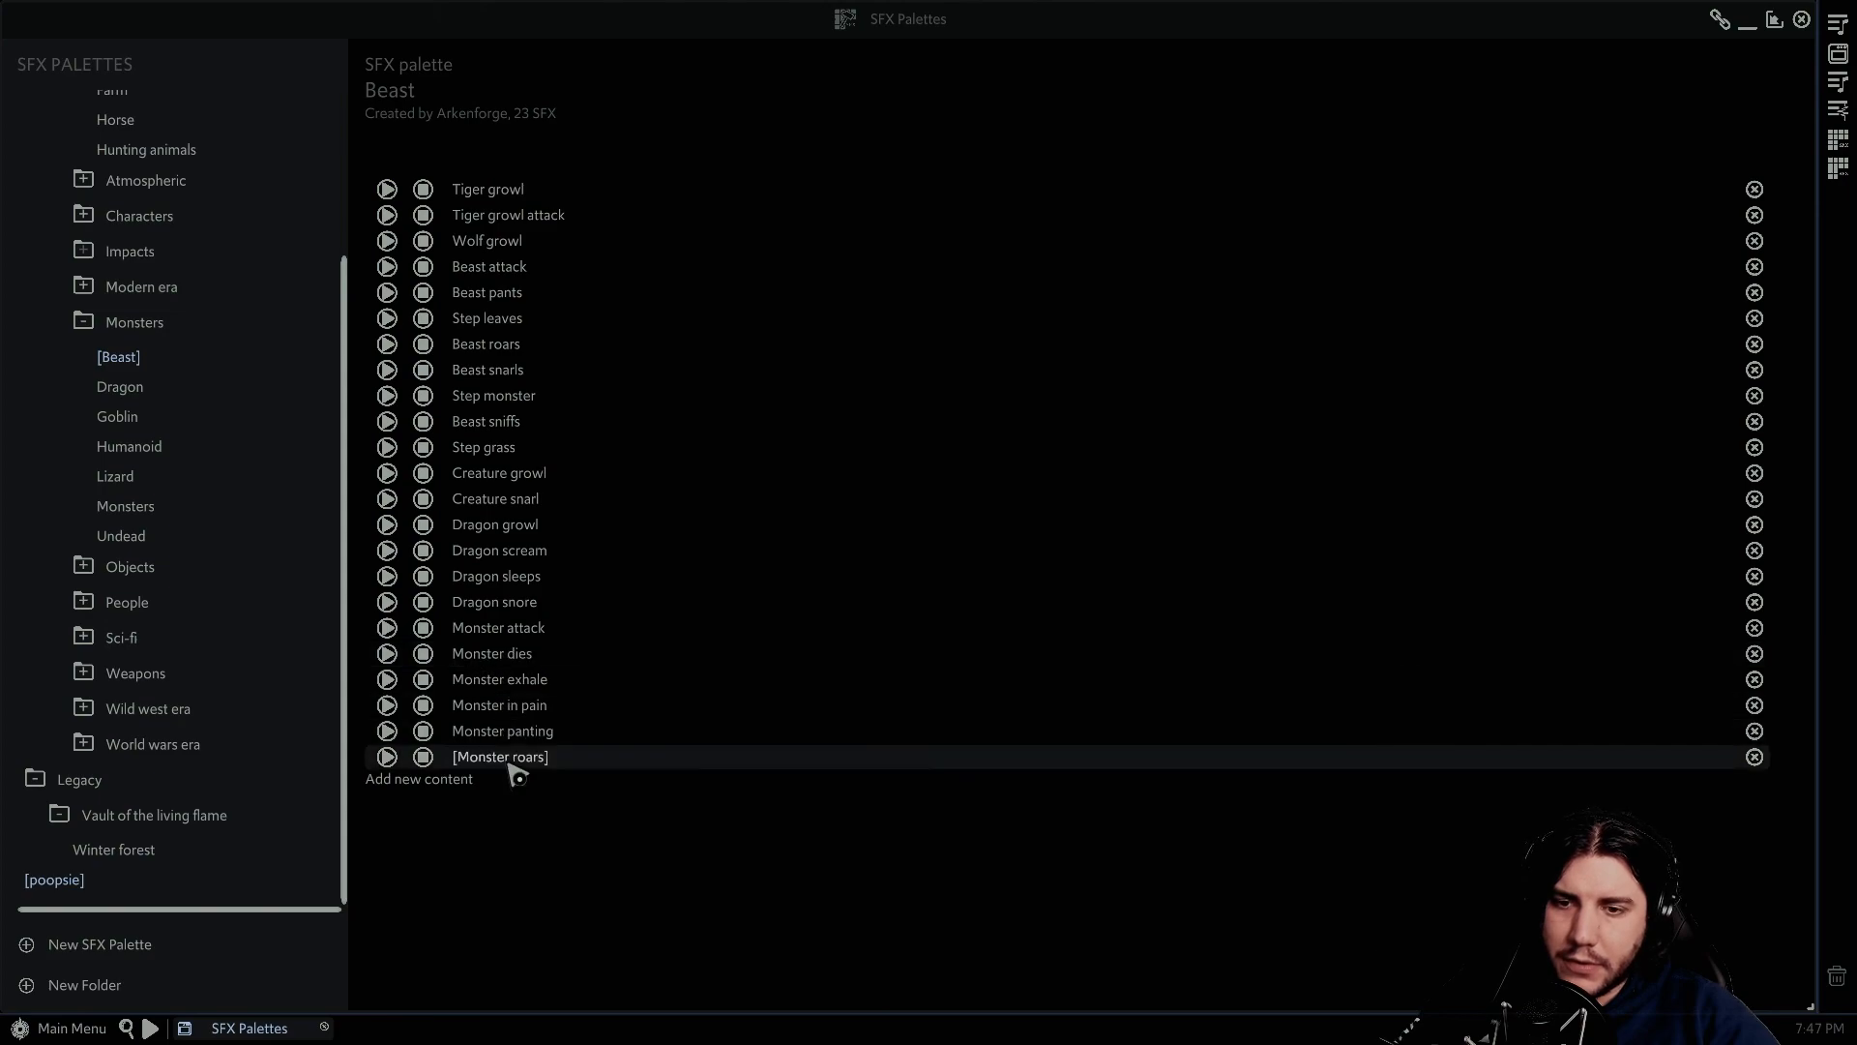
{"action": "left_click_drag", "start_coordinate": [511, 764], "coordinate": [510, 203]}
{"action": "left_click", "coordinate": [931, 559]}
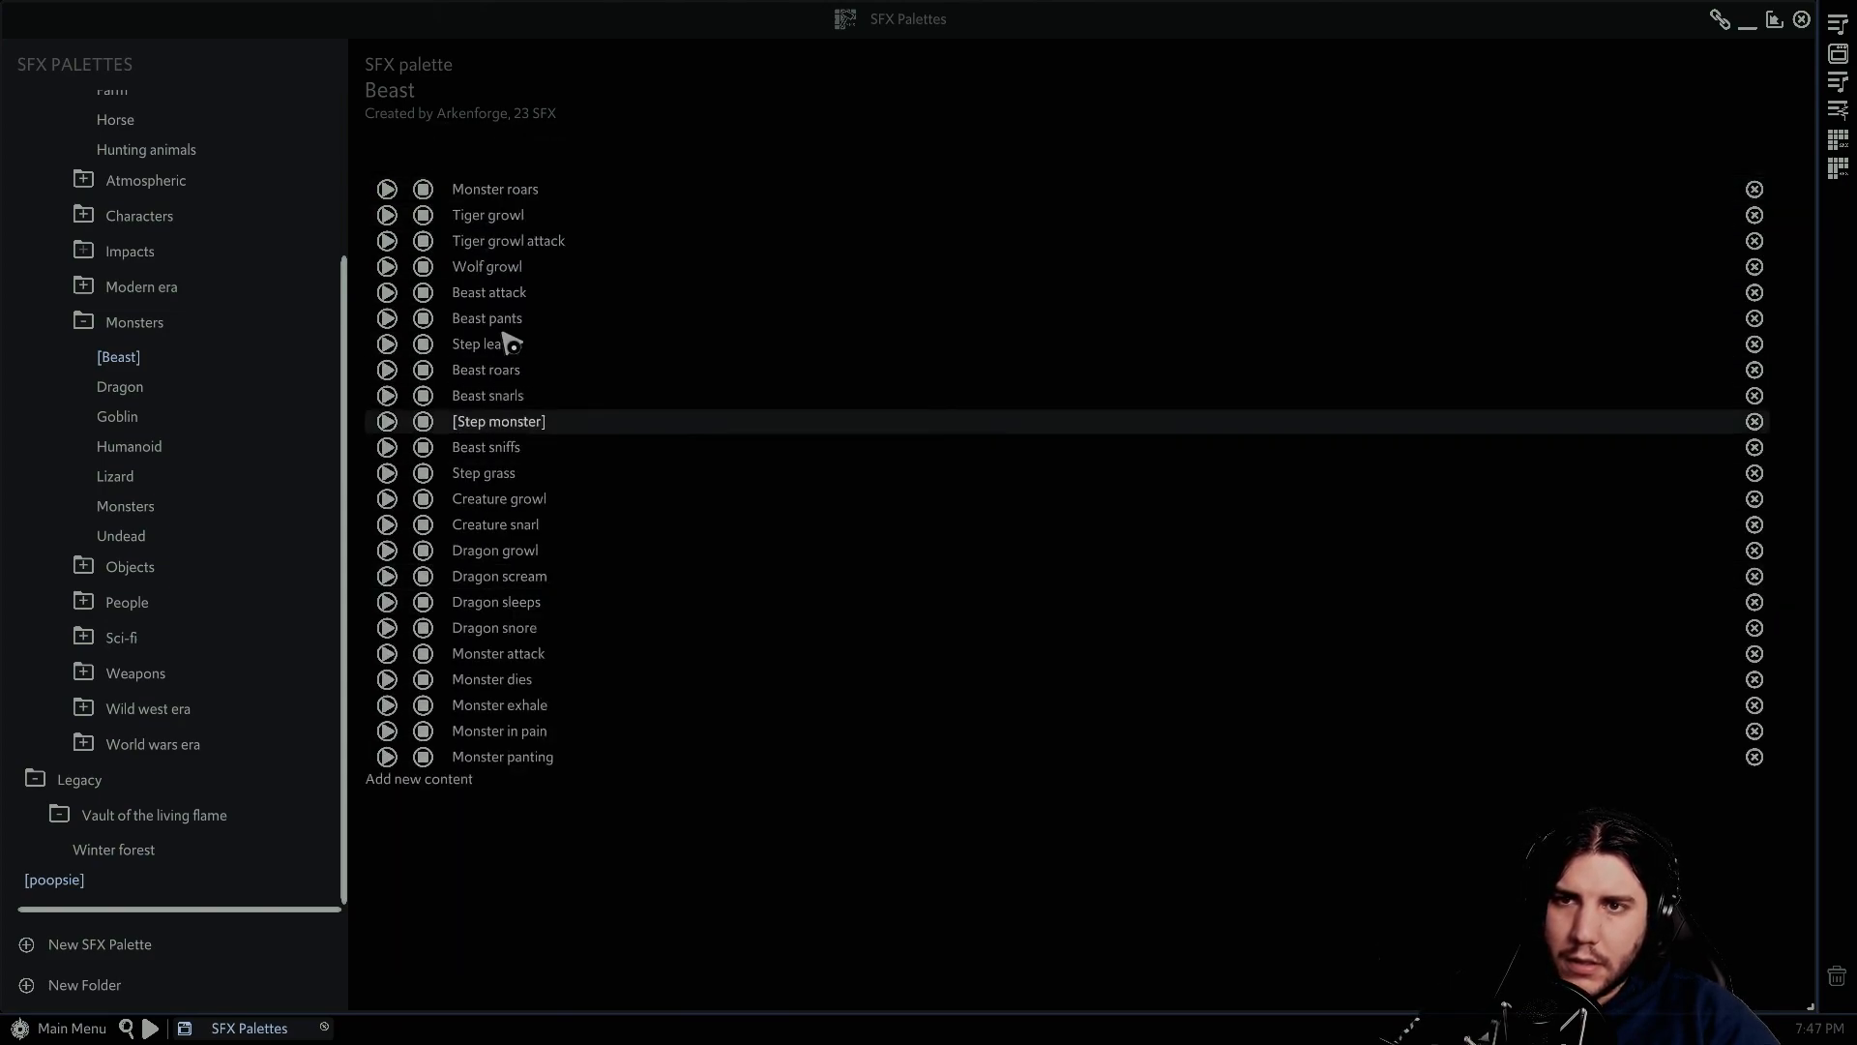